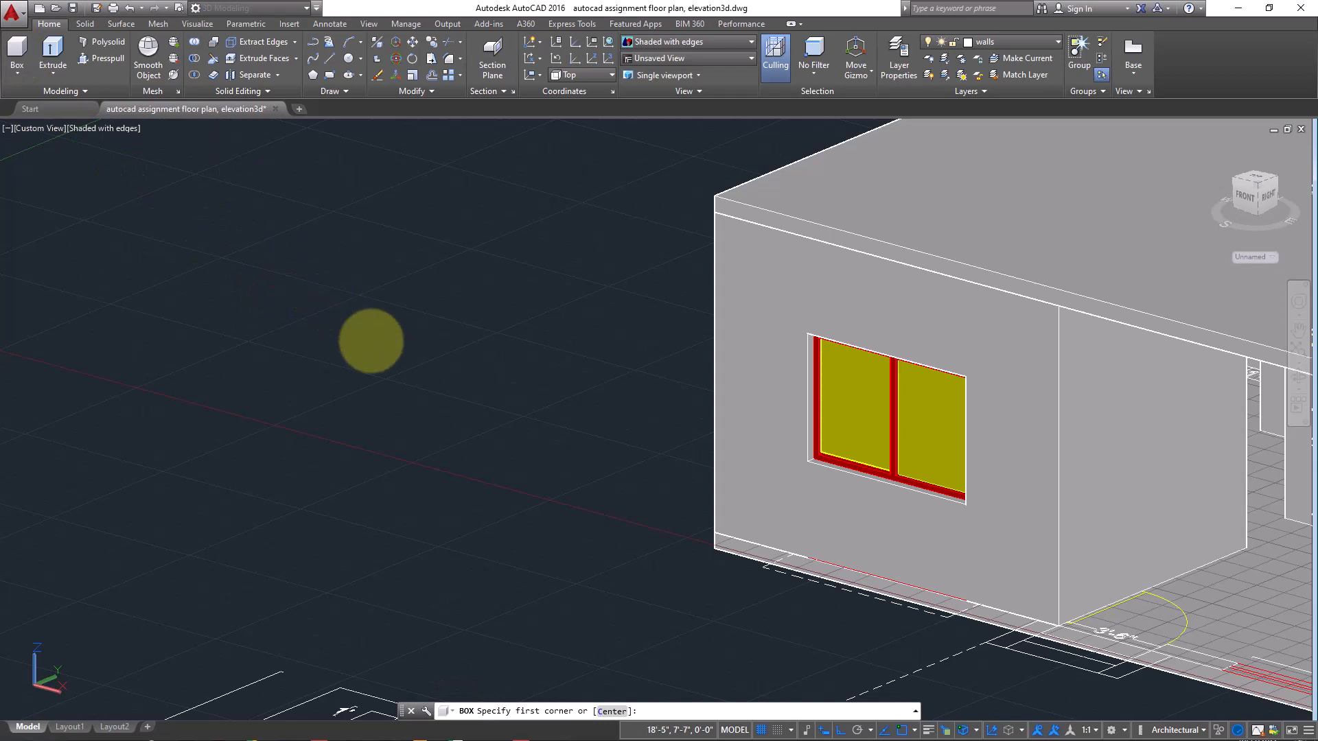
Step: Draw a solid box on the ground plane beside the house, in front of the windowed wall
{"action": "left_click", "coordinate": [371, 341]}
{"action": "left_click", "coordinate": [379, 450]}
{"action": "left_click", "coordinate": [379, 336]}
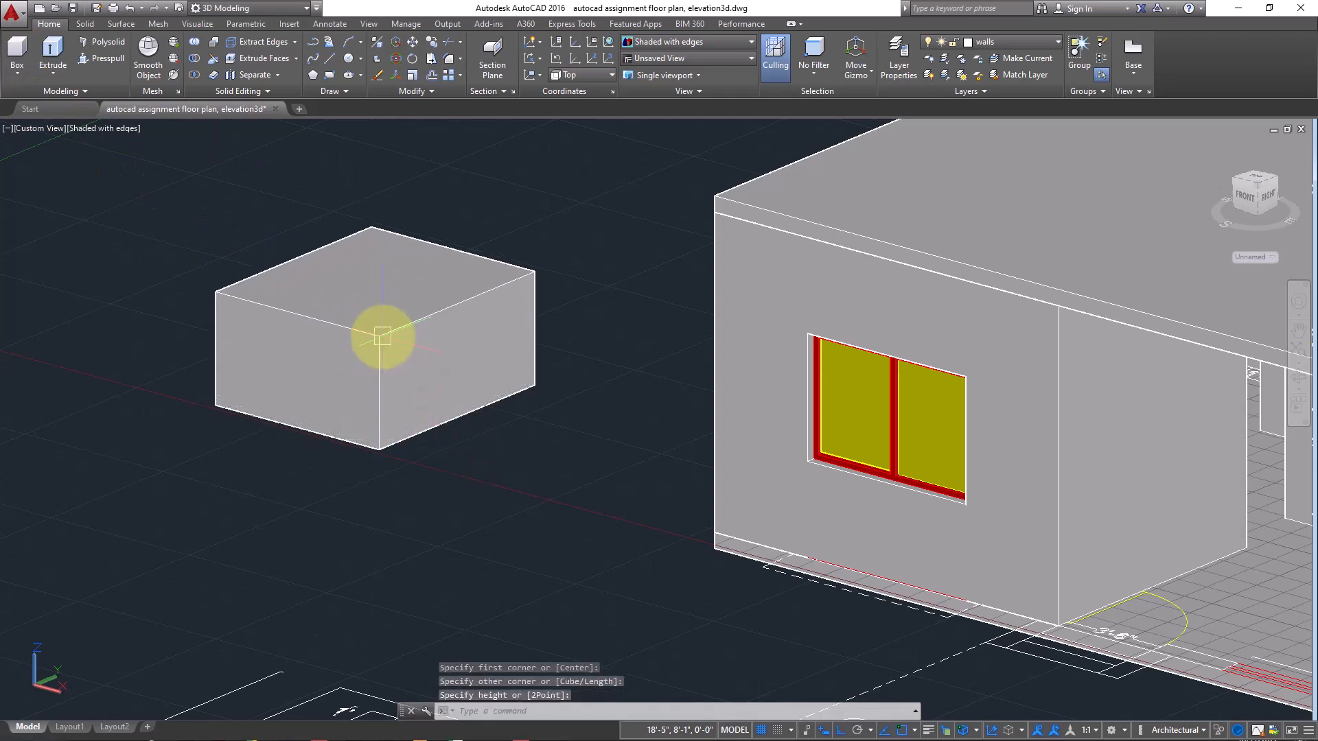
{"action": "scroll", "coordinate": [193, 380], "scroll_direction": "up", "scroll_amount": 2}
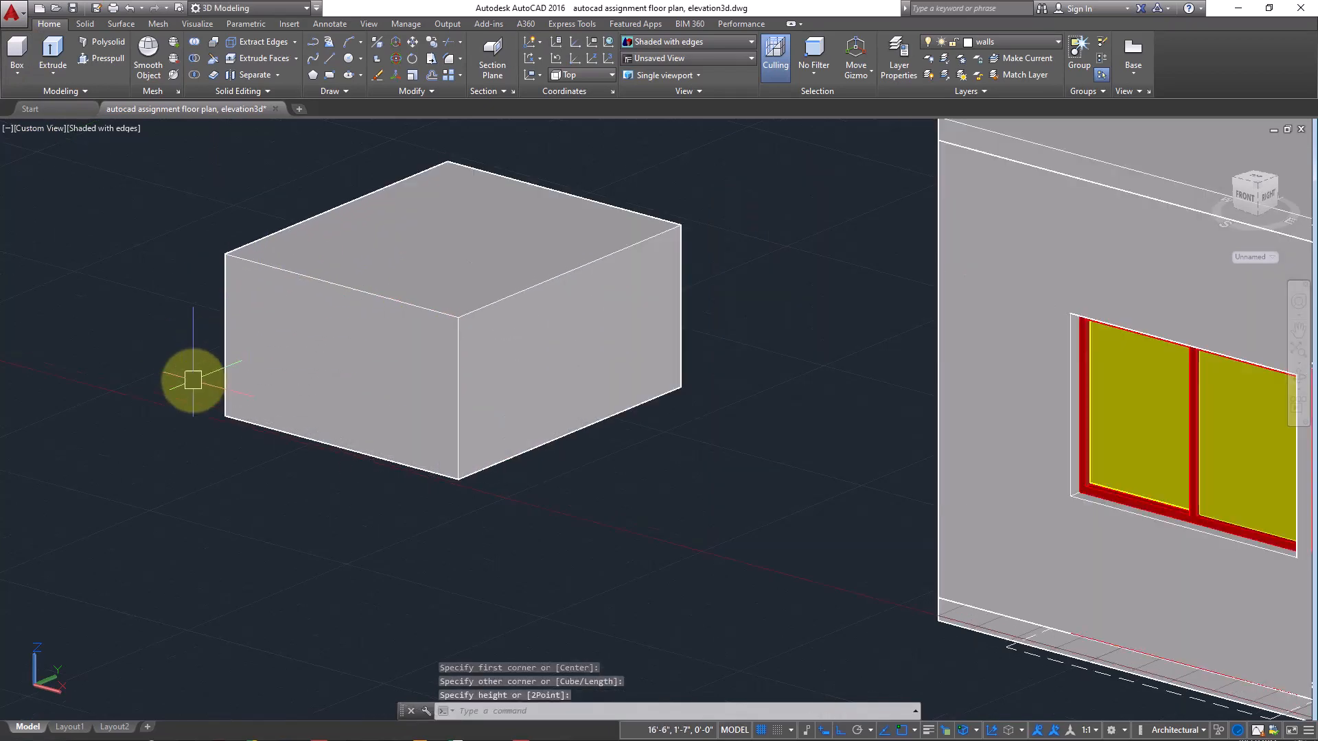
{"action": "middle_click_drag", "start_coordinate": [182, 330], "coordinate": [290, 414]}
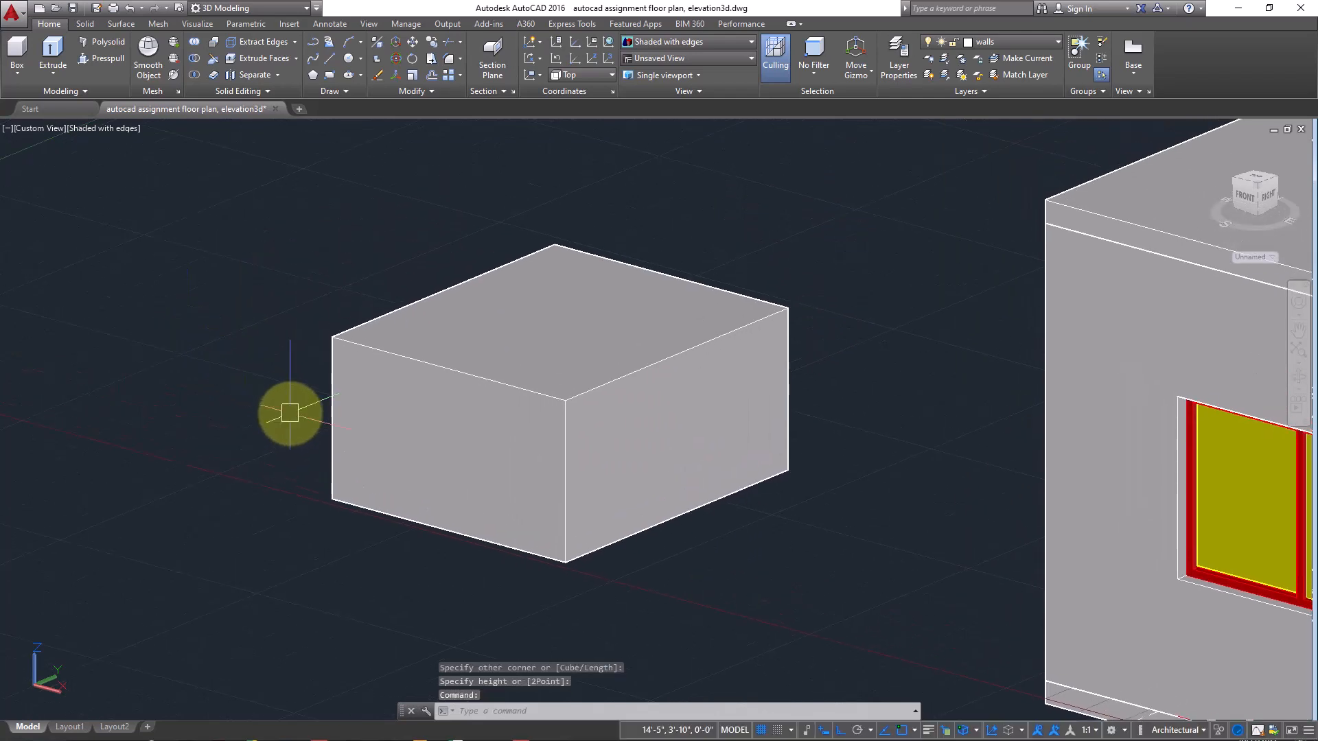
Step: Open the Materials Browser with the new box in view beside it
{"action": "left_click", "coordinate": [198, 23]}
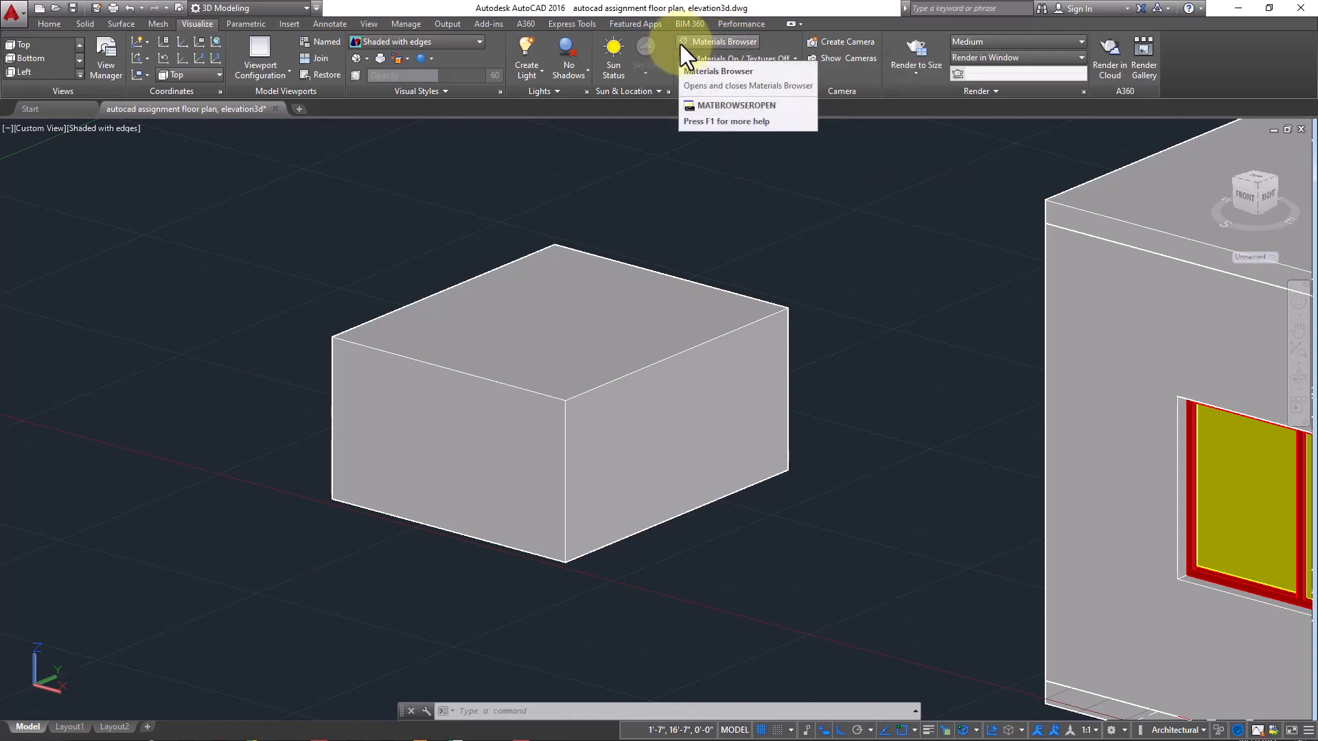
{"action": "left_click", "coordinate": [741, 40]}
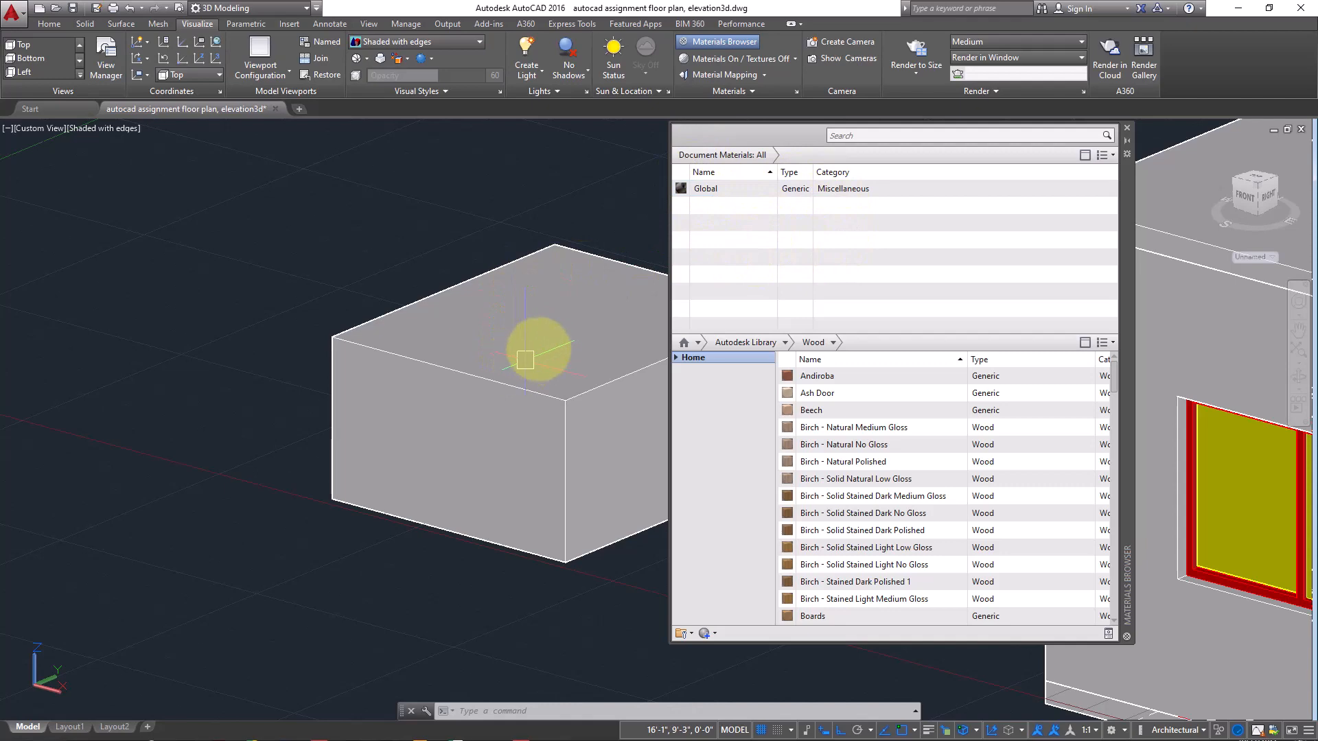
{"action": "scroll", "coordinate": [367, 338], "scroll_direction": "down", "scroll_amount": 2}
{"action": "middle_click_drag", "start_coordinate": [366, 338], "coordinate": [140, 338]}
{"action": "middle_click_drag", "start_coordinate": [474, 338], "coordinate": [423, 335]}
{"action": "scroll", "coordinate": [434, 336], "scroll_direction": "up", "scroll_amount": 2}
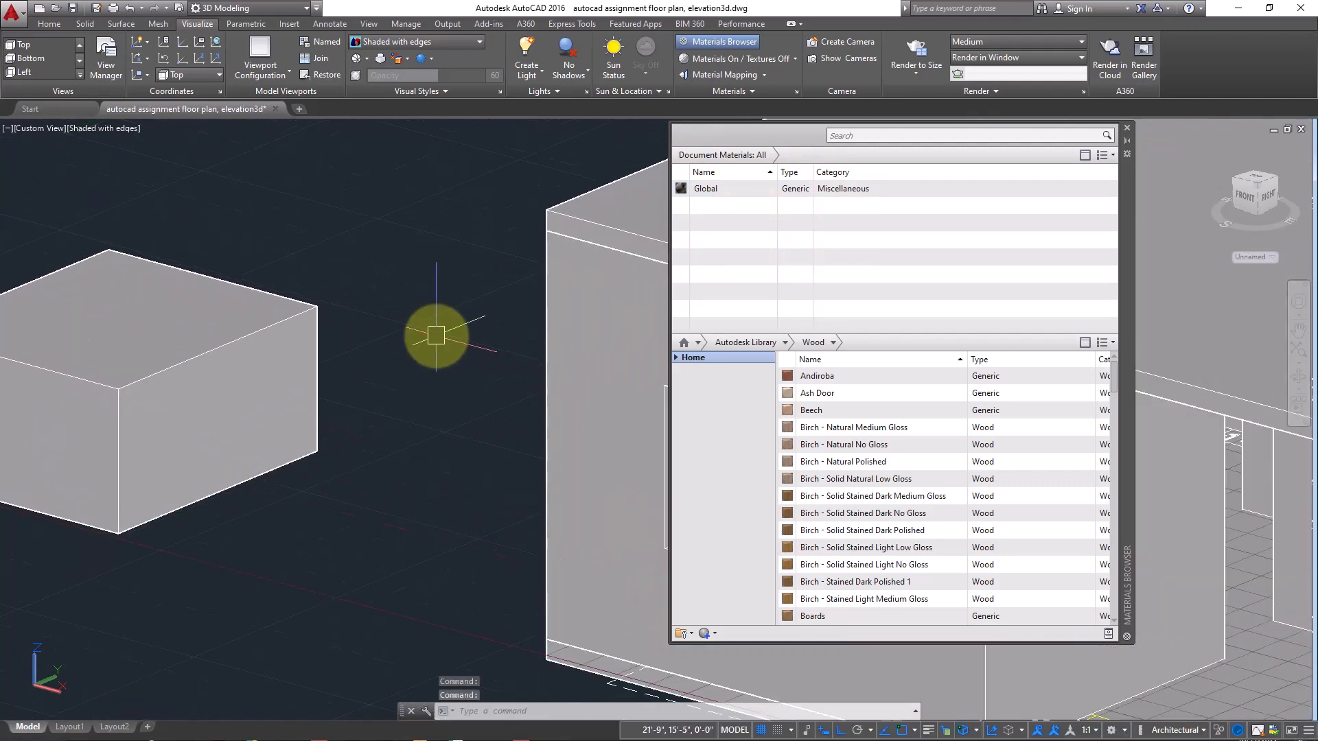
{"action": "middle_click_drag", "start_coordinate": [320, 357], "coordinate": [525, 304]}
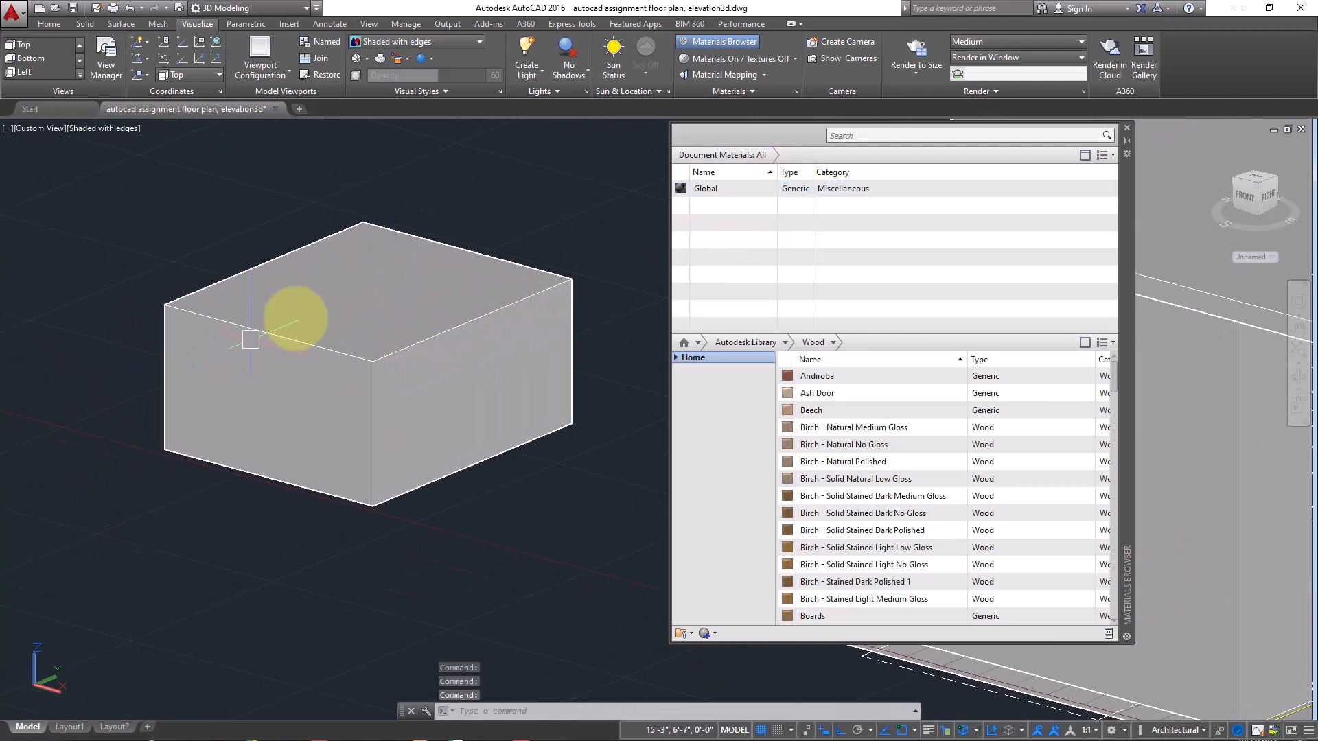
{"action": "middle_click_drag", "start_coordinate": [250, 339], "coordinate": [403, 383]}
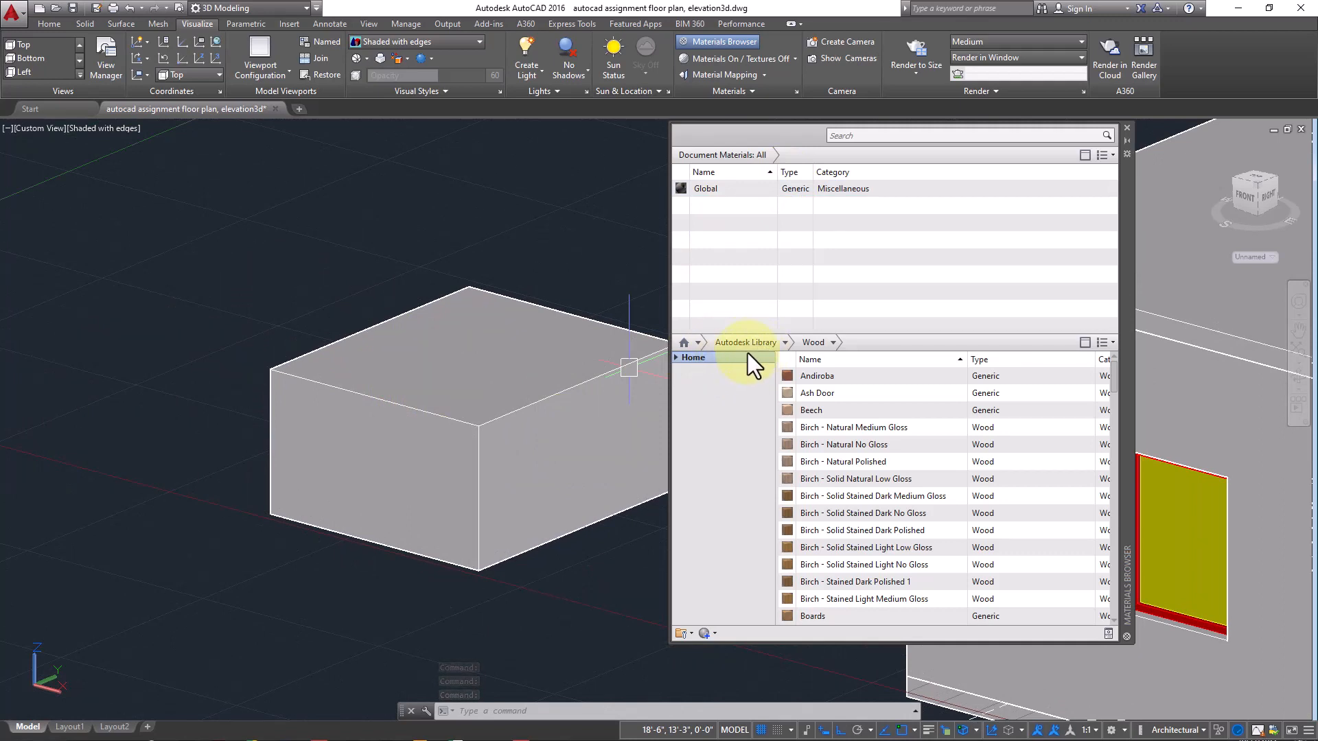
Step: Expand the Autodesk Library, widen its category list and show the Wall Paint materials
{"action": "left_click", "coordinate": [675, 358]}
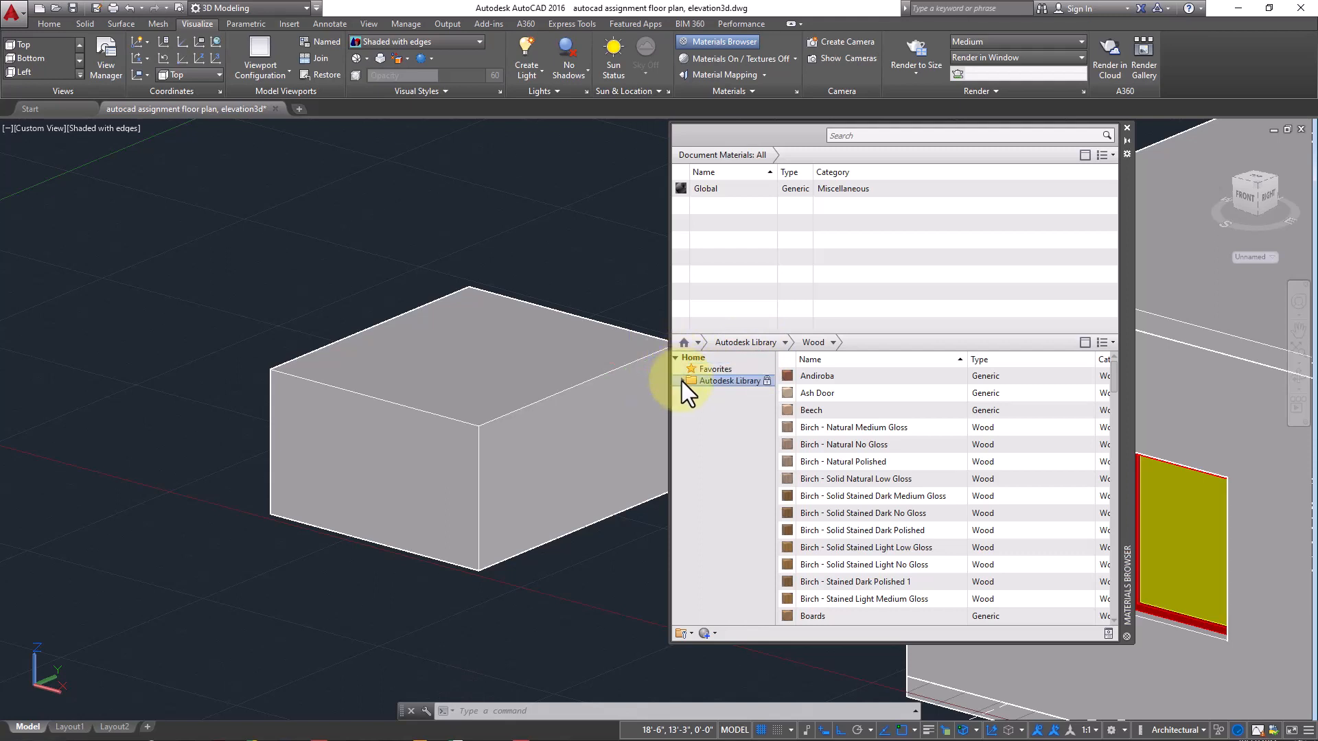
{"action": "left_click", "coordinate": [682, 381]}
{"action": "scroll", "coordinate": [730, 406], "scroll_direction": "down", "scroll_amount": 1}
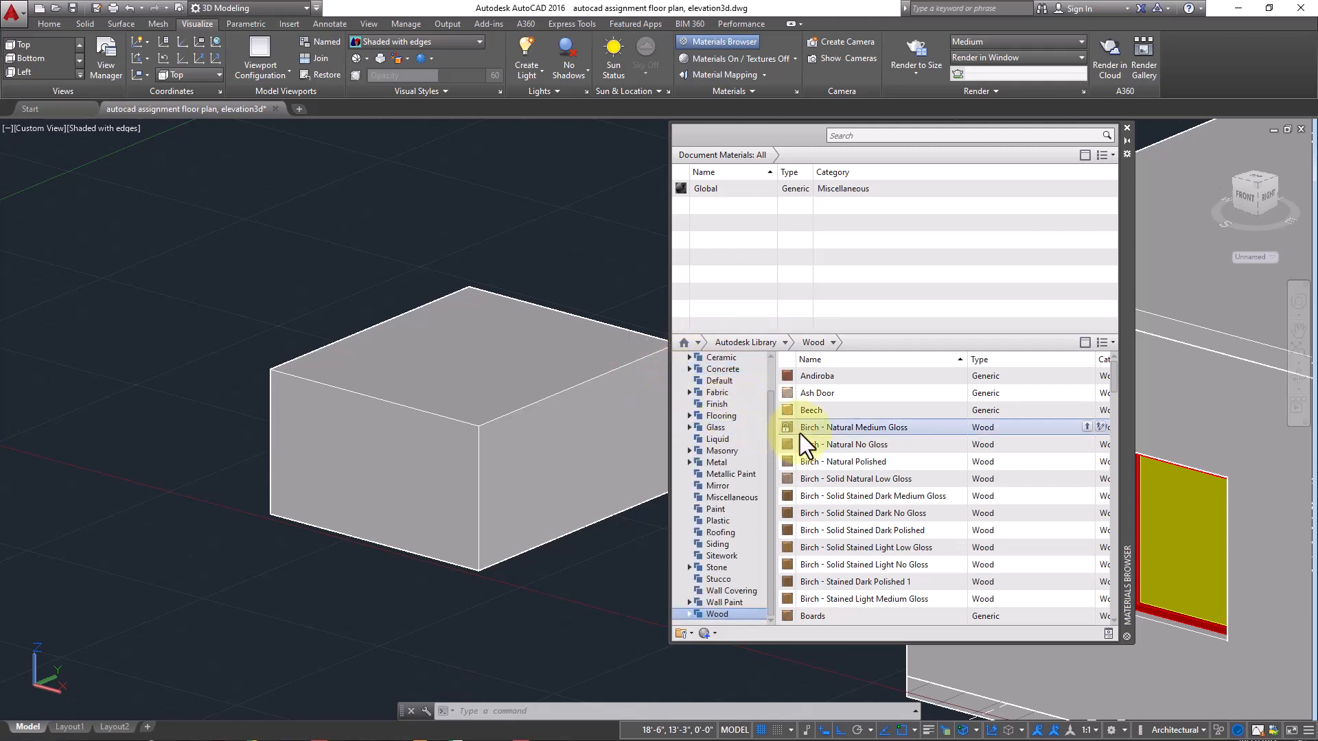
{"action": "left_click_drag", "start_coordinate": [775, 428], "coordinate": [853, 427]}
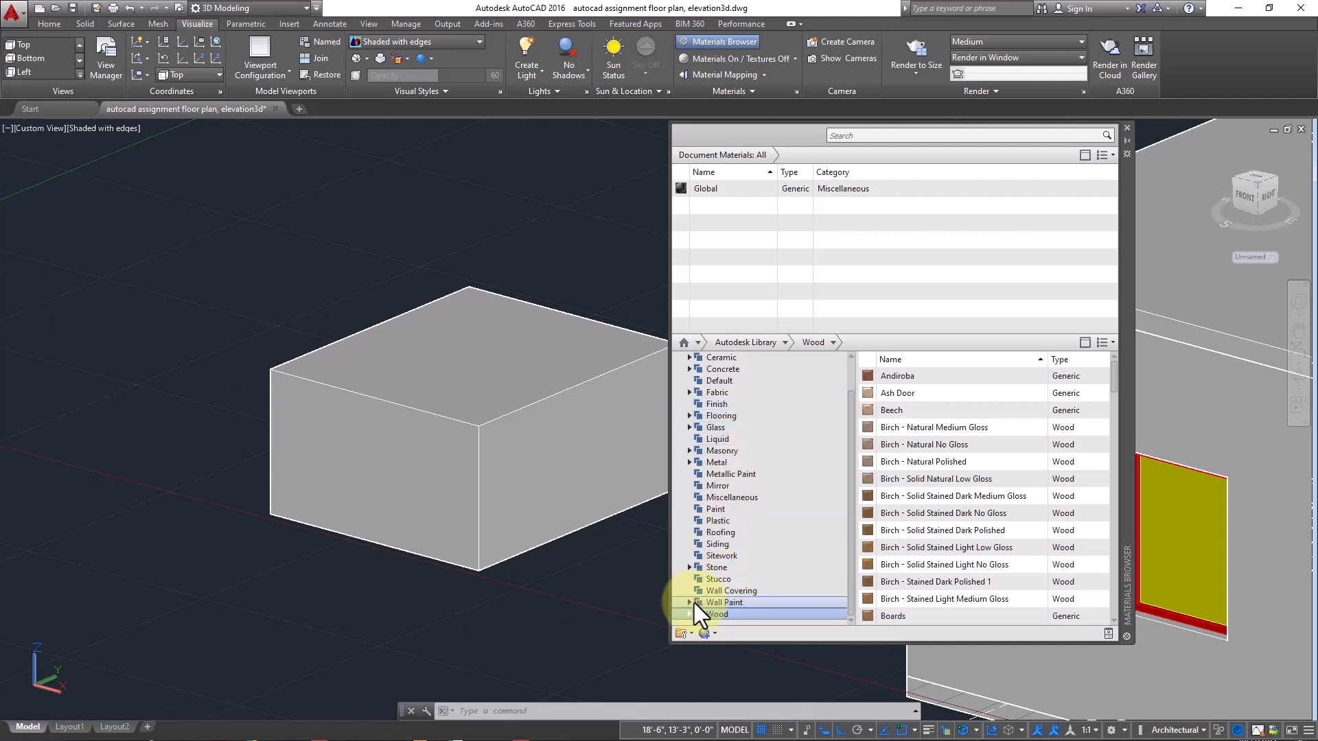
{"action": "left_click", "coordinate": [717, 602]}
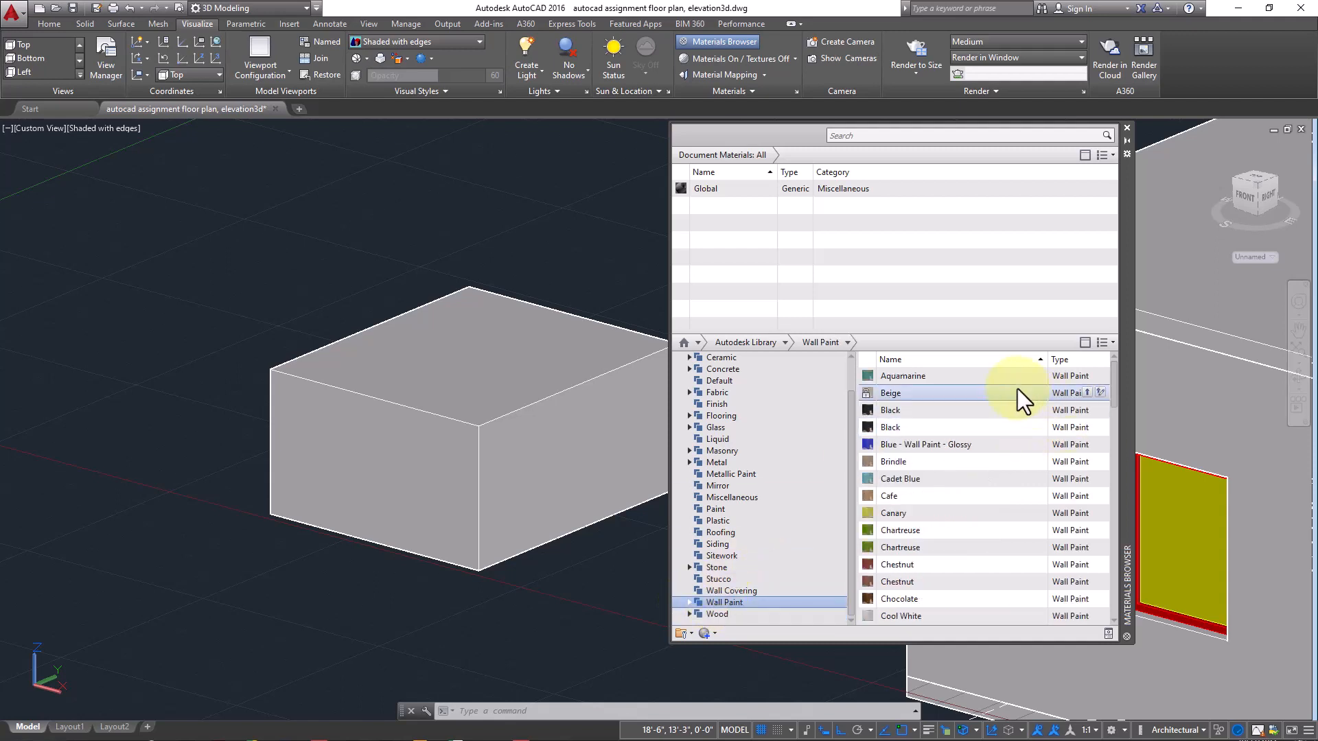
Step: Apply the matte Cyan wall paint to the box from the library, and again from the document materials
{"action": "scroll", "coordinate": [989, 412], "scroll_direction": "down", "scroll_amount": 3}
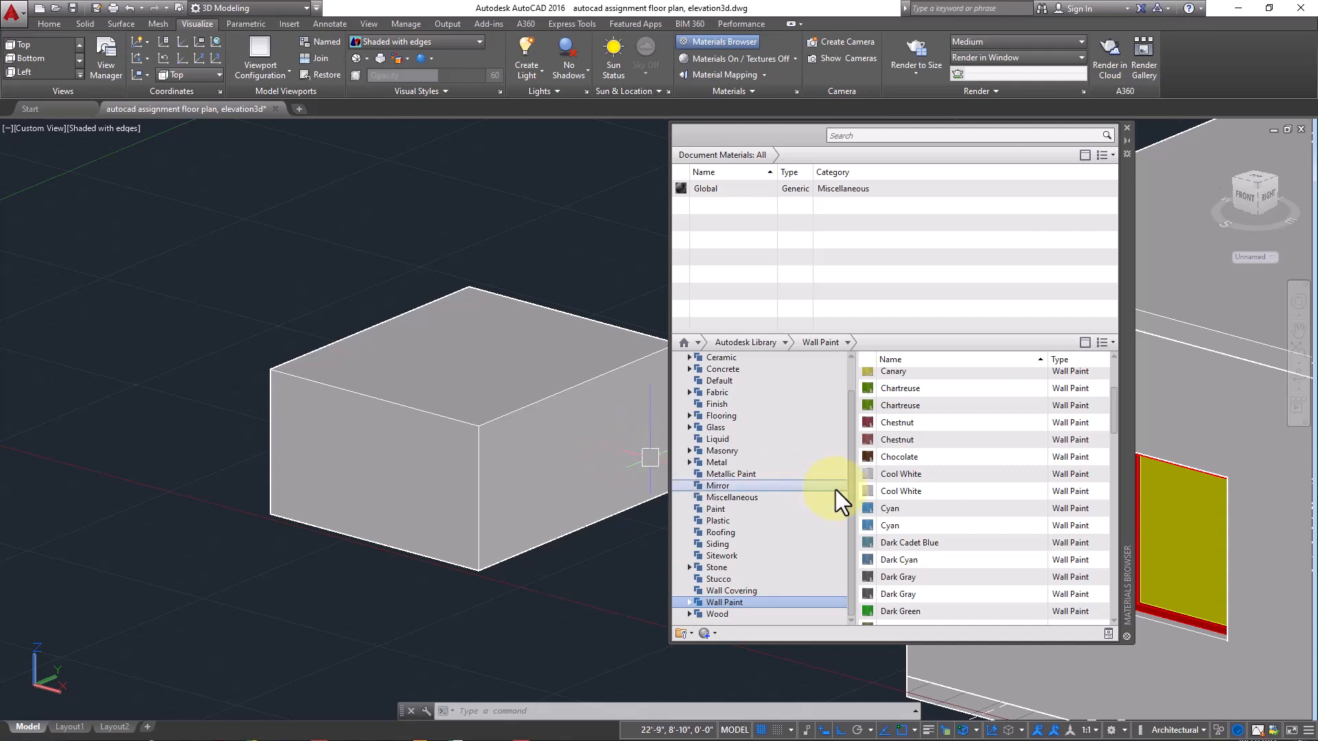
{"action": "left_click_drag", "start_coordinate": [903, 526], "coordinate": [546, 447]}
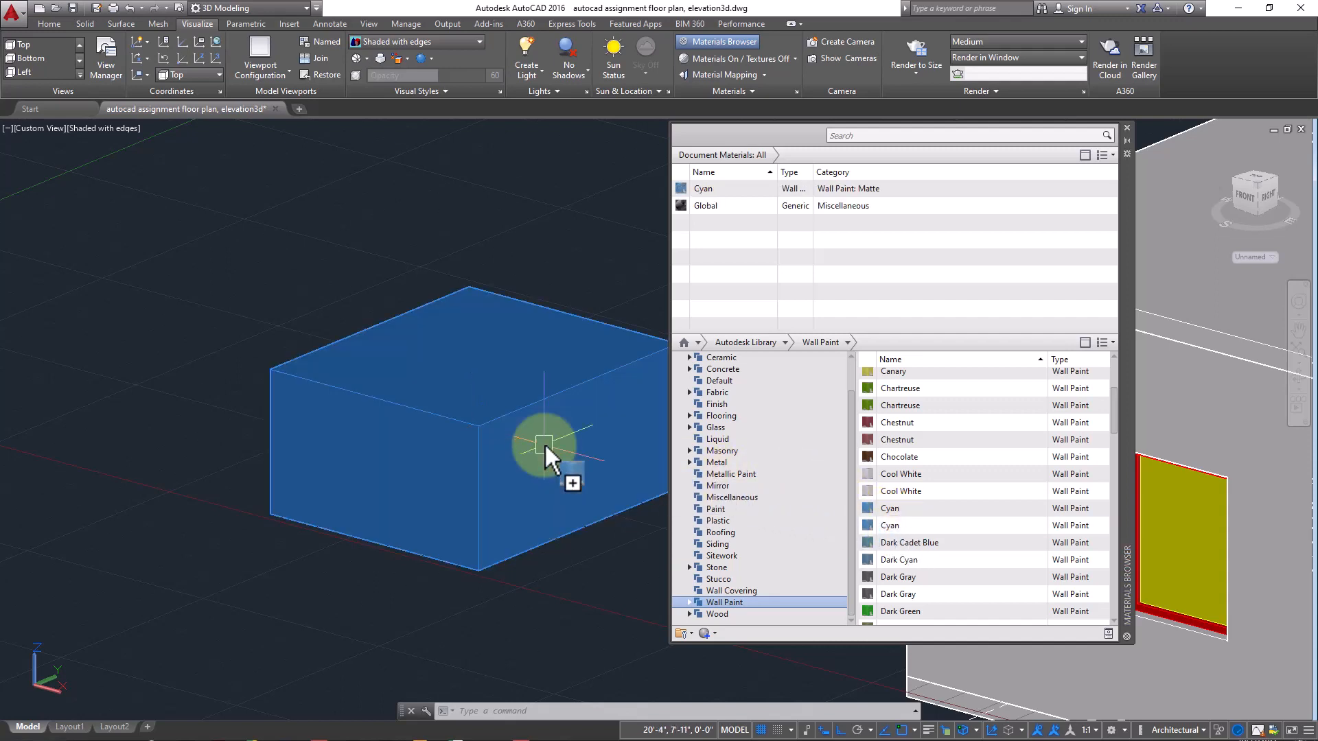
{"action": "scroll", "coordinate": [398, 460], "scroll_direction": "up", "scroll_amount": 2}
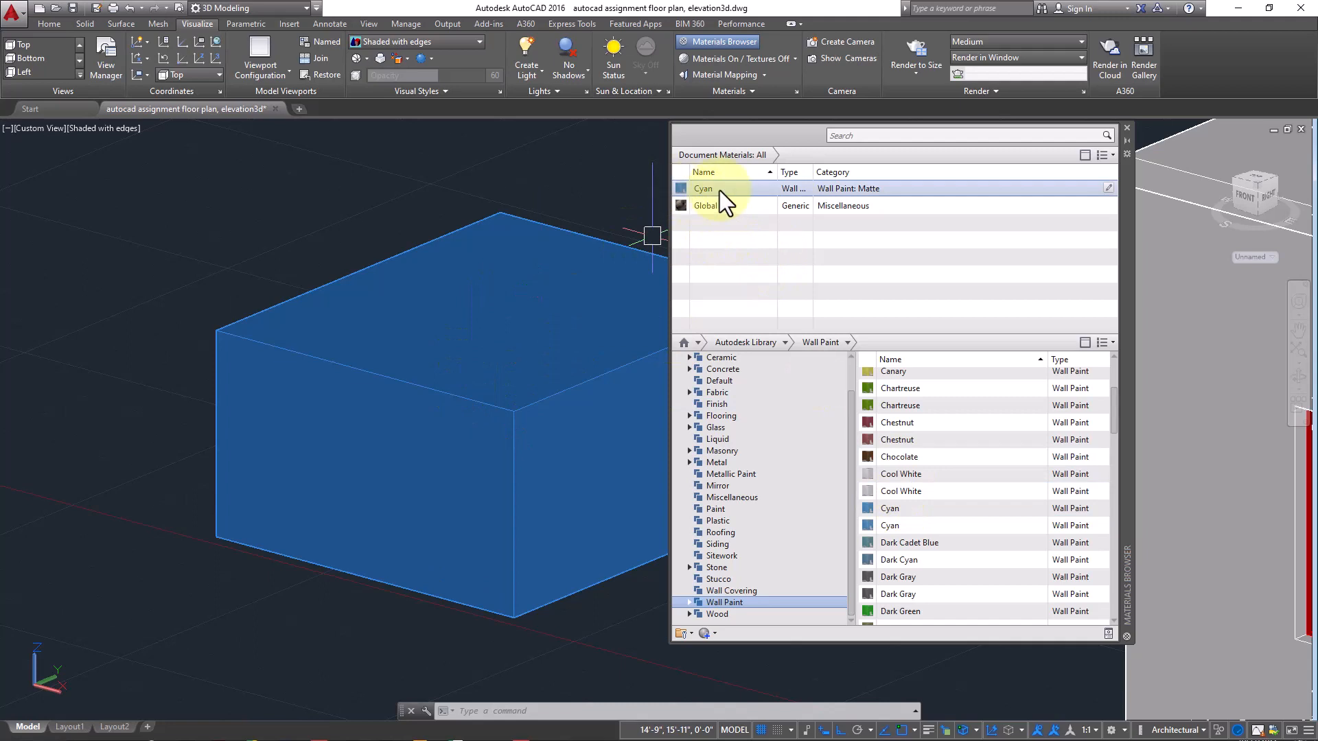
{"action": "left_click_drag", "start_coordinate": [719, 191], "coordinate": [406, 297]}
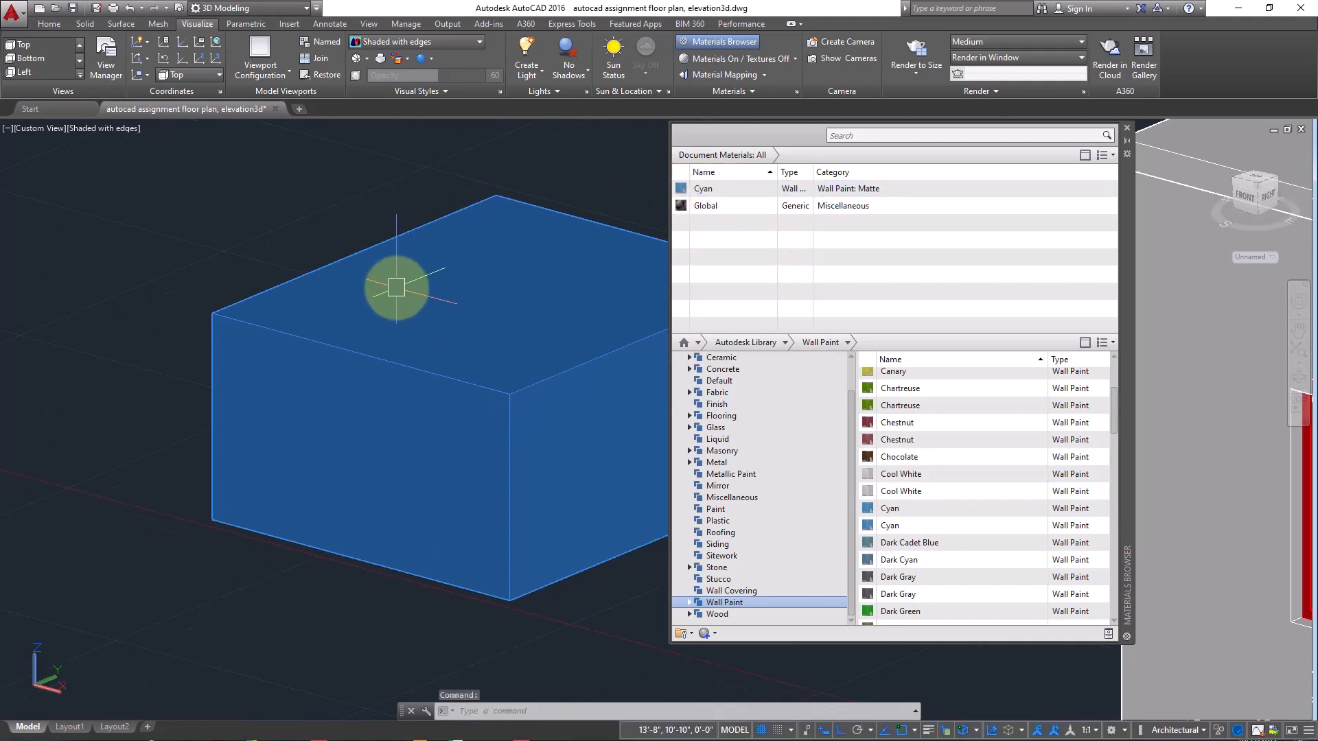
Step: Set the viewport's visual style to Realistic, comparing it with Shaded before returning to Realistic
{"action": "left_click", "coordinate": [100, 130]}
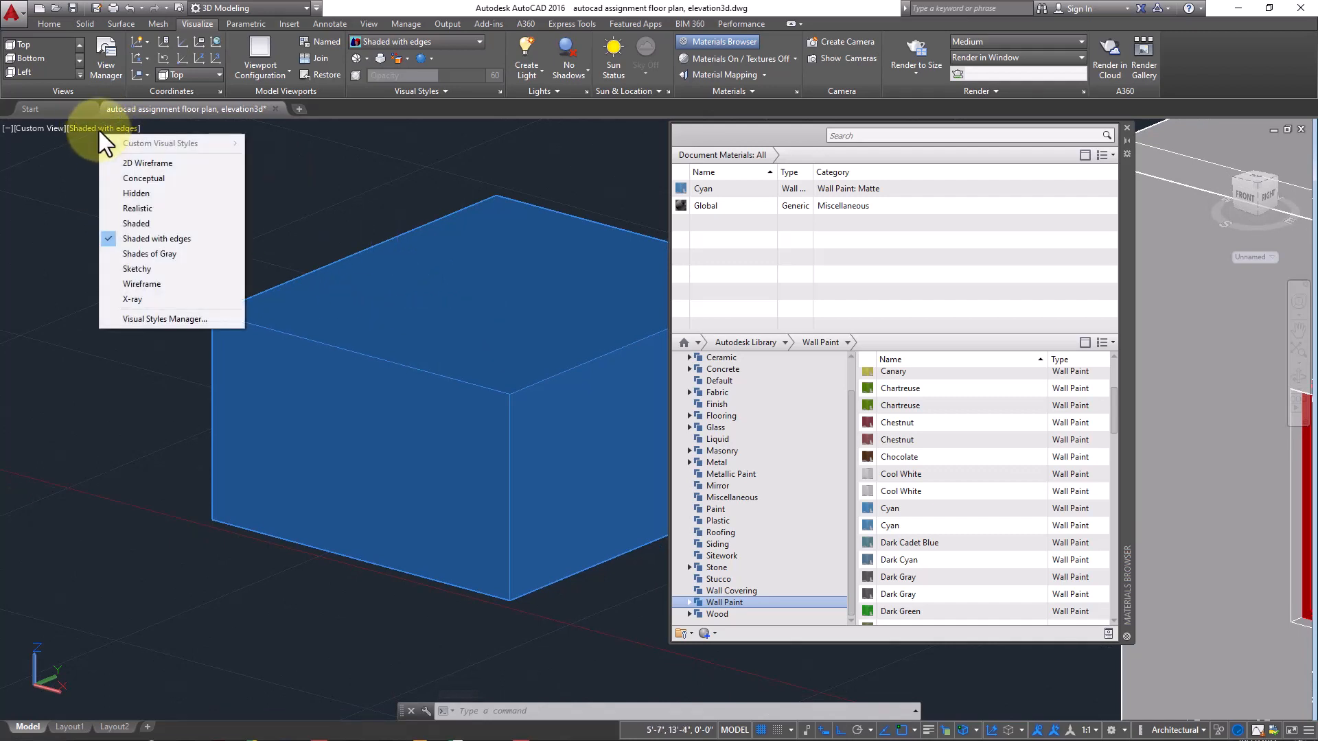
{"action": "left_click", "coordinate": [171, 209]}
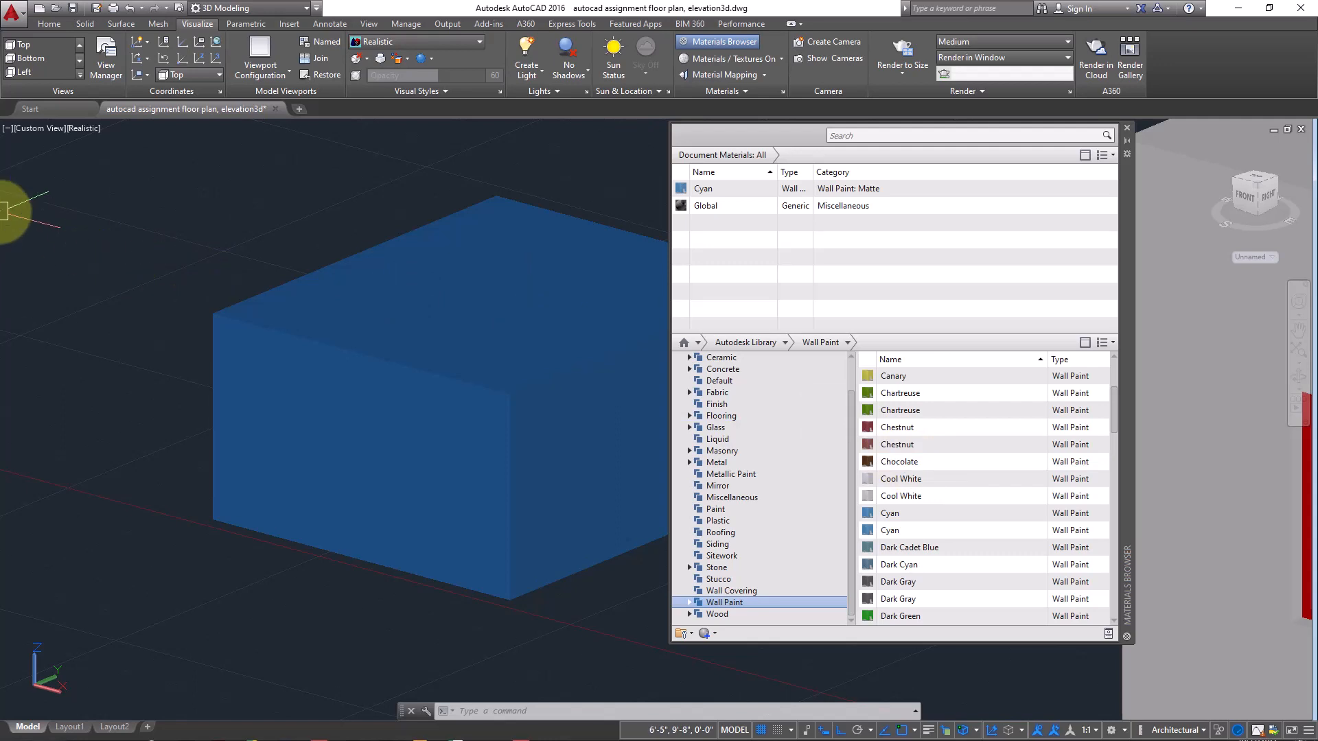
{"action": "left_click", "coordinate": [85, 128]}
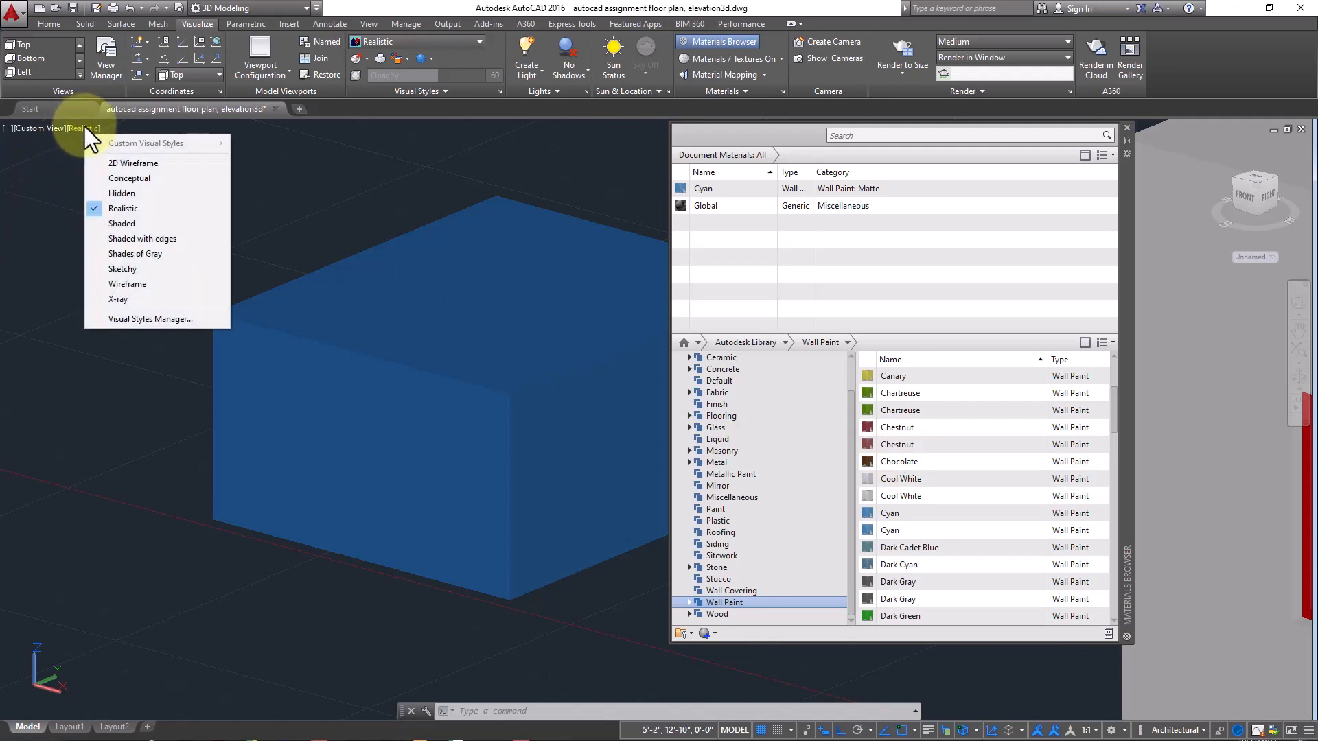
{"action": "left_click", "coordinate": [169, 223]}
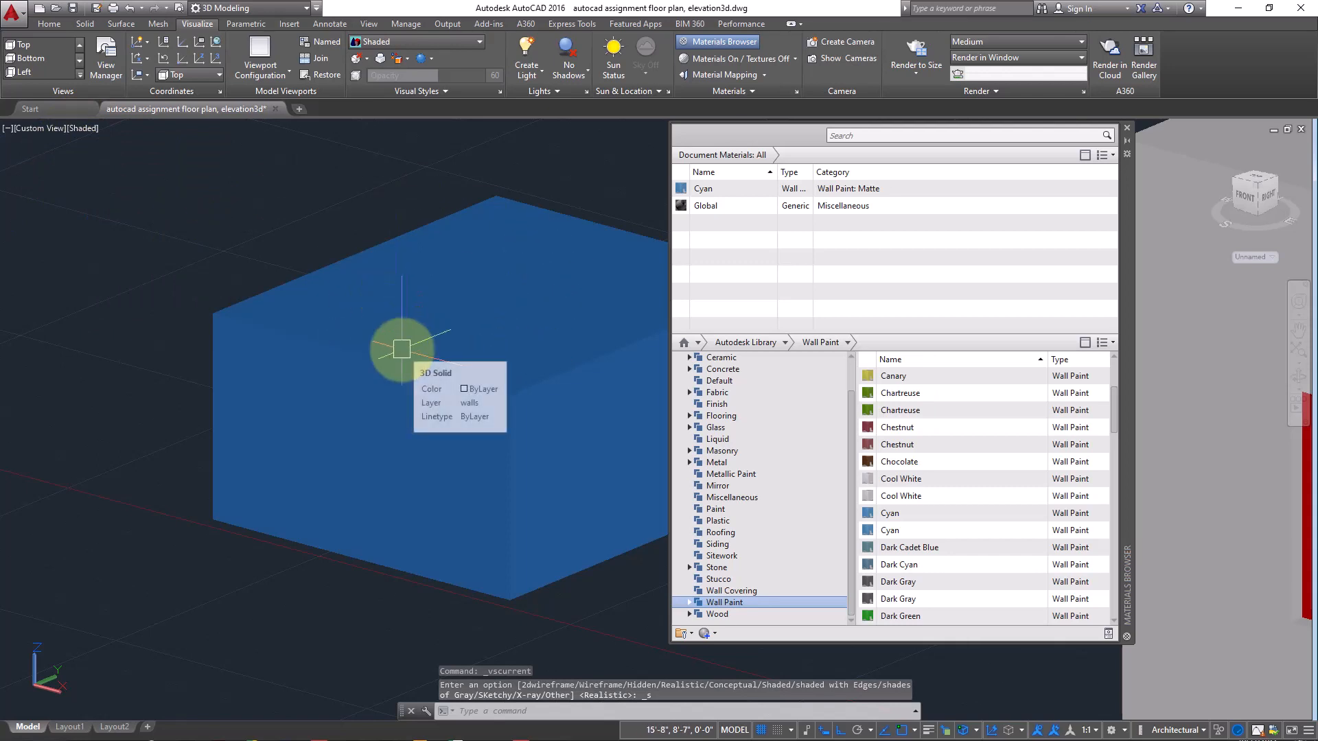
{"action": "left_click", "coordinate": [81, 128]}
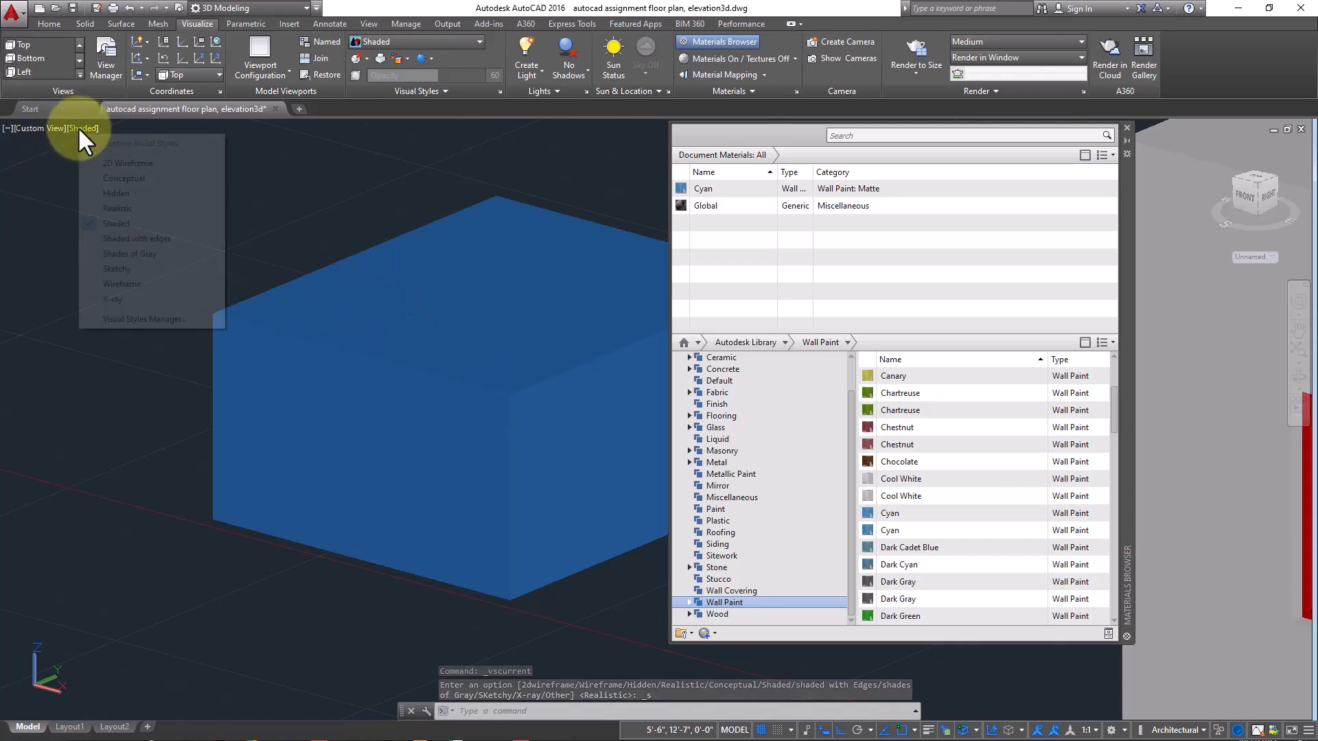
{"action": "left_click", "coordinate": [165, 209]}
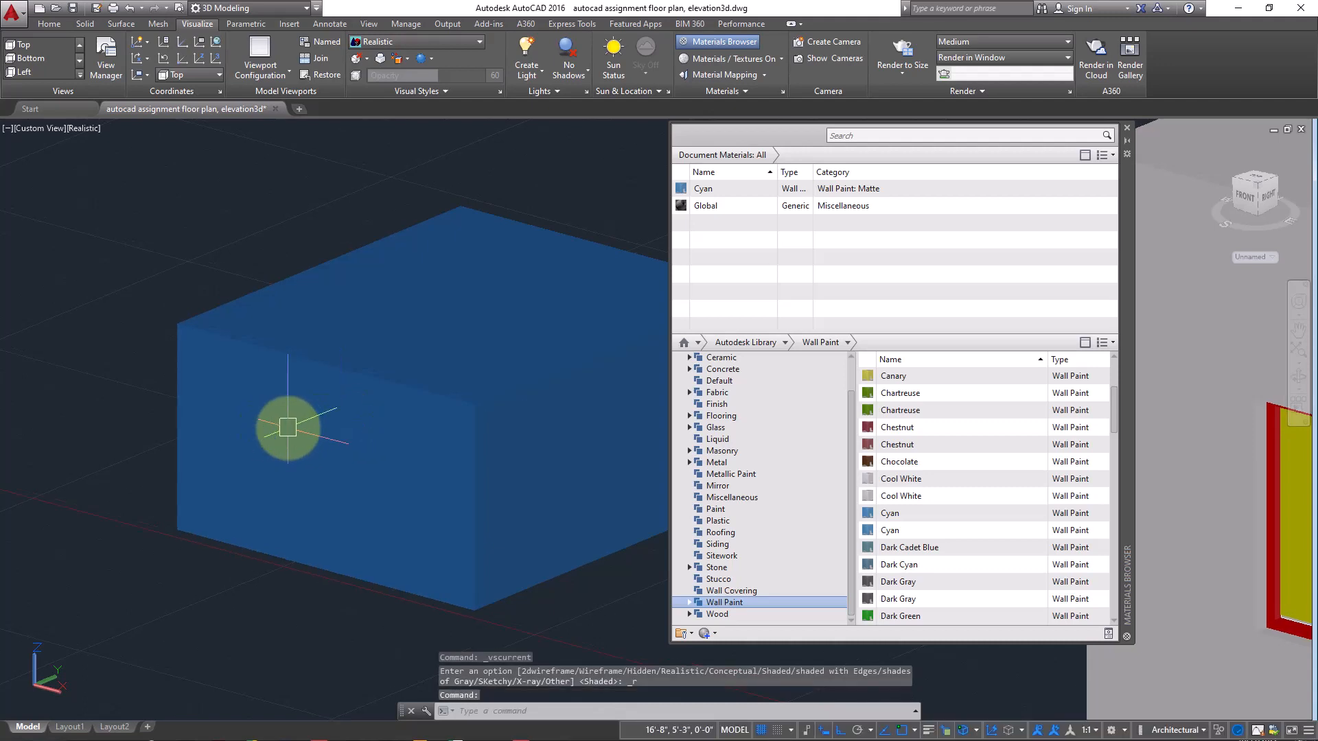
Step: Try to assign the Gold wall paint to the house wall around the red-framed window
{"action": "scroll", "coordinate": [288, 427], "scroll_direction": "up", "scroll_amount": 2}
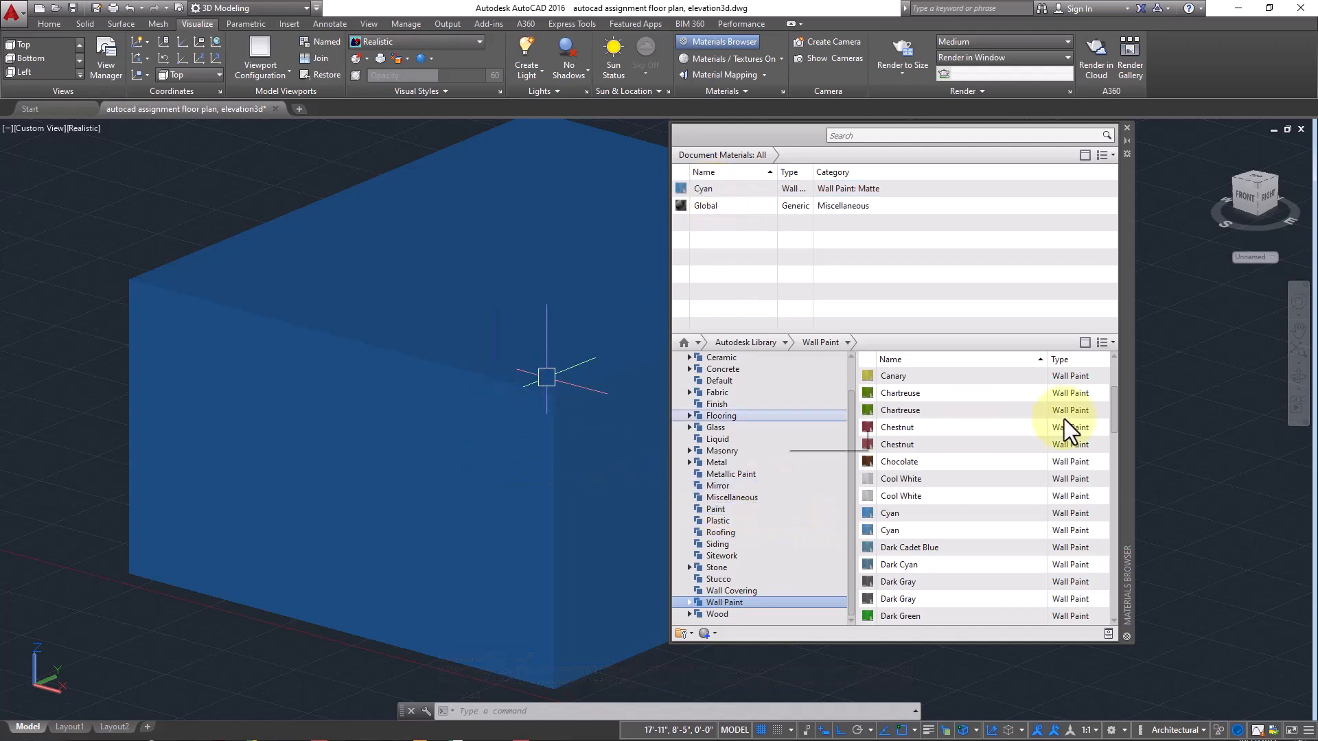
{"action": "scroll", "coordinate": [1188, 409], "scroll_direction": "down", "scroll_amount": 3}
{"action": "middle_click_drag", "start_coordinate": [1188, 410], "coordinate": [406, 361]}
{"action": "scroll", "coordinate": [547, 405], "scroll_direction": "up", "scroll_amount": 5}
{"action": "middle_click_drag", "start_coordinate": [547, 405], "coordinate": [355, 418]}
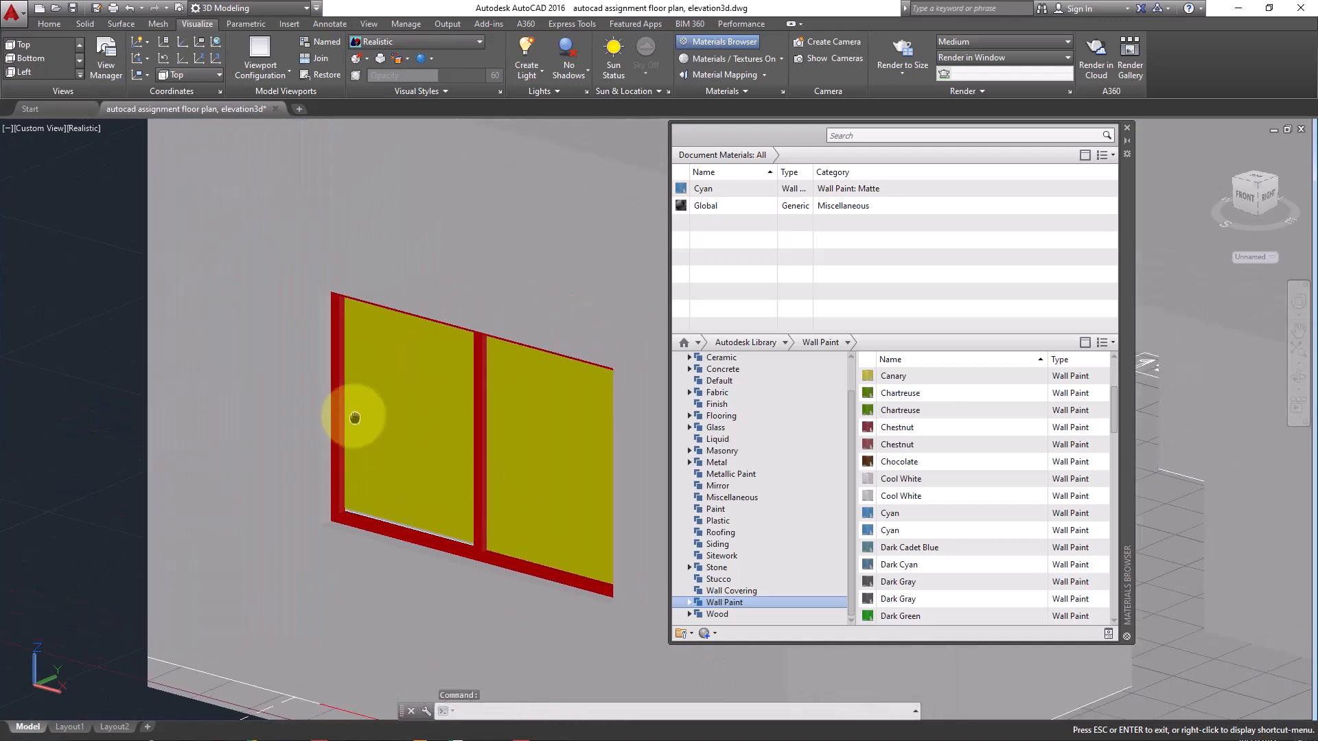
{"action": "key", "text": "Escape"}
{"action": "scroll", "coordinate": [400, 430], "scroll_direction": "up", "scroll_amount": 2}
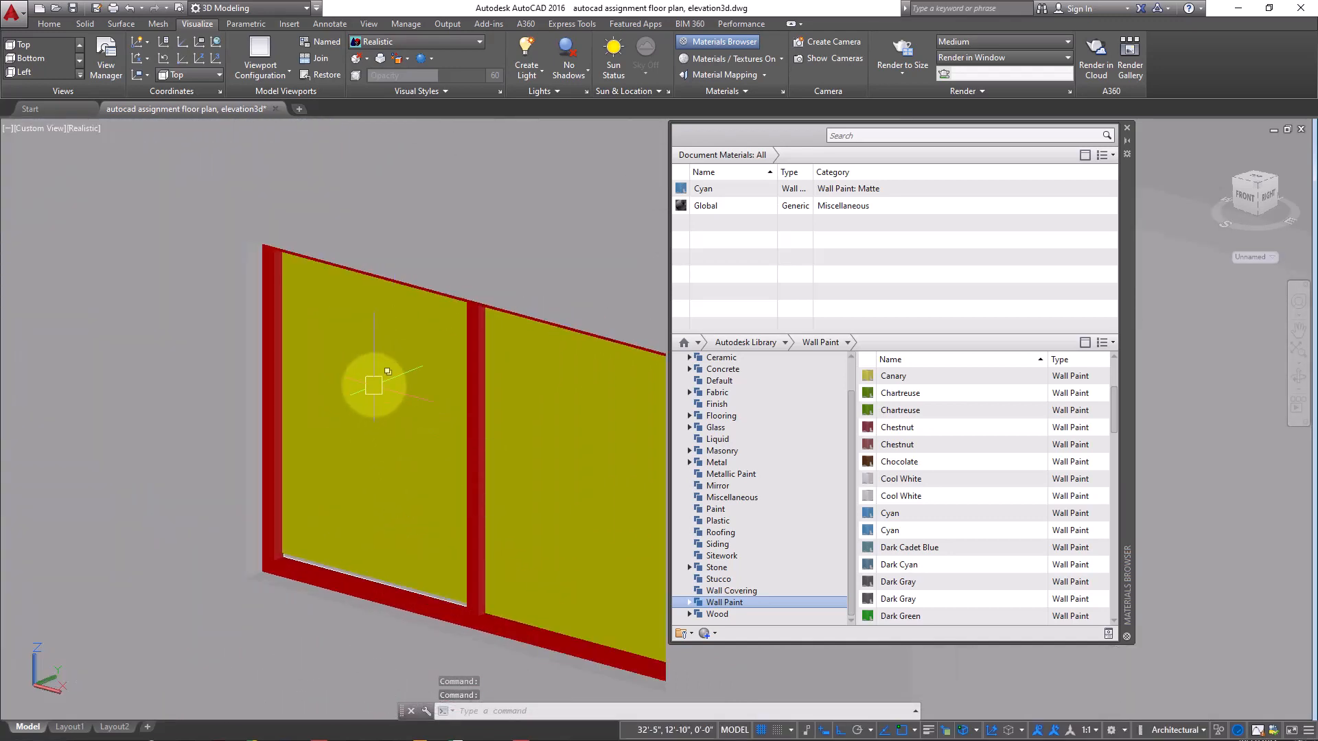
{"action": "scroll", "coordinate": [373, 385], "scroll_direction": "down", "scroll_amount": 2}
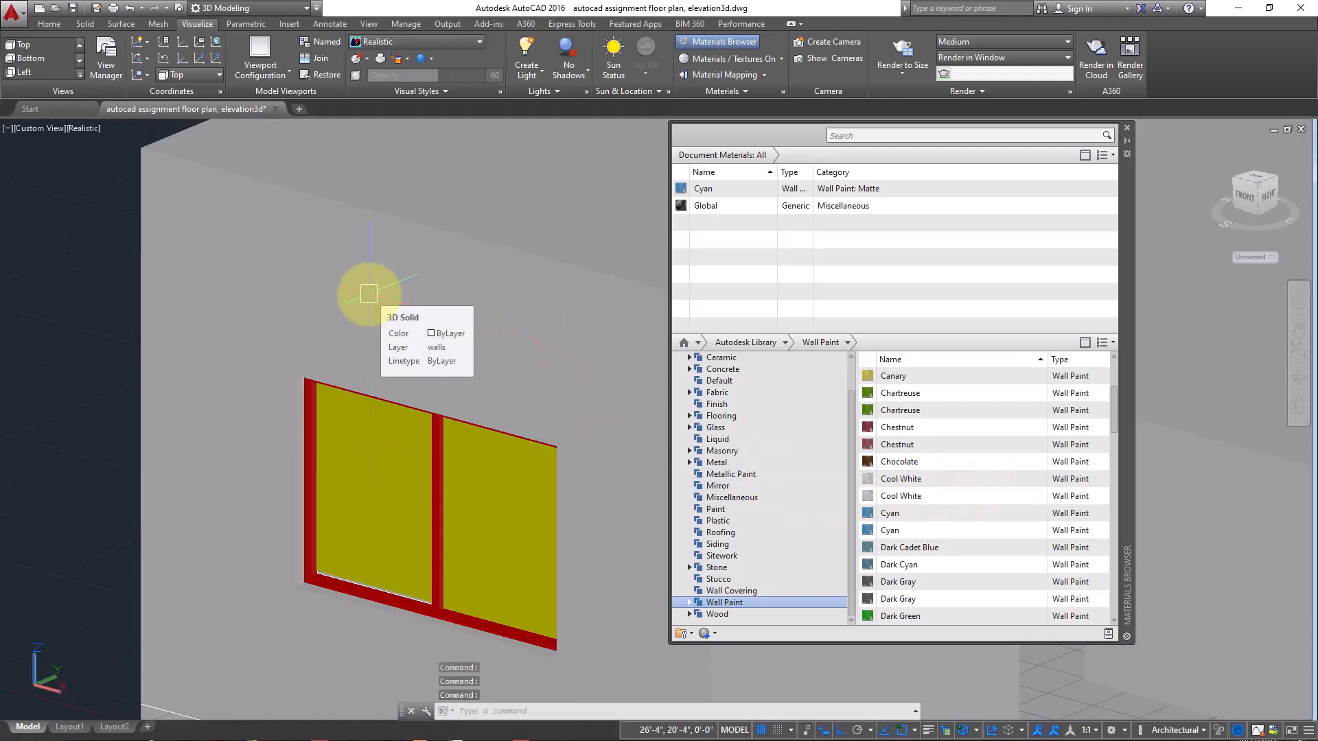
{"action": "left_click", "coordinate": [366, 291]}
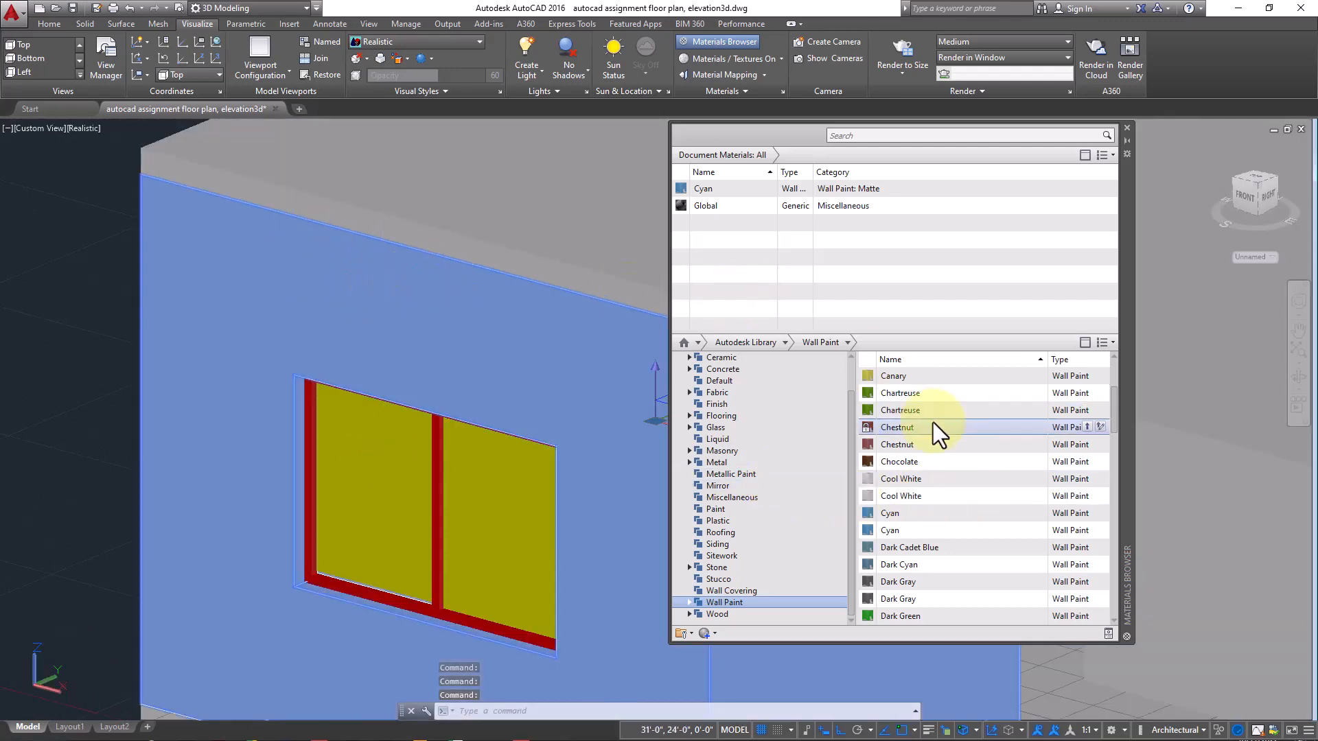
{"action": "scroll", "coordinate": [929, 488], "scroll_direction": "down", "scroll_amount": 5}
{"action": "scroll", "coordinate": [942, 549], "scroll_direction": "down", "scroll_amount": 1}
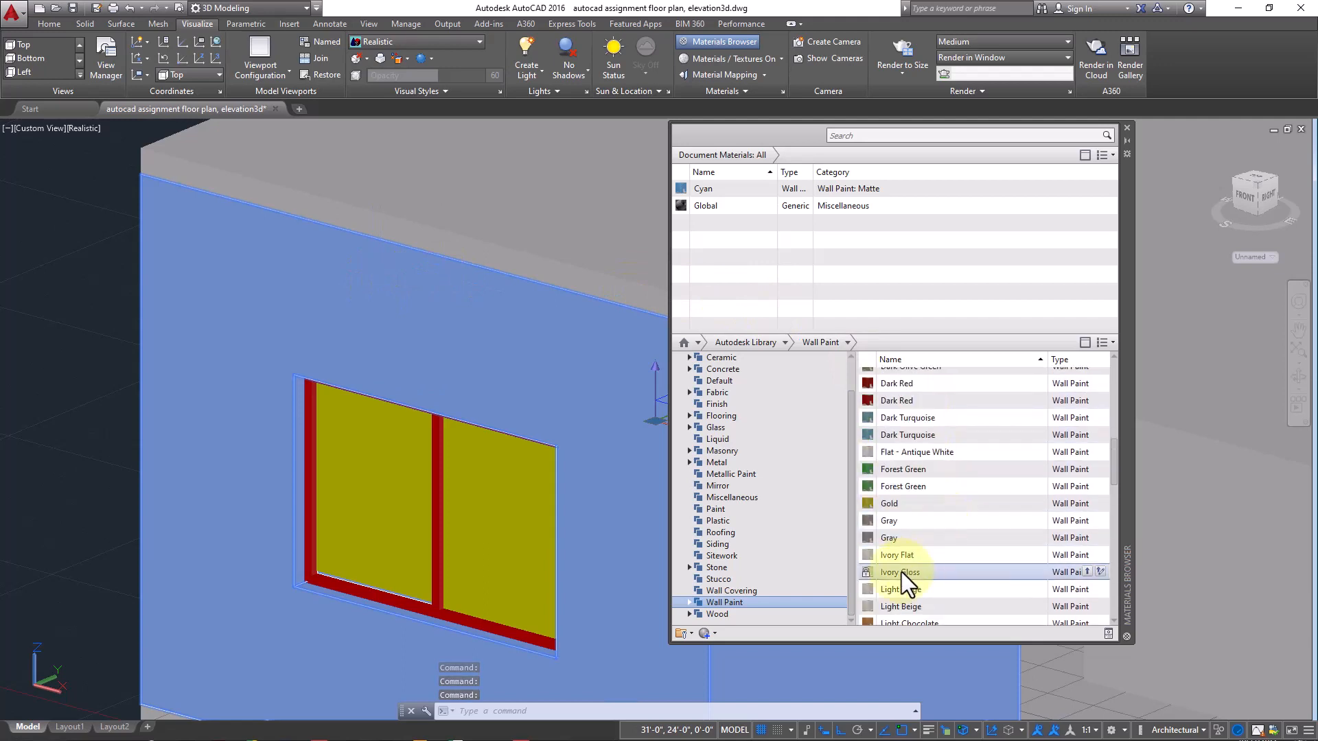
{"action": "right_click", "coordinate": [928, 510]}
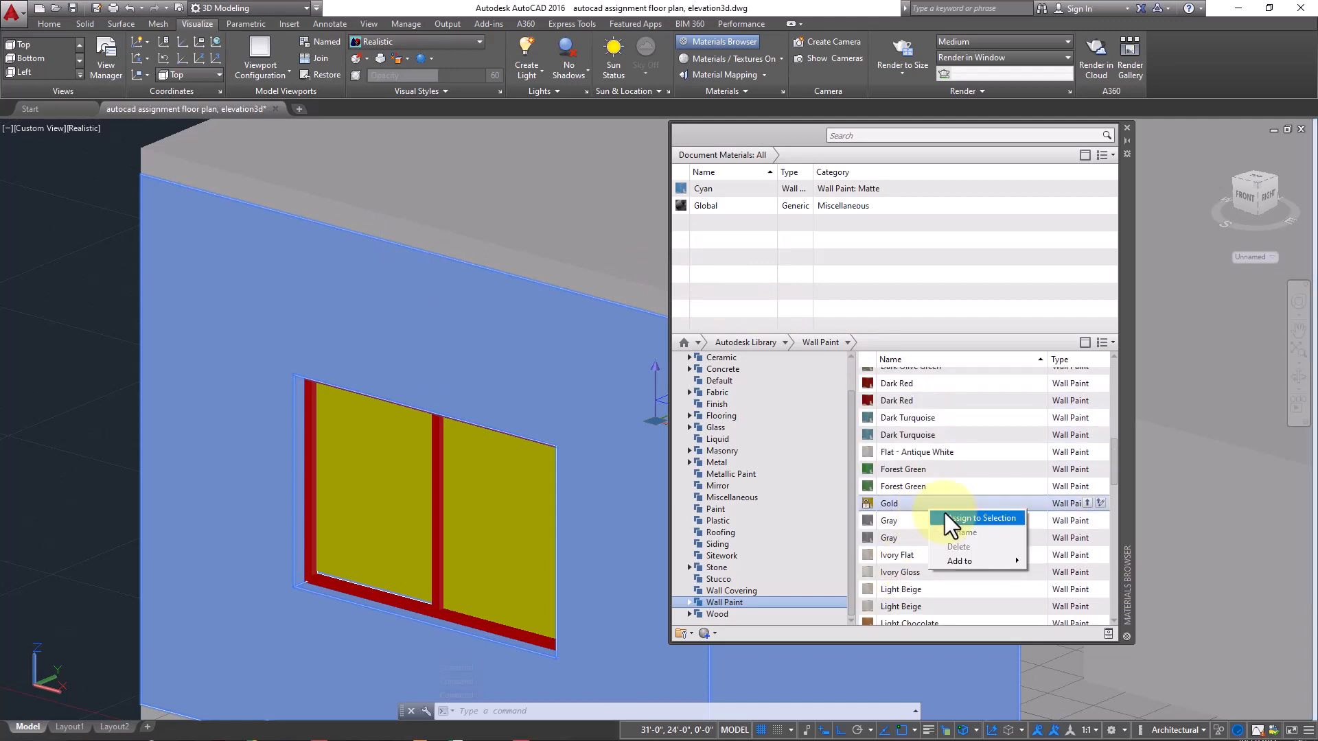
{"action": "left_click", "coordinate": [991, 519]}
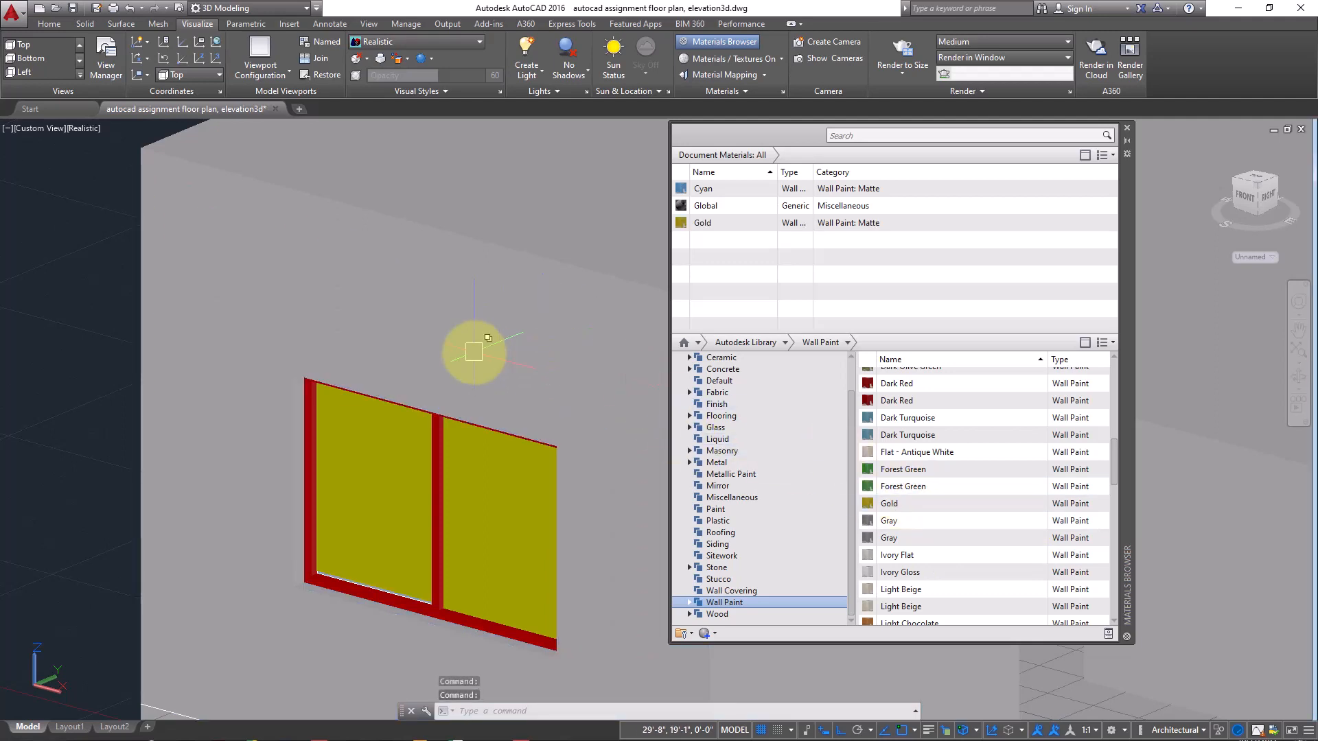
Step: Reselect the house wall around the window and assign the library's Gold wall paint to it
{"action": "left_click", "coordinate": [383, 325]}
{"action": "scroll", "coordinate": [383, 326], "scroll_direction": "down", "scroll_amount": 5}
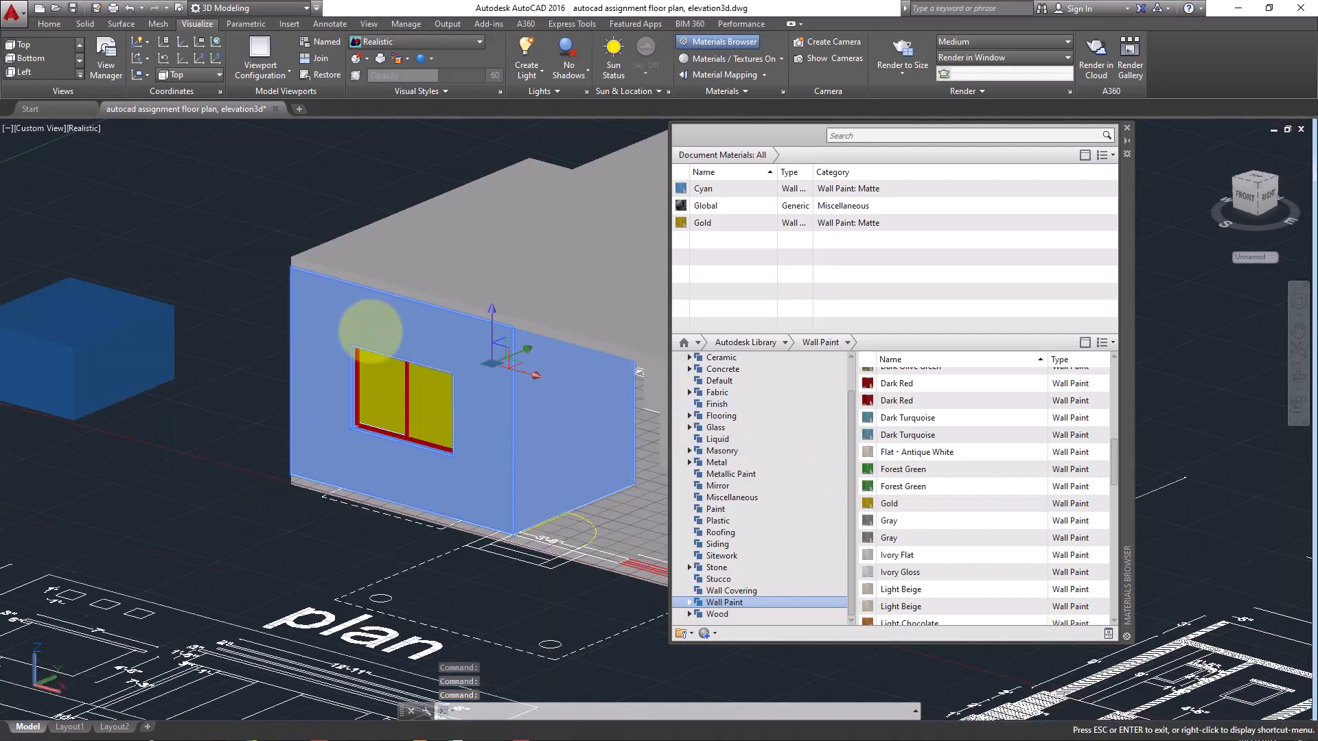
{"action": "scroll", "coordinate": [332, 332], "scroll_direction": "up", "scroll_amount": 3}
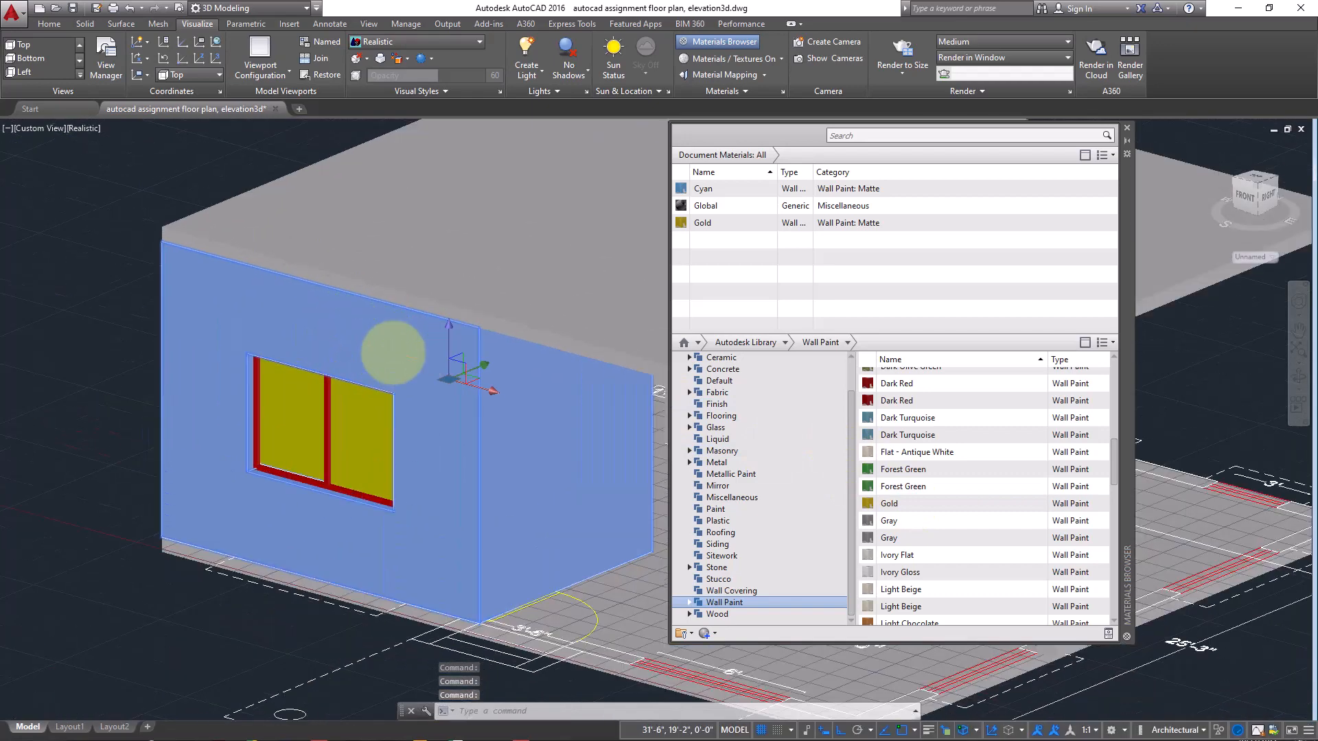
{"action": "right_click", "coordinate": [940, 501]}
{"action": "left_click", "coordinate": [994, 508]}
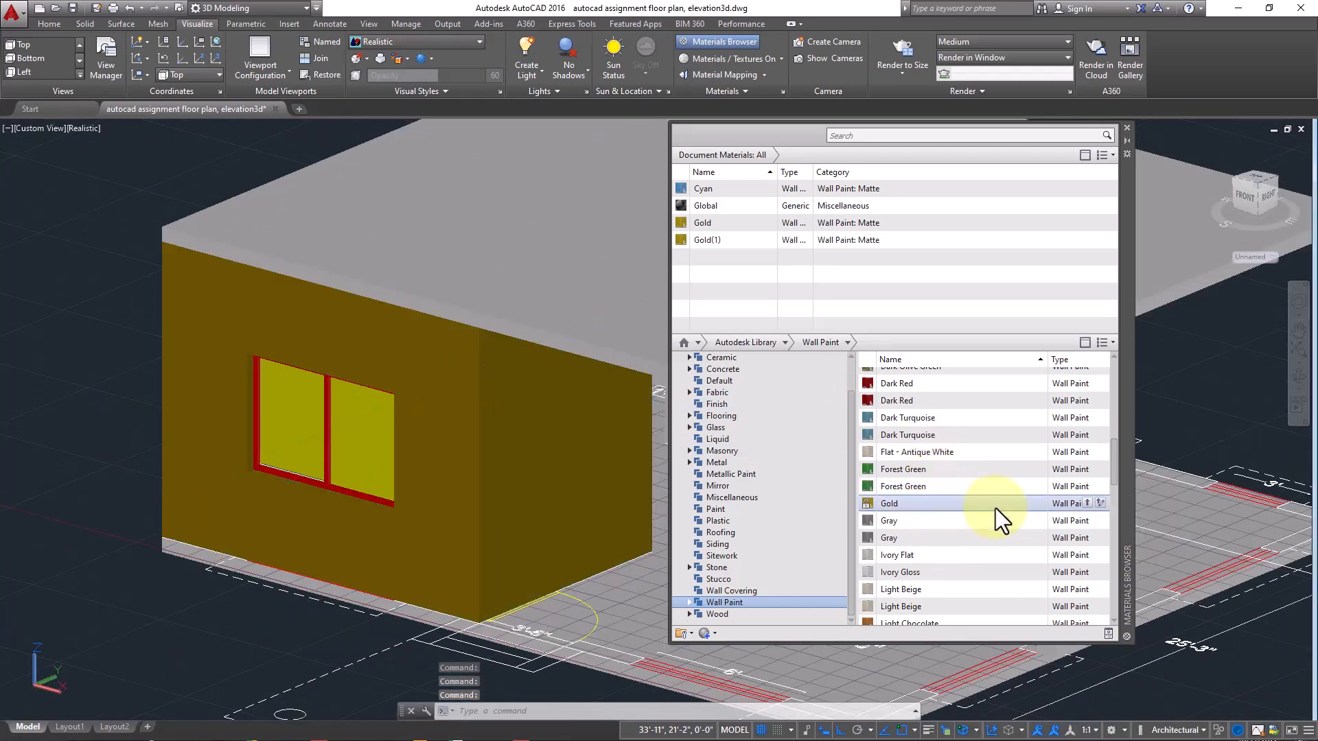
Step: Assign the library's Basic mirror material to both glass panes of the red-framed window
{"action": "scroll", "coordinate": [415, 412], "scroll_direction": "up", "scroll_amount": 3}
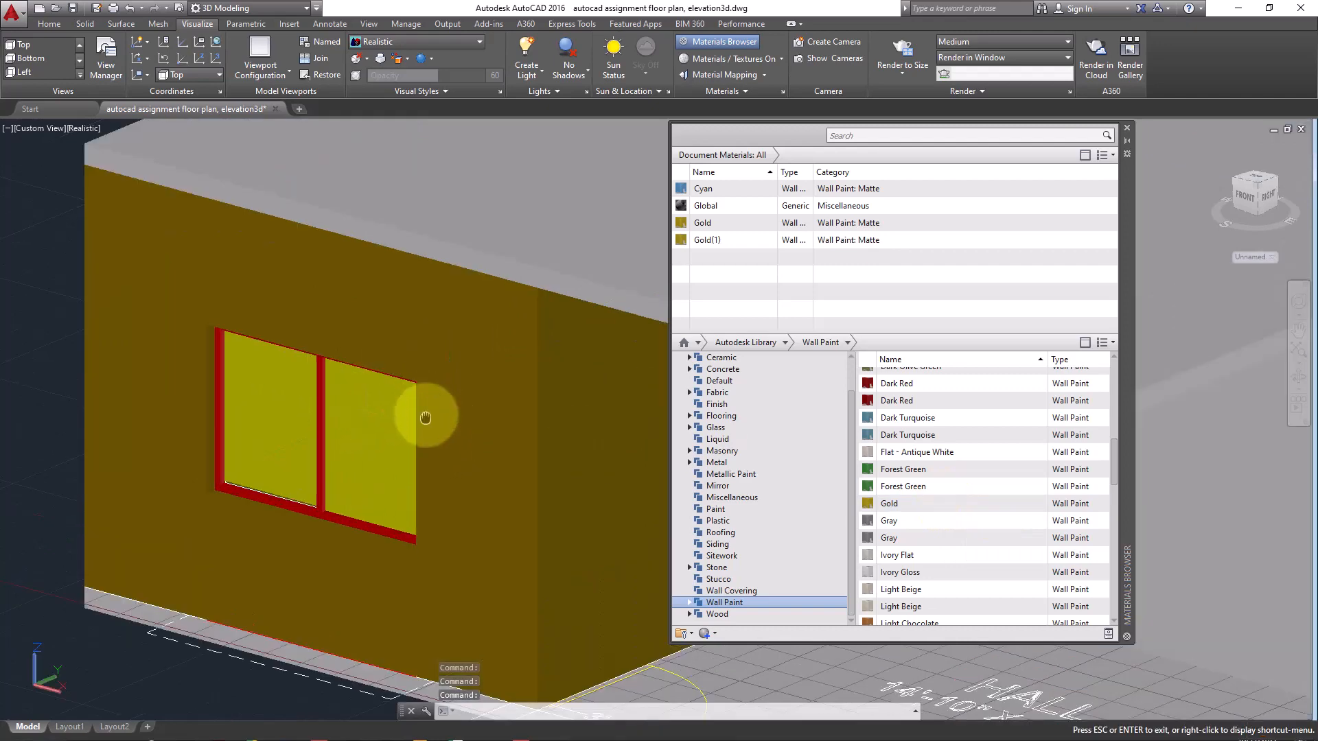
{"action": "left_click", "coordinate": [700, 240]}
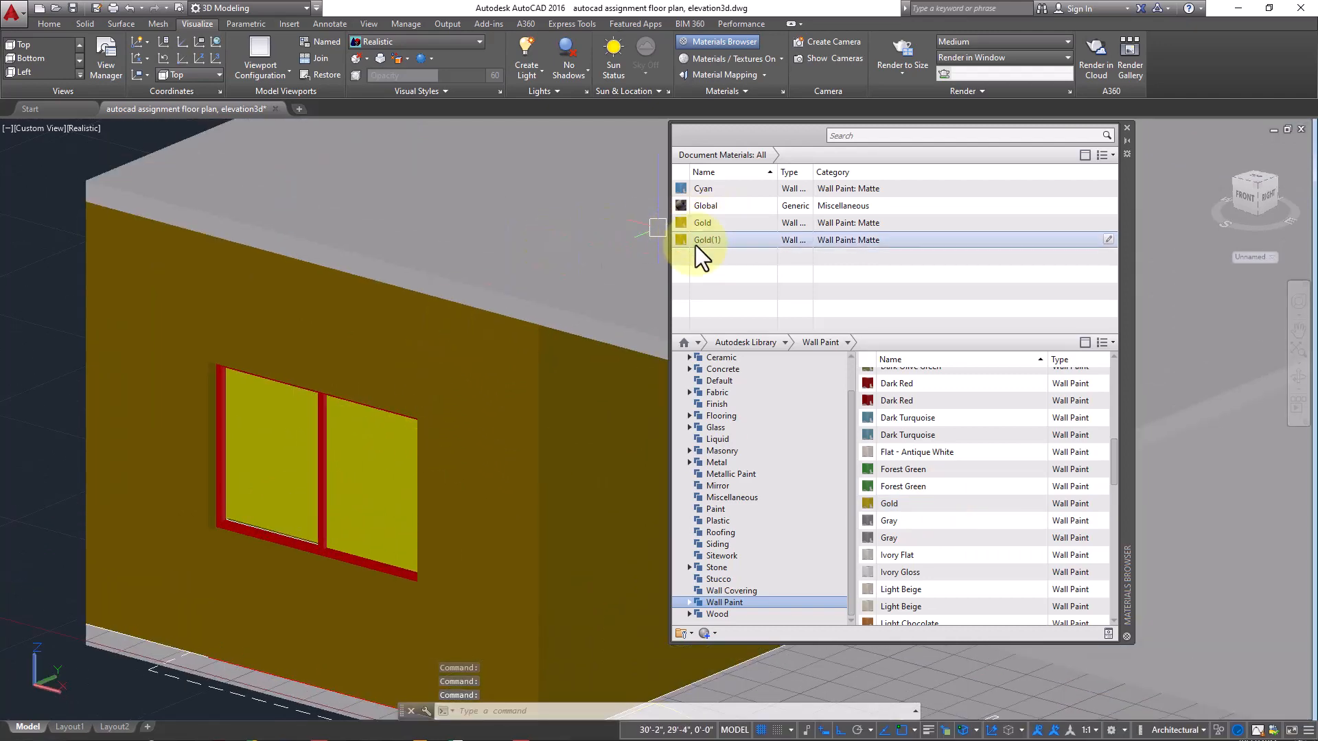
{"action": "scroll", "coordinate": [471, 421], "scroll_direction": "down", "scroll_amount": 2}
{"action": "scroll", "coordinate": [317, 406], "scroll_direction": "up", "scroll_amount": 5}
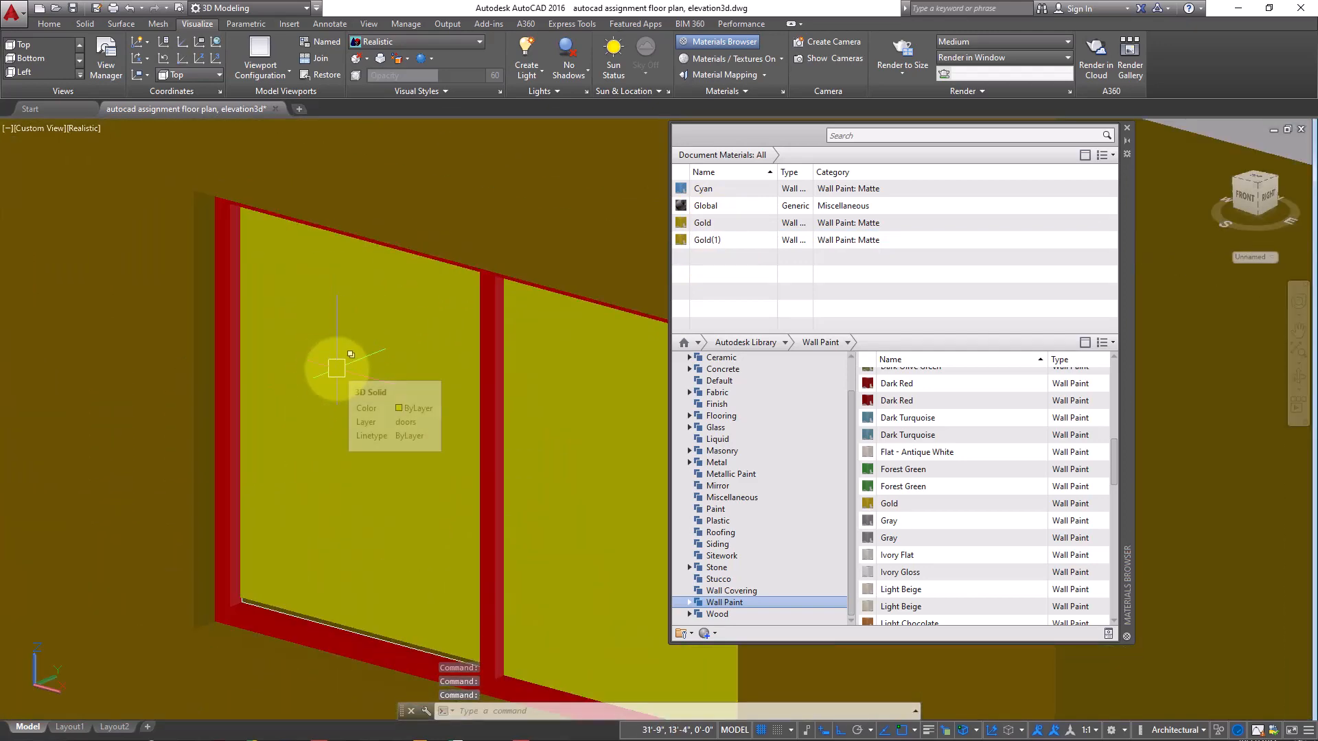
{"action": "scroll", "coordinate": [324, 375], "scroll_direction": "up", "scroll_amount": 2}
{"action": "left_click", "coordinate": [689, 428]}
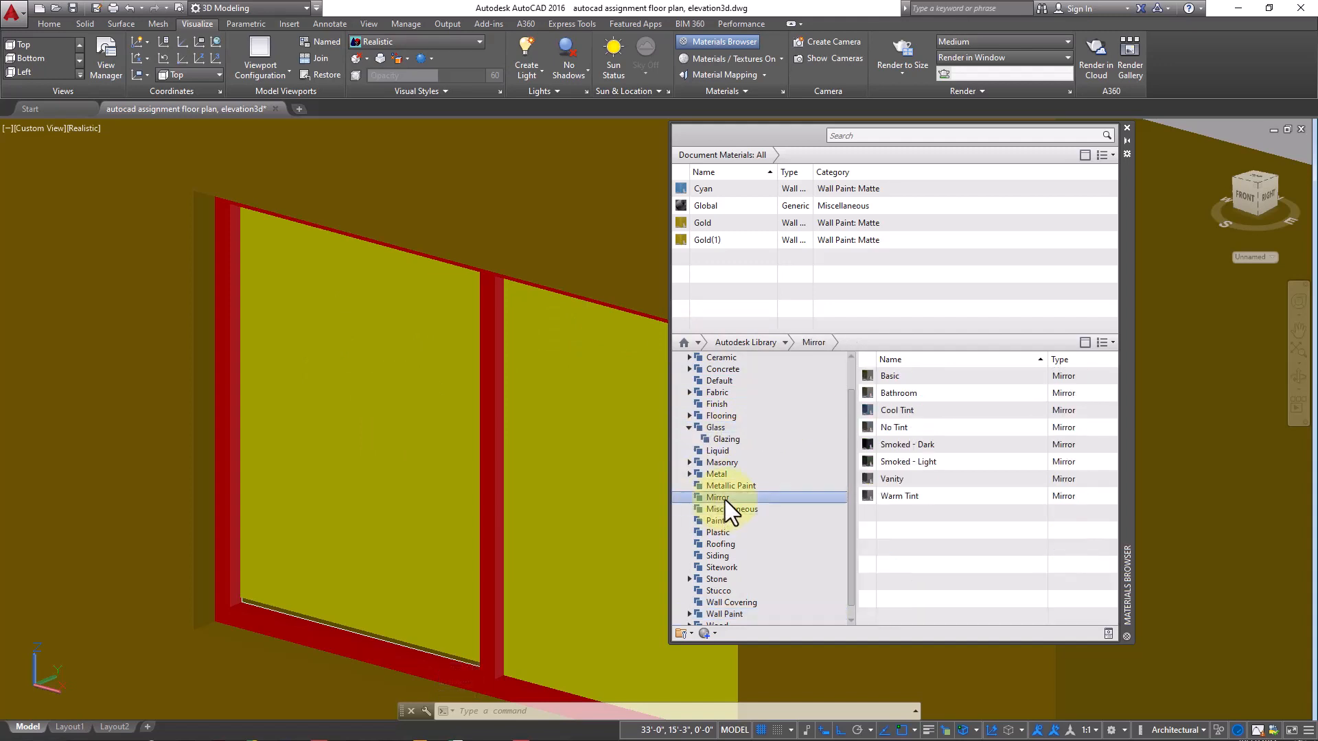
{"action": "left_click", "coordinate": [405, 416]}
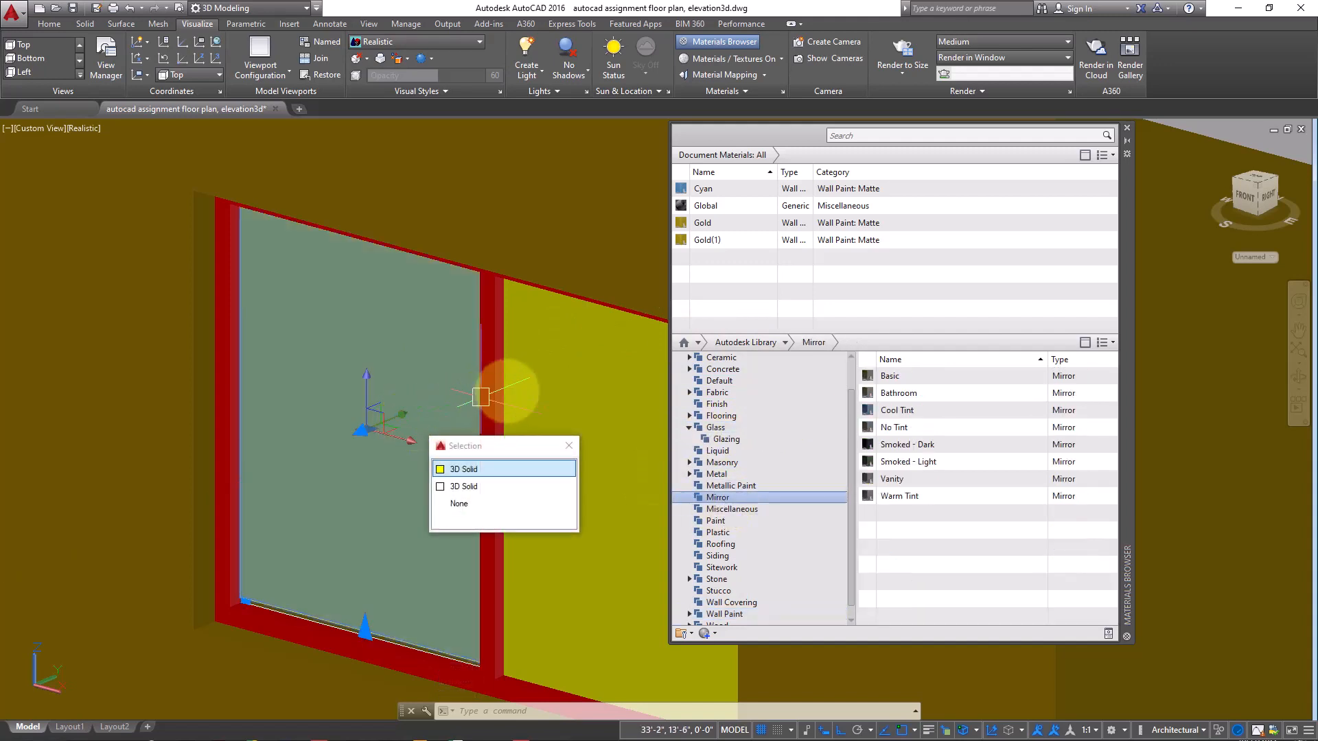
{"action": "left_click", "coordinate": [538, 382]}
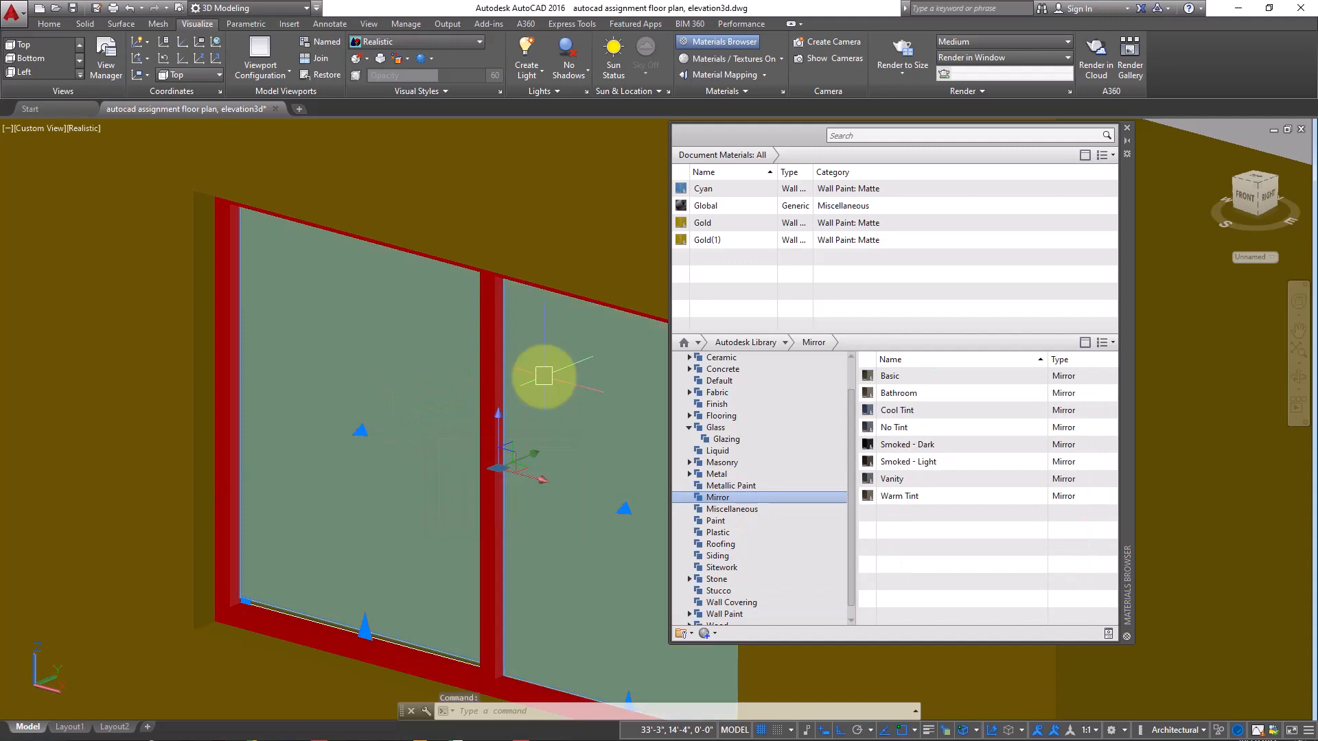
{"action": "right_click", "coordinate": [908, 380]}
{"action": "left_click", "coordinate": [957, 391]}
{"action": "key", "text": "Escape"}
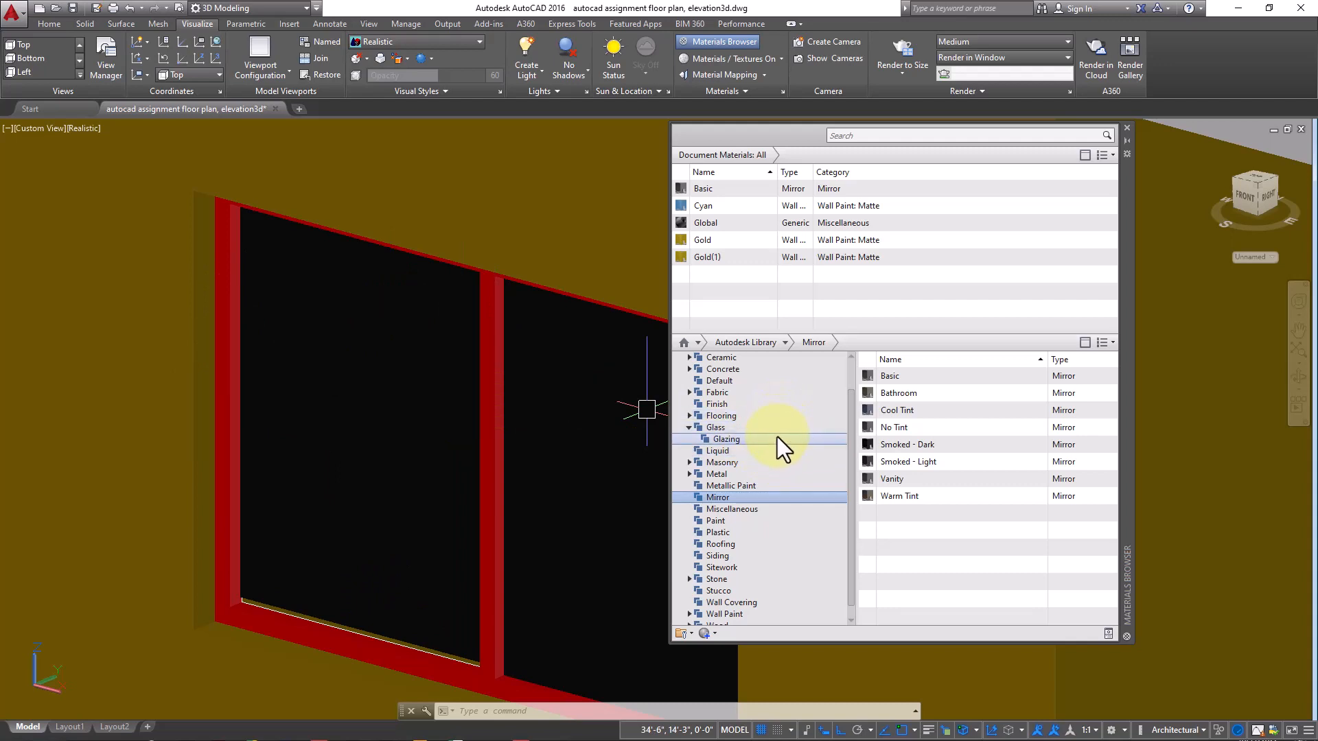
Step: Assign the Aluminum - Dark metal from the library to the window's red frame
{"action": "left_click", "coordinate": [772, 472]}
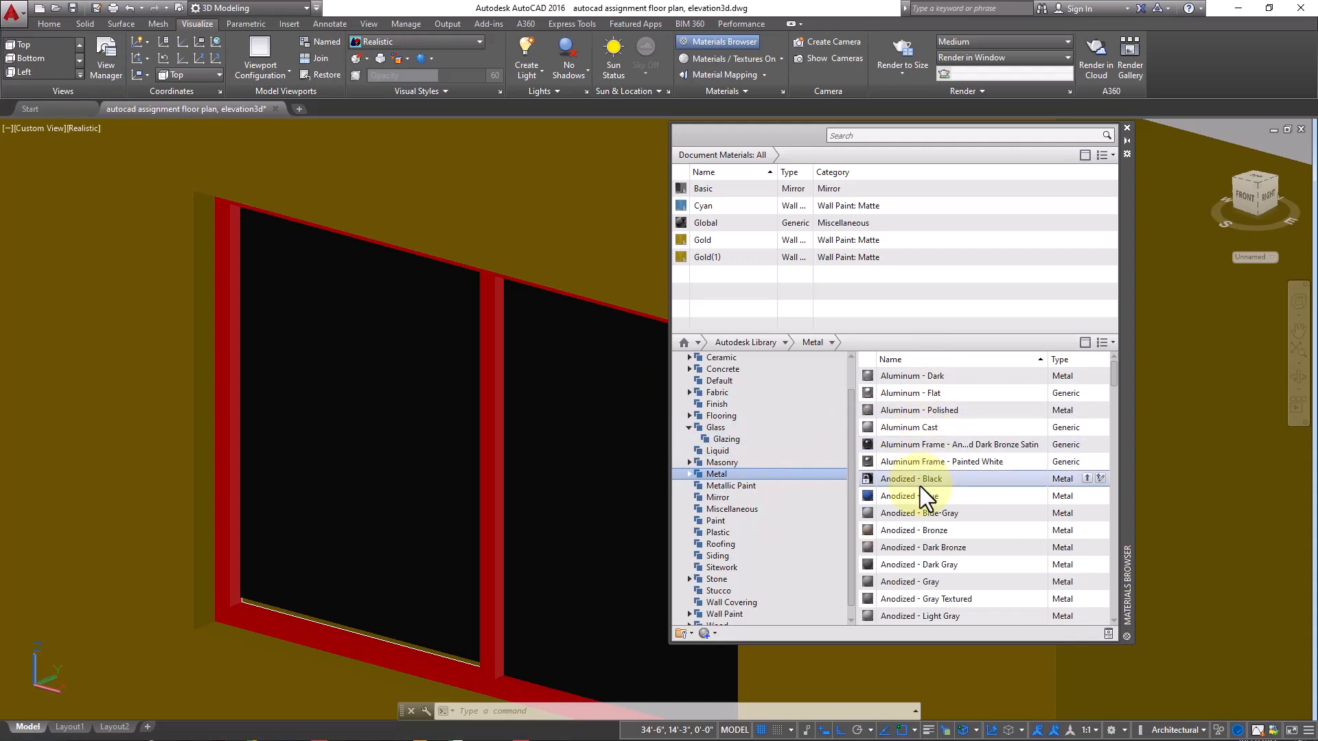
{"action": "left_click_drag", "start_coordinate": [920, 486], "coordinate": [490, 541]}
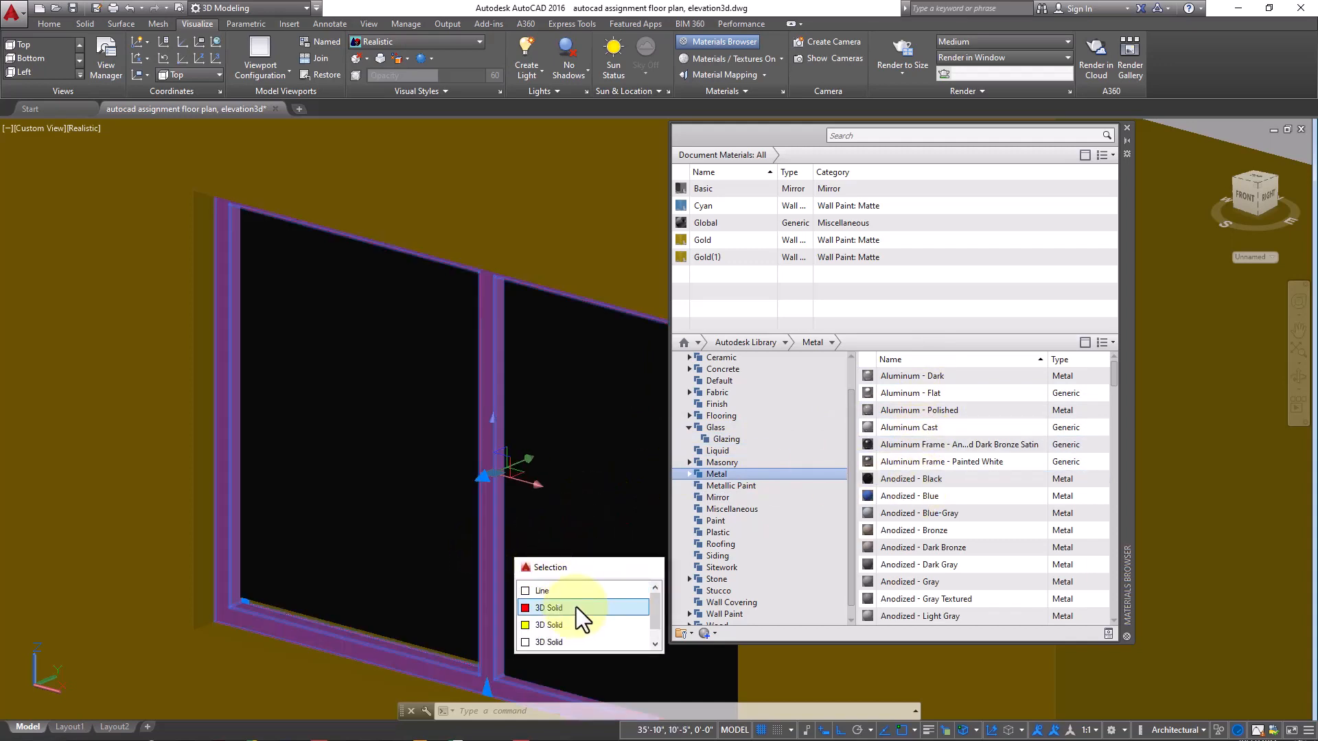
{"action": "left_click", "coordinate": [575, 607]}
{"action": "right_click", "coordinate": [925, 379]}
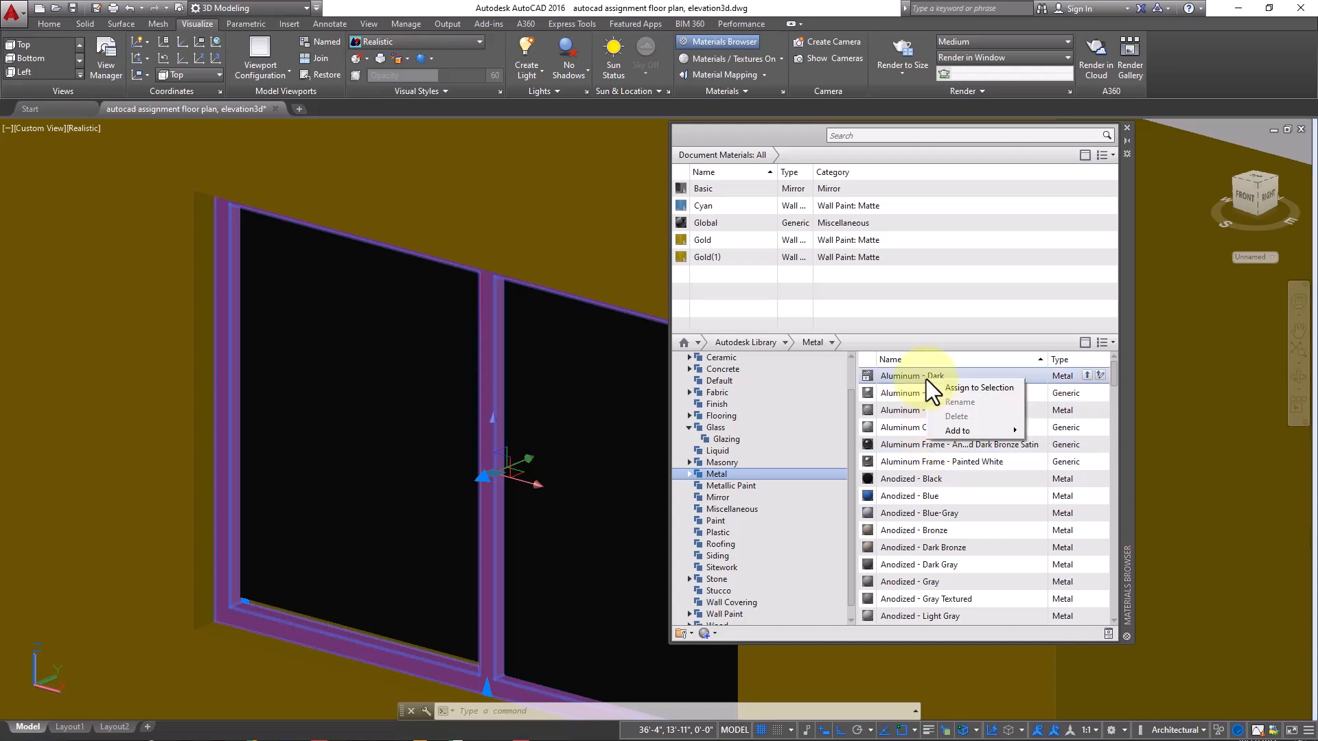
{"action": "left_click", "coordinate": [969, 385]}
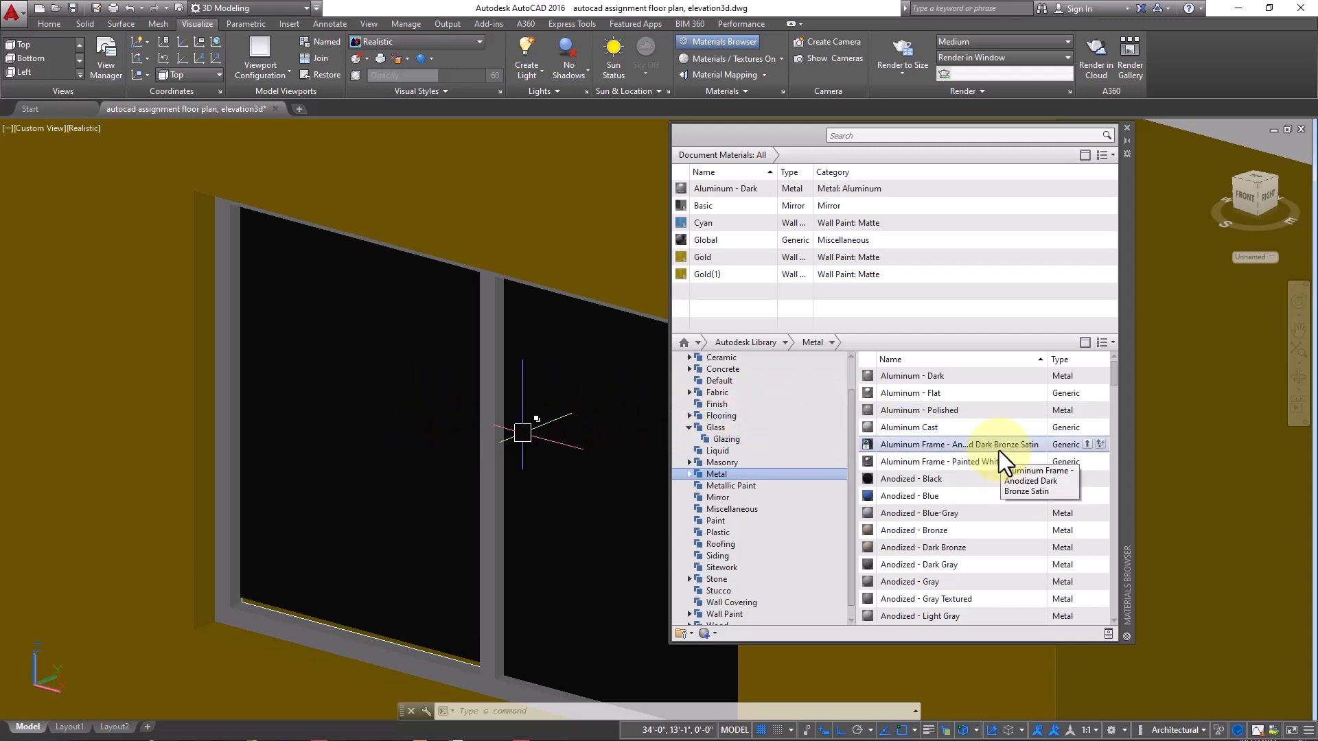
Step: Add the Fireproofing paint to the document materials and purge all unused materials from the document
{"action": "scroll", "coordinate": [766, 529], "scroll_direction": "down", "scroll_amount": 1}
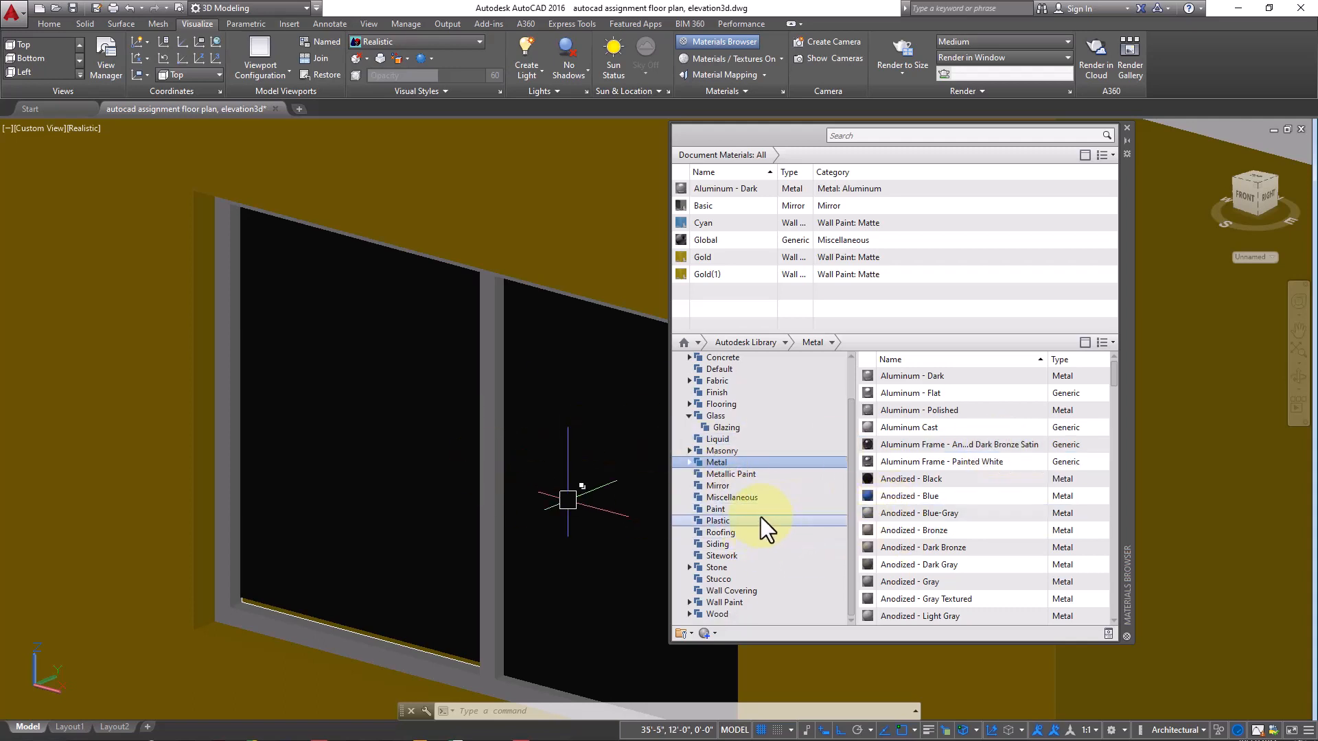
{"action": "left_click", "coordinate": [750, 511]}
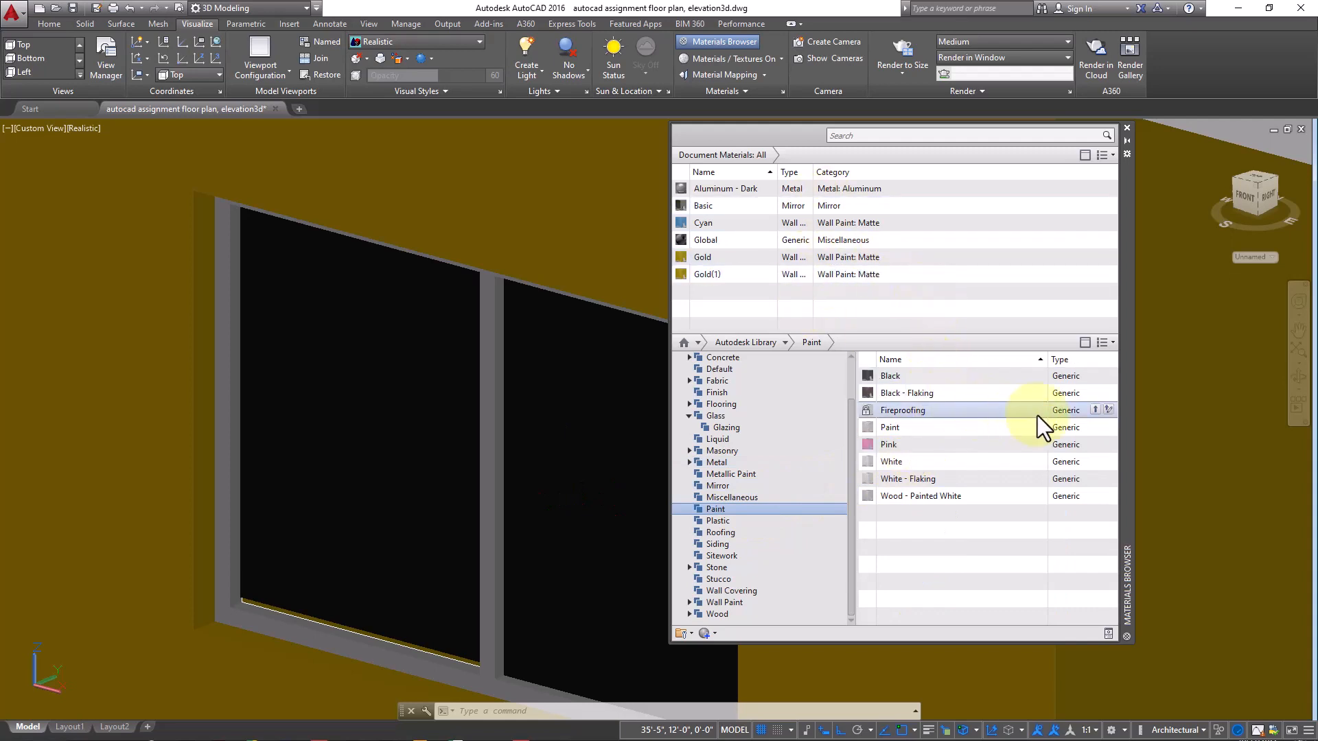
{"action": "left_click", "coordinate": [1094, 412]}
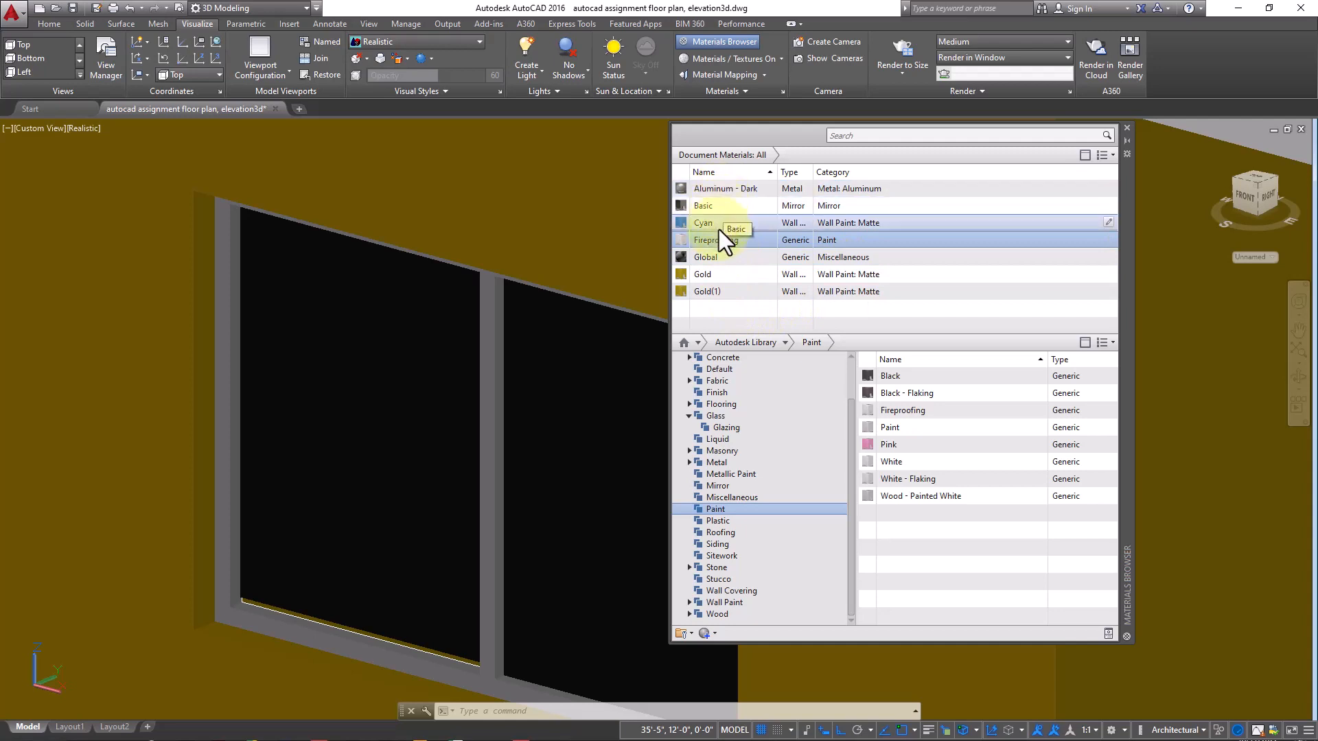
{"action": "right_click", "coordinate": [715, 276]}
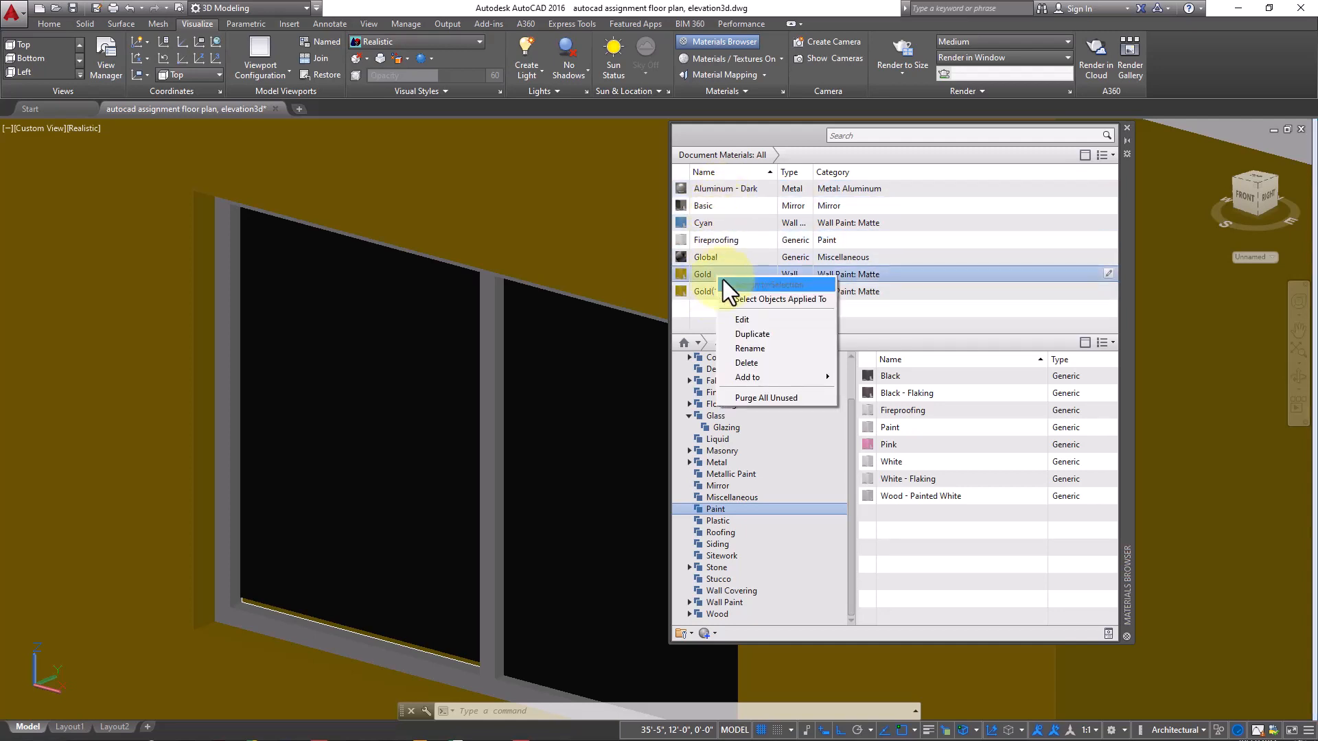
{"action": "left_click", "coordinate": [796, 397]}
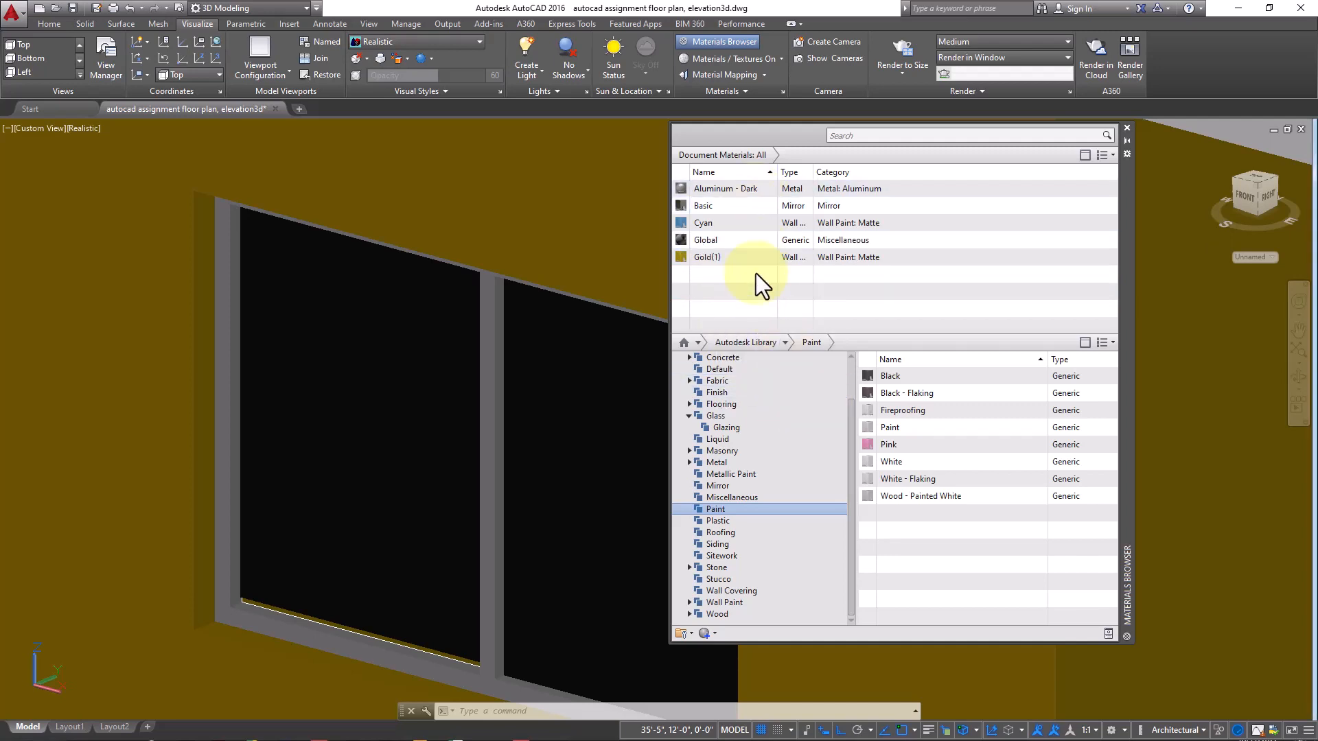
{"action": "right_click", "coordinate": [730, 238]}
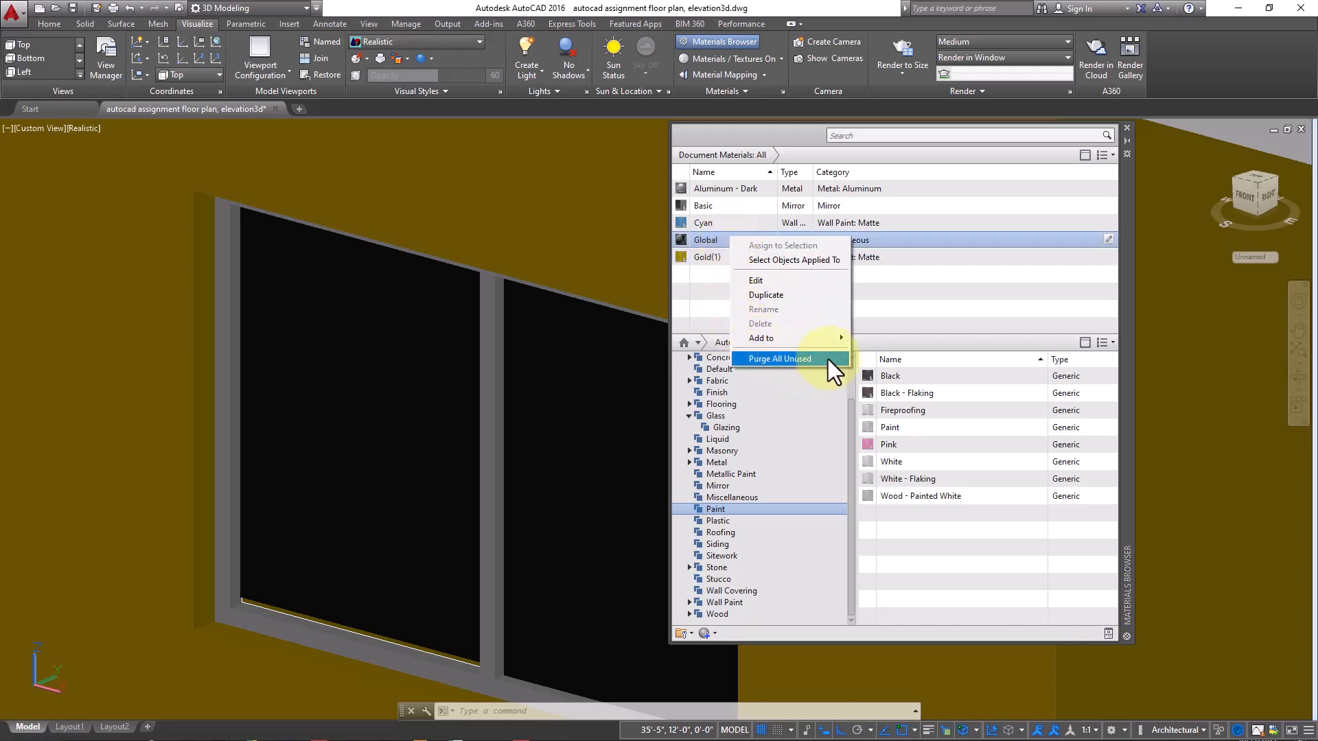
{"action": "left_click", "coordinate": [898, 310]}
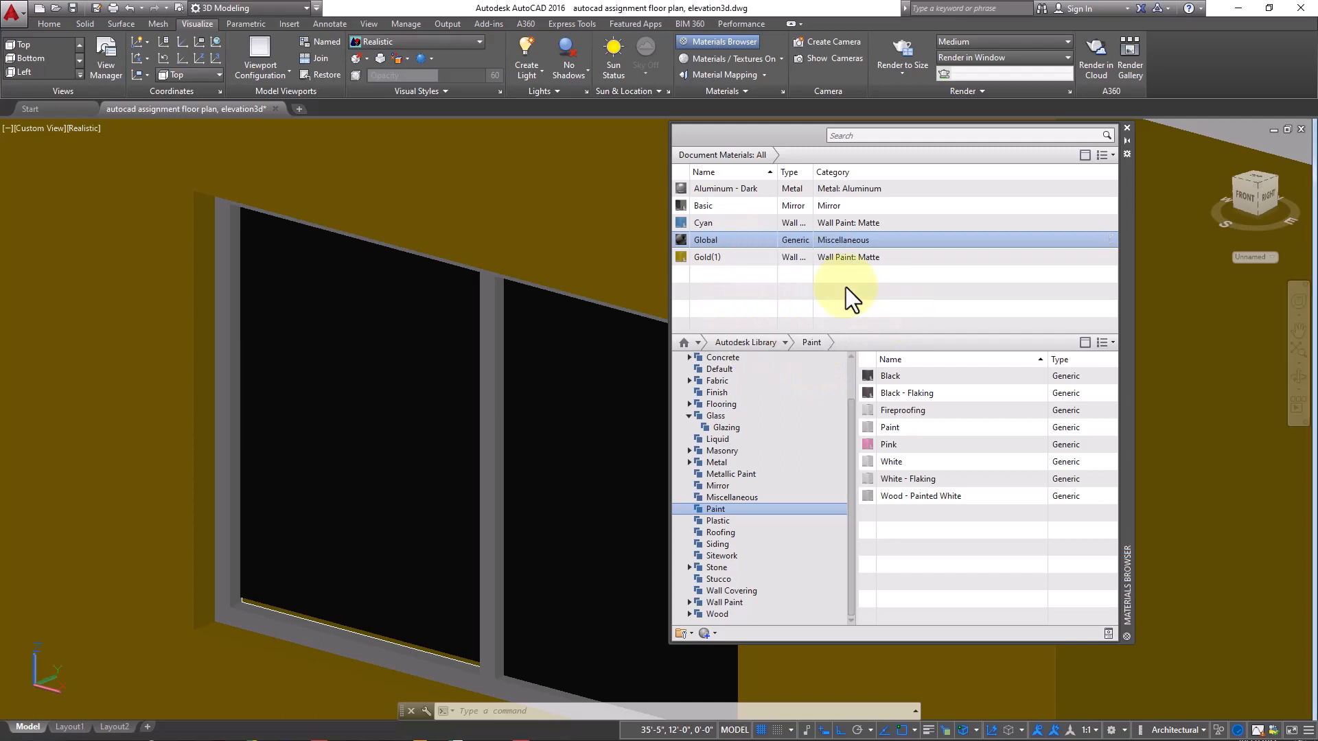
{"action": "scroll", "coordinate": [475, 369], "scroll_direction": "down", "scroll_amount": 2}
{"action": "middle_click_drag", "start_coordinate": [471, 379], "coordinate": [455, 415]}
{"action": "scroll", "coordinate": [442, 304], "scroll_direction": "up", "scroll_amount": 2}
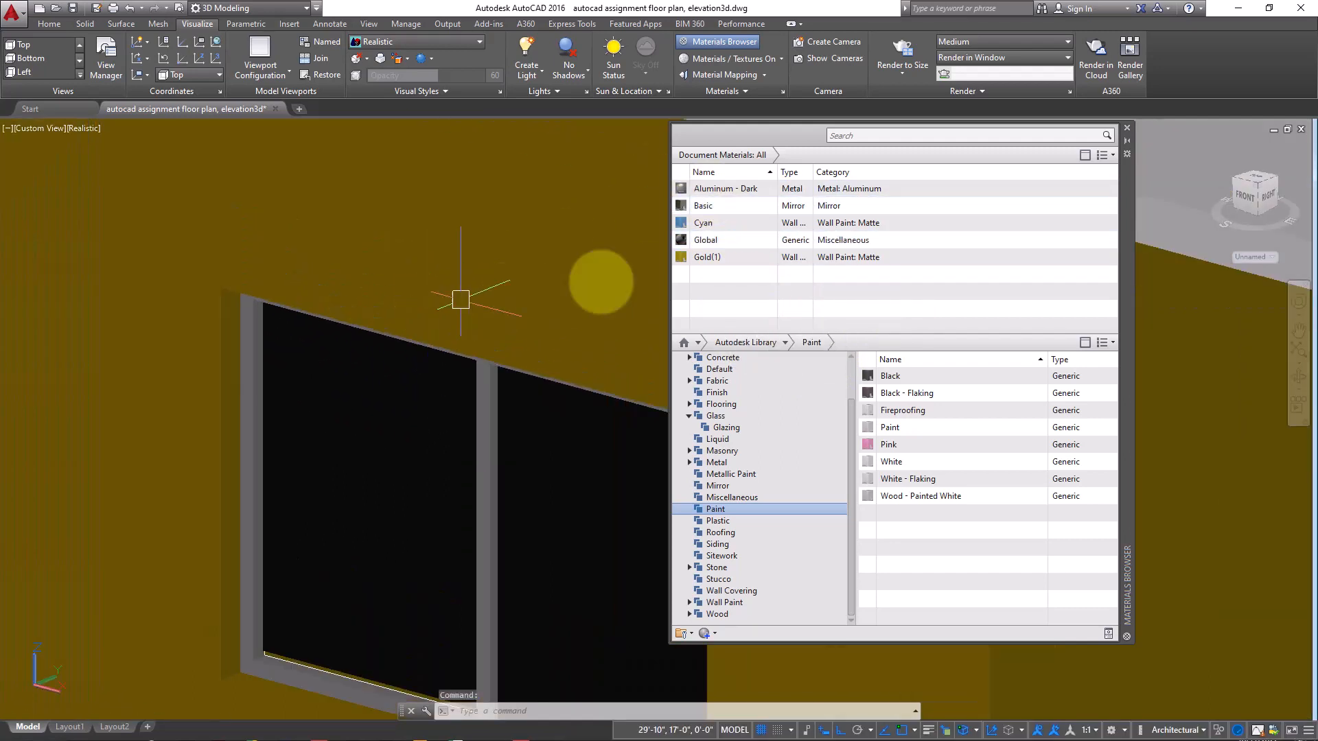
{"action": "right_click", "coordinate": [722, 261]}
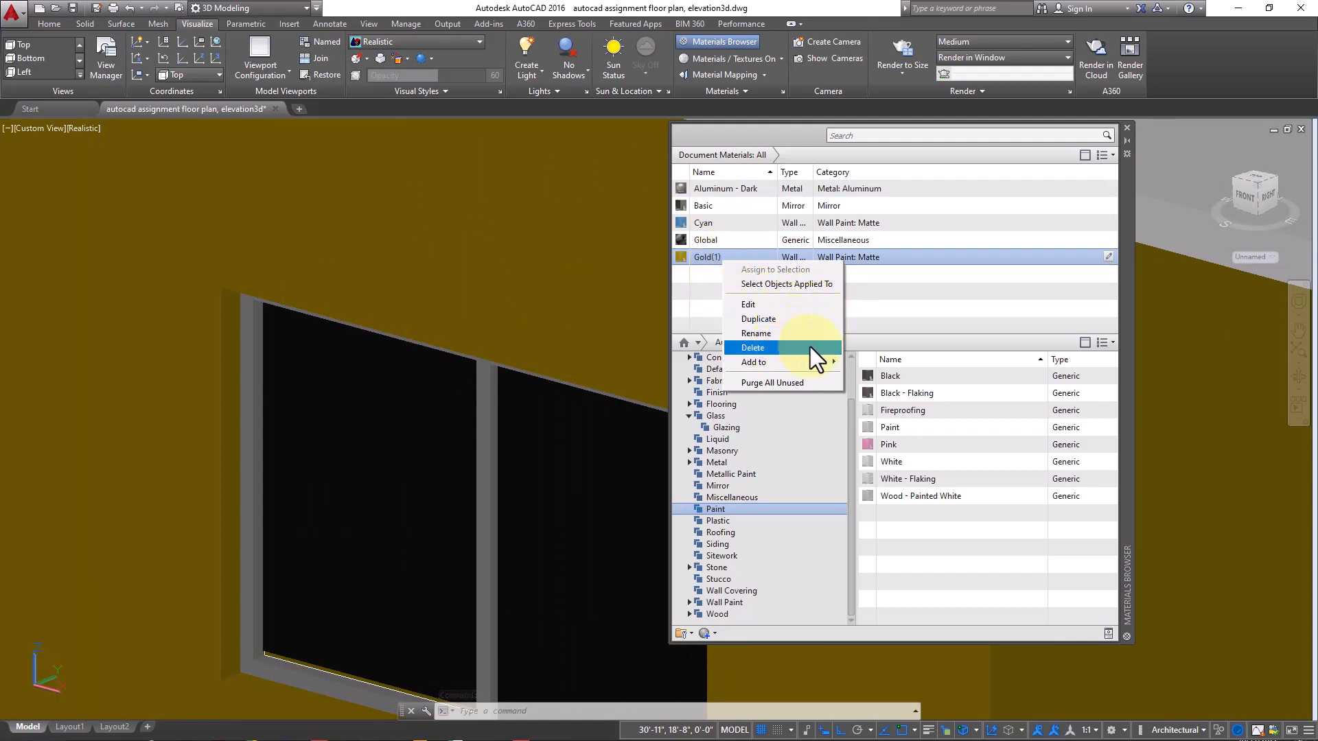
{"action": "mouse_move", "coordinate": [785, 360]}
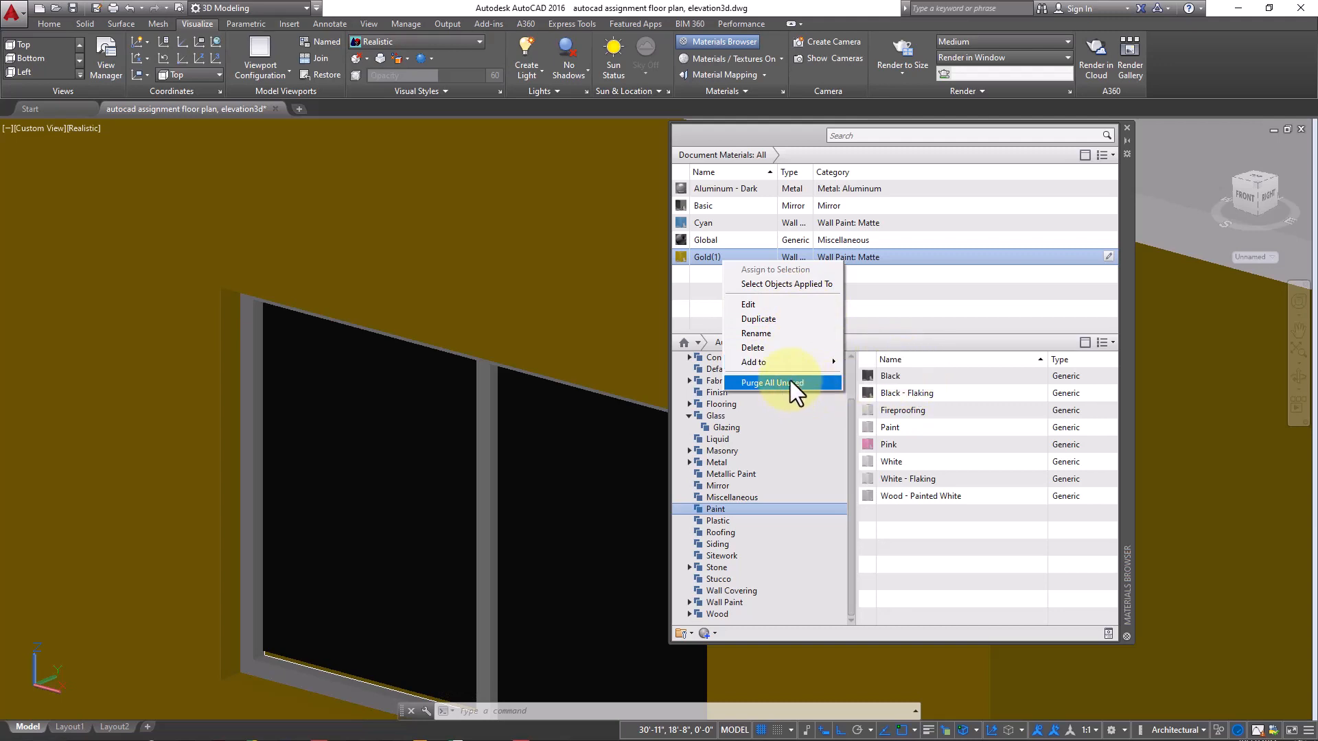
{"action": "left_click", "coordinate": [815, 303]}
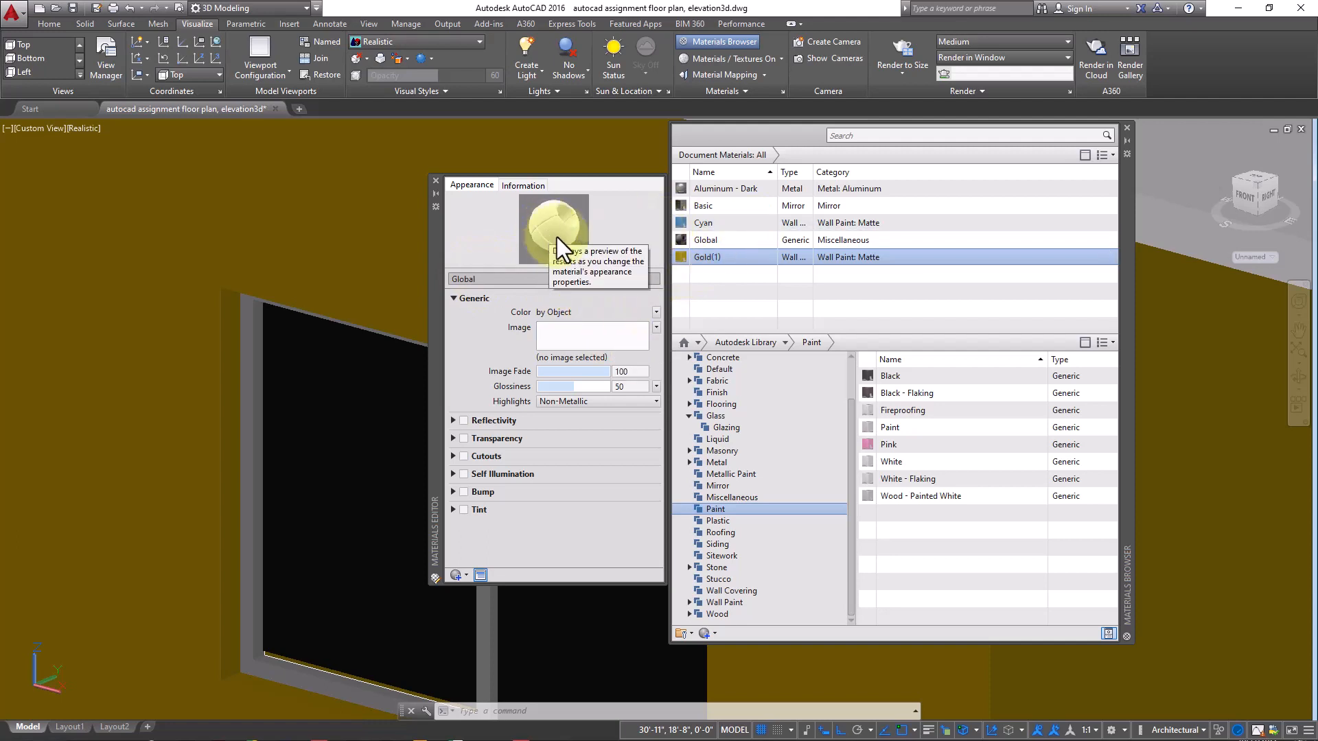
{"action": "left_click", "coordinate": [435, 181]}
Step: Edit the Gold(1) wall paint and set its colour to a brighter yellow, RGB 254 209 47
{"action": "right_click", "coordinate": [710, 259]}
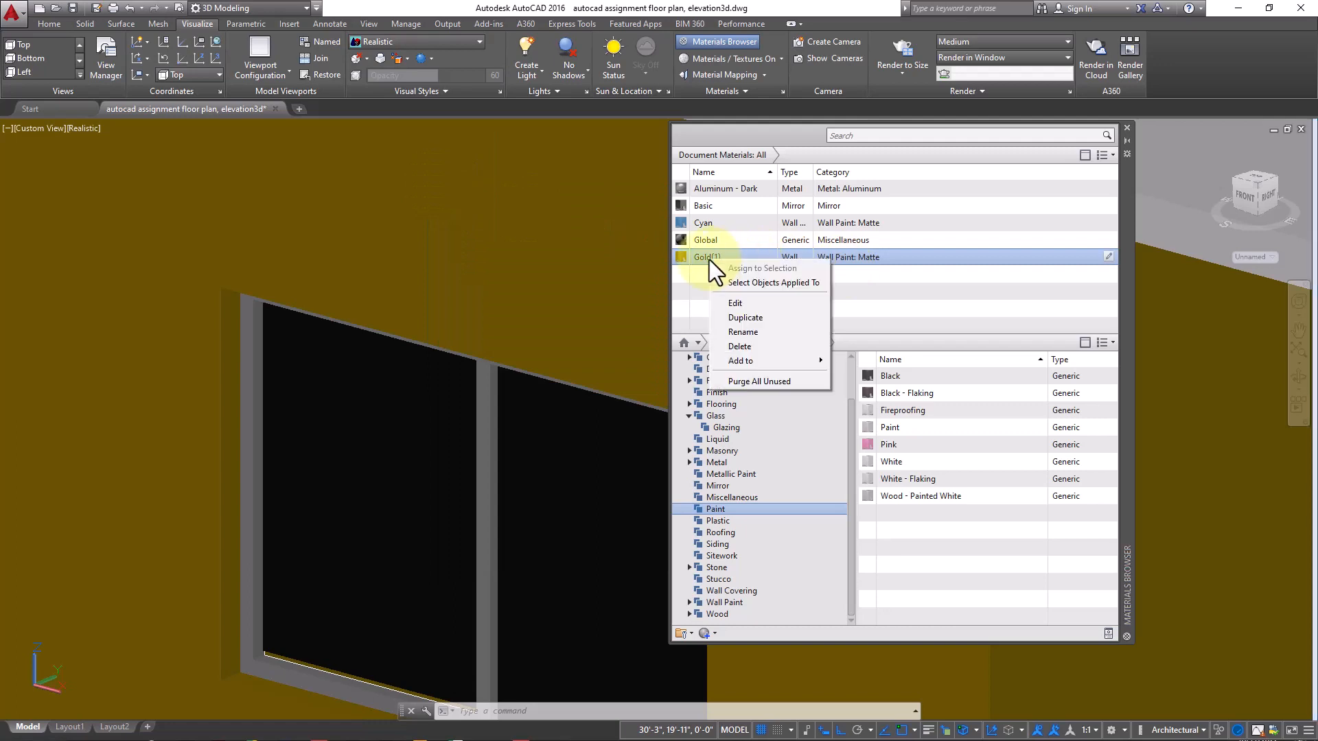
{"action": "left_click", "coordinate": [754, 305]}
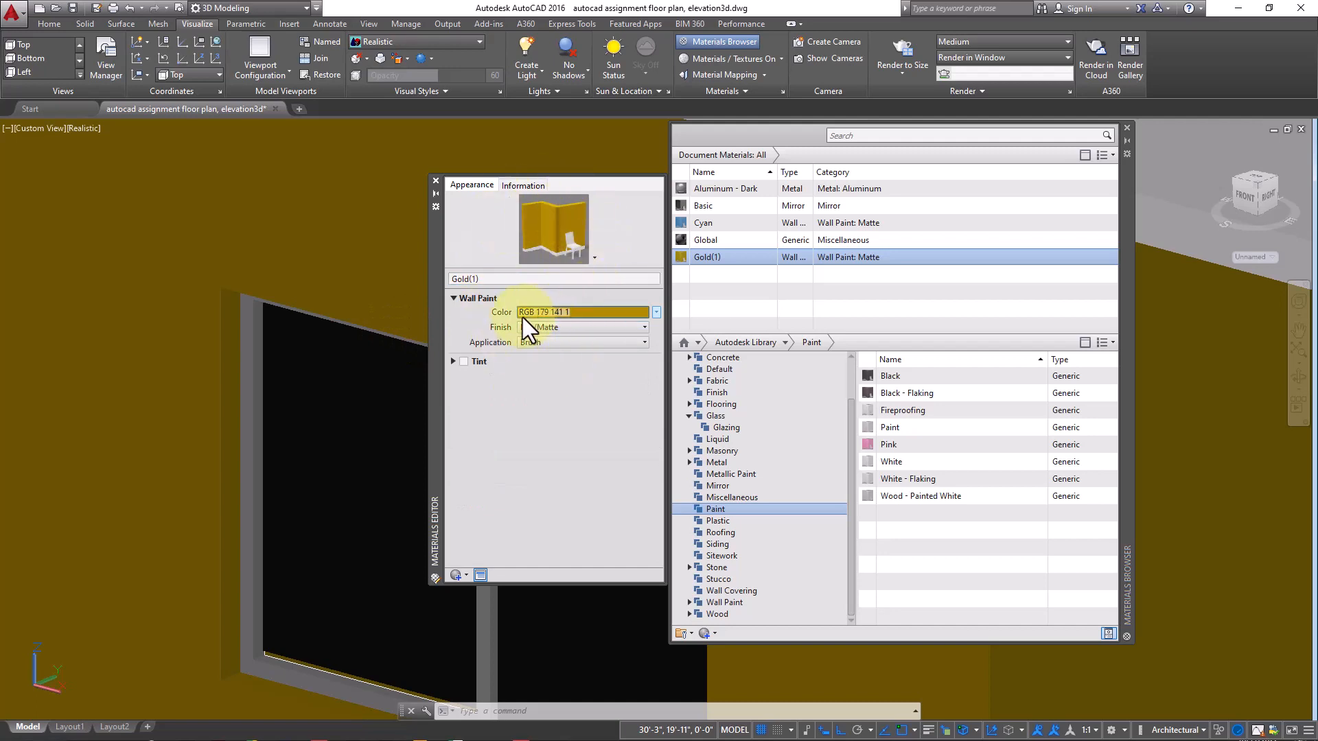
{"action": "left_click", "coordinate": [620, 312]}
{"action": "left_click_drag", "start_coordinate": [773, 312], "coordinate": [789, 291]}
{"action": "left_click", "coordinate": [739, 409]}
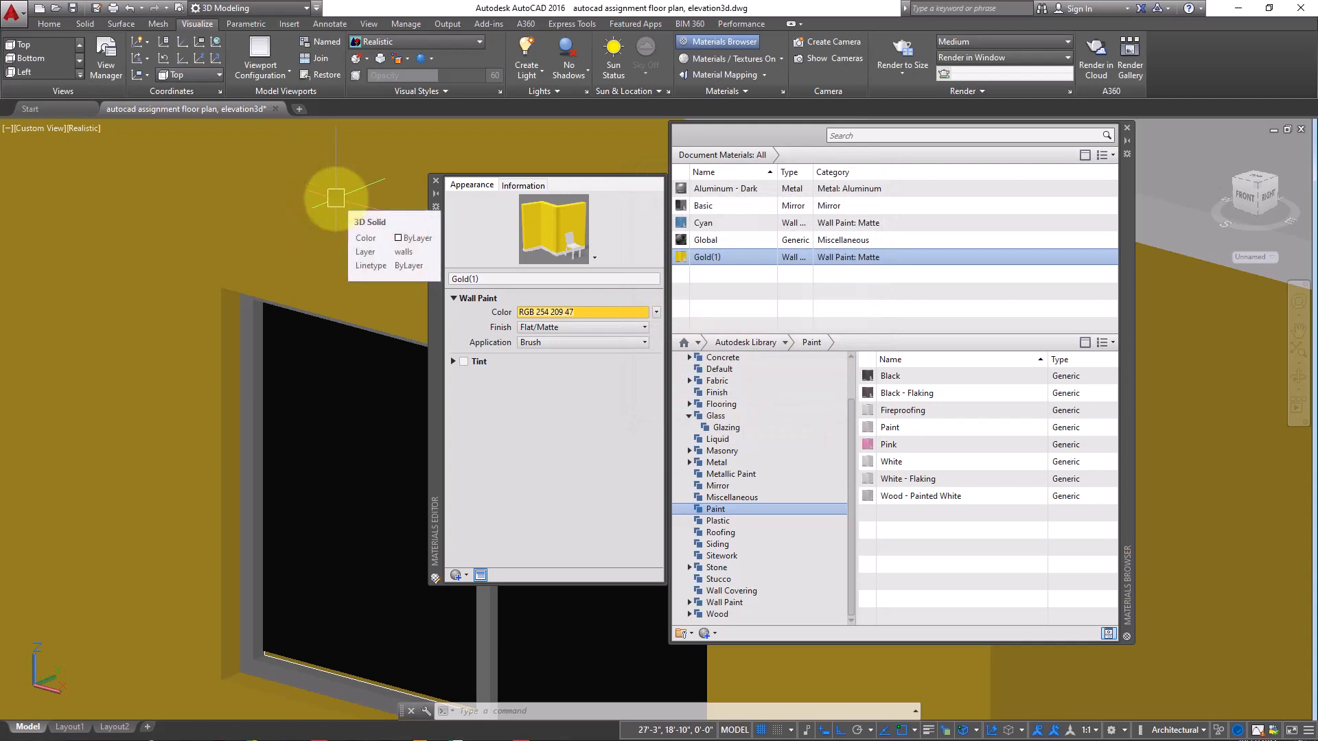
{"action": "left_click", "coordinate": [436, 179]}
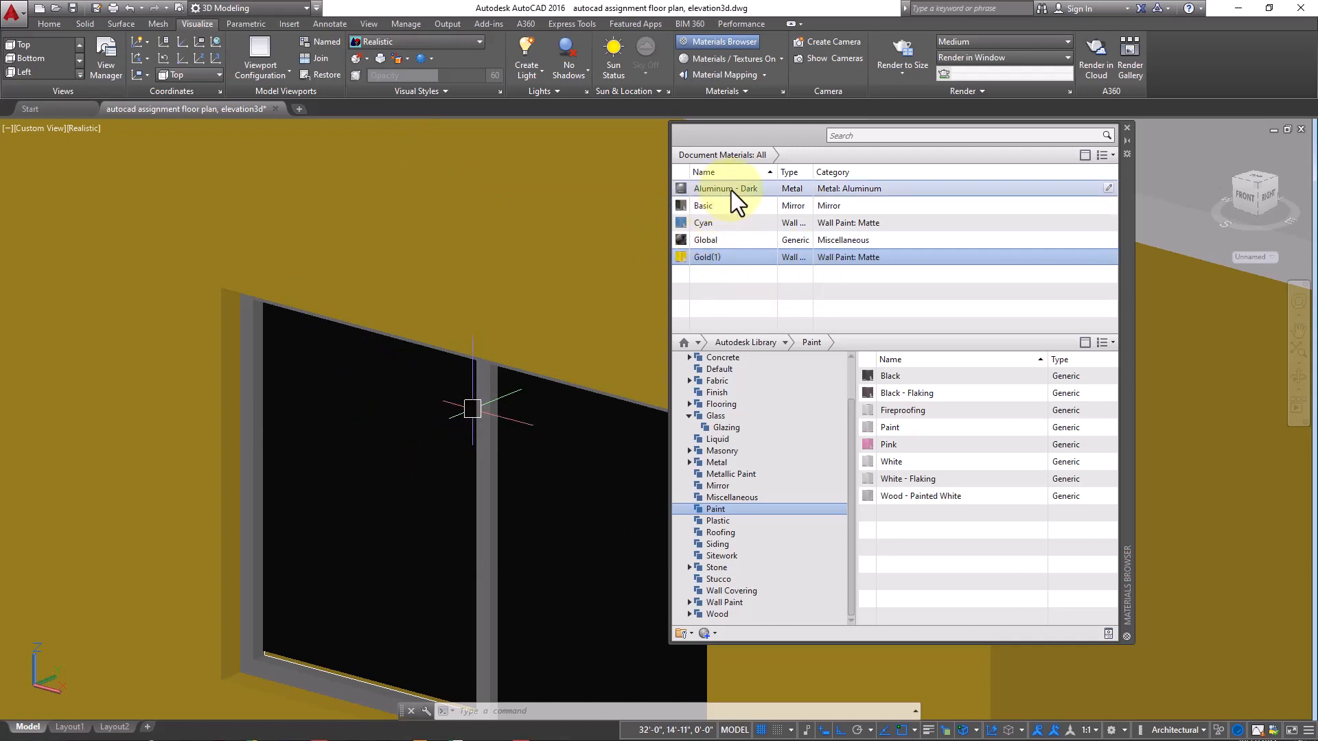
Step: Edit the Basic mirror material and lighten its colour to RGB 213 220 213
{"action": "left_click", "coordinate": [719, 205]}
{"action": "right_click", "coordinate": [720, 205]}
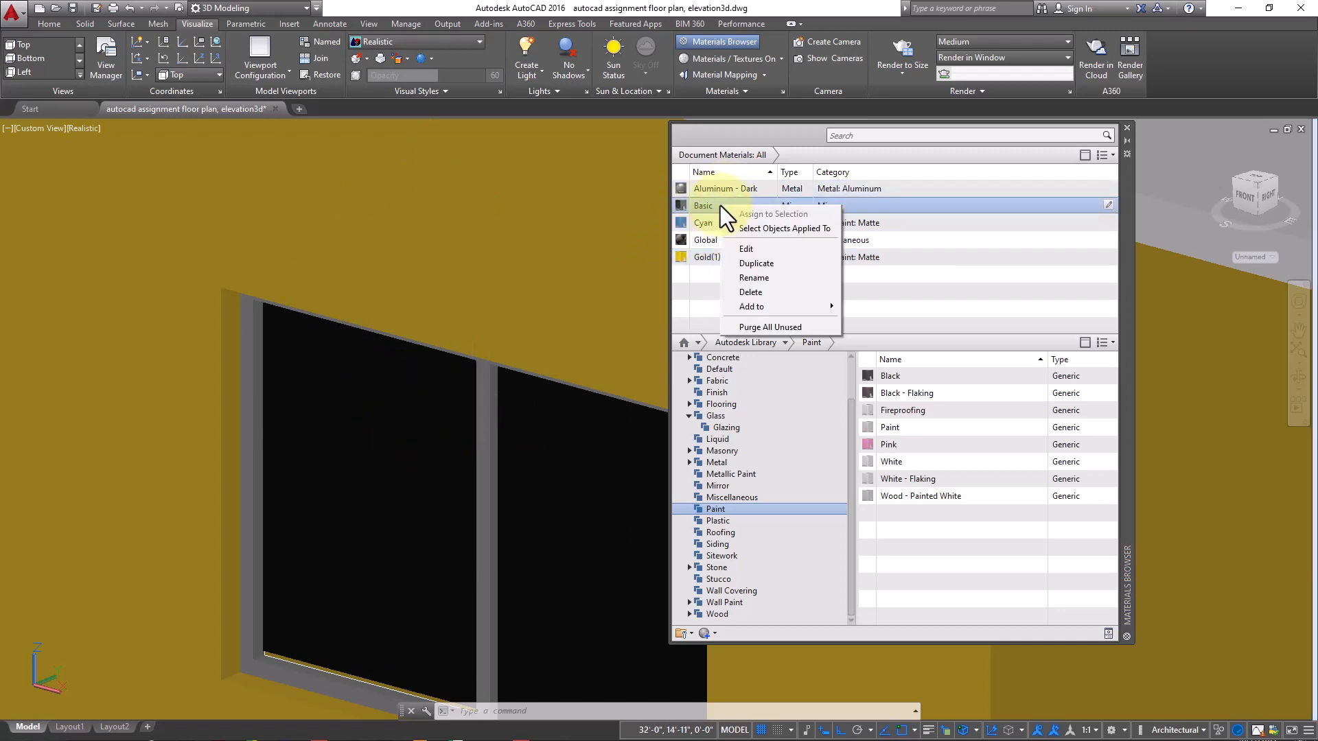
{"action": "left_click", "coordinate": [780, 252]}
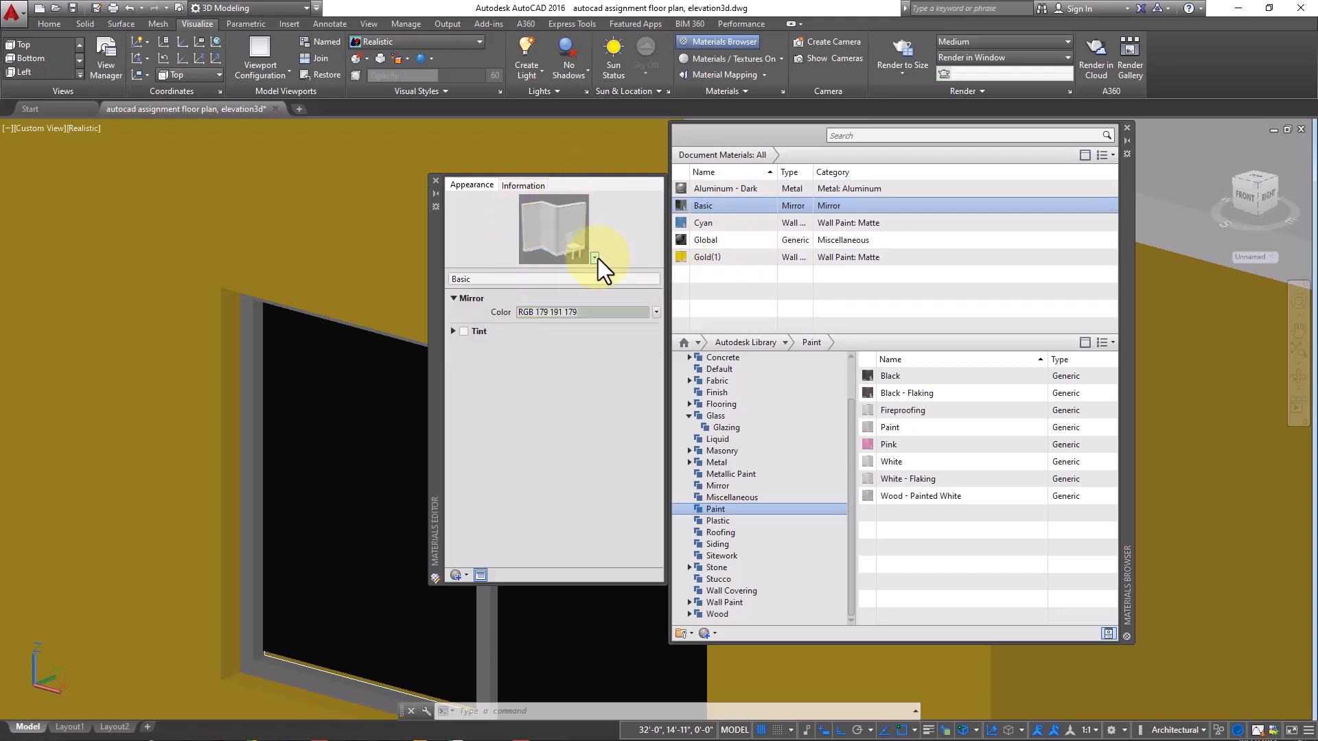
{"action": "left_click", "coordinate": [592, 311]}
{"action": "left_click_drag", "start_coordinate": [789, 278], "coordinate": [794, 261]}
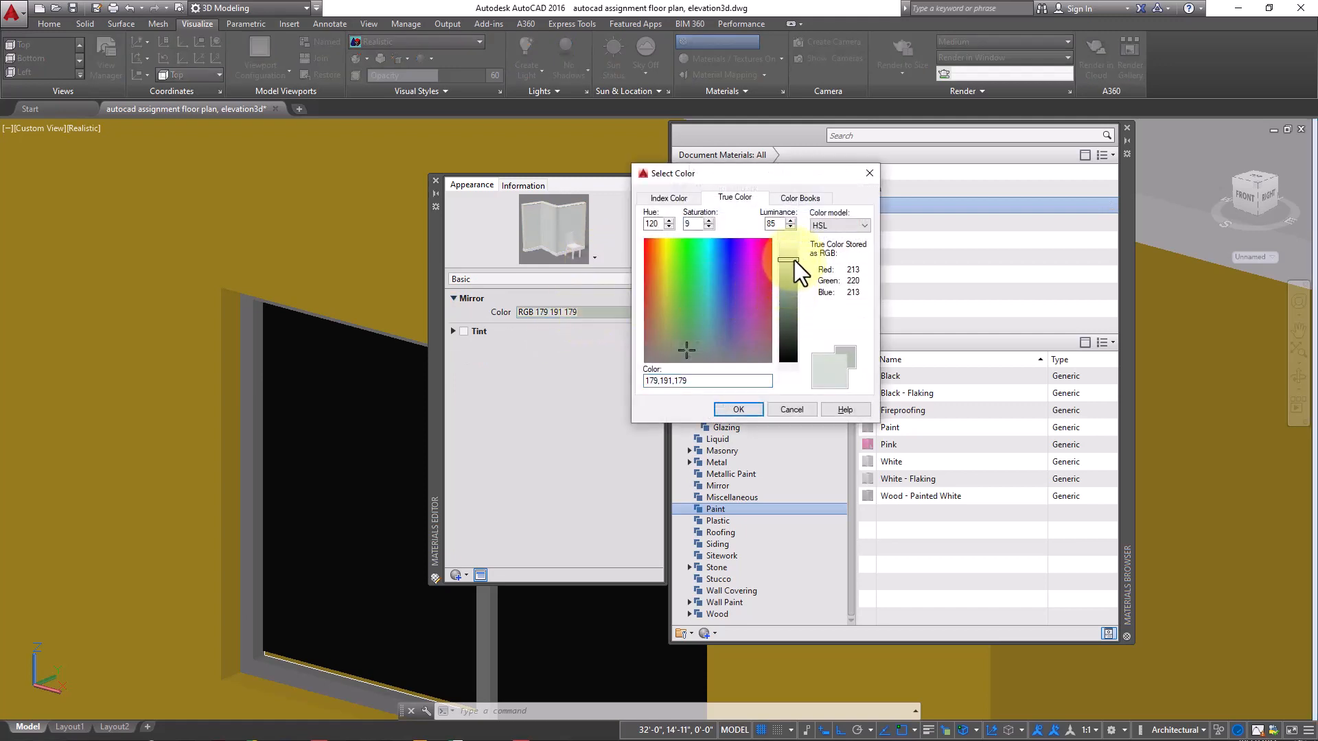
{"action": "left_click", "coordinate": [743, 409]}
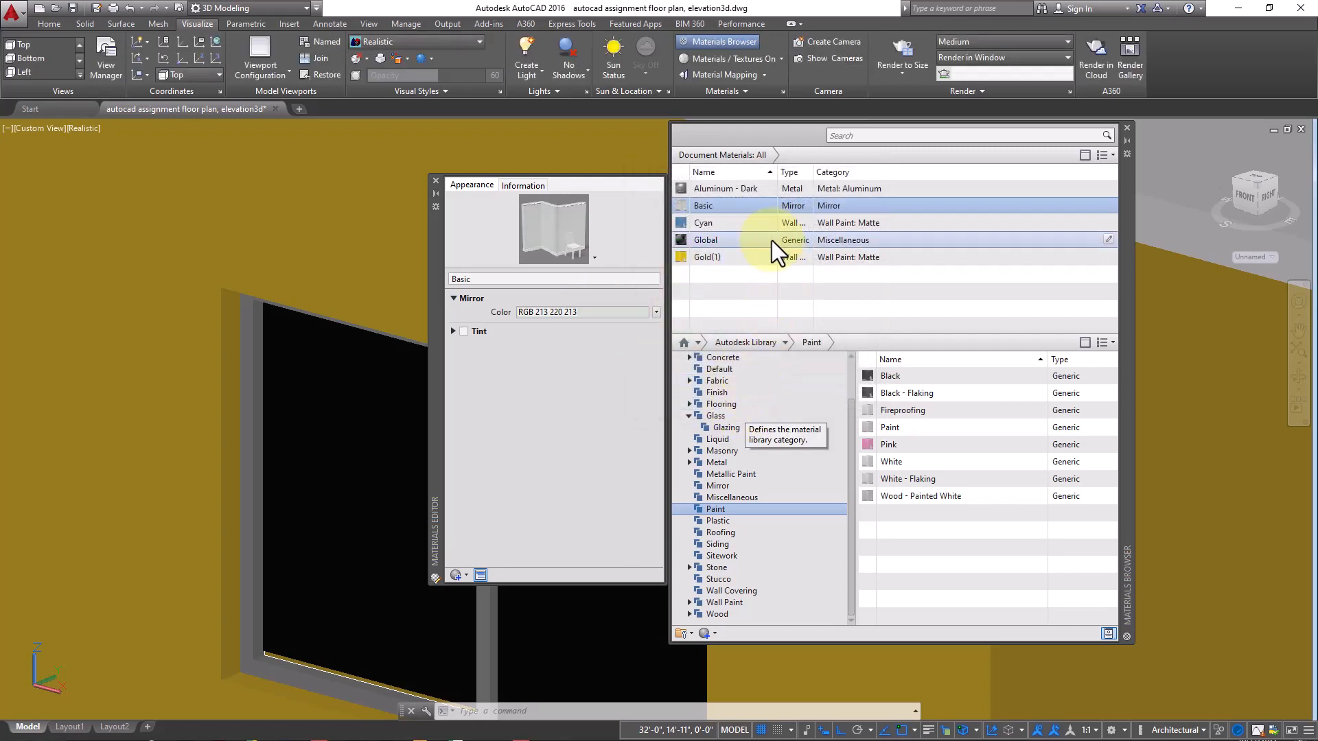
{"action": "left_click", "coordinate": [435, 181]}
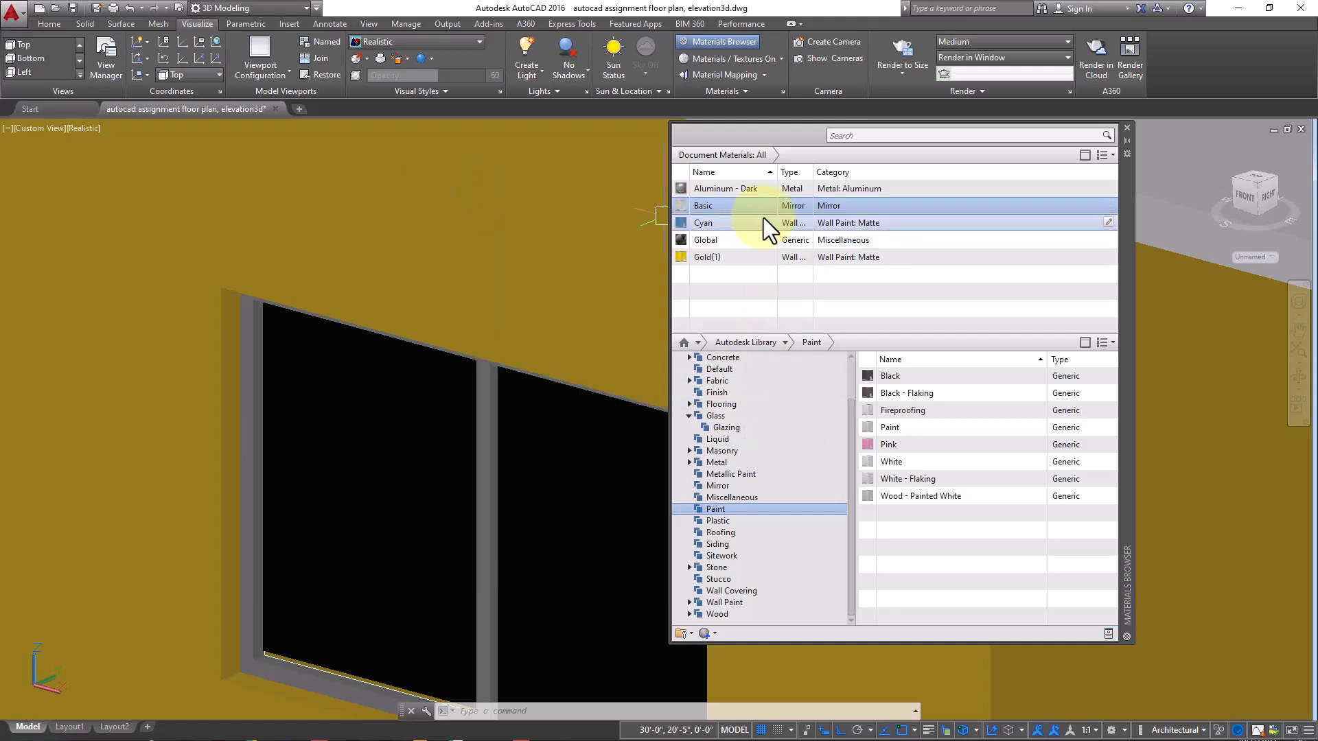
Step: Check the Basic mirror material's properties again and inspect the window panes in the model
{"action": "double_click", "coordinate": [678, 207]}
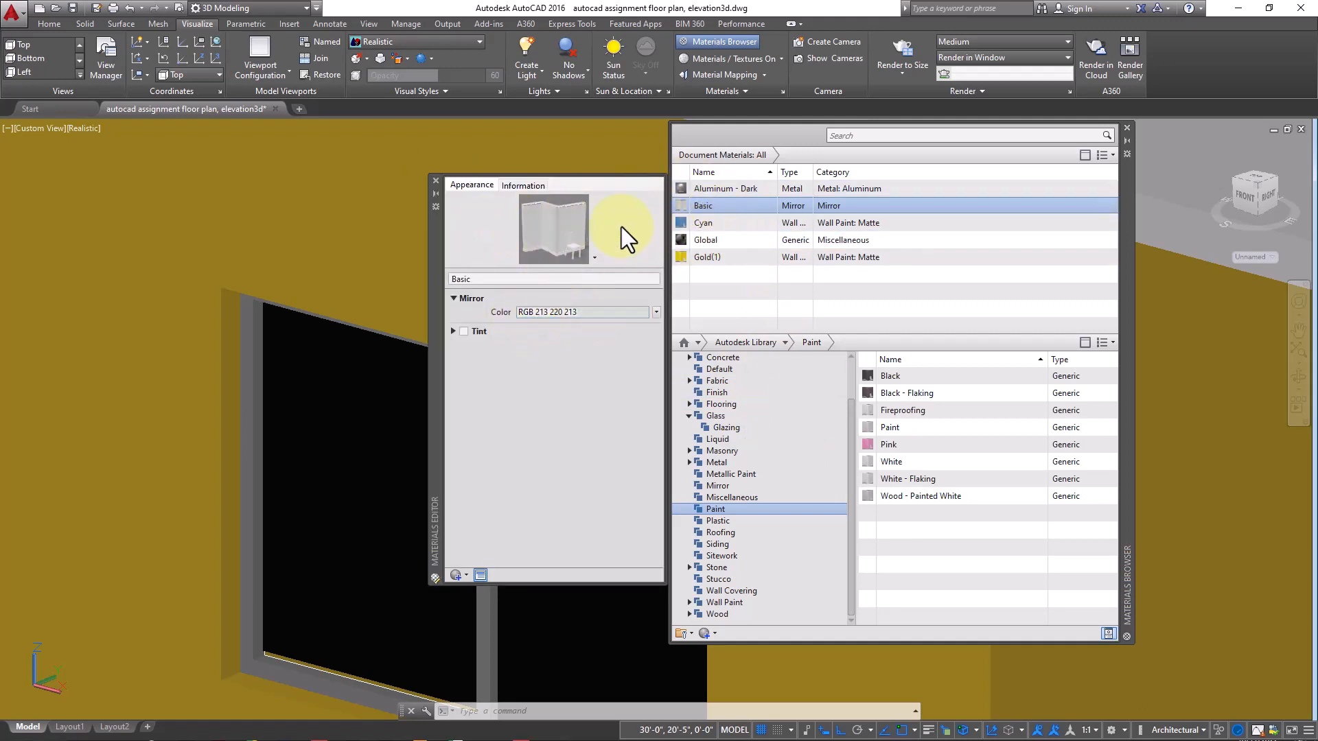
{"action": "left_click", "coordinate": [435, 181]}
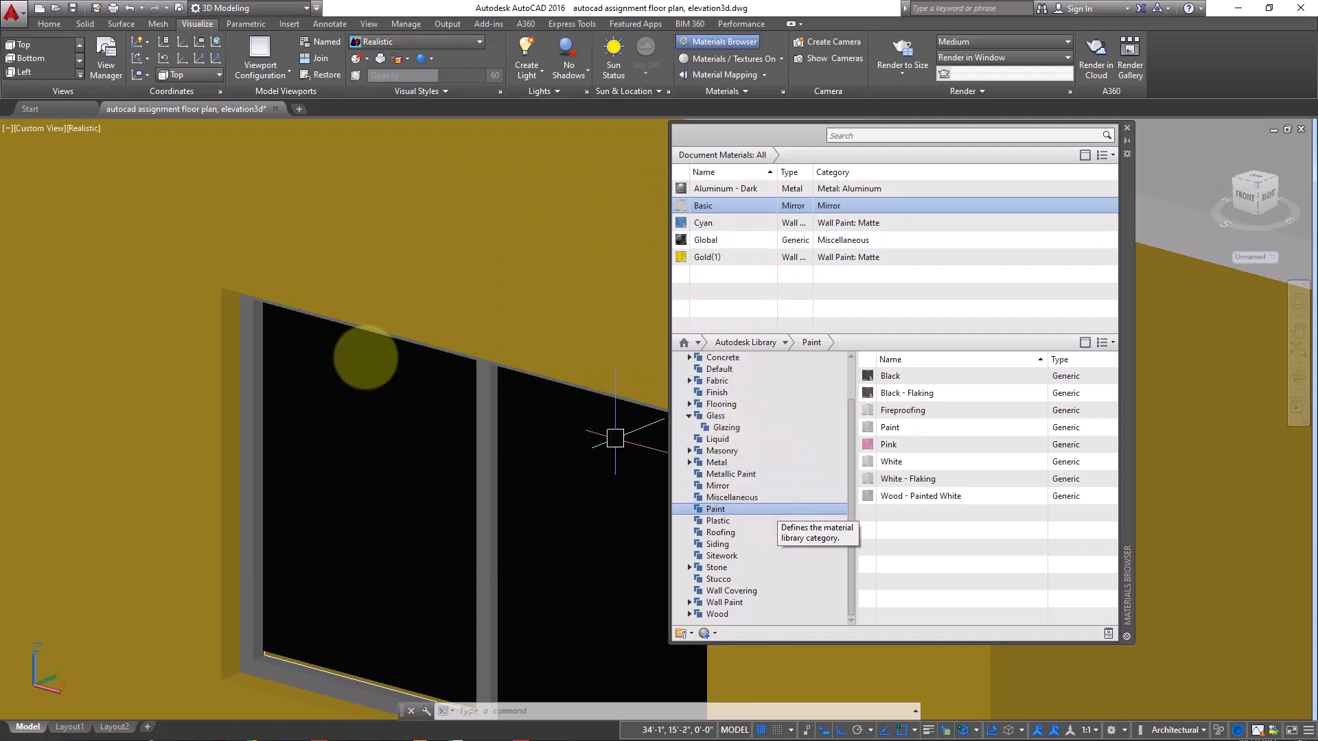
{"action": "scroll", "coordinate": [462, 333], "scroll_direction": "down", "scroll_amount": 2}
{"action": "middle_click_drag", "start_coordinate": [461, 332], "coordinate": [451, 320]}
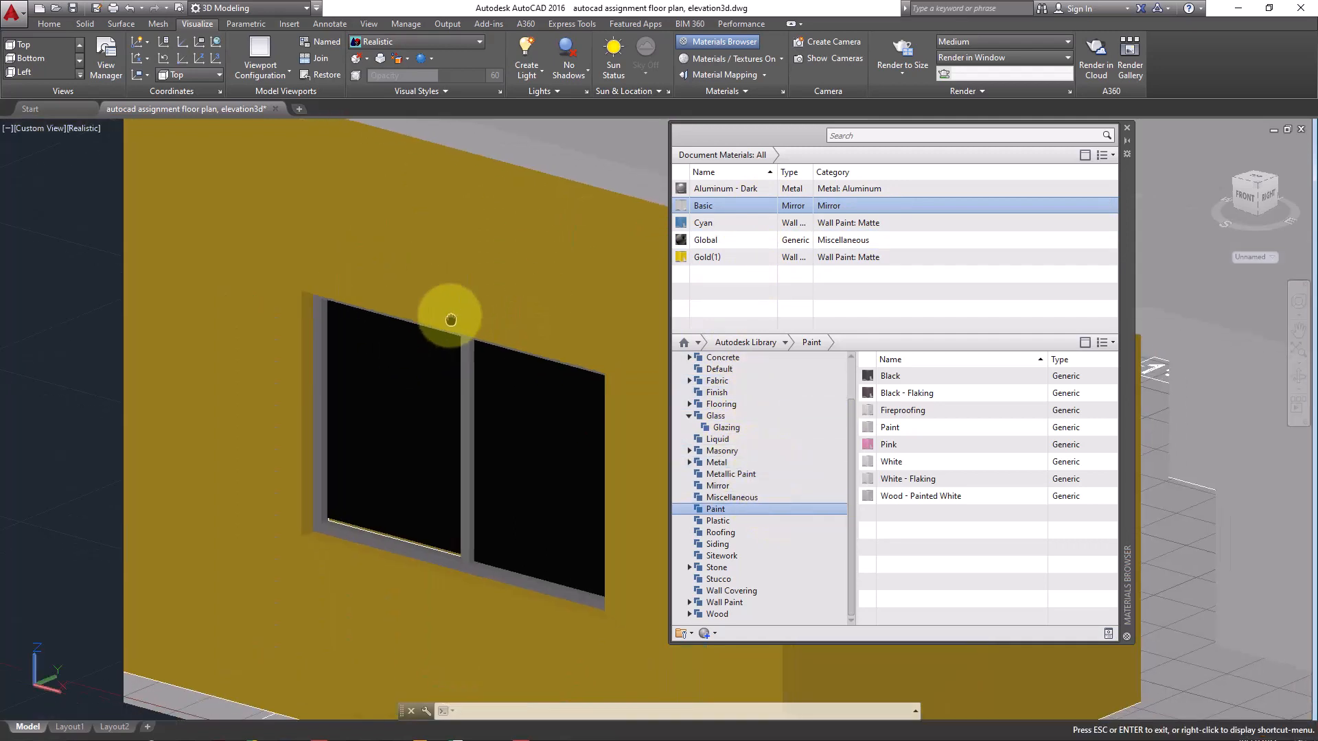
{"action": "scroll", "coordinate": [397, 374], "scroll_direction": "up", "scroll_amount": 2}
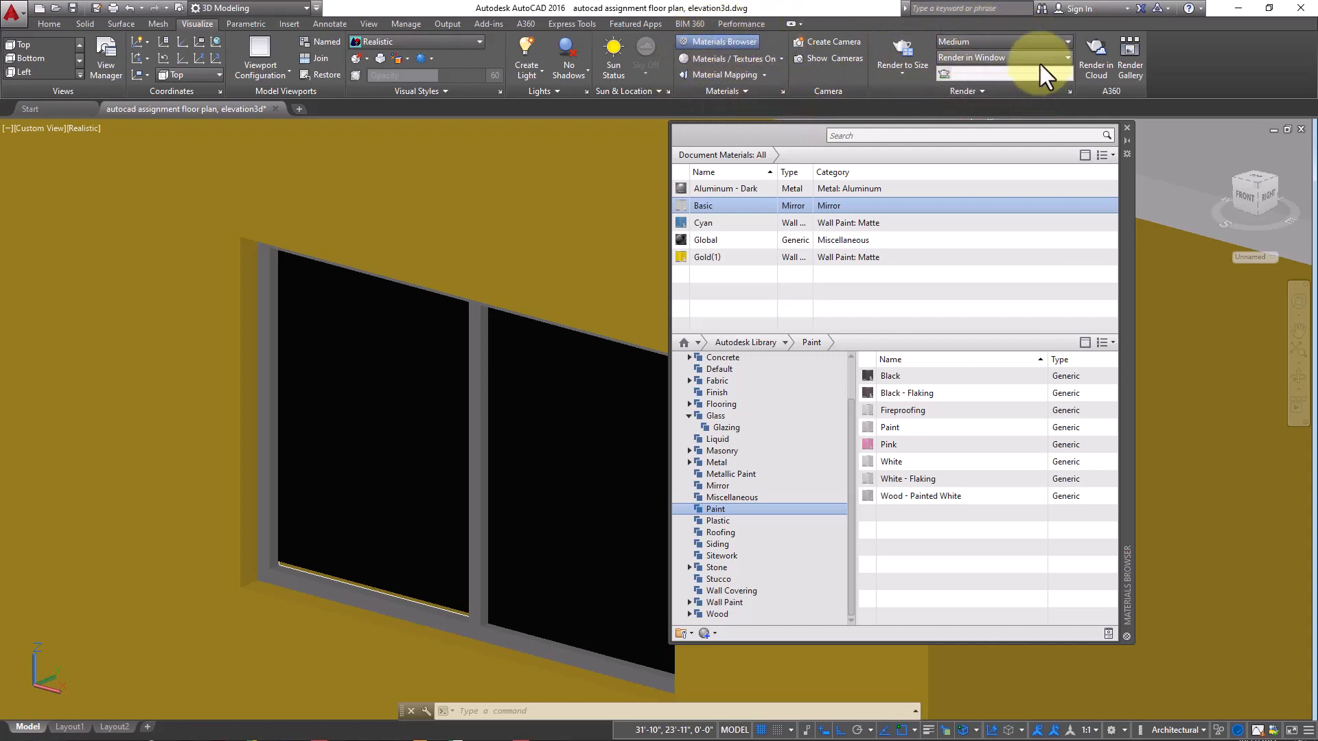
Step: Render the window close-up, then render a wider view of the yellow house corner, both in a separate render window
{"action": "left_click", "coordinate": [905, 47]}
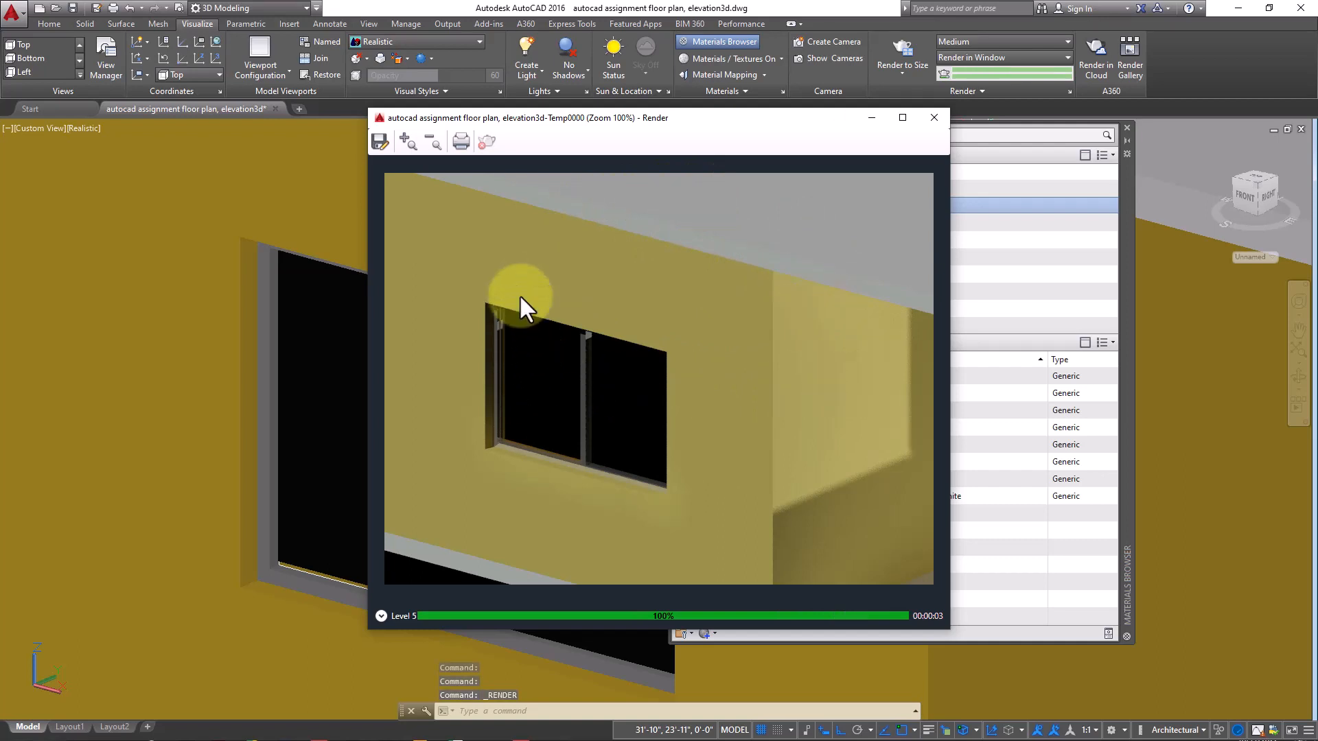
{"action": "left_click", "coordinate": [934, 118]}
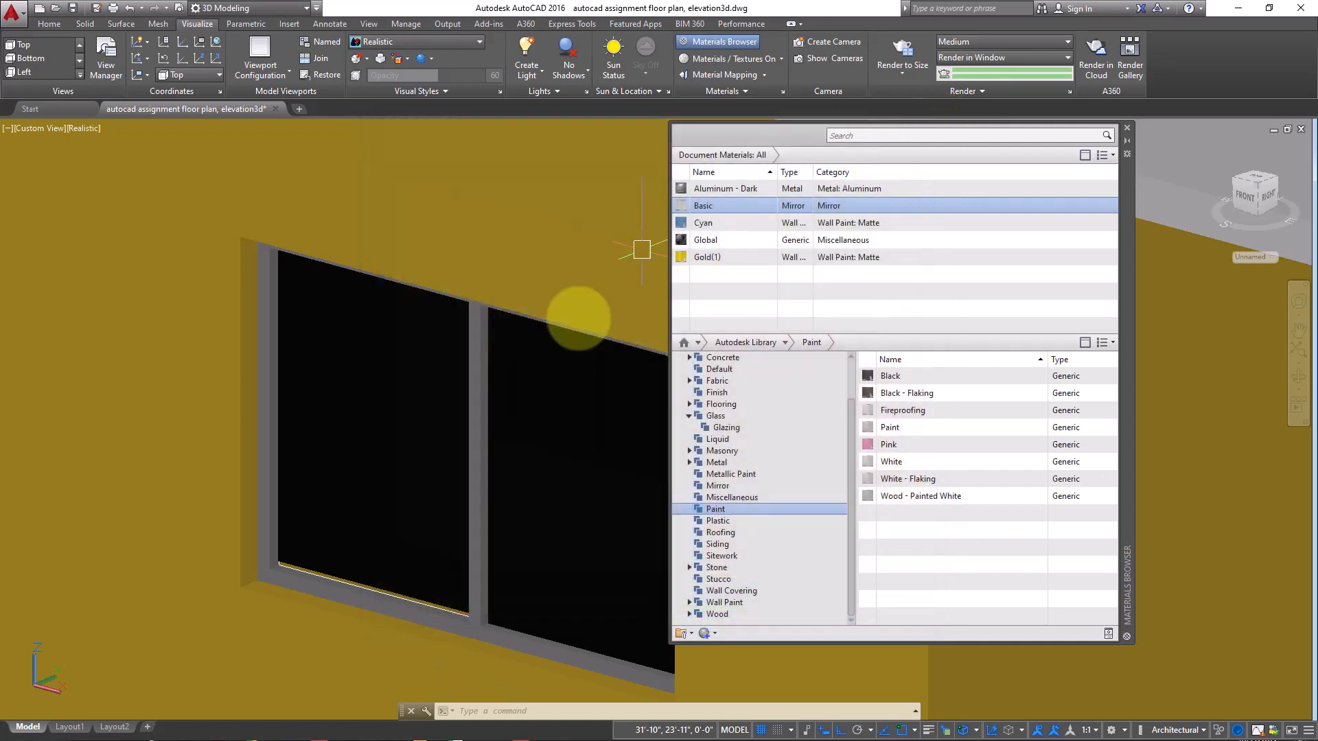
{"action": "middle_click_drag", "start_coordinate": [659, 410], "coordinate": [465, 344], "text": "shift"}
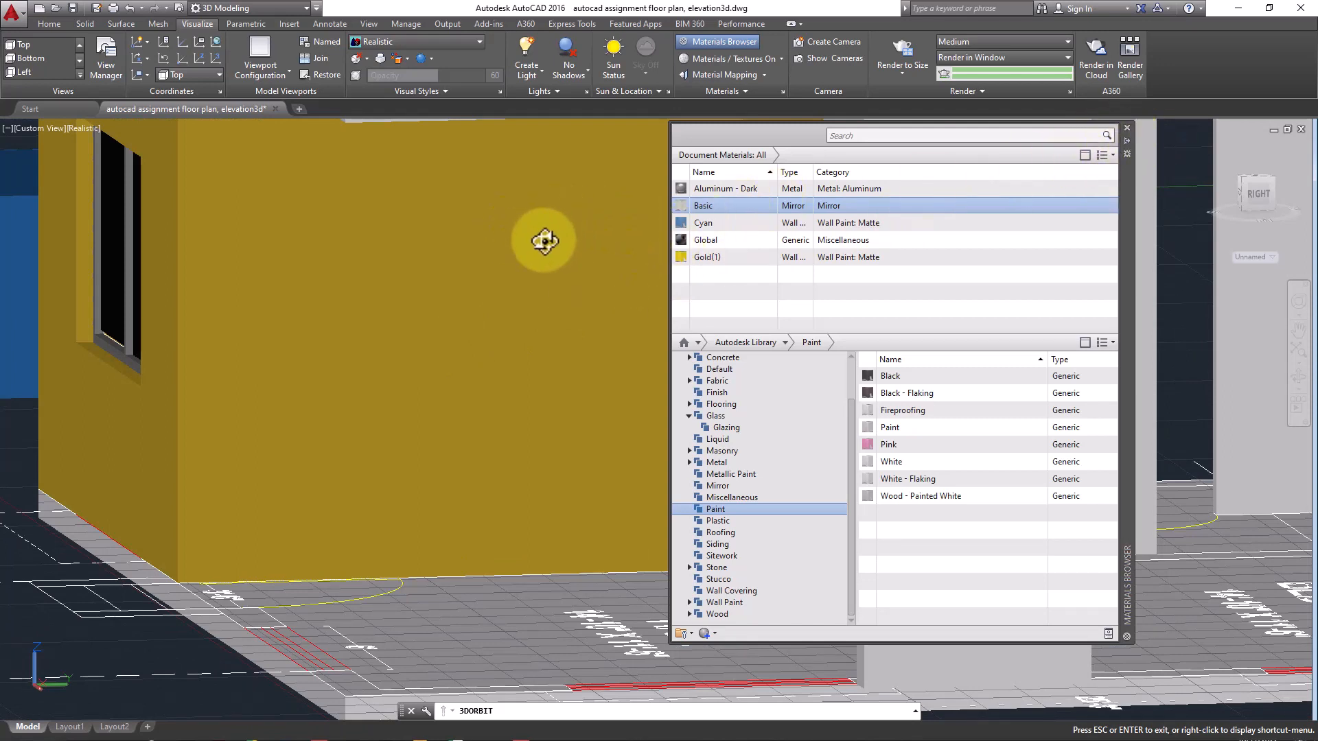
{"action": "middle_click_drag", "start_coordinate": [553, 291], "coordinate": [689, 383]}
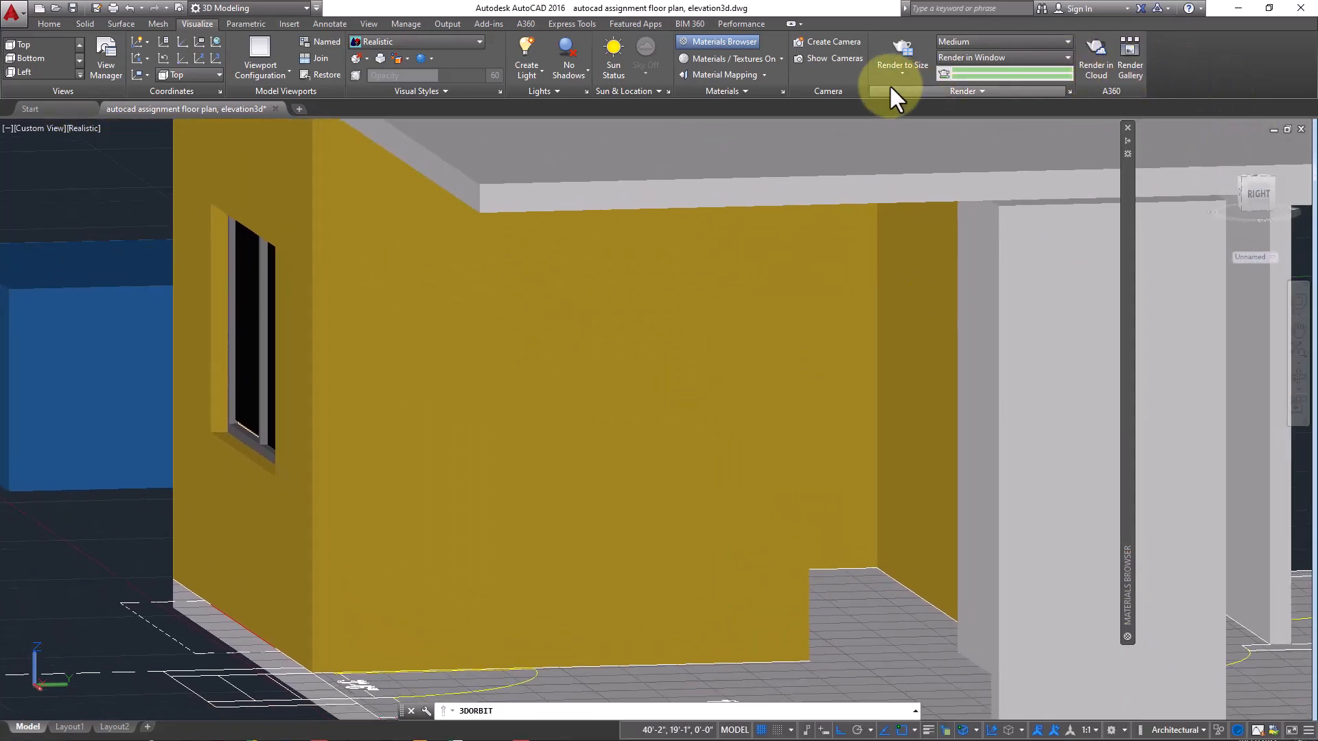
{"action": "left_click", "coordinate": [891, 45]}
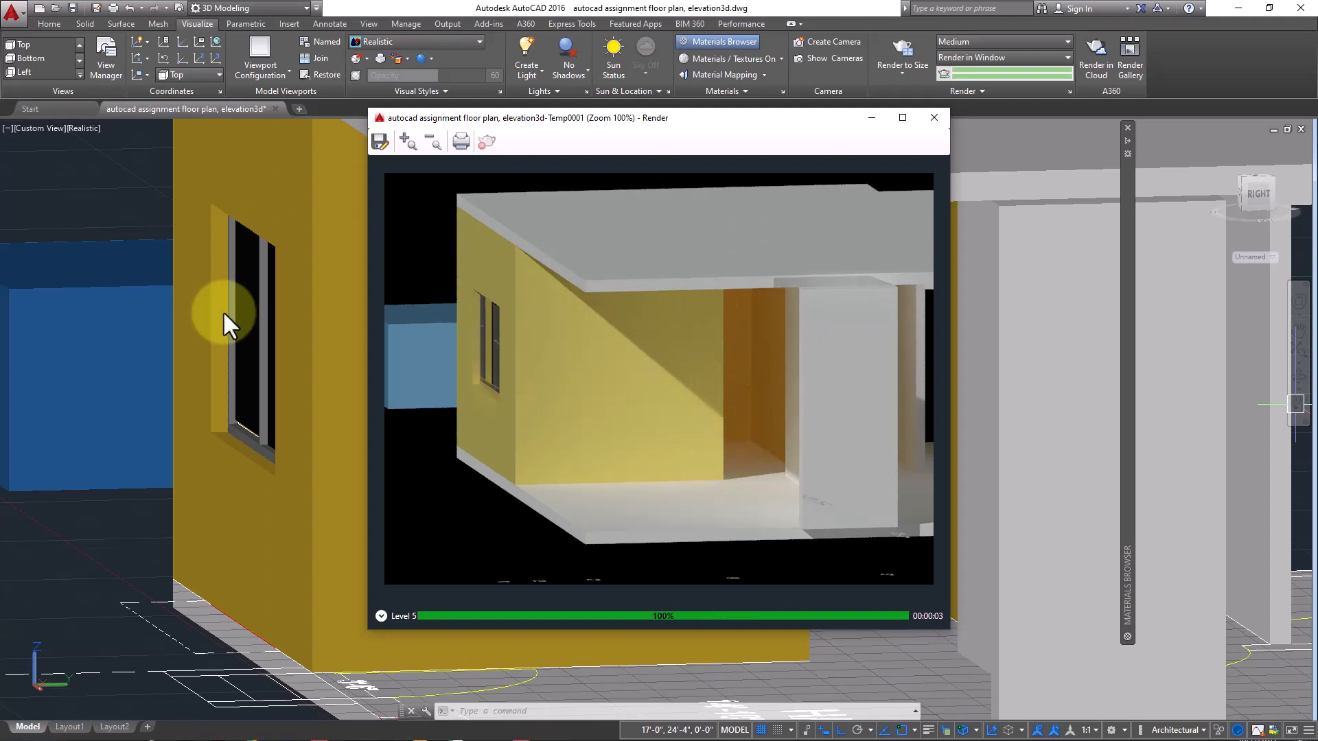
Step: Save the rendered corner view as a PNG image in the textures folder and close the render window
{"action": "left_click", "coordinate": [380, 140]}
{"action": "left_click", "coordinate": [731, 357]}
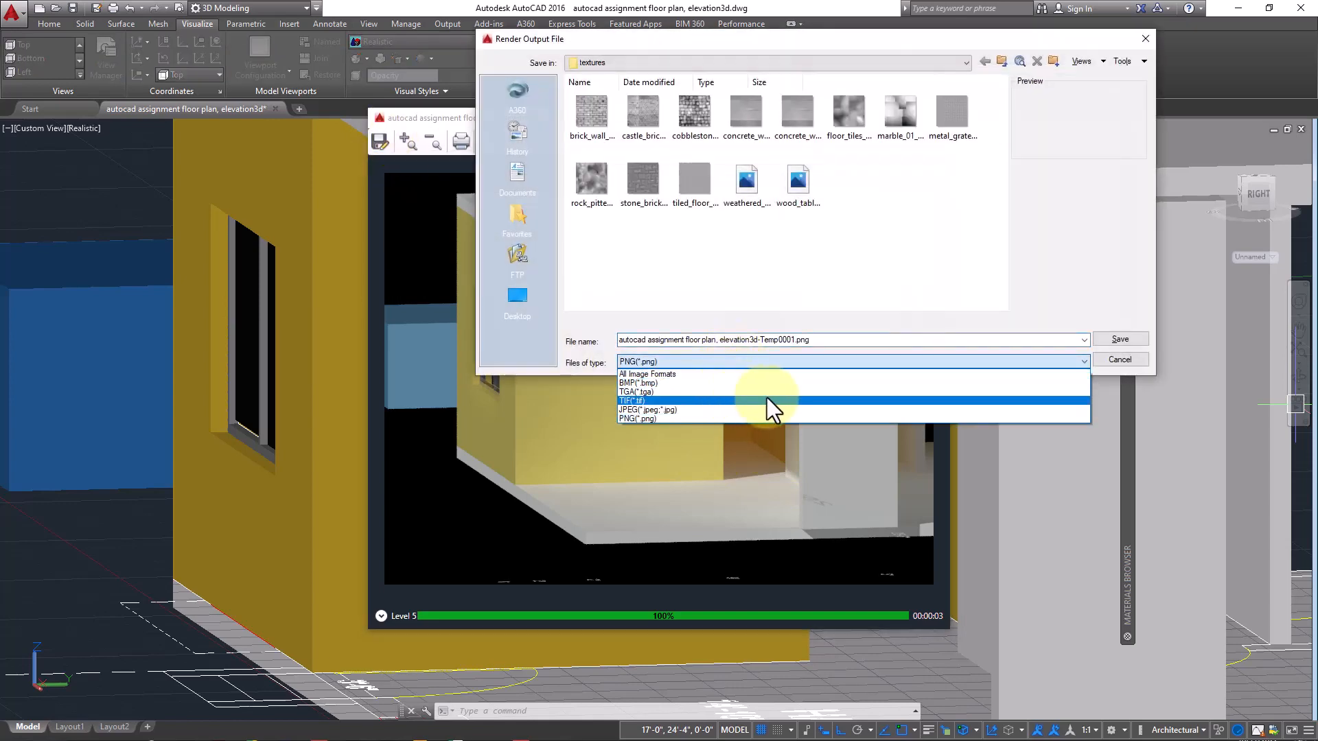
{"action": "left_click", "coordinate": [676, 414]}
{"action": "left_click", "coordinate": [682, 363]}
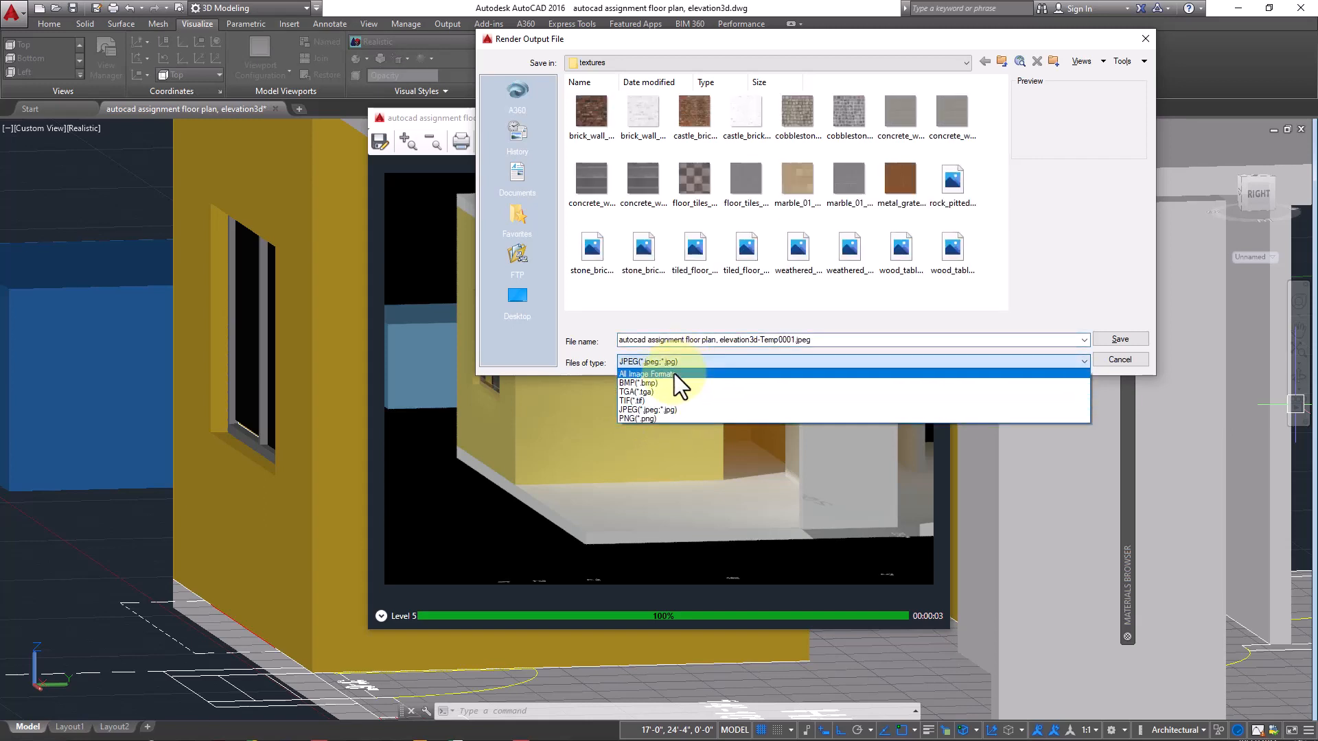
{"action": "left_click", "coordinate": [685, 418]}
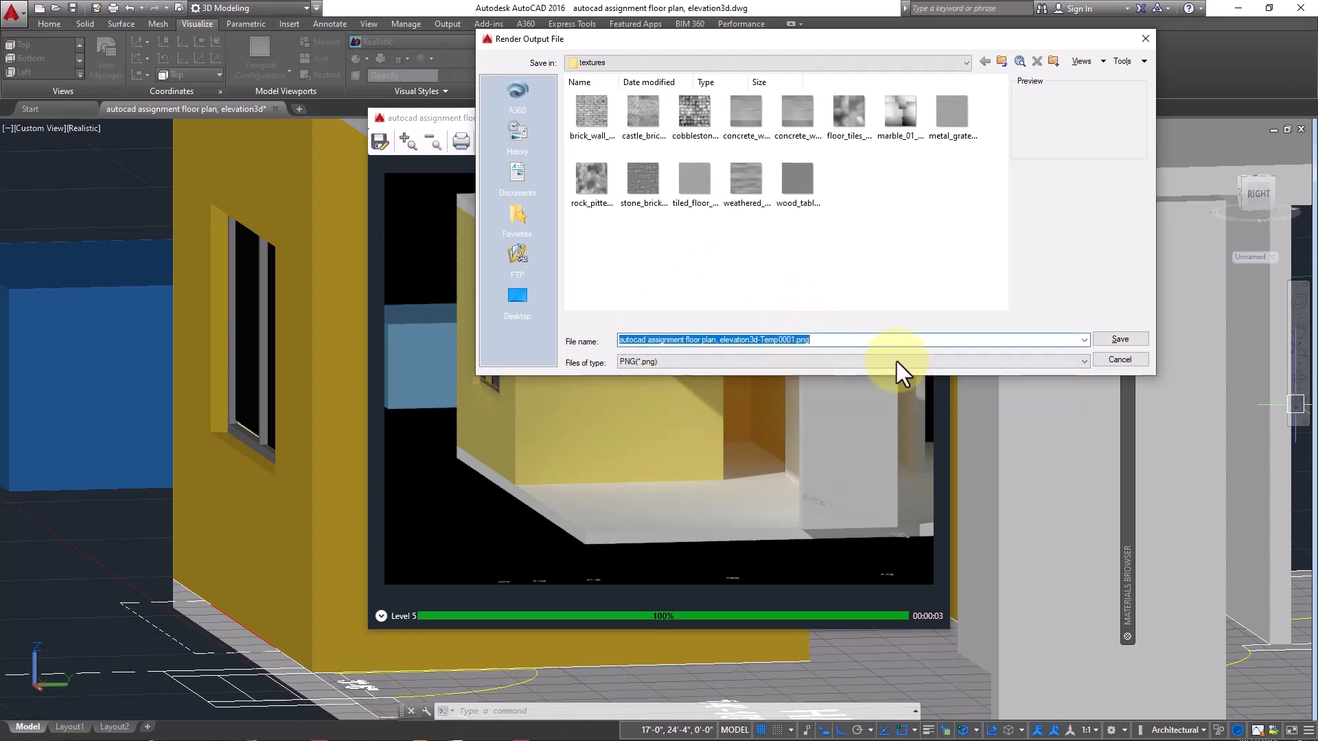
{"action": "left_click", "coordinate": [1120, 341]}
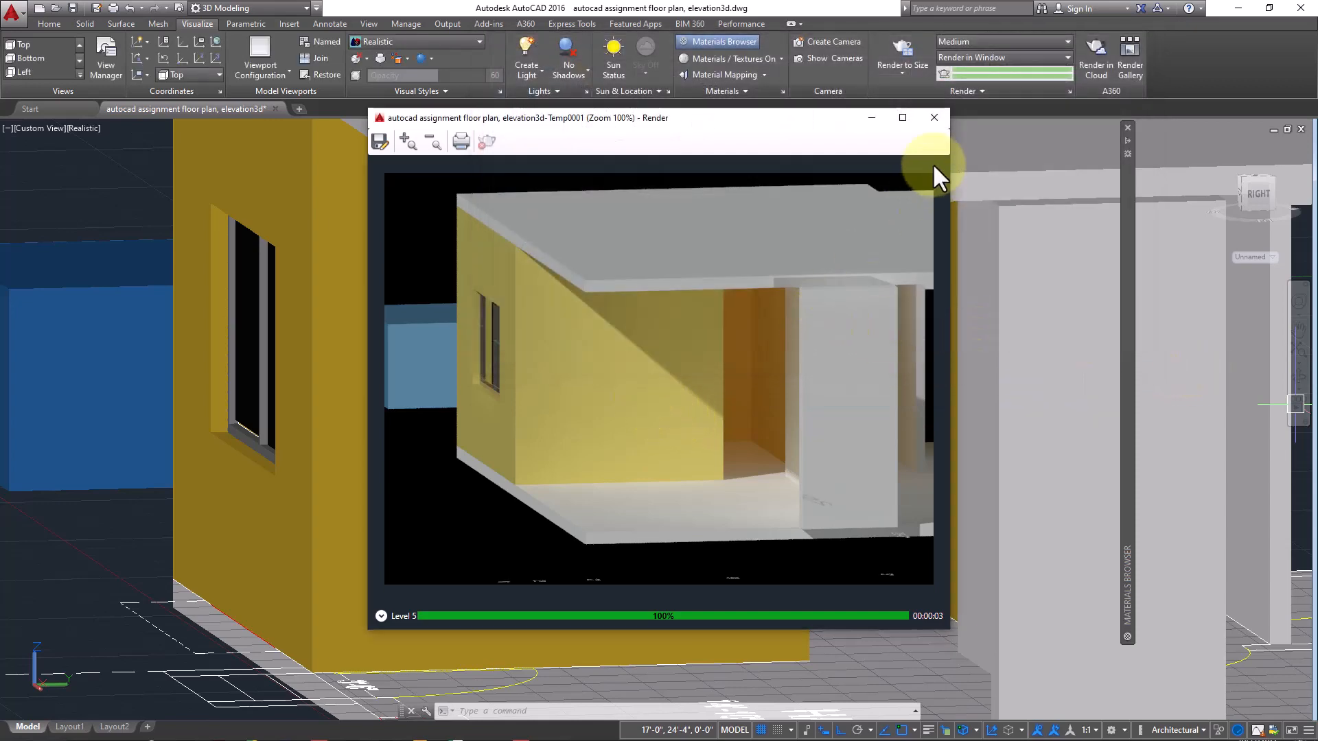
{"action": "left_click", "coordinate": [938, 125]}
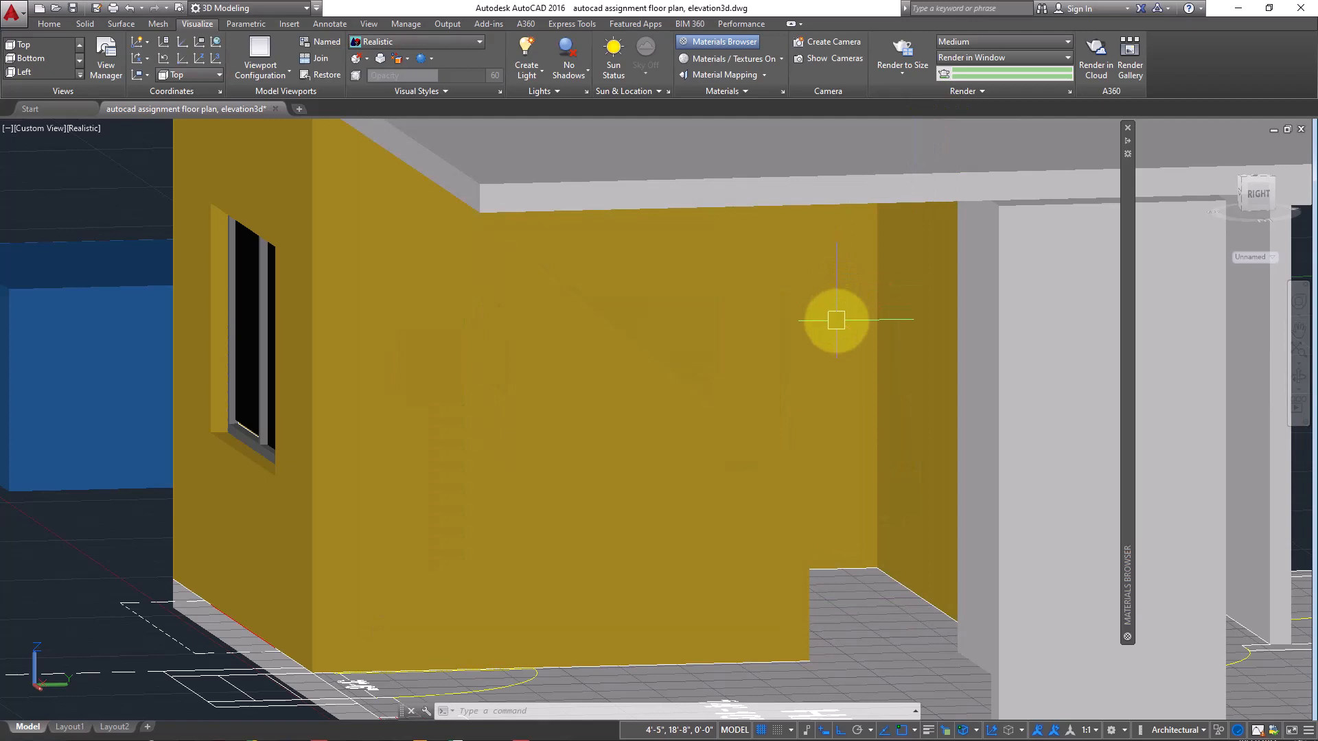
Step: Set the render size to 1920 x 1080 px Full HDTV with the Medium preset and render the corner view
{"action": "left_click", "coordinate": [911, 75]}
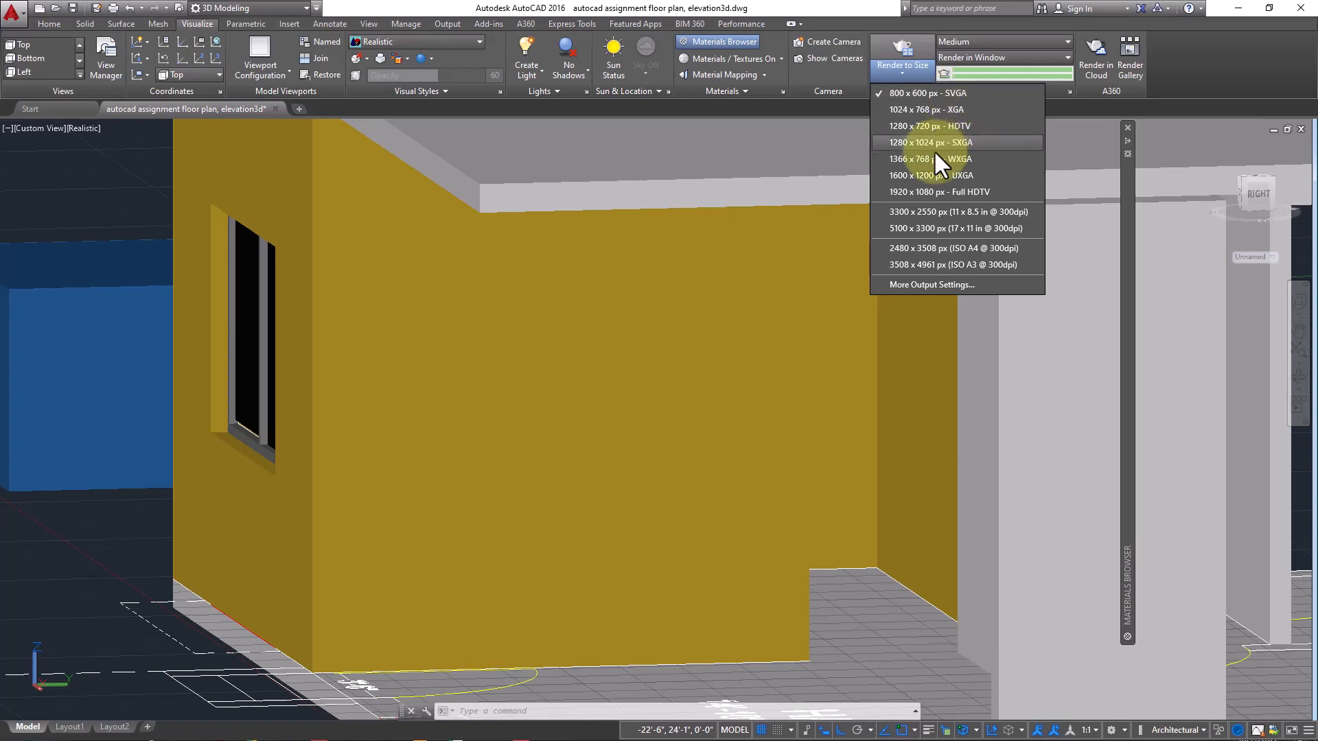
{"action": "left_click", "coordinate": [933, 193]}
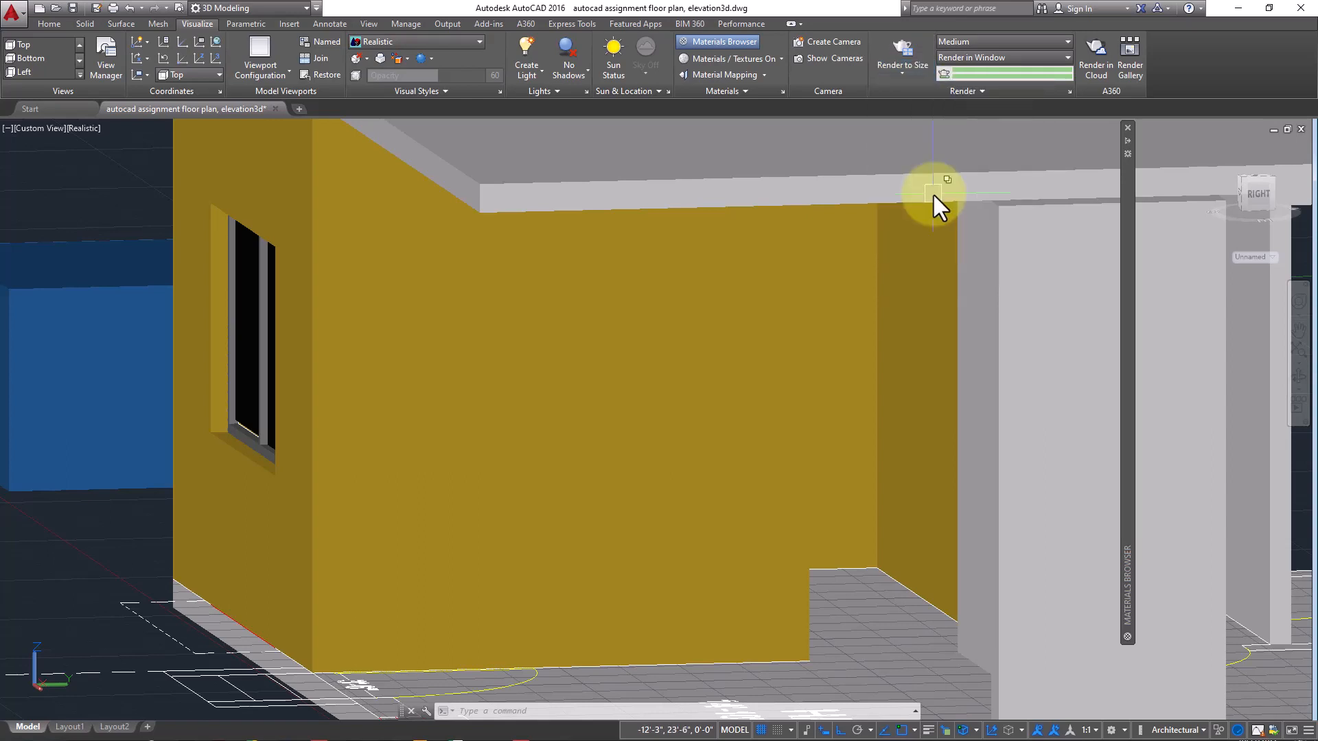
{"action": "left_click", "coordinate": [992, 42]}
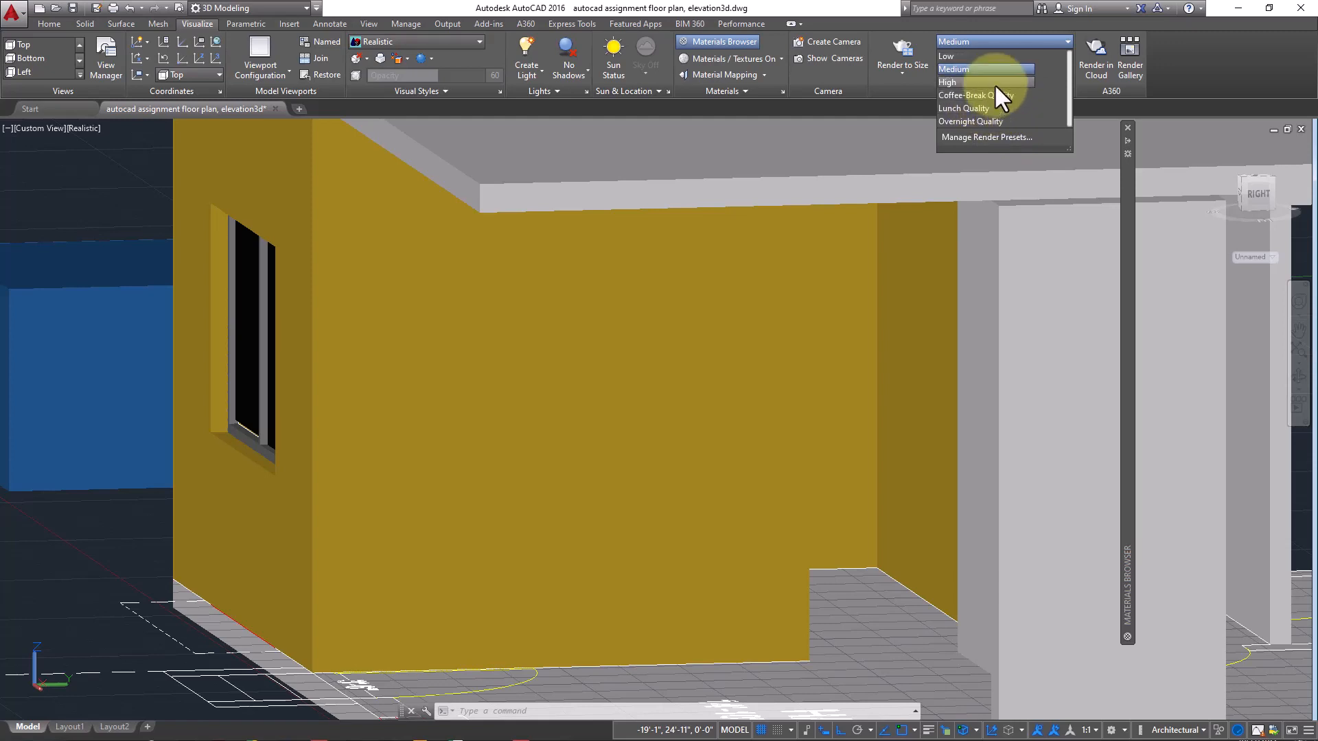
{"action": "left_click", "coordinate": [963, 71]}
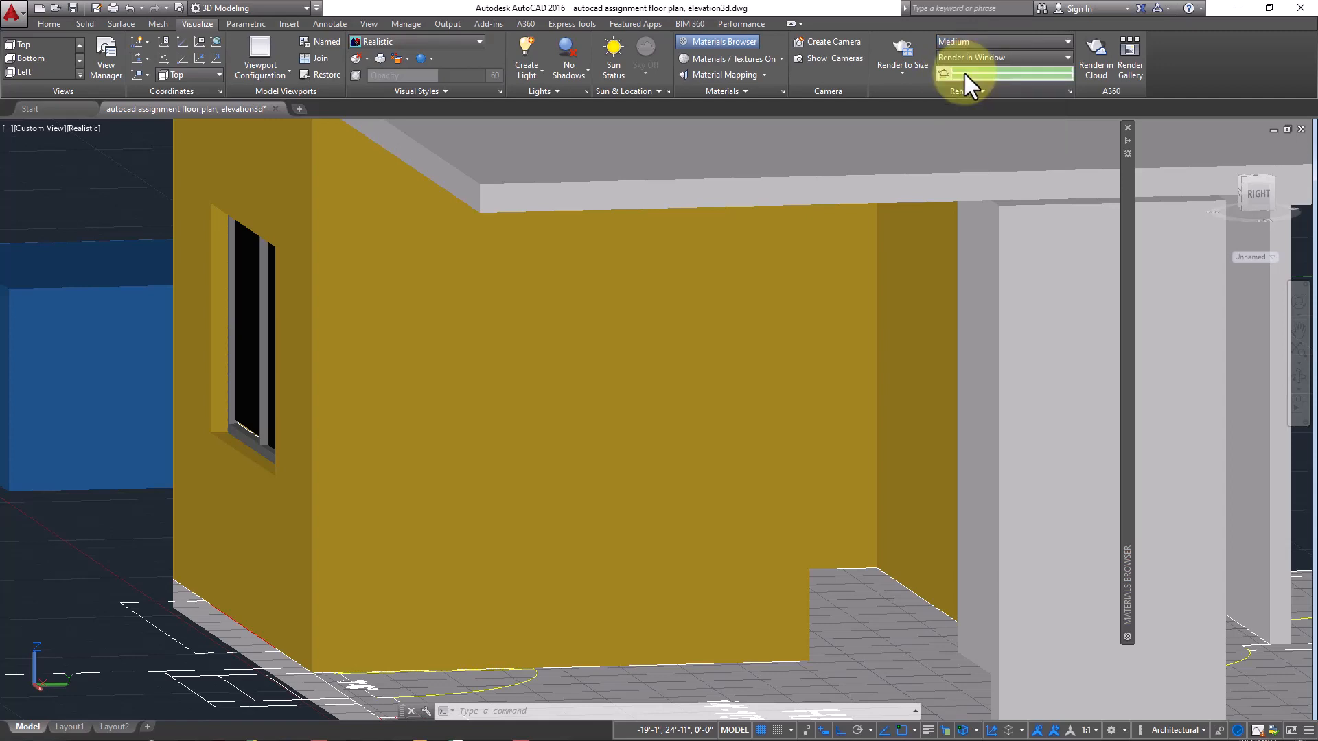
{"action": "left_click", "coordinate": [903, 74]}
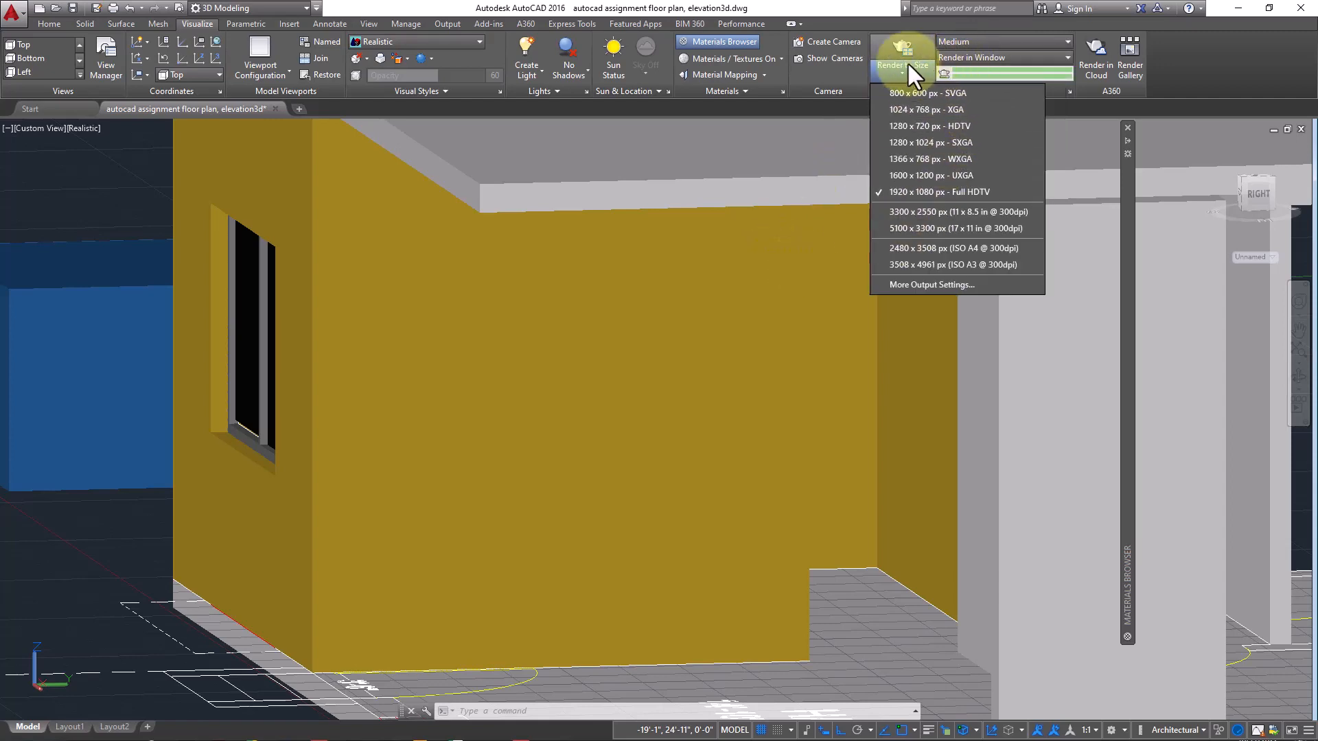
{"action": "left_click", "coordinate": [900, 48]}
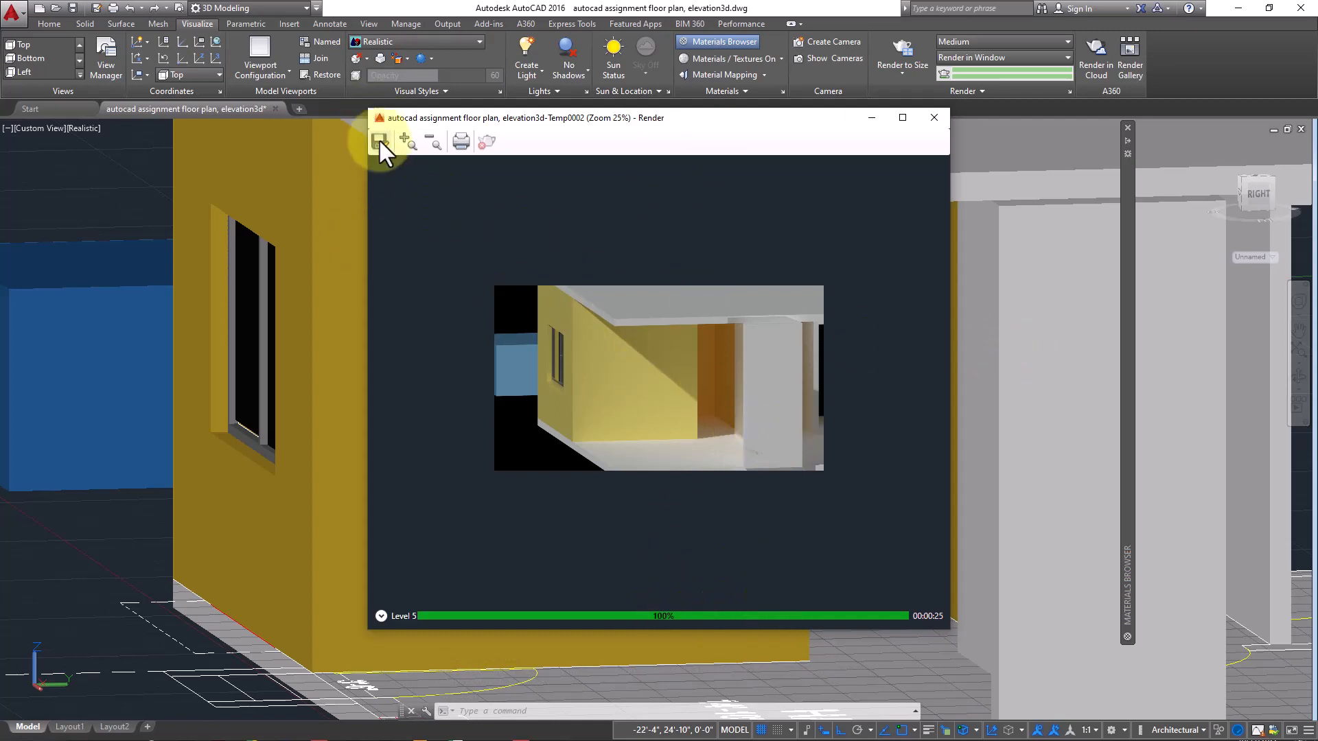
Step: Examine the Full HDTV render at different zoom levels and close the render window
{"action": "scroll", "coordinate": [610, 344], "scroll_direction": "up", "scroll_amount": 2}
{"action": "scroll", "coordinate": [609, 345], "scroll_direction": "down", "scroll_amount": 1}
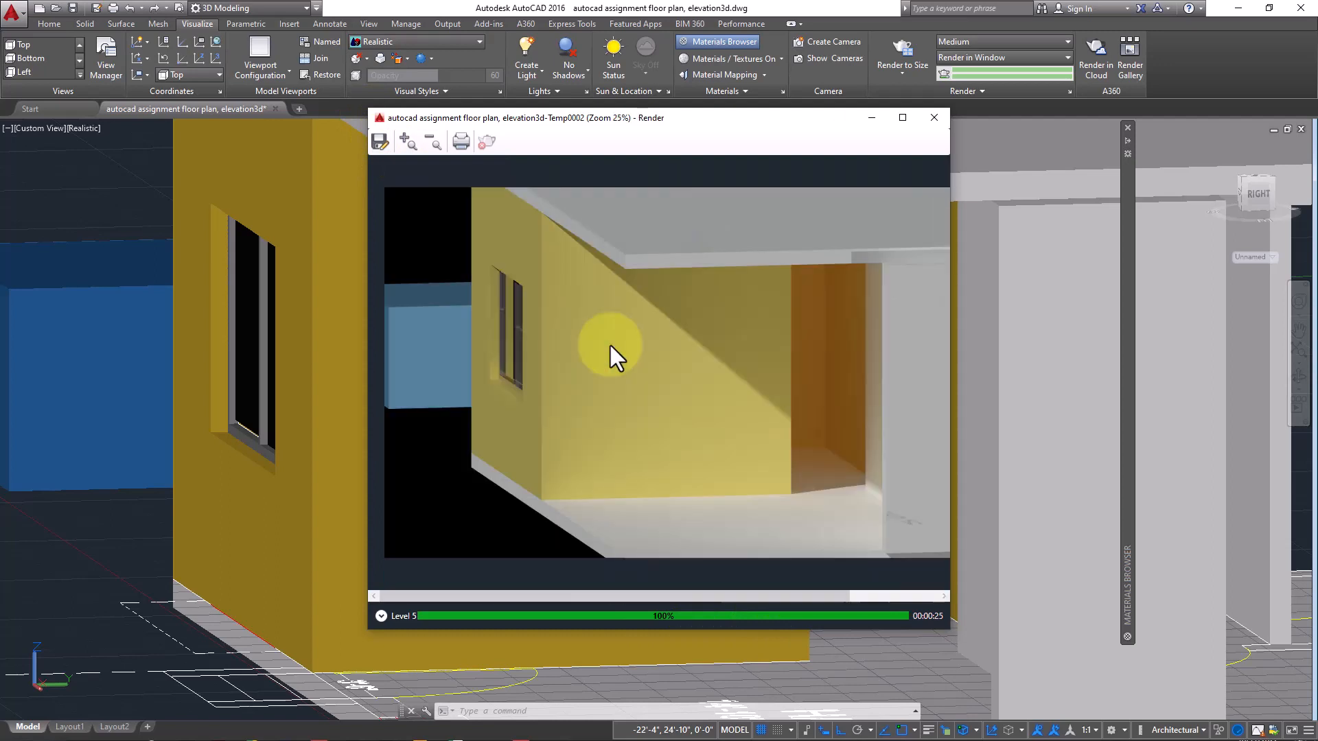
{"action": "scroll", "coordinate": [611, 345], "scroll_direction": "up", "scroll_amount": 3}
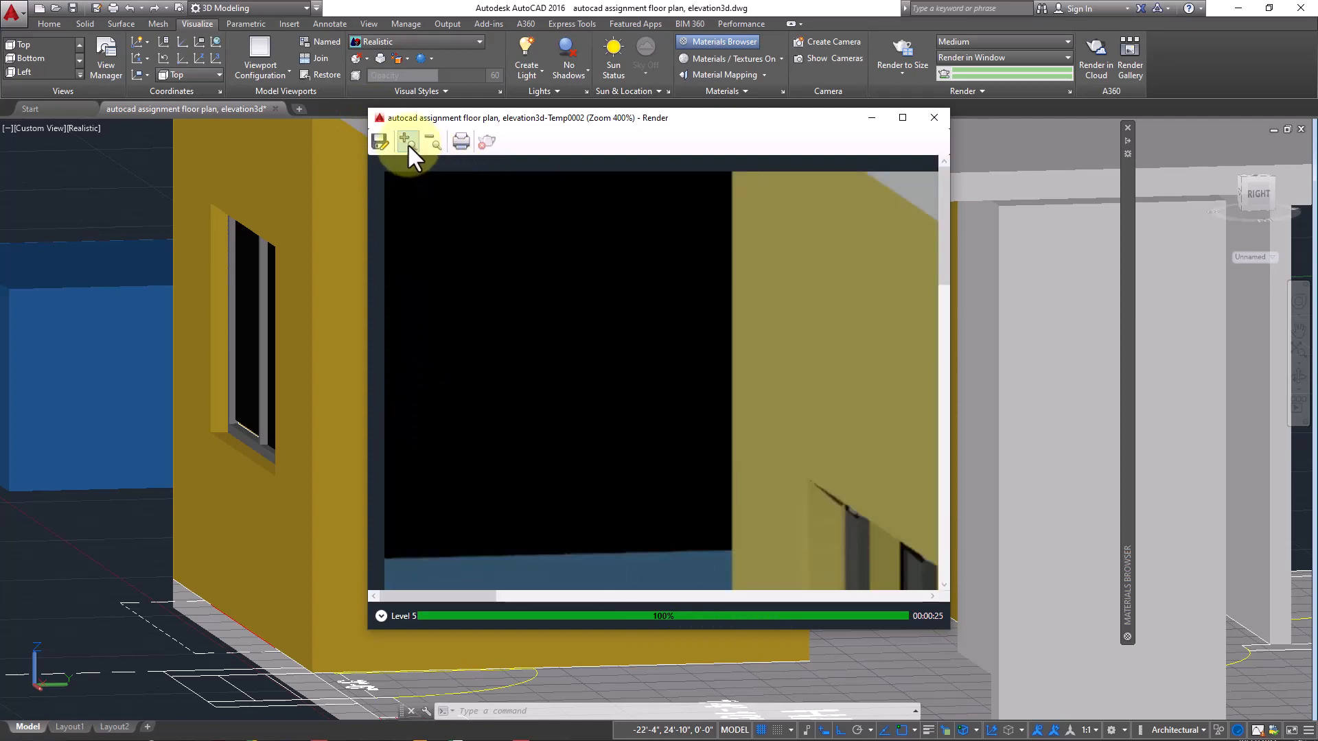
{"action": "left_click", "coordinate": [433, 142]}
{"action": "left_click", "coordinate": [434, 141]}
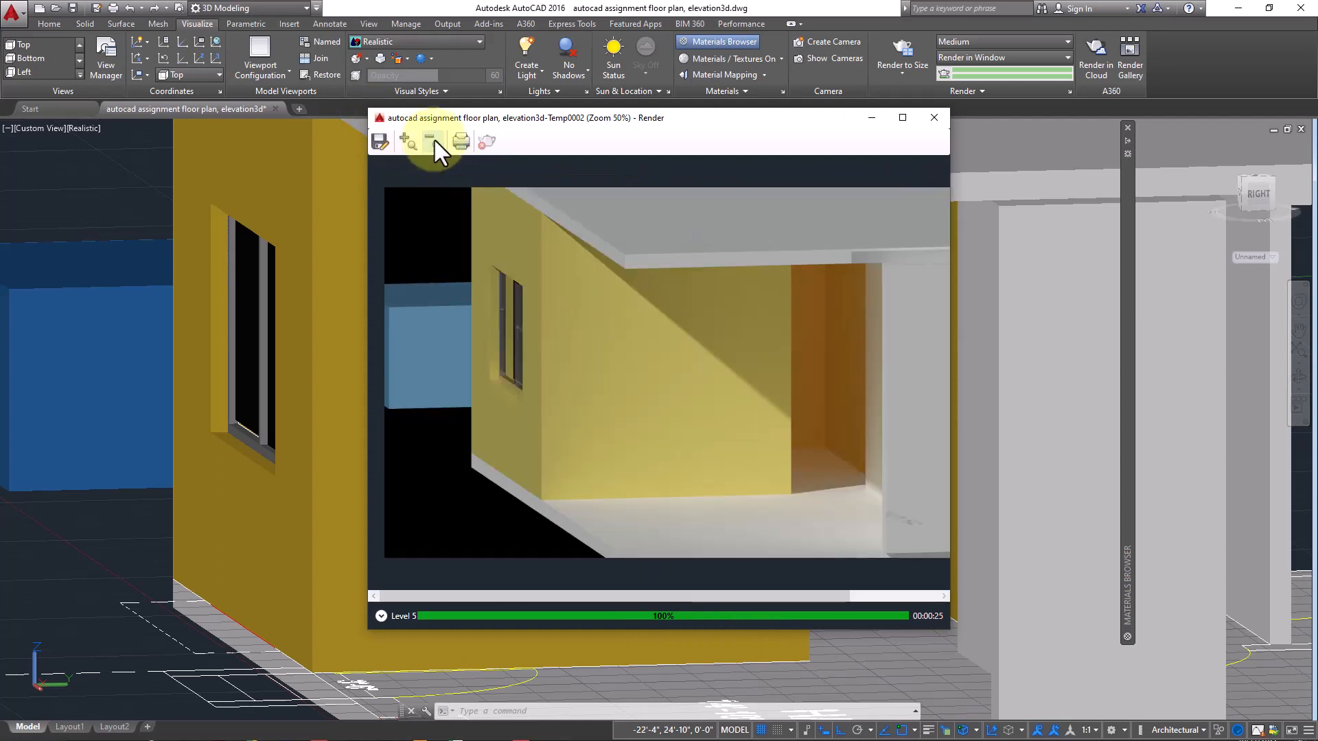
{"action": "left_click", "coordinate": [934, 121]}
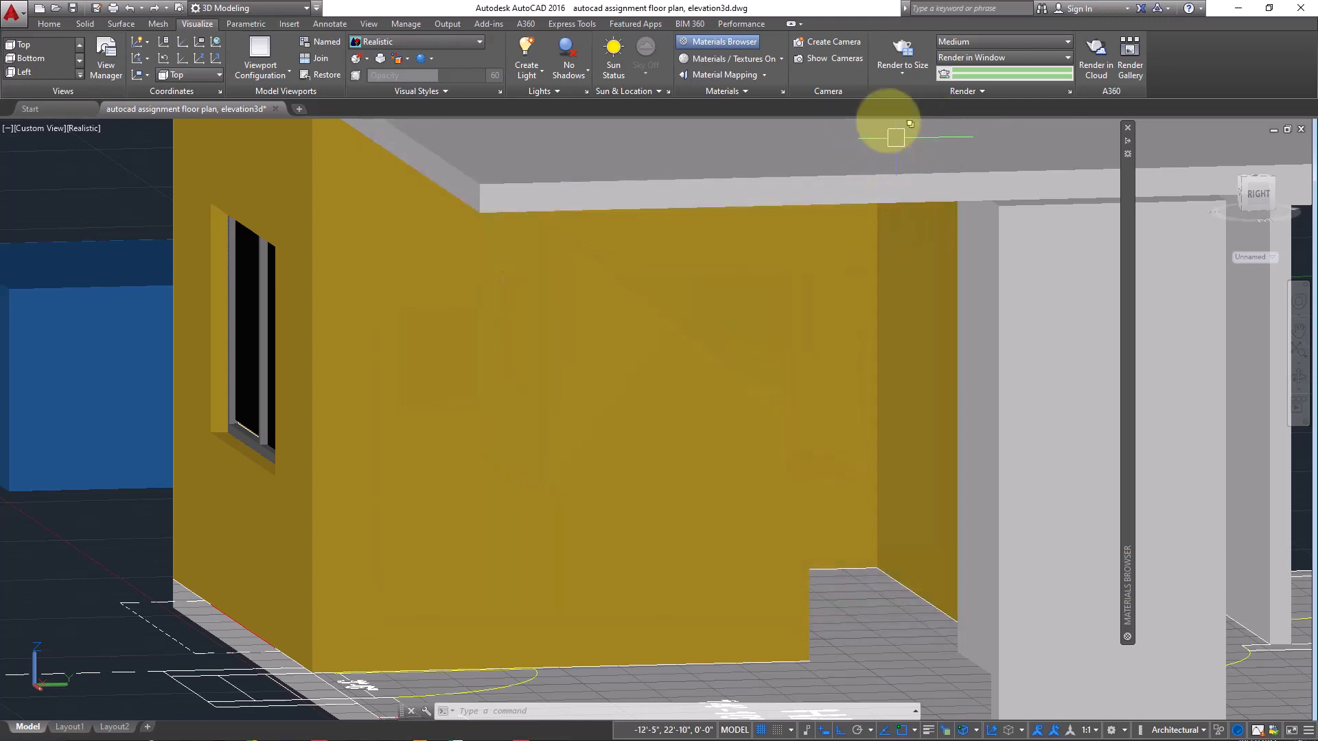
Step: Set the render destination to Viewport and render the house corner directly in the drawing area
{"action": "left_click", "coordinate": [919, 72]}
{"action": "left_click", "coordinate": [1013, 39]}
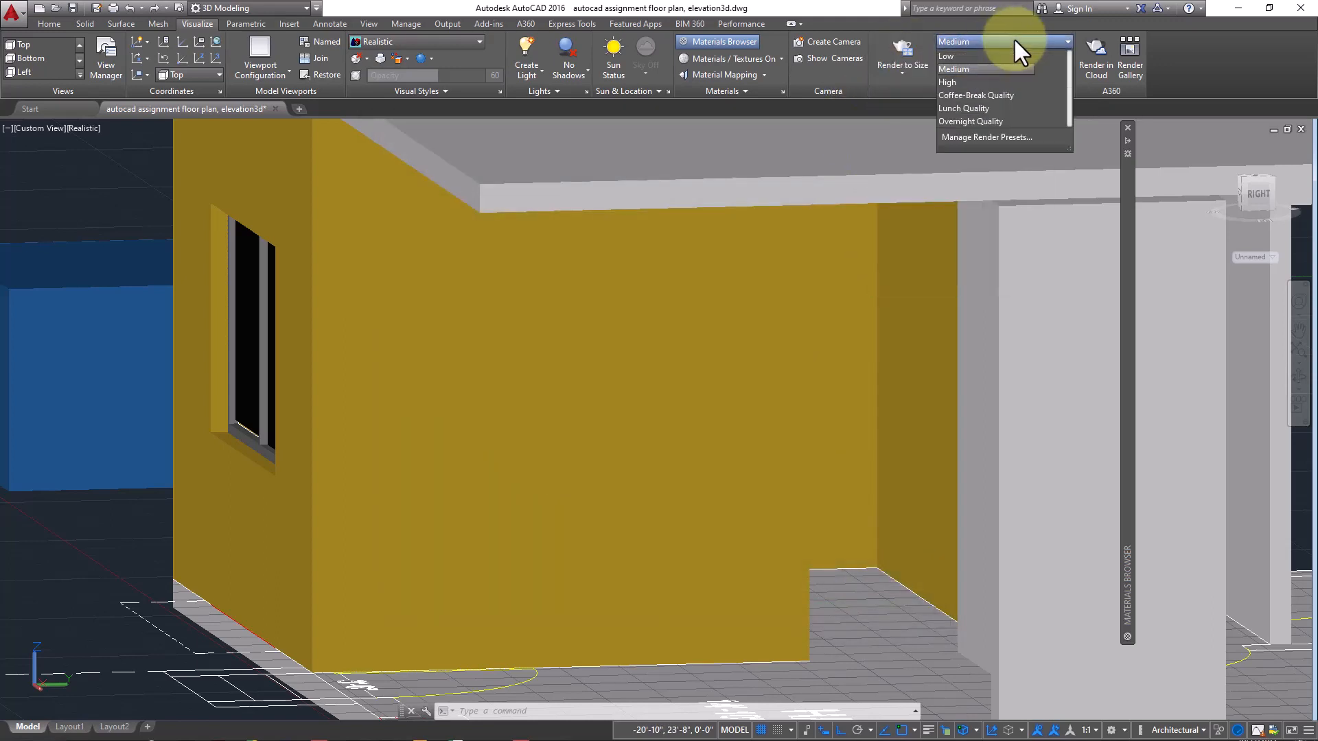
{"action": "left_click", "coordinate": [1006, 39]}
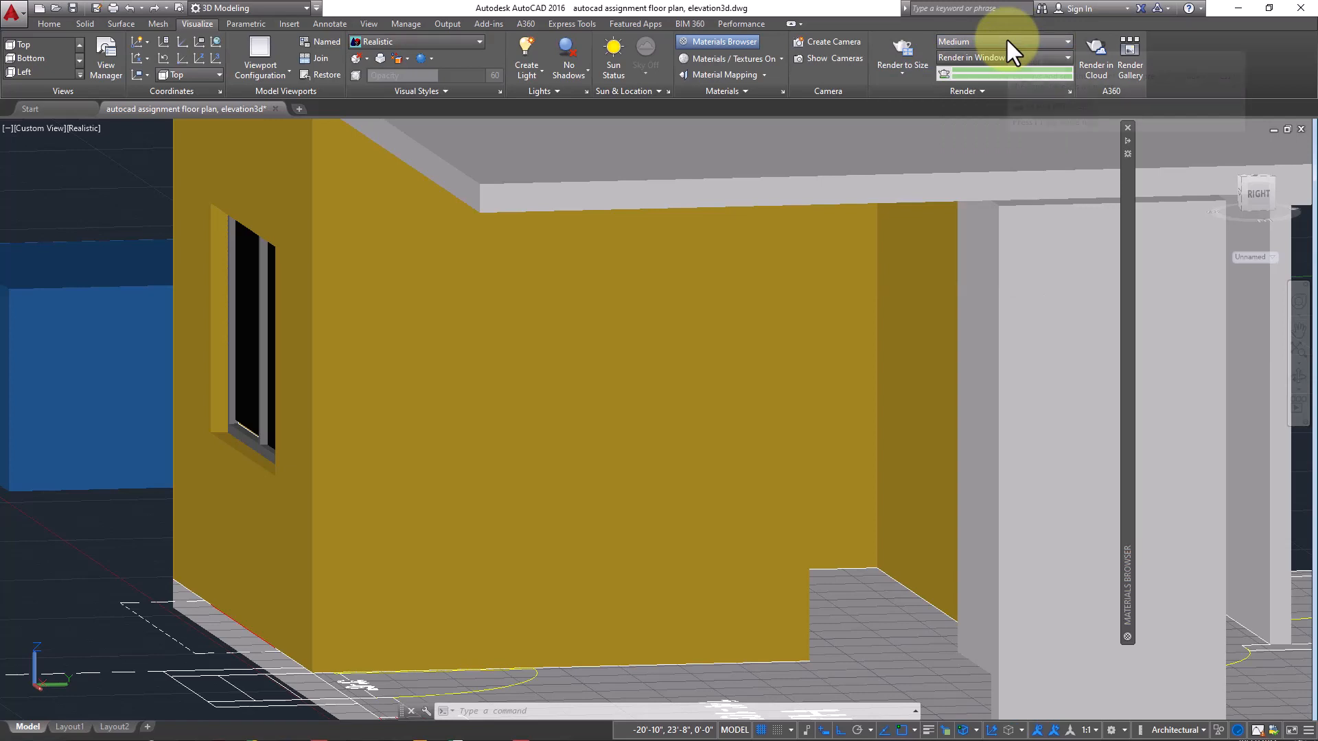
{"action": "left_click", "coordinate": [958, 57]}
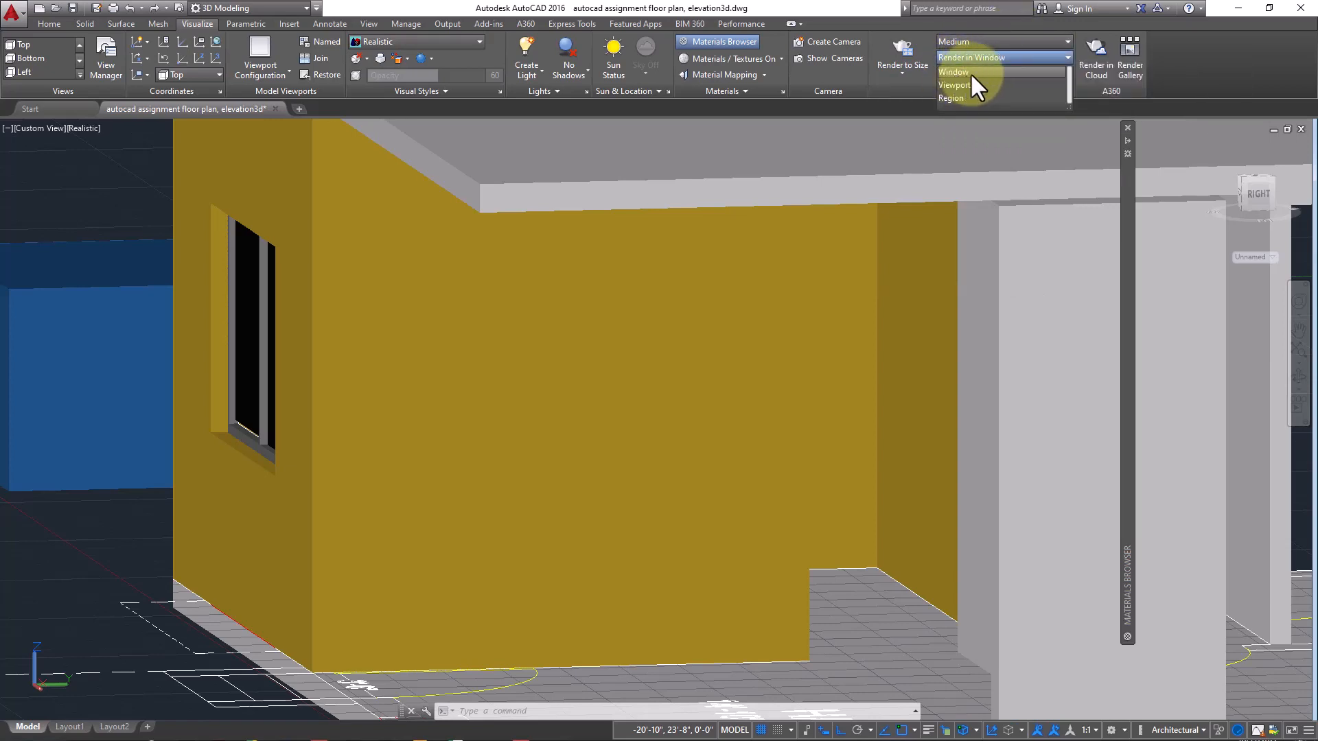
{"action": "left_click", "coordinate": [958, 85]}
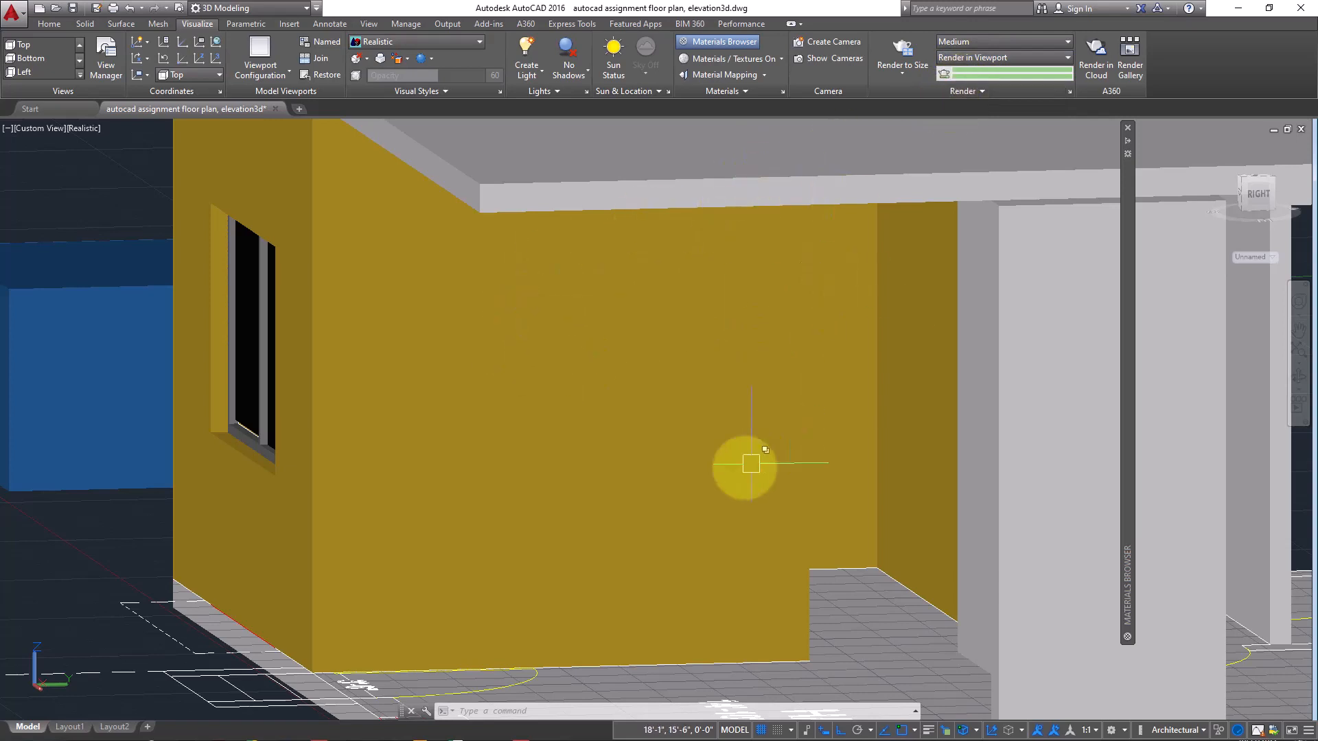
{"action": "left_click", "coordinate": [918, 52]}
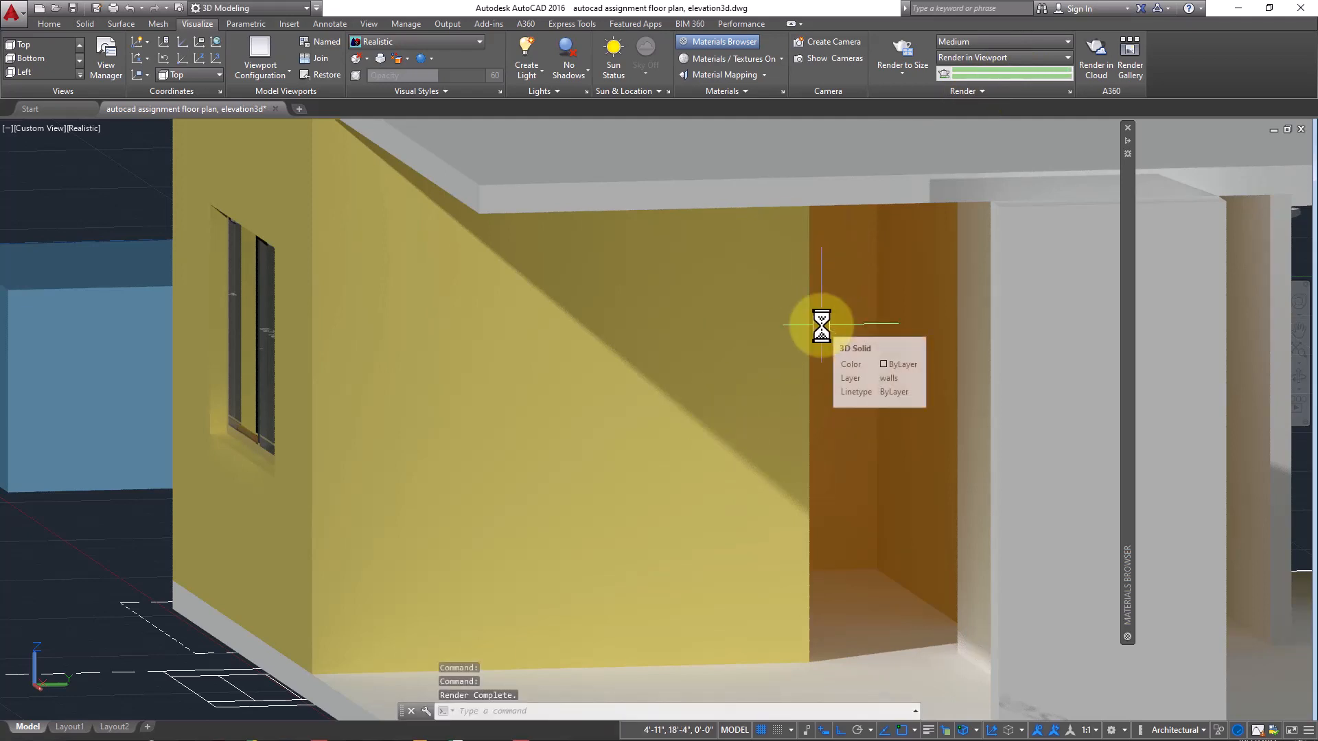
Step: Try the Region render destination, switch it to Window, and start a render that is aborted partway
{"action": "left_click", "coordinate": [999, 57]}
{"action": "left_click", "coordinate": [979, 98]}
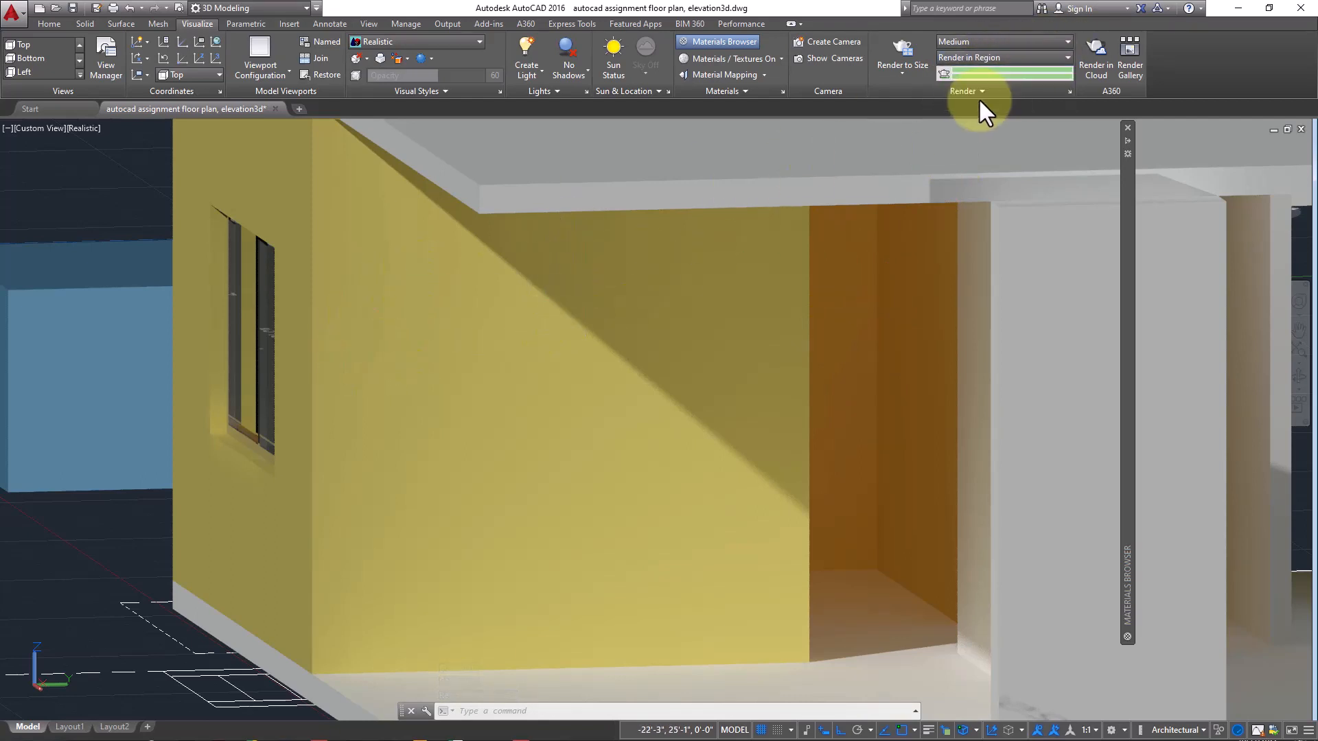
{"action": "left_click", "coordinate": [983, 57]}
{"action": "left_click", "coordinate": [964, 74]}
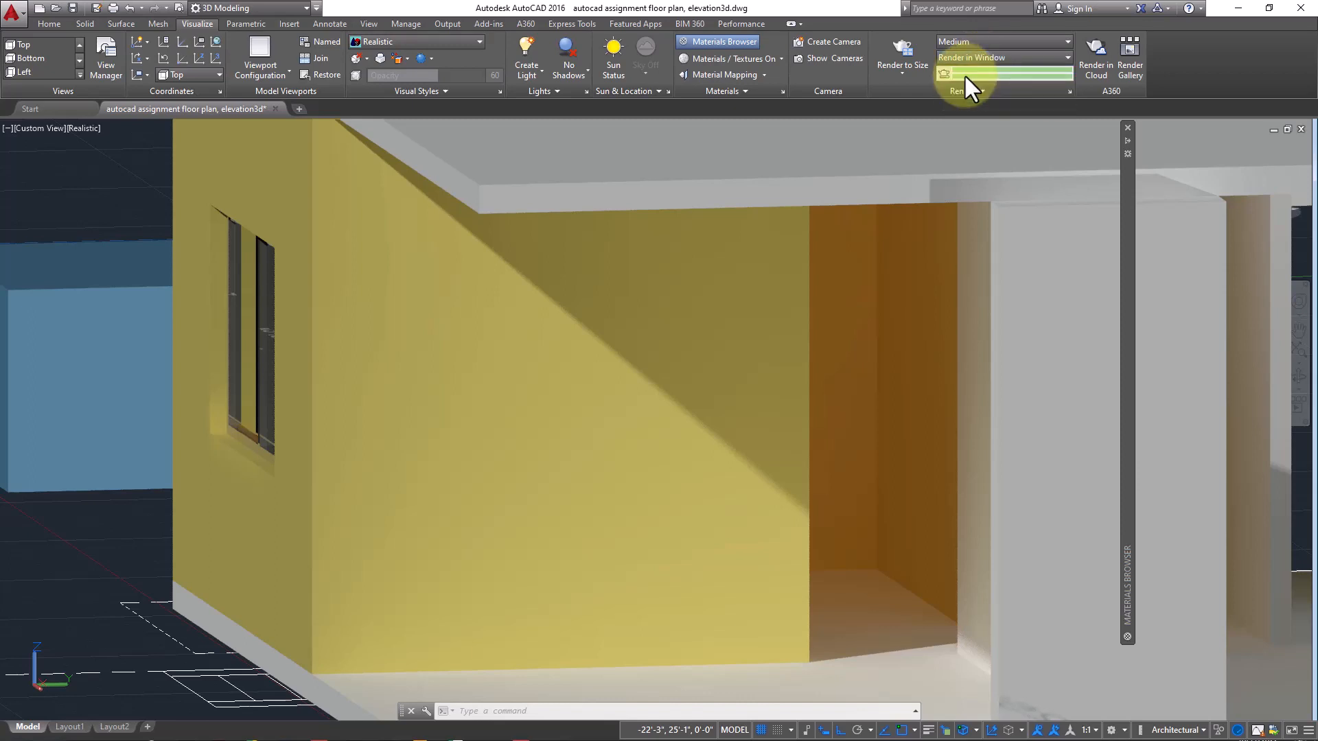
{"action": "left_click", "coordinate": [903, 53]}
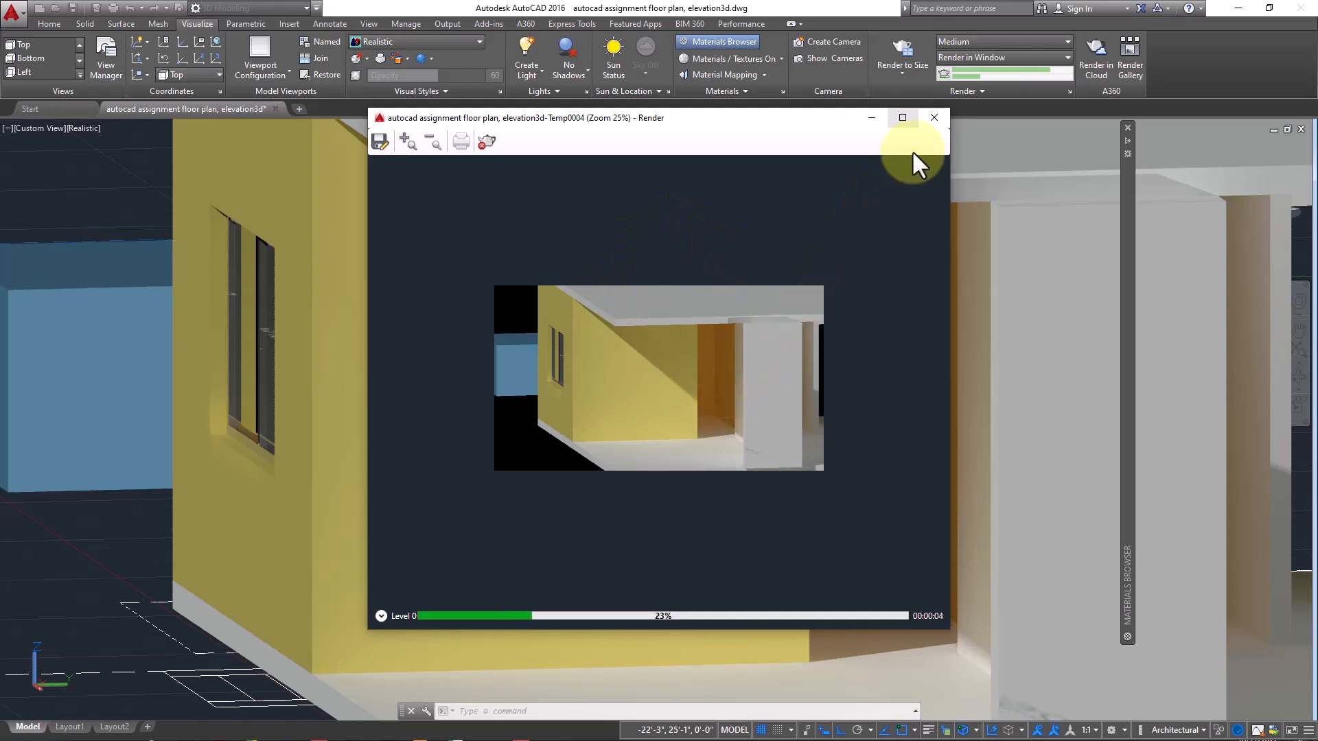
{"action": "left_click", "coordinate": [933, 118]}
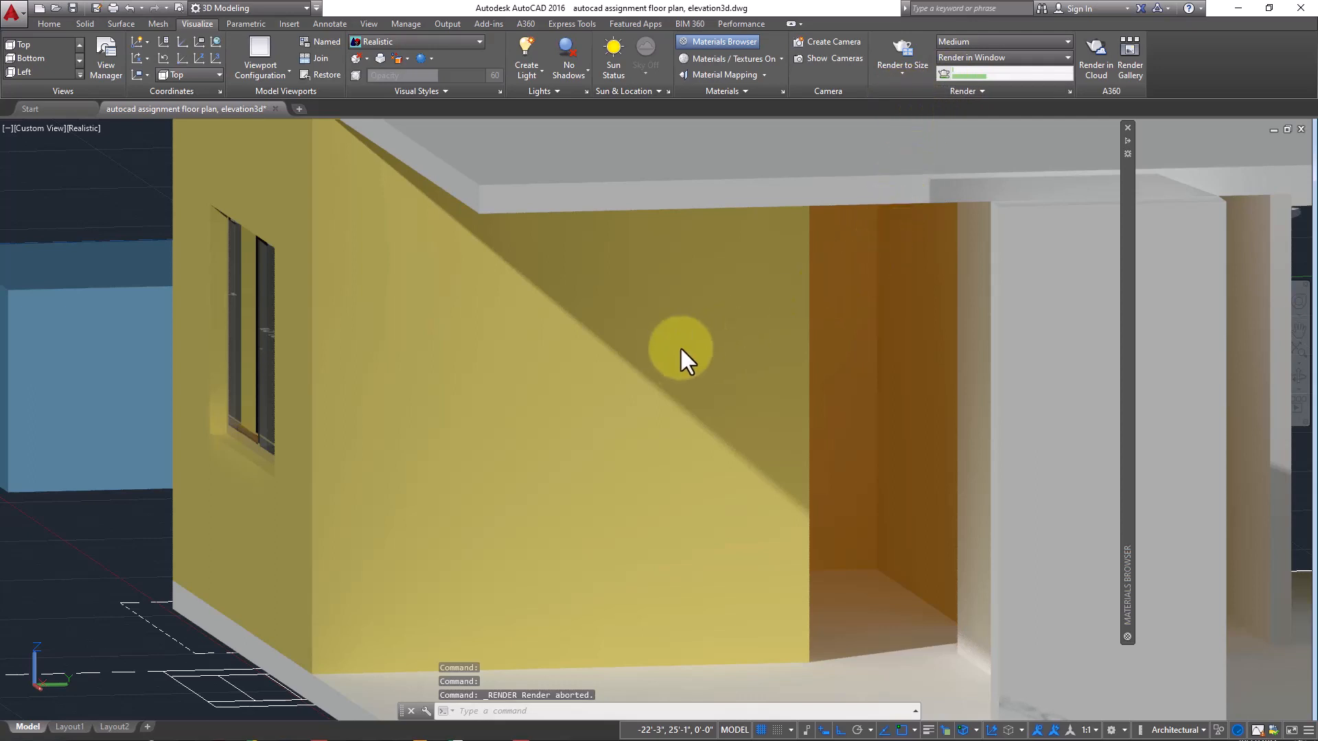
{"action": "left_click", "coordinate": [1007, 57]}
{"action": "left_click", "coordinate": [1007, 58]}
{"action": "scroll", "coordinate": [462, 374], "scroll_direction": "down", "scroll_amount": 5}
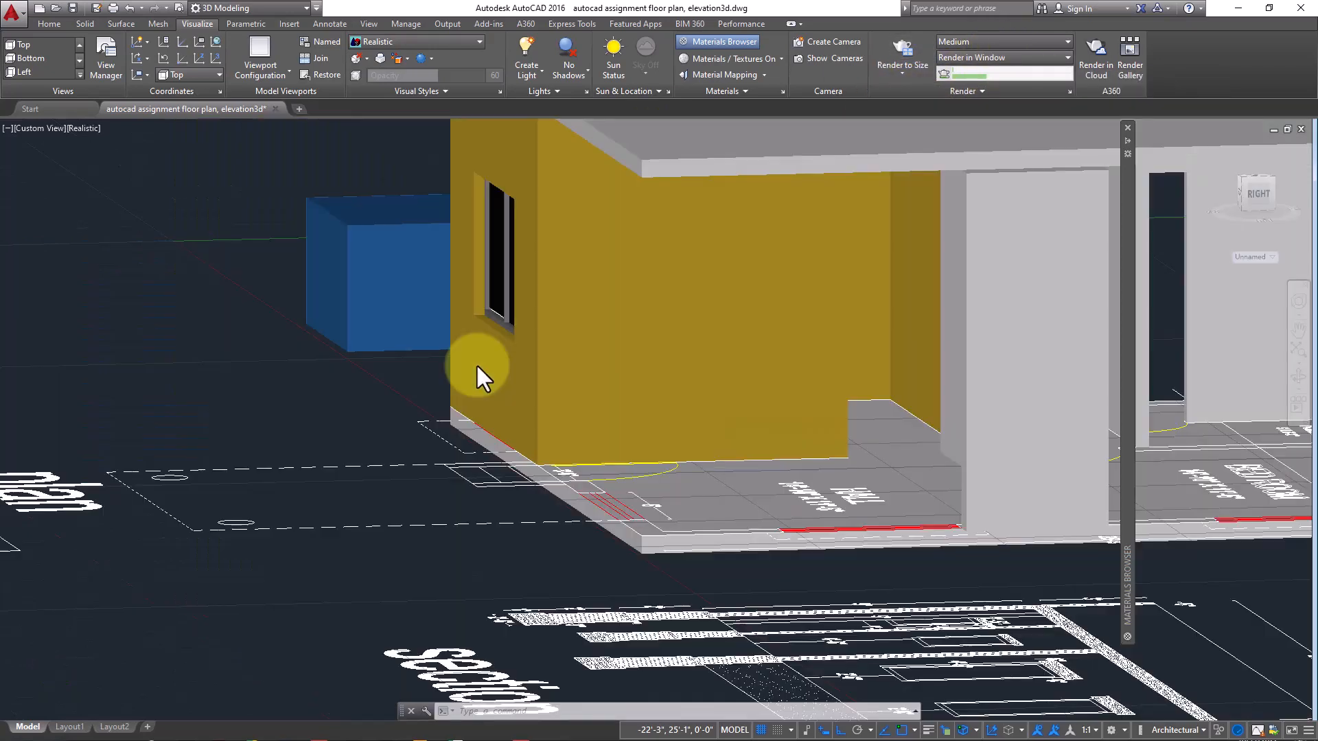
{"action": "scroll", "coordinate": [593, 283], "scroll_direction": "up", "scroll_amount": 4}
{"action": "middle_click_drag", "start_coordinate": [593, 270], "coordinate": [556, 319]}
{"action": "scroll", "coordinate": [556, 319], "scroll_direction": "up", "scroll_amount": 2}
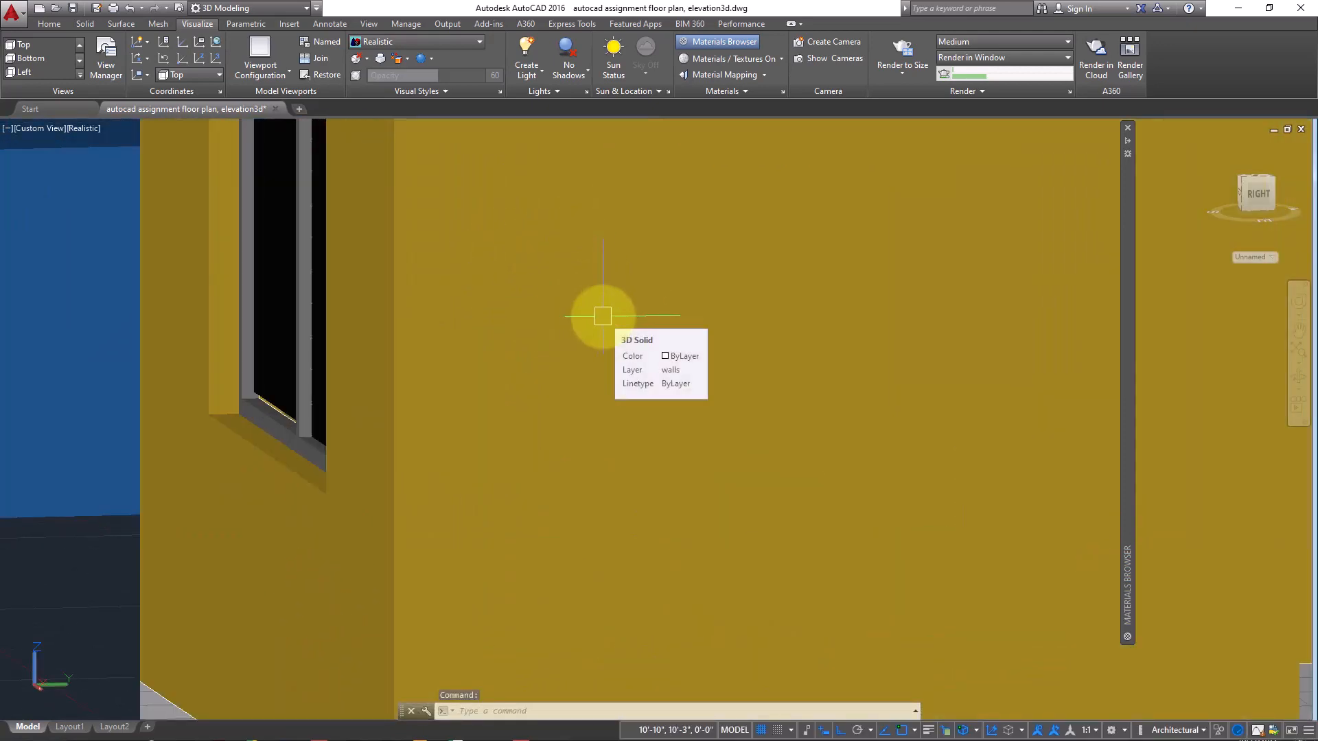
{"action": "scroll", "coordinate": [599, 315], "scroll_direction": "down", "scroll_amount": 4}
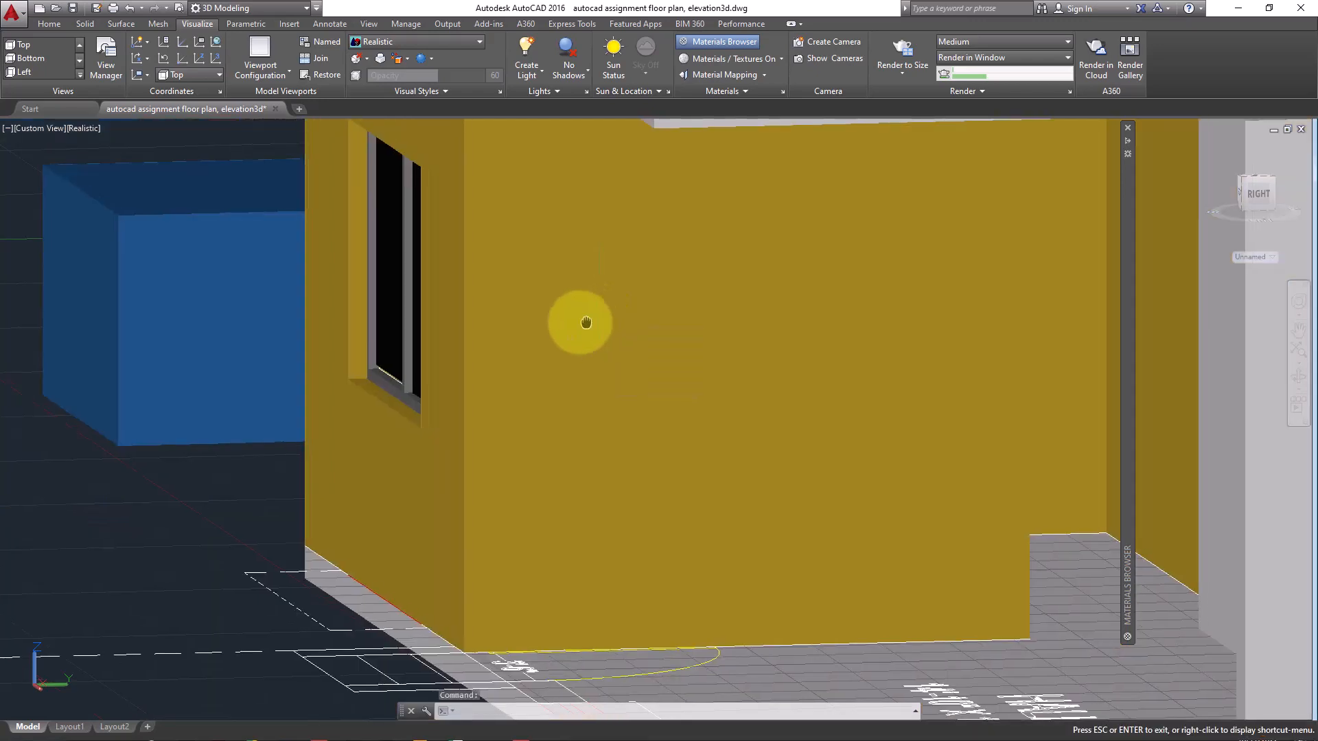
Step: Bring up the Materials Browser and select the Global material among the document materials
{"action": "left_click", "coordinate": [728, 41]}
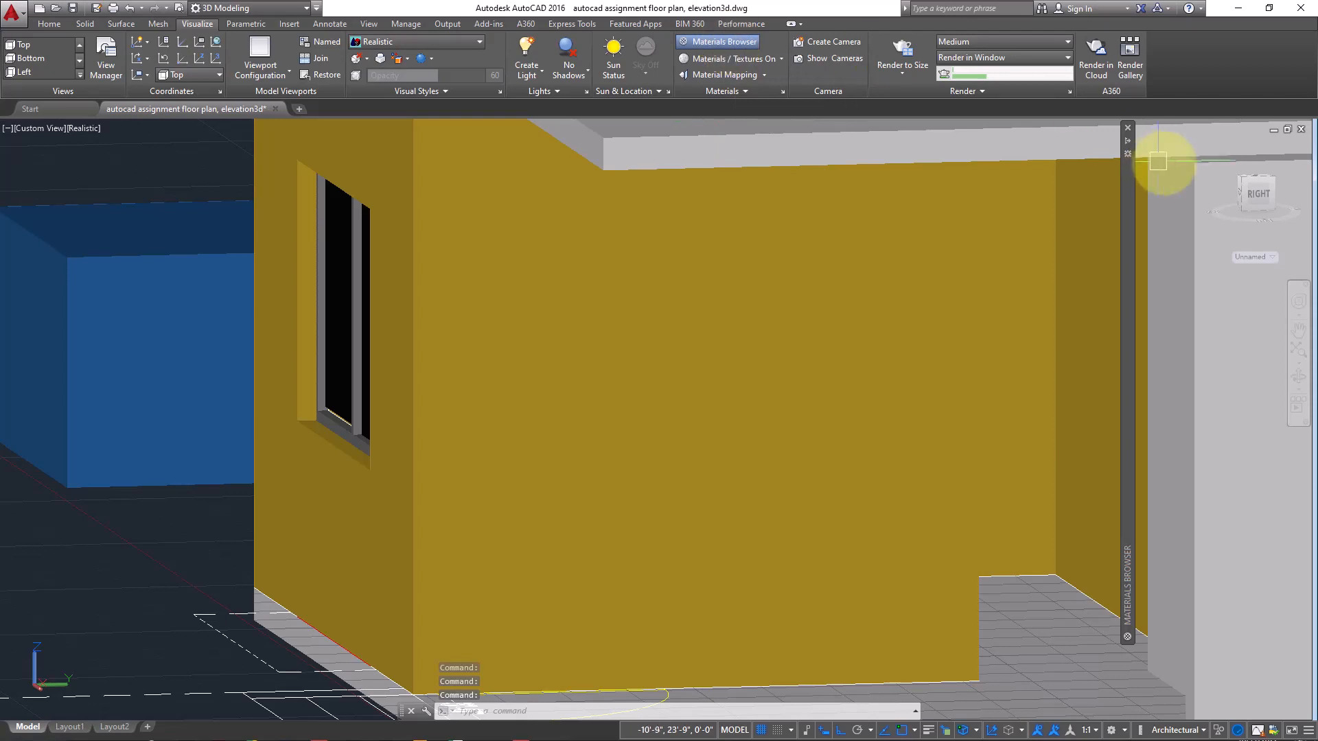
{"action": "mouse_move", "coordinate": [1123, 137]}
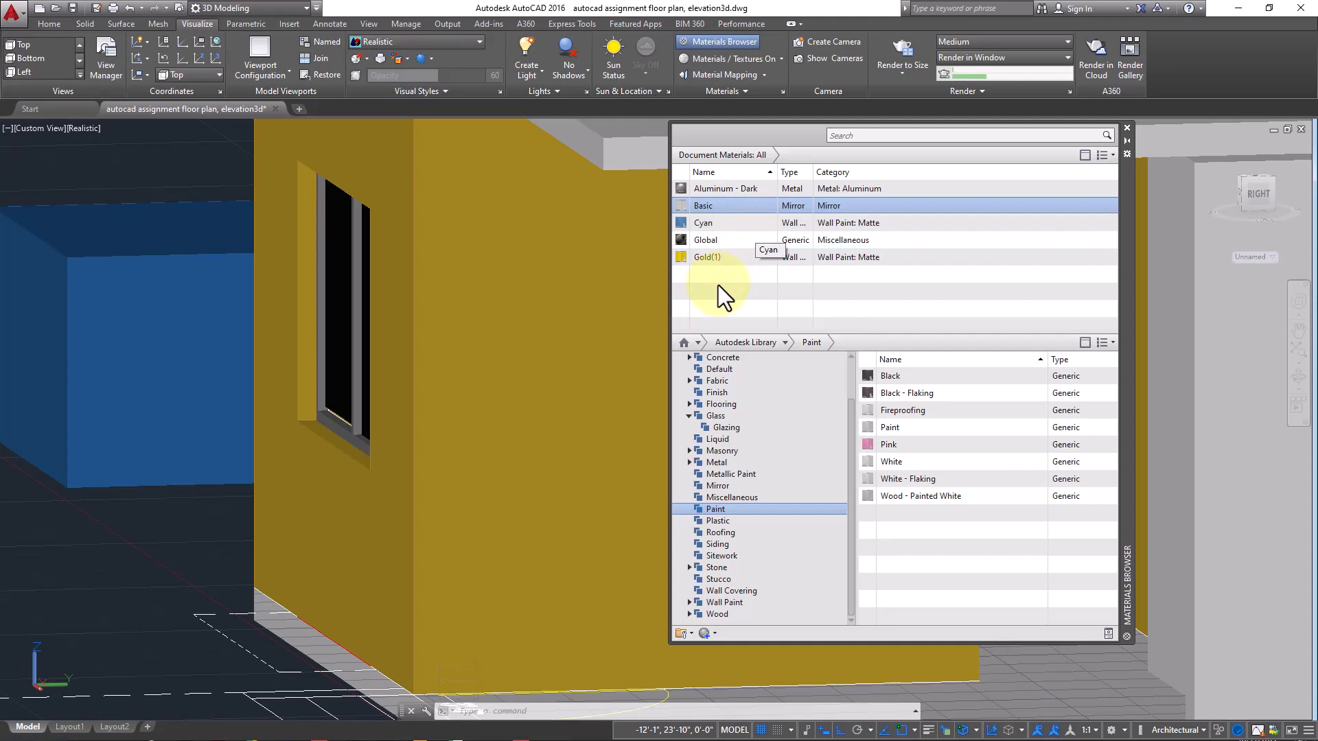
{"action": "left_click", "coordinate": [717, 240]}
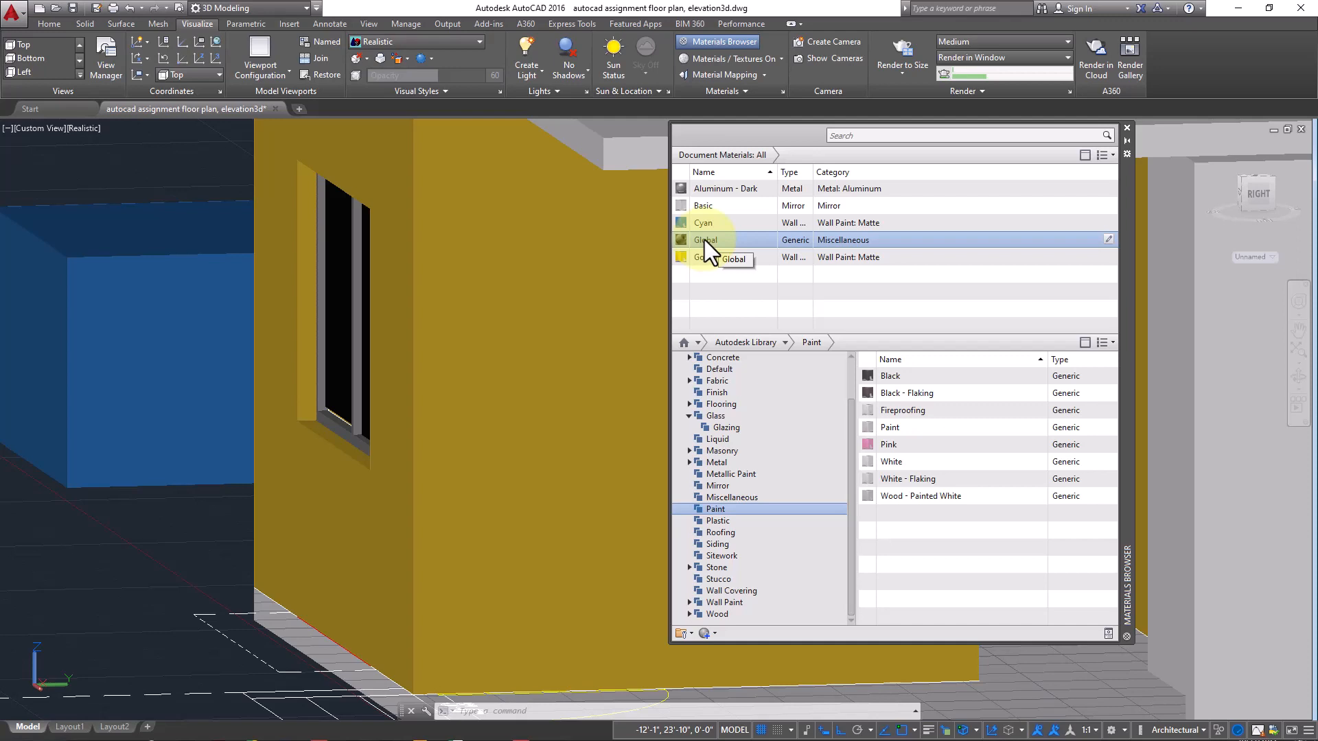
Step: Duplicate the Global document material and name the copy "my wall paint"
{"action": "right_click", "coordinate": [704, 240]}
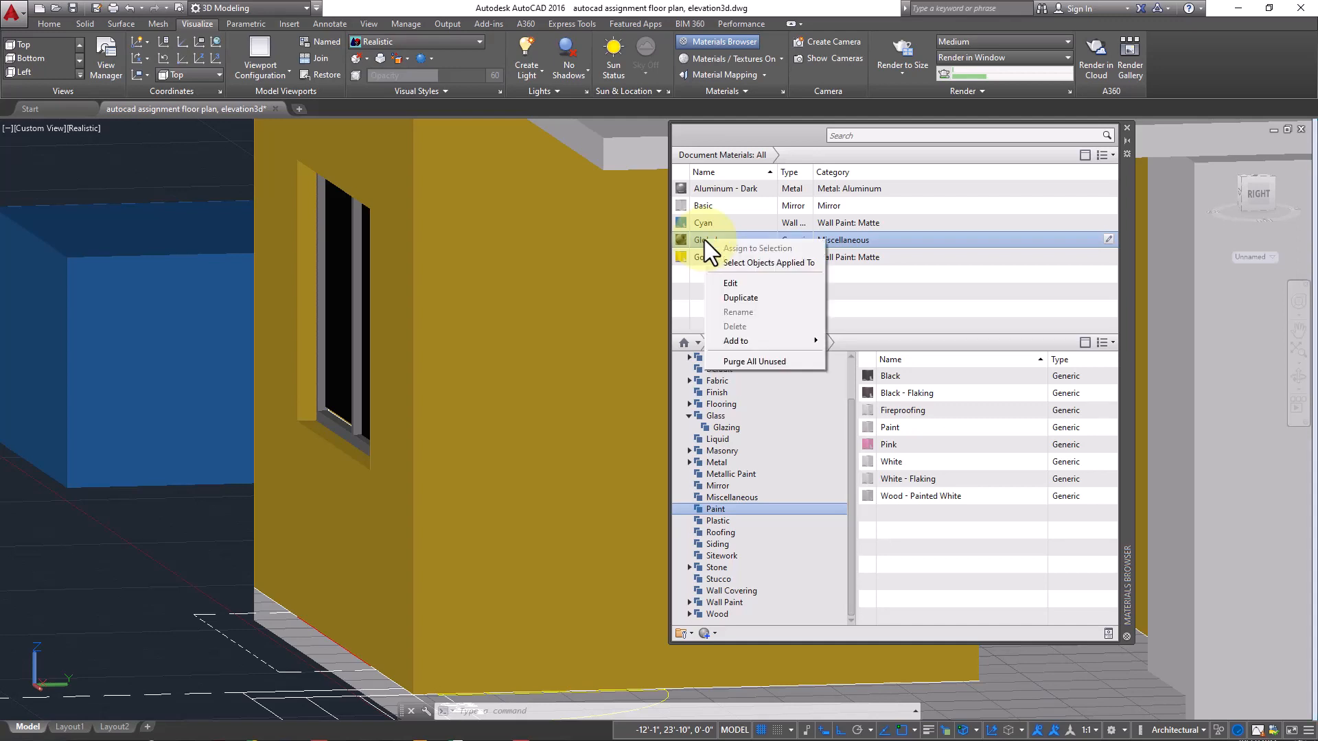
{"action": "left_click", "coordinate": [760, 299]}
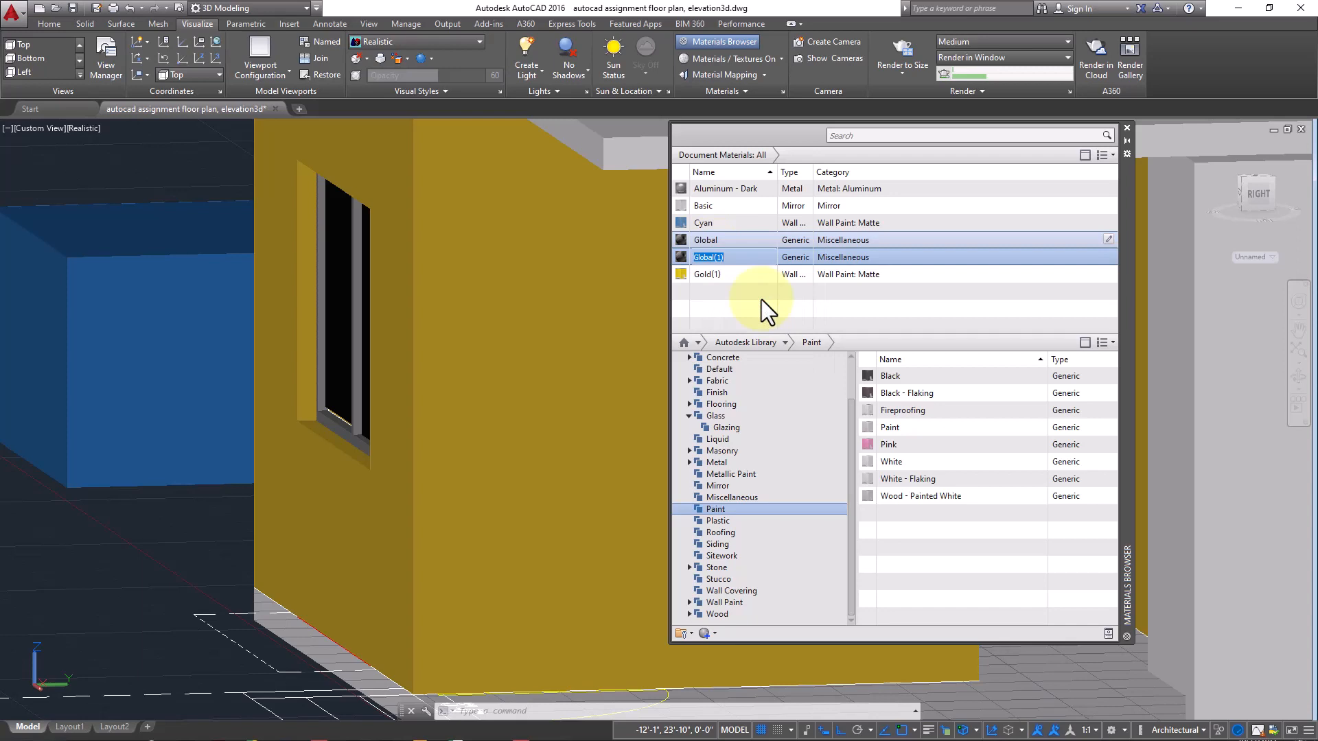
{"action": "type", "text": "my wall paint"}
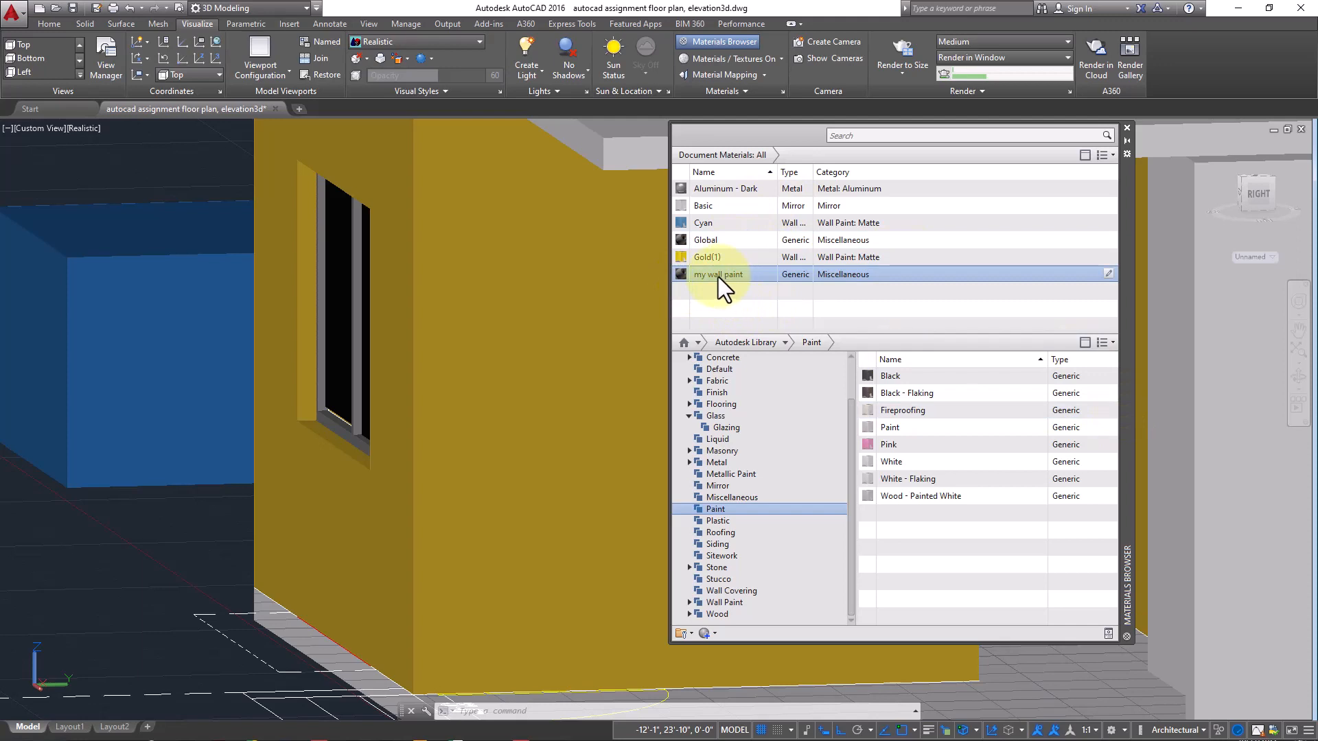
Step: Edit the my wall paint material and set its generic color to pale yellow, RGB 224 223 159
{"action": "double_click", "coordinate": [682, 275]}
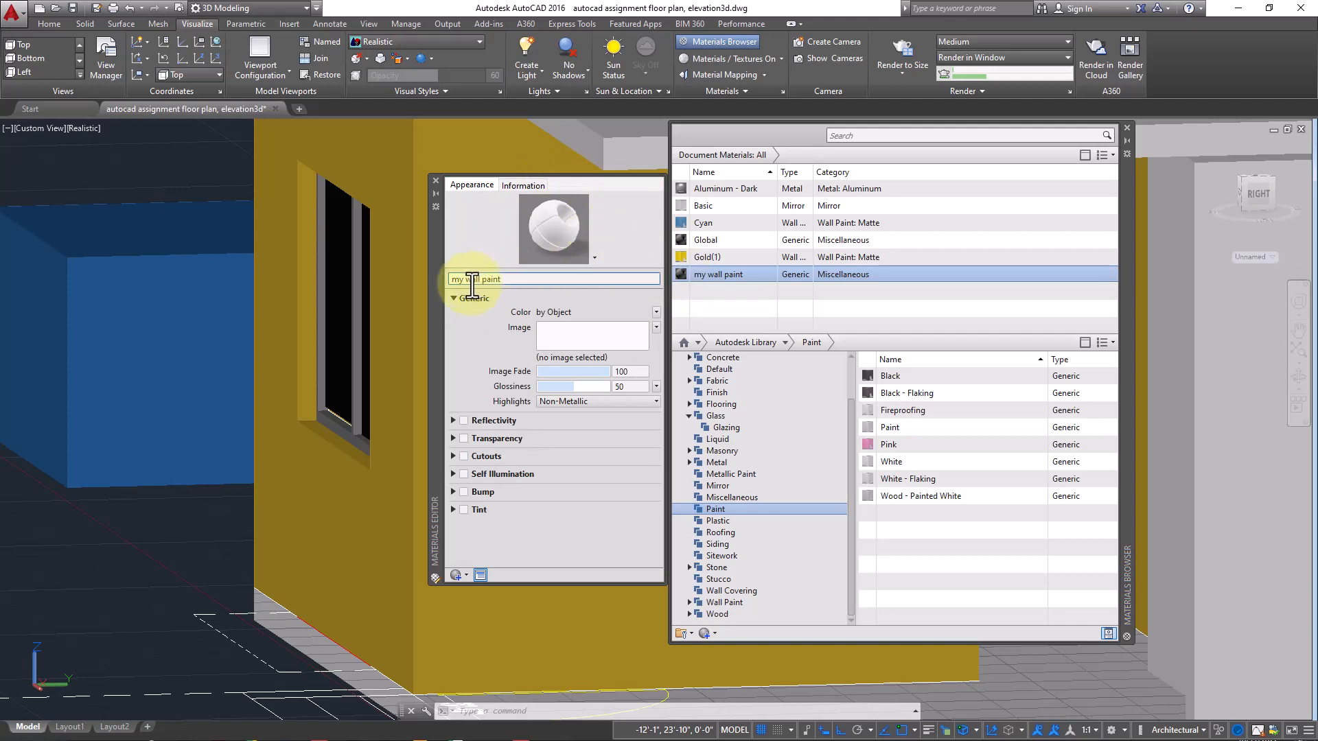
{"action": "left_click", "coordinate": [657, 313]}
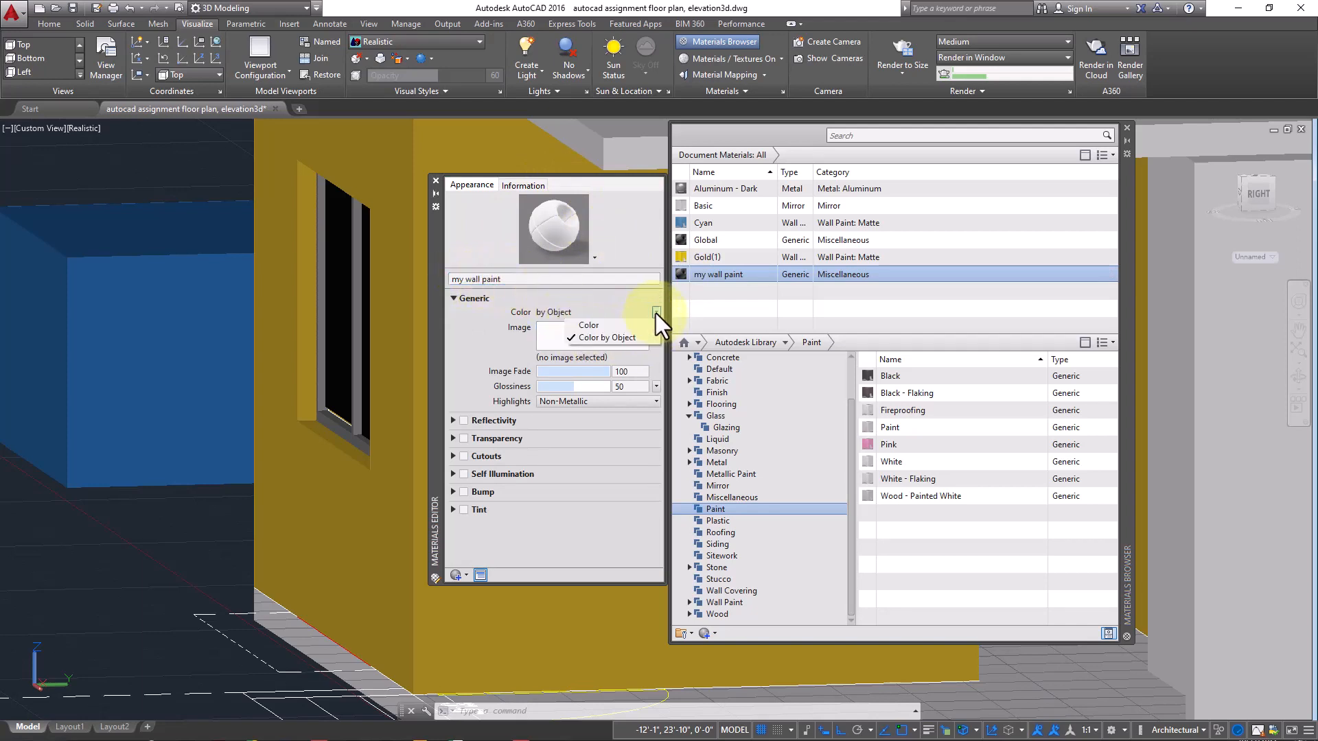
{"action": "left_click", "coordinate": [594, 338]}
{"action": "left_click", "coordinate": [592, 311]}
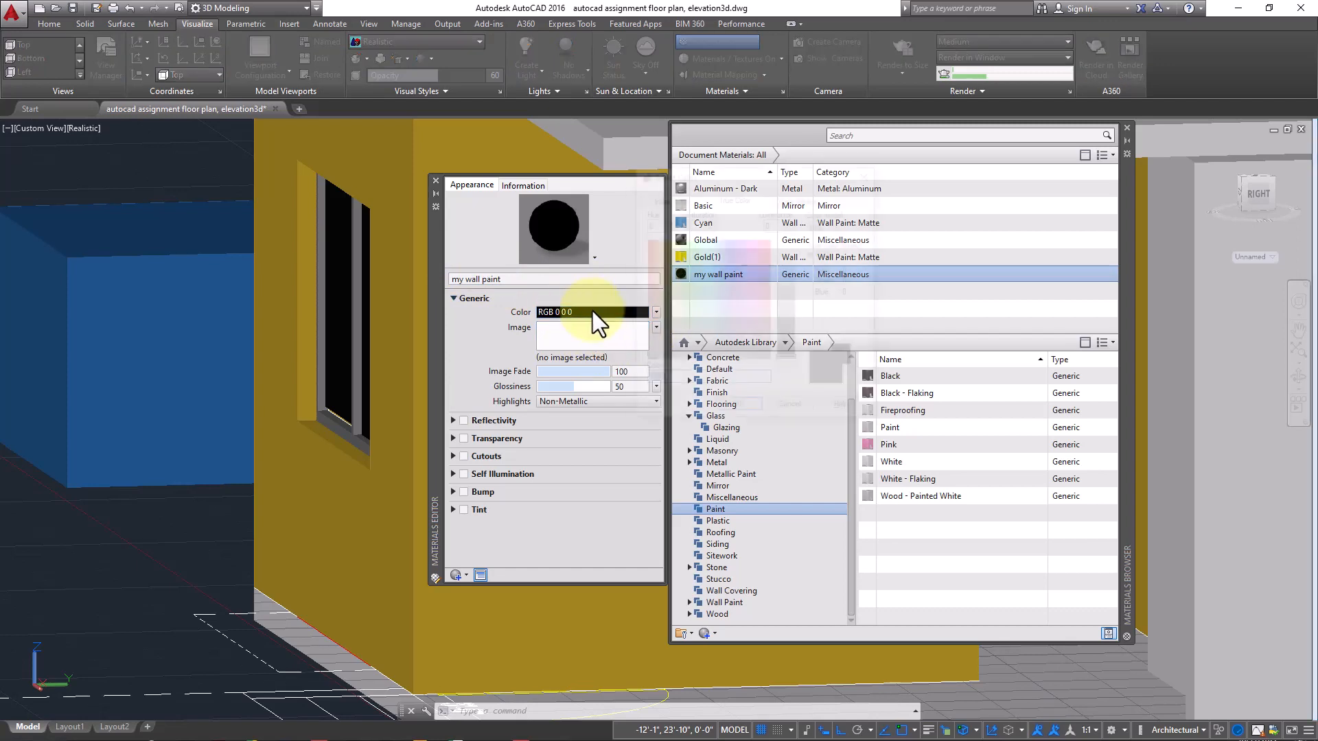
{"action": "left_click", "coordinate": [788, 274]}
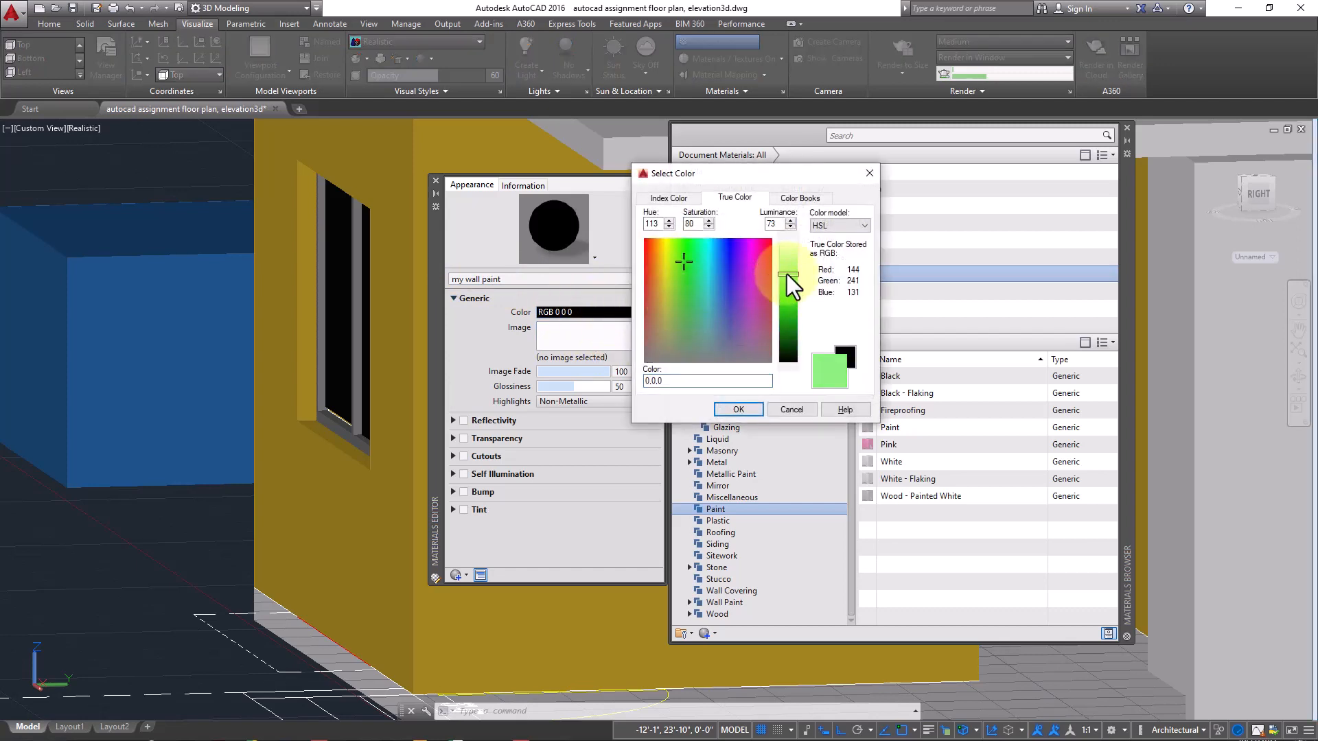
{"action": "left_click_drag", "start_coordinate": [678, 265], "coordinate": [664, 297]}
{"action": "left_click", "coordinate": [788, 280]}
{"action": "left_click_drag", "start_coordinate": [789, 280], "coordinate": [790, 272]}
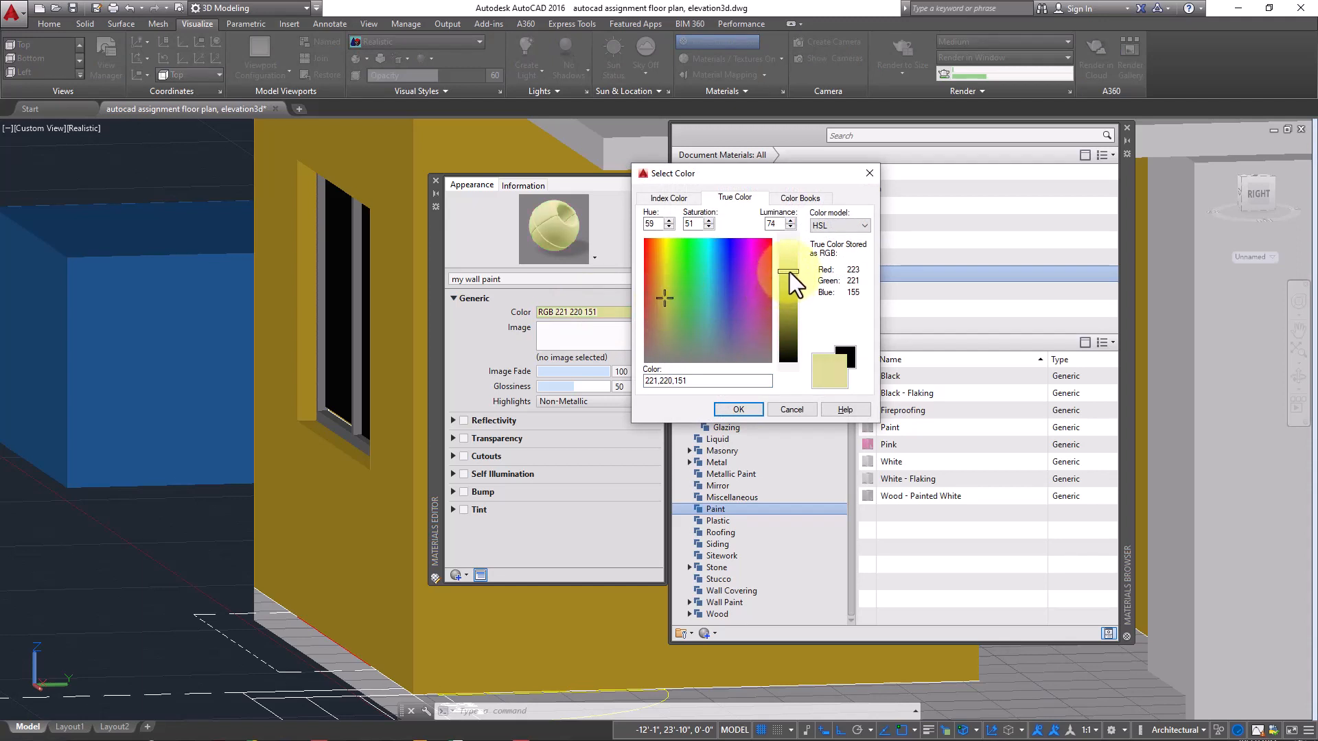
{"action": "left_click", "coordinate": [738, 407]}
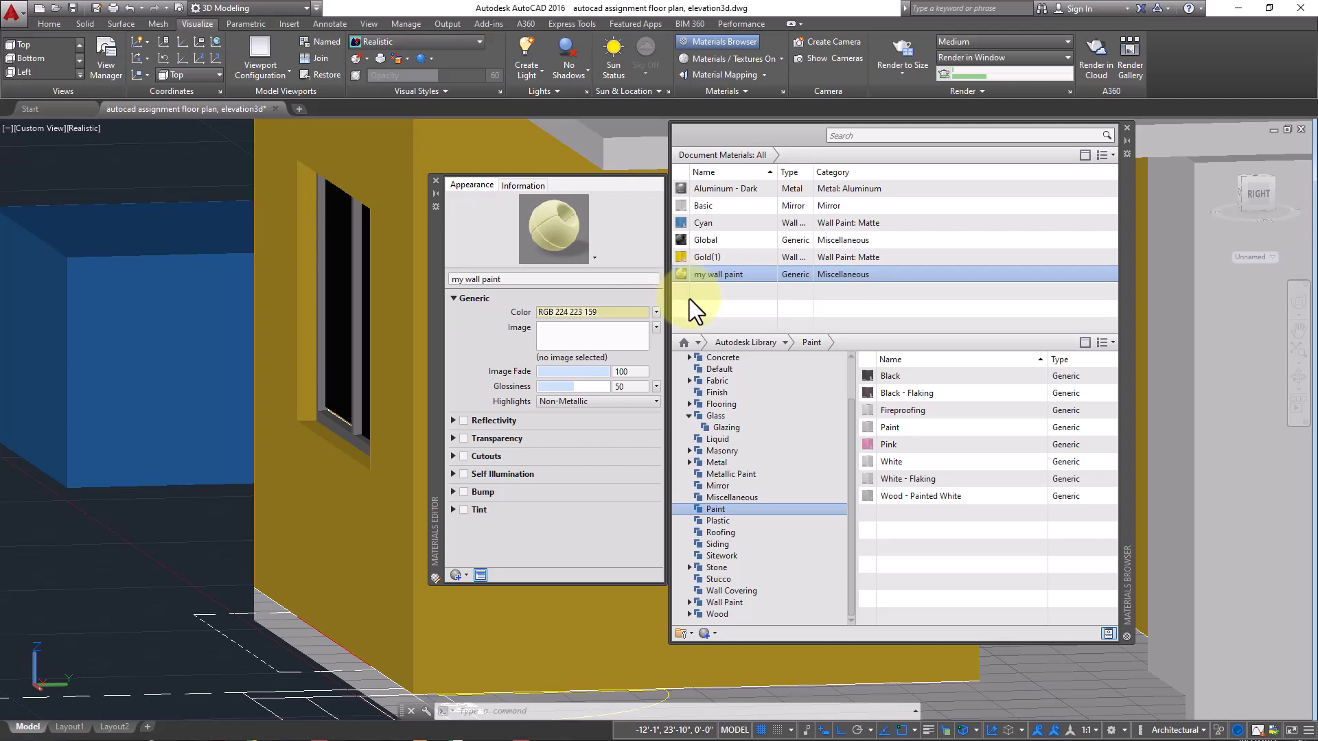
Step: Apply the my wall paint material to the golden house wall and look through the texture files available for its image
{"action": "left_click", "coordinate": [319, 507]}
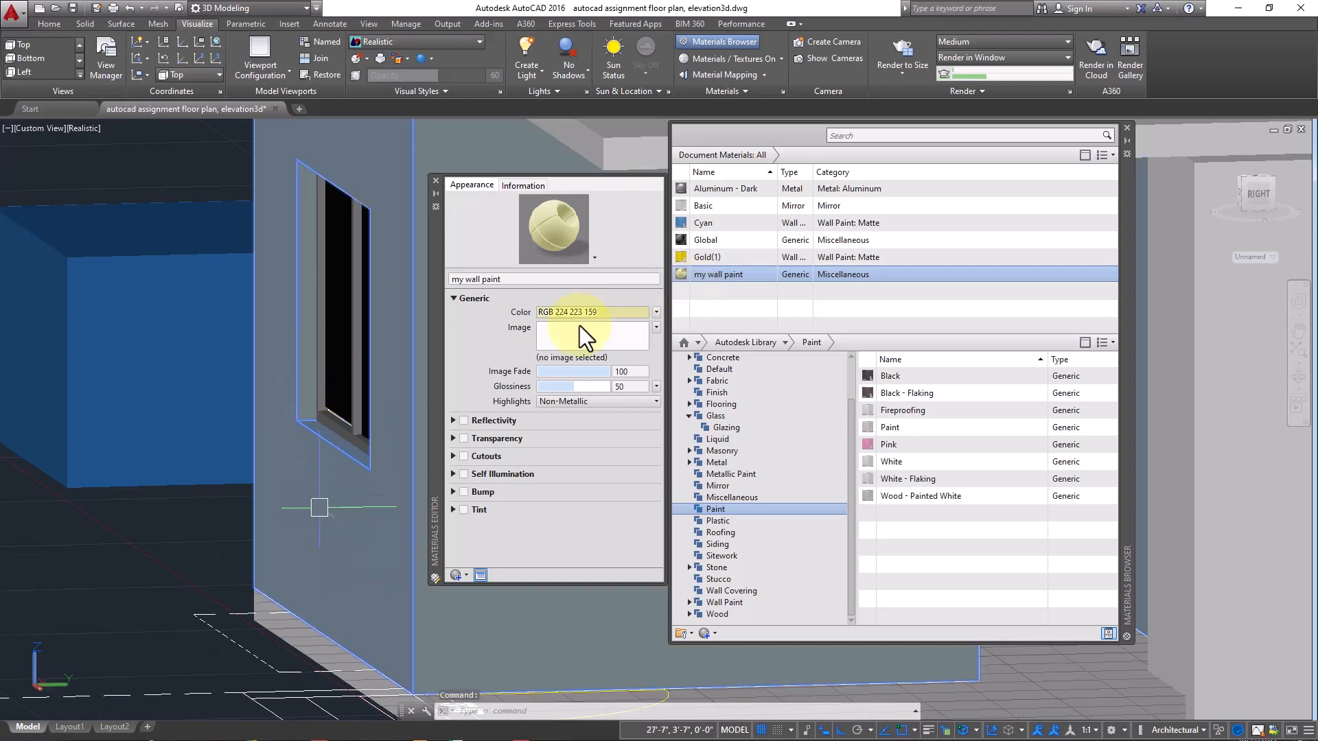
{"action": "mouse_move", "coordinate": [678, 274]}
{"action": "left_mouse_down"}
{"action": "mouse_move", "coordinate": [364, 494]}
{"action": "mouse_move", "coordinate": [348, 521]}
{"action": "left_mouse_up"}
{"action": "scroll", "coordinate": [284, 478], "scroll_direction": "up", "scroll_amount": 2}
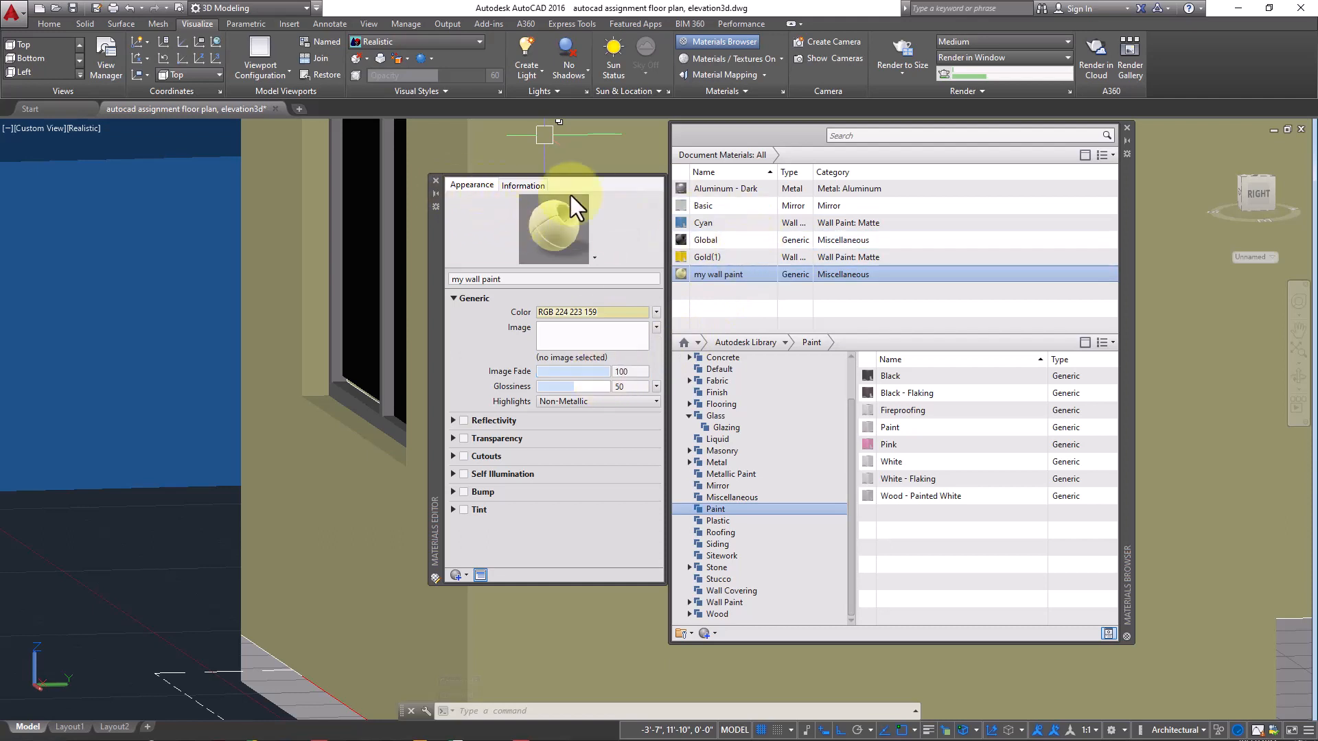
{"action": "left_click", "coordinate": [579, 336]}
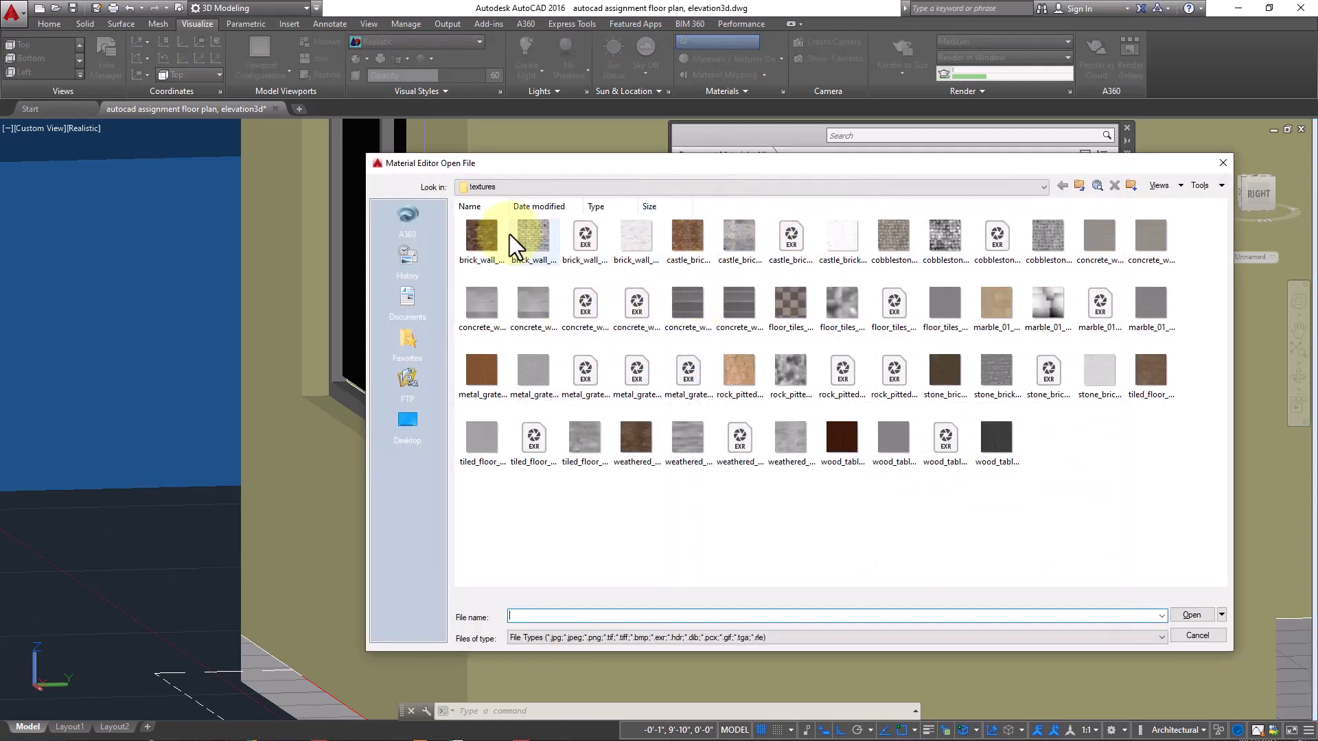
{"action": "left_click", "coordinate": [1223, 162]}
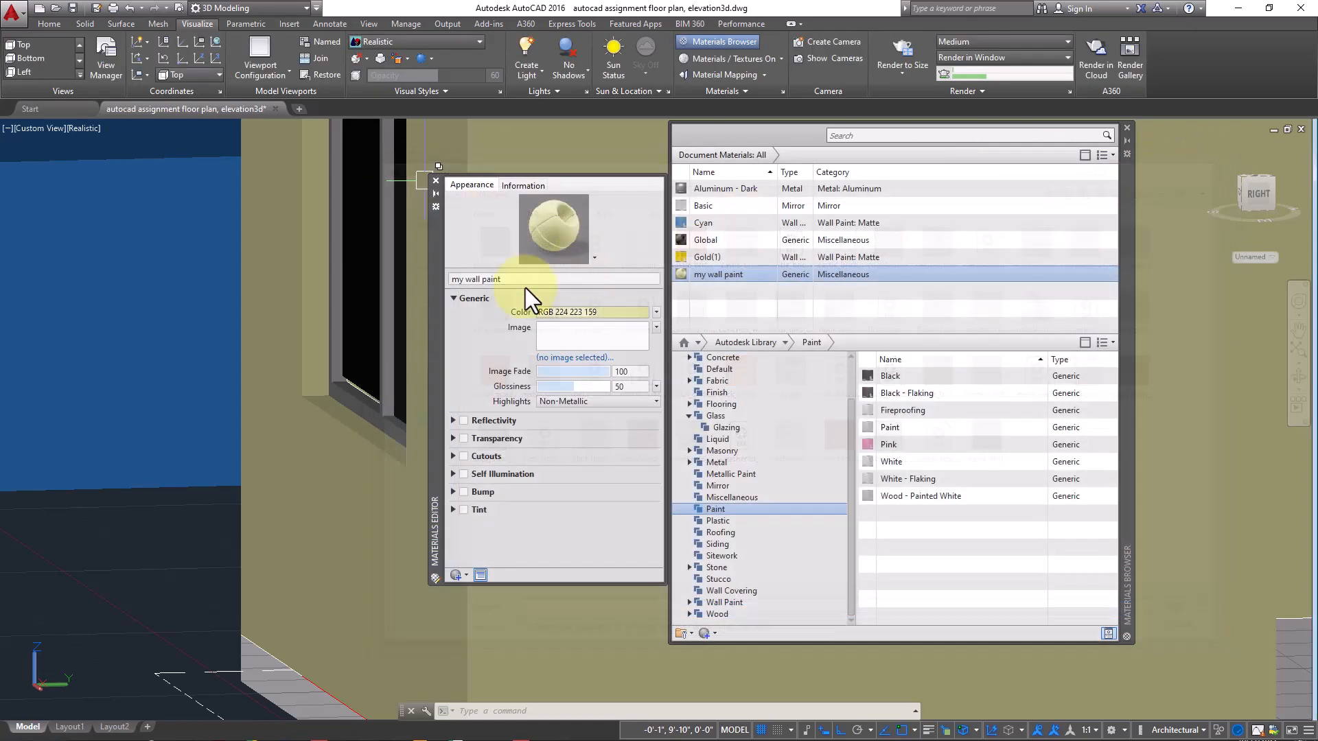
Step: Close the material's editor, then duplicate the Global material and name the copy "floor tiles"
{"action": "middle_click_drag", "start_coordinate": [480, 439], "coordinate": [147, 330]}
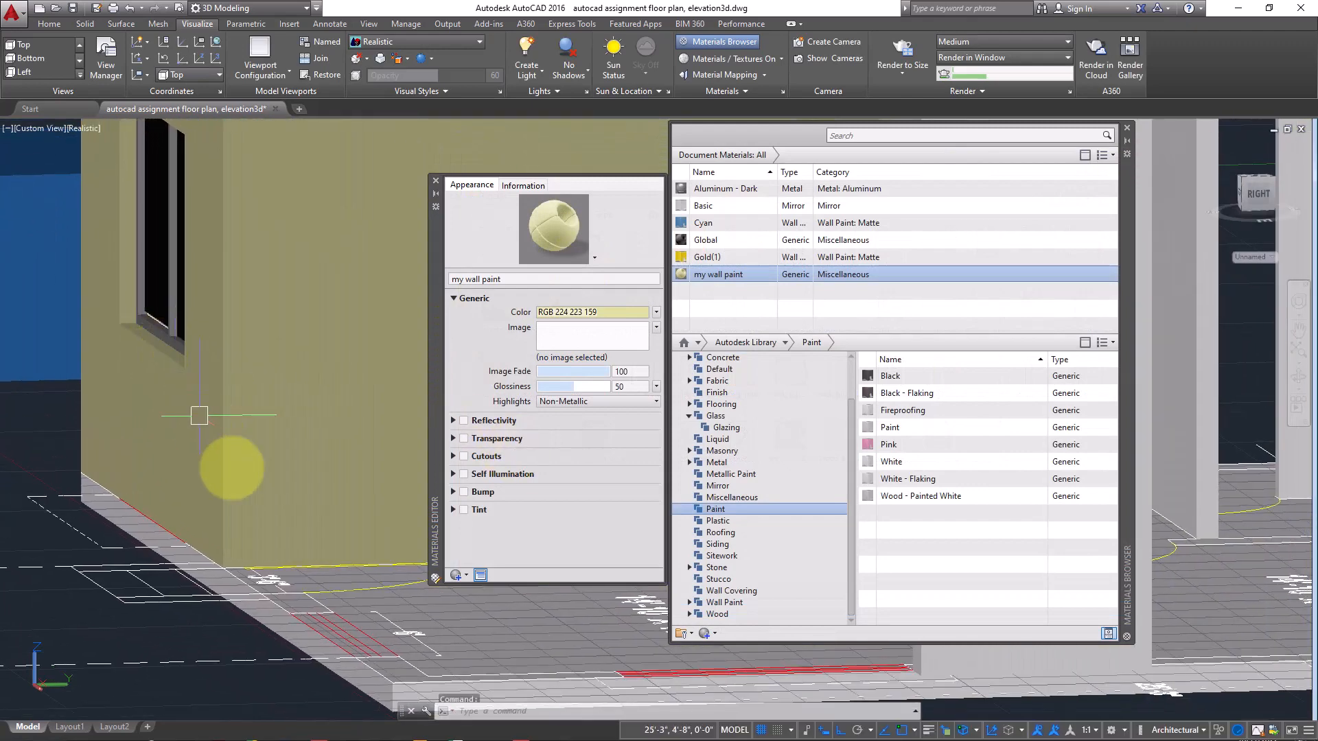
{"action": "scroll", "coordinate": [307, 583], "scroll_direction": "up", "scroll_amount": 2}
{"action": "middle_click_drag", "start_coordinate": [308, 583], "coordinate": [192, 387]}
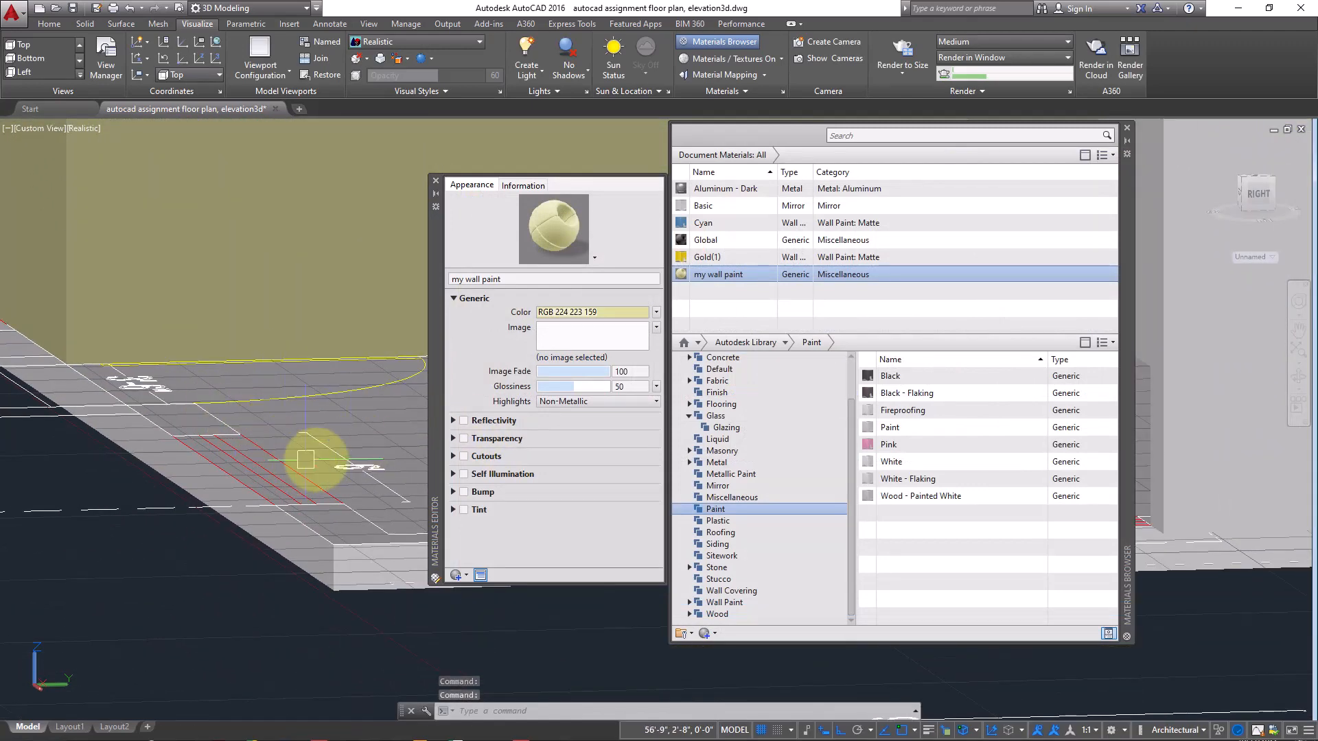
{"action": "scroll", "coordinate": [228, 473], "scroll_direction": "down", "scroll_amount": 2}
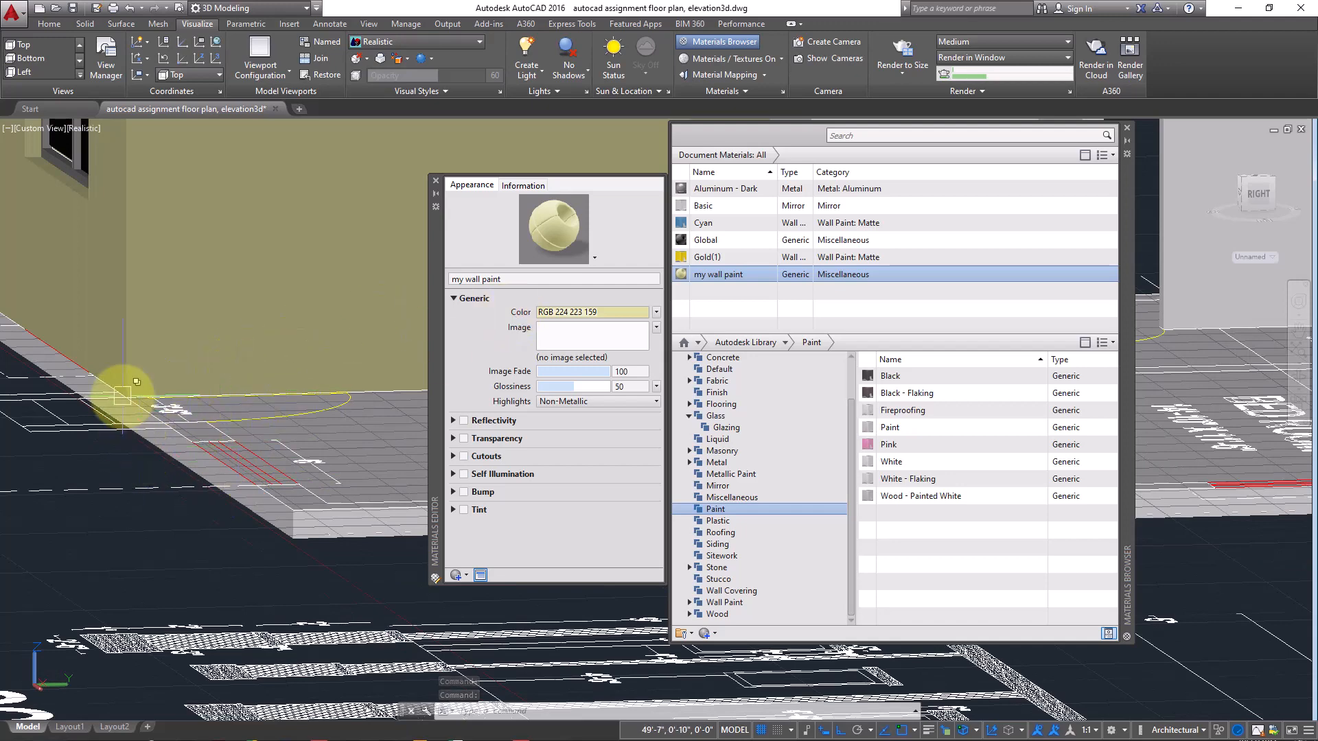
{"action": "middle_click_drag", "start_coordinate": [122, 390], "coordinate": [7, 473], "text": "shift"}
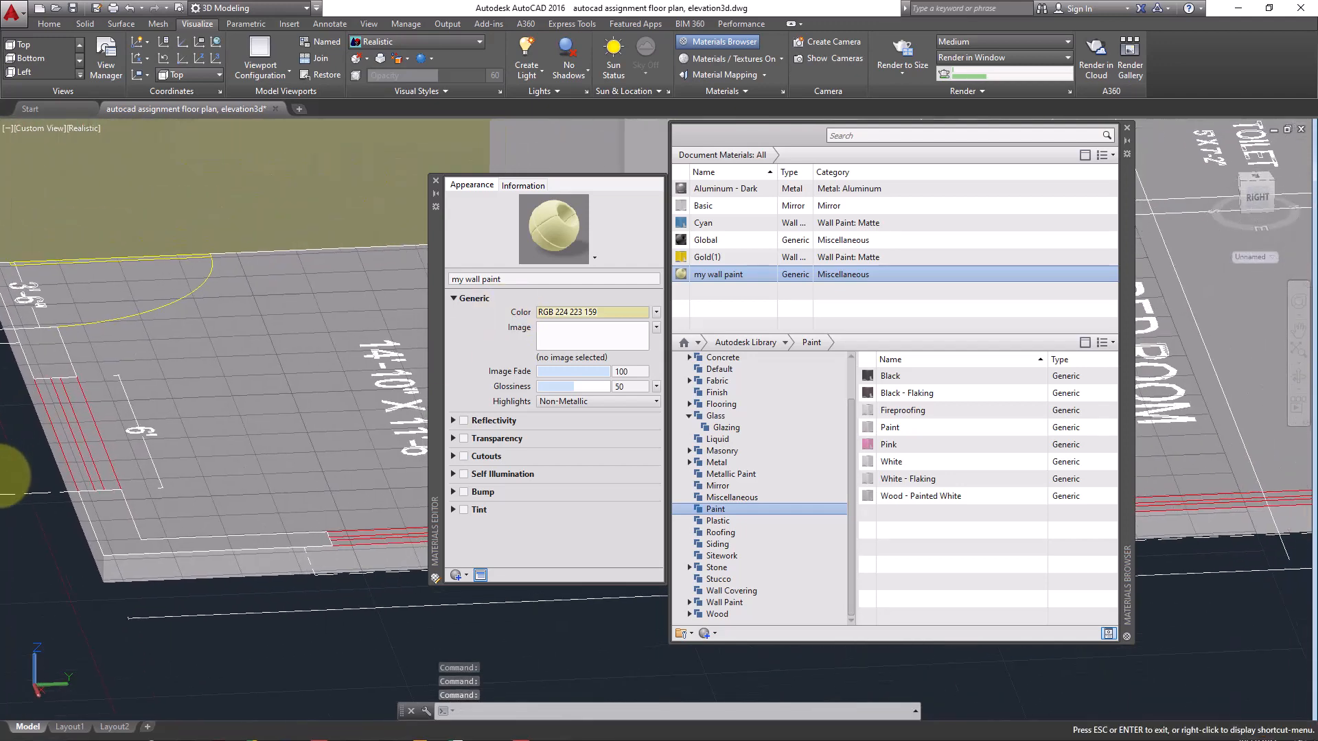
{"action": "key", "text": "Escape"}
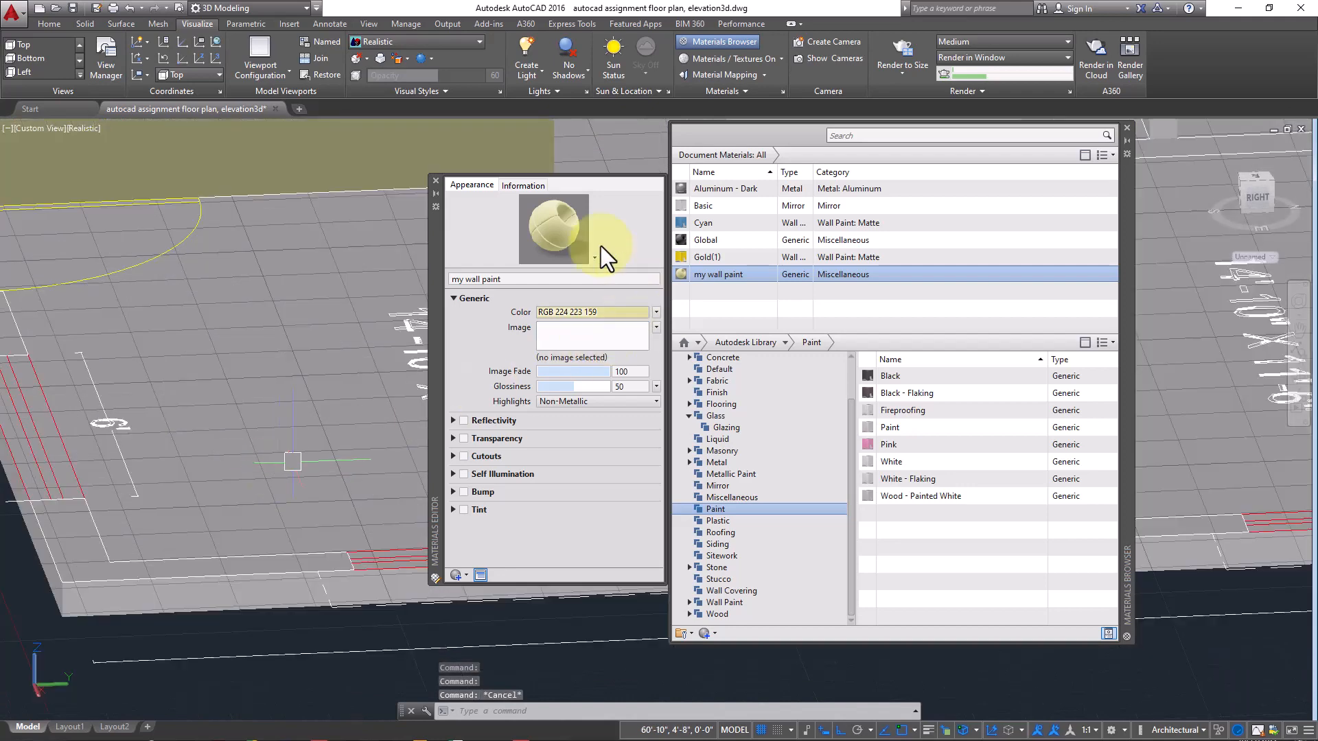
{"action": "left_click", "coordinate": [436, 181]}
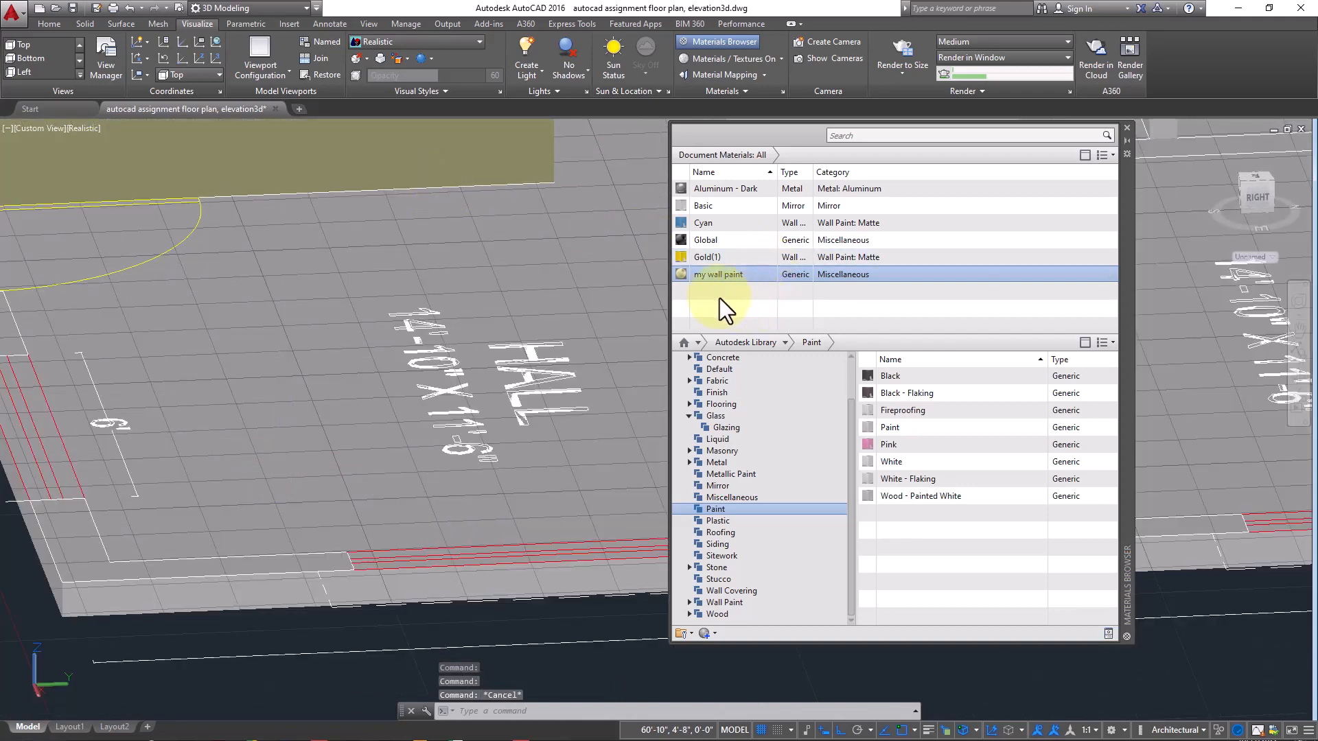
{"action": "right_click", "coordinate": [705, 238]}
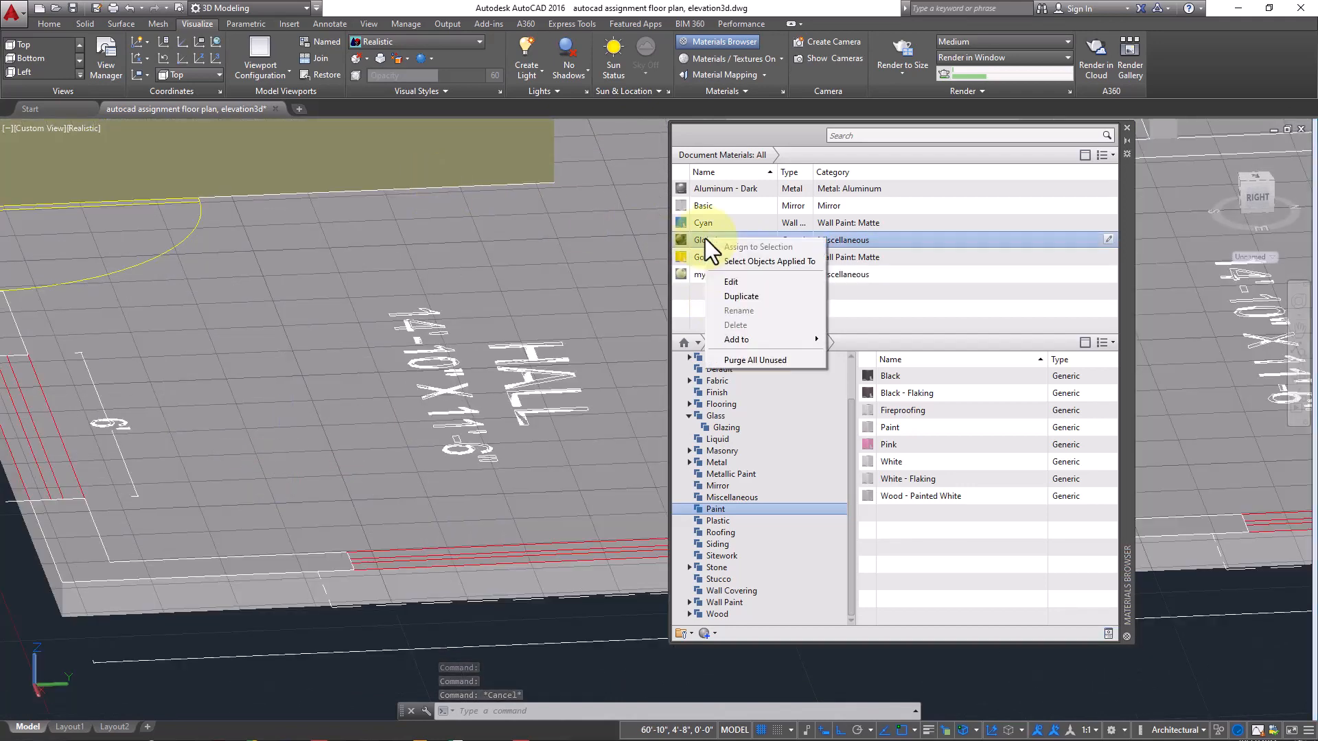
{"action": "left_click", "coordinate": [773, 299]}
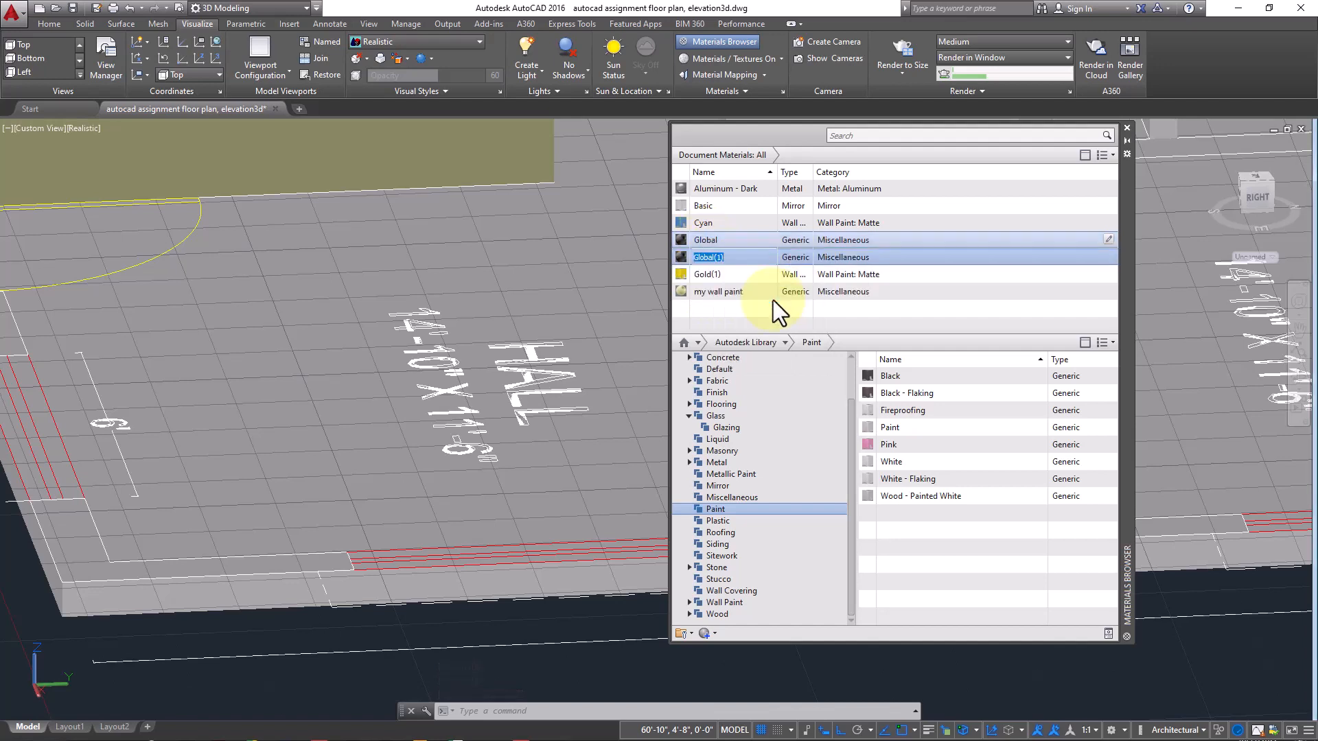
{"action": "type", "text": "floor tiles"}
Step: Edit the floor tiles material and load floor_tiles_06_diff_1k.jpg as its generic image
{"action": "double_click", "coordinate": [685, 241]}
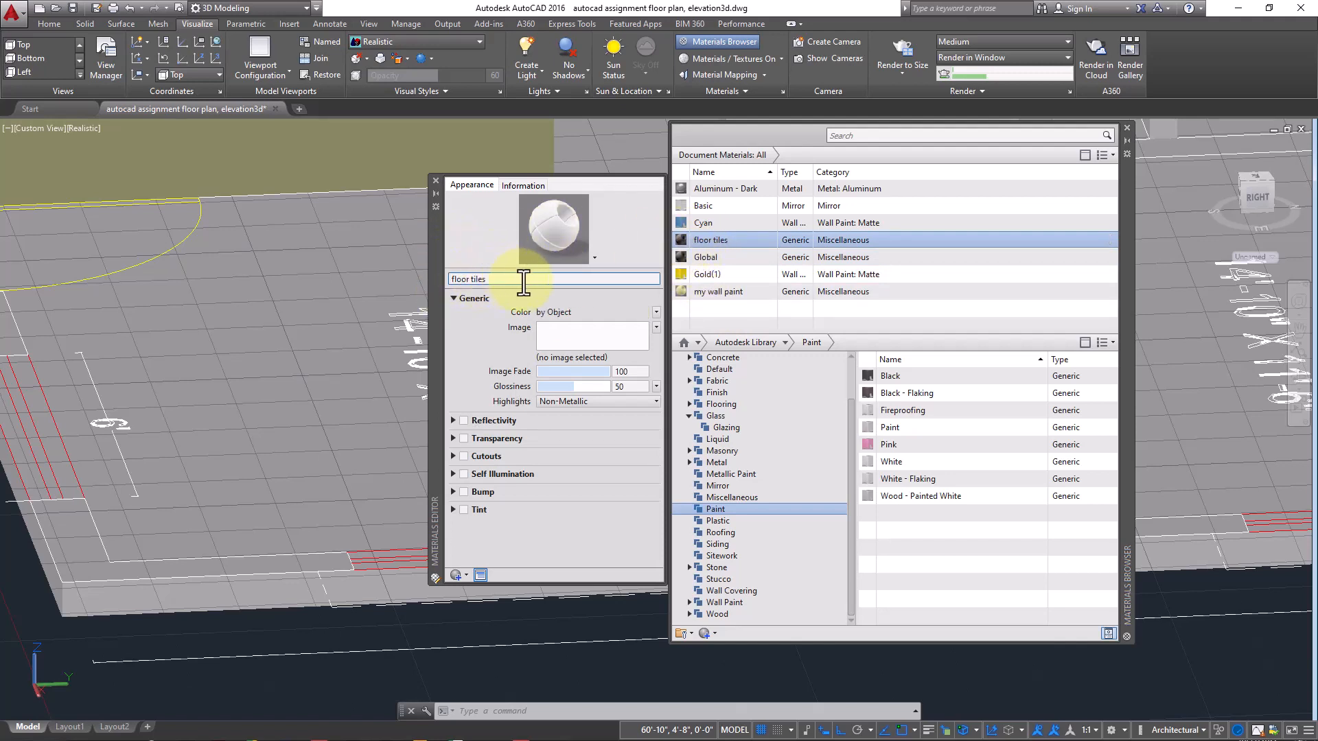
{"action": "left_click", "coordinate": [591, 343]}
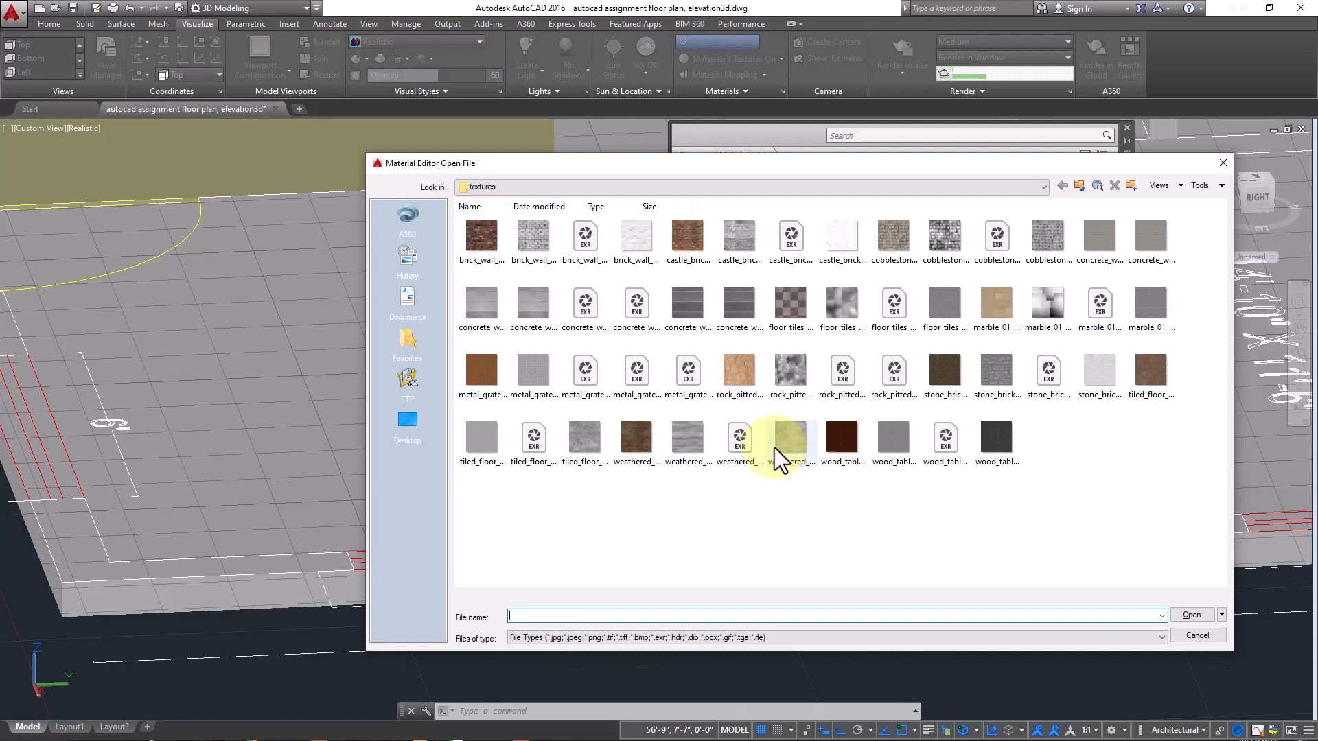
{"action": "double_click", "coordinate": [784, 311]}
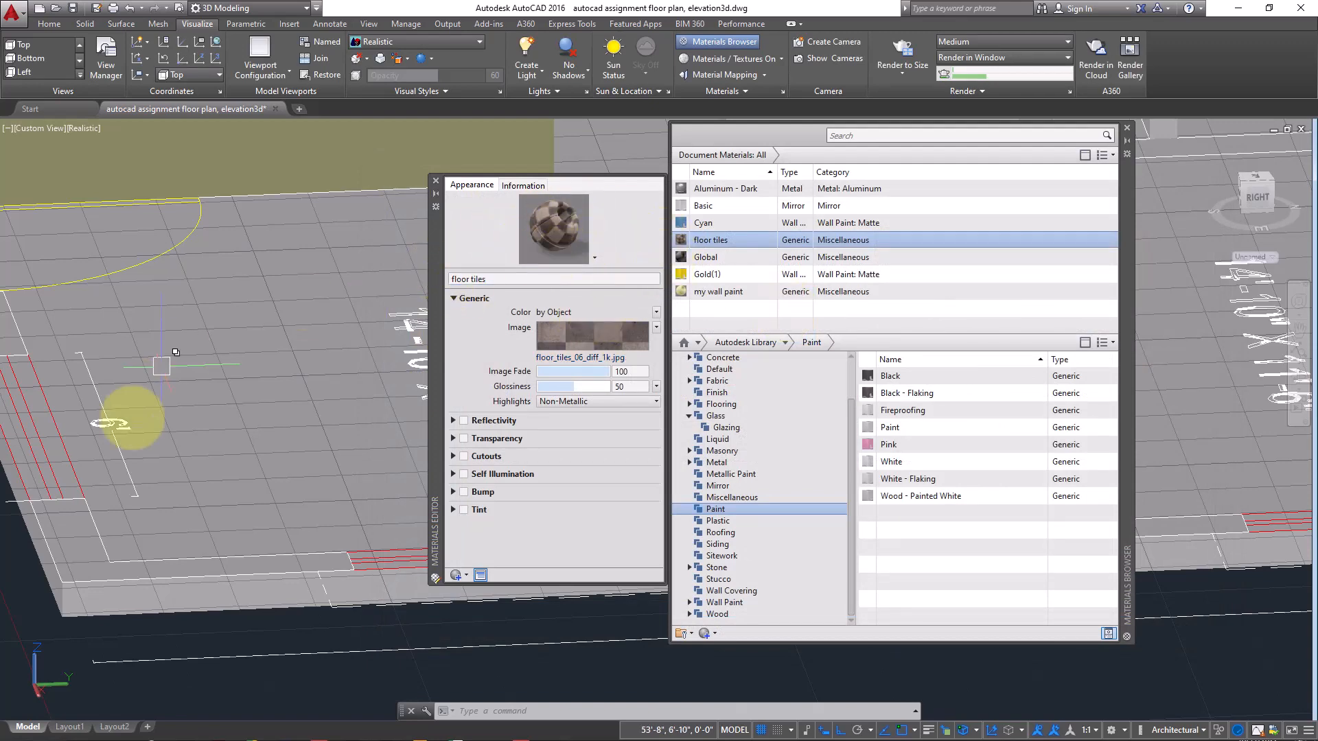
Step: Assign the floor tiles material to the house's floor slab and clear the selection
{"action": "scroll", "coordinate": [116, 536], "scroll_direction": "up", "scroll_amount": 3}
{"action": "scroll", "coordinate": [142, 529], "scroll_direction": "down", "scroll_amount": 4}
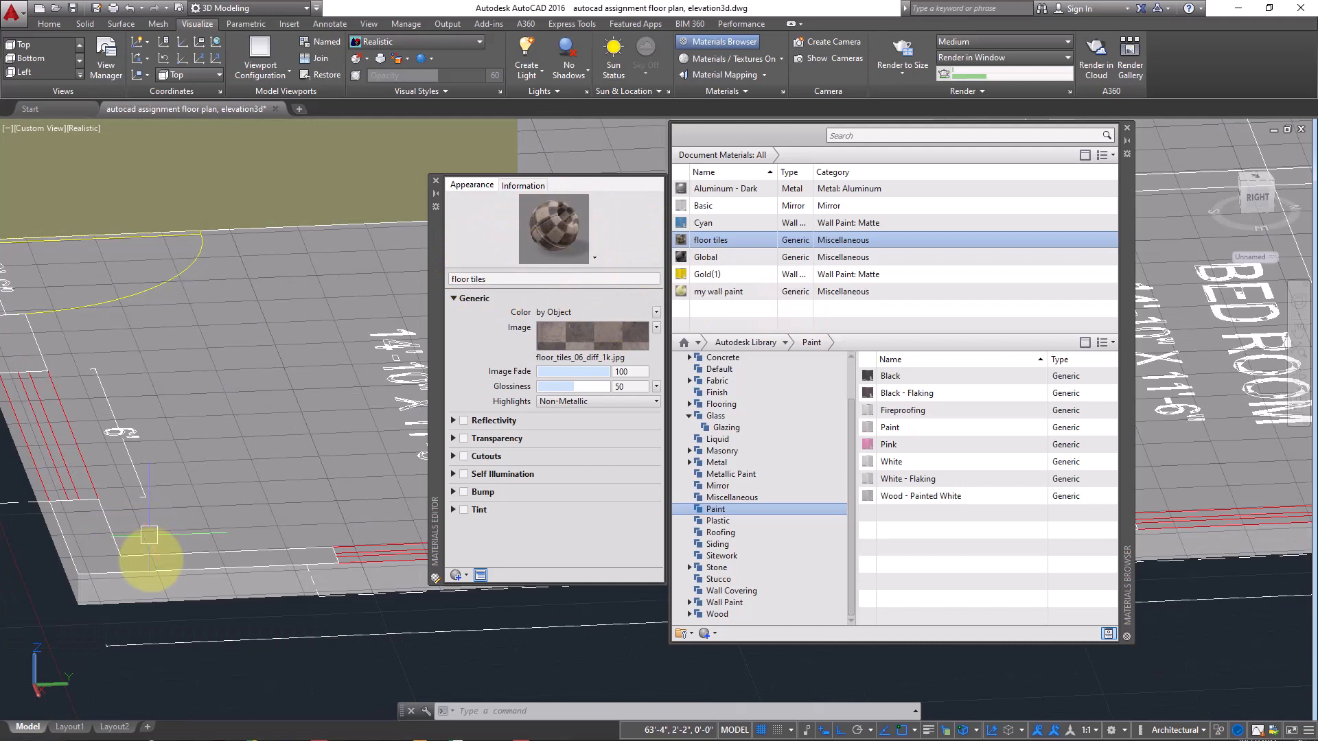
{"action": "left_click", "coordinate": [126, 591]}
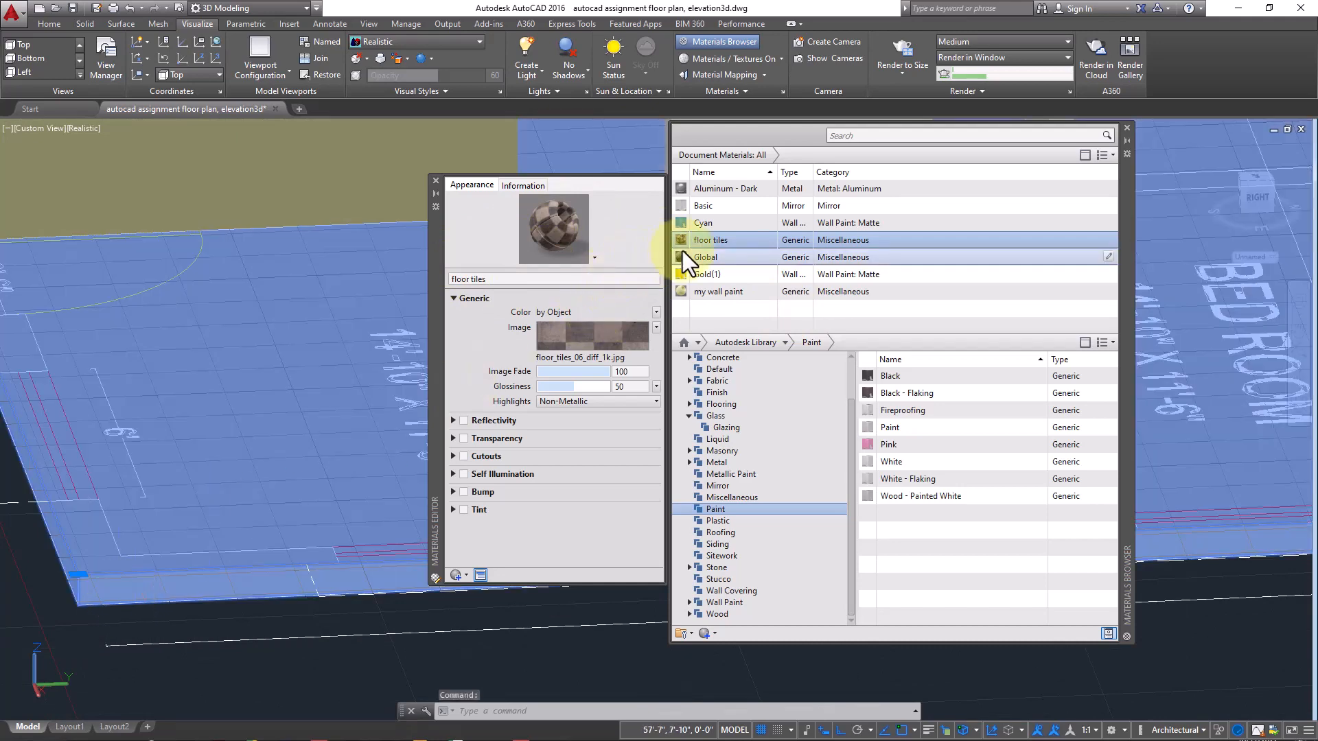
{"action": "right_click", "coordinate": [702, 240]}
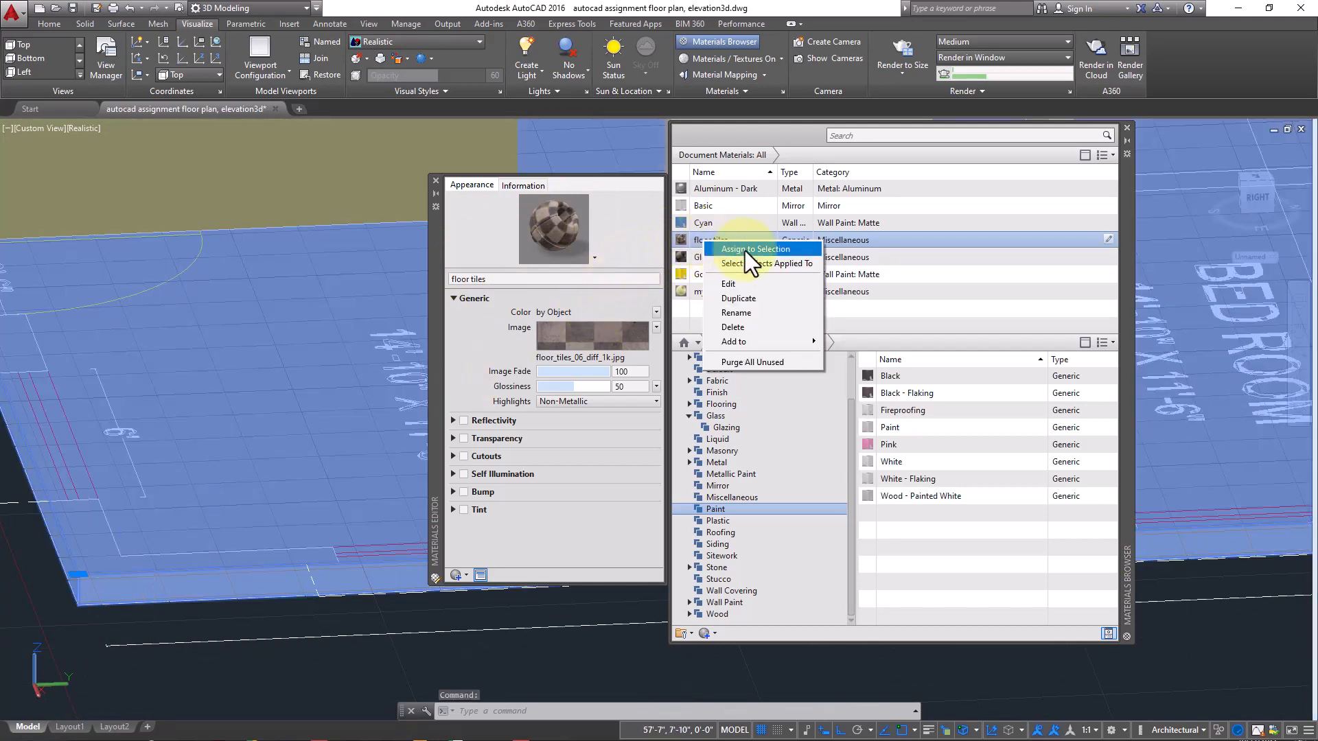
{"action": "left_click", "coordinate": [744, 250]}
{"action": "key", "text": "Escape"}
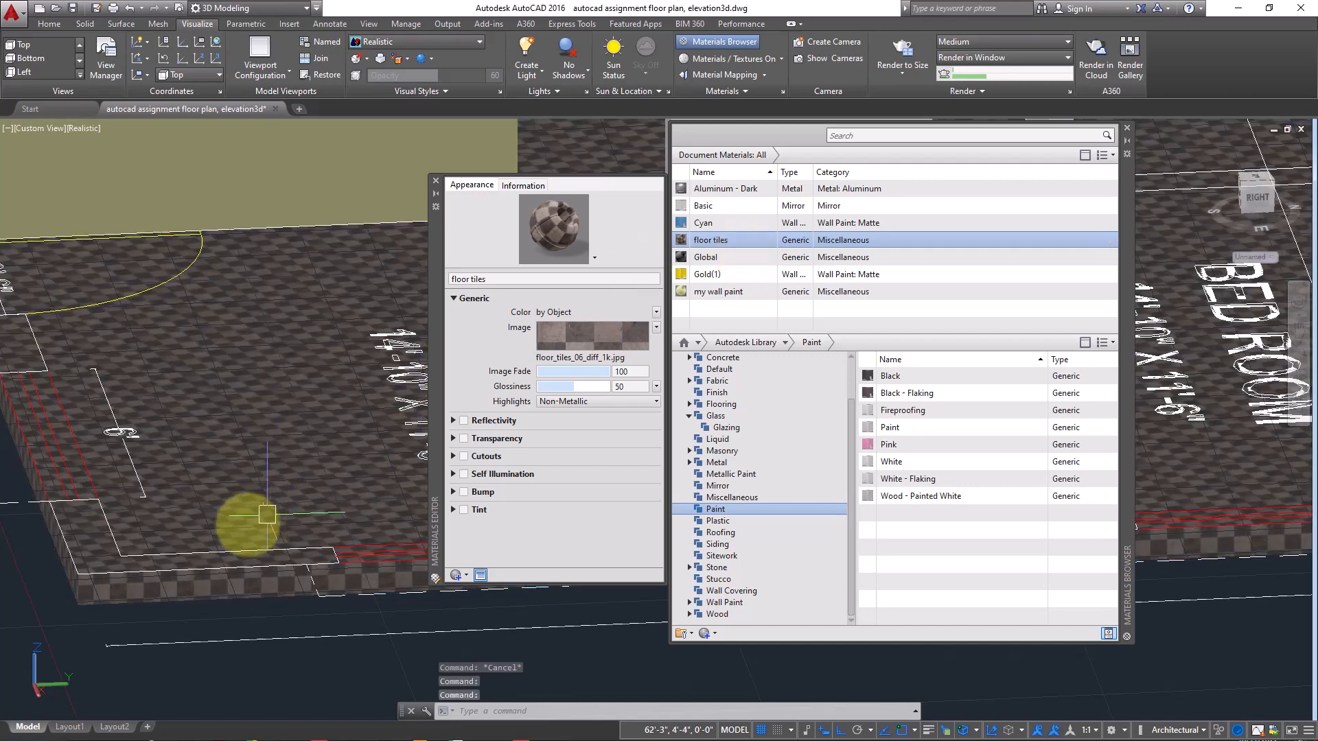
Step: Examine the tile texture on the floor slab's top, edges and corner from near and far
{"action": "scroll", "coordinate": [267, 514], "scroll_direction": "up", "scroll_amount": 5}
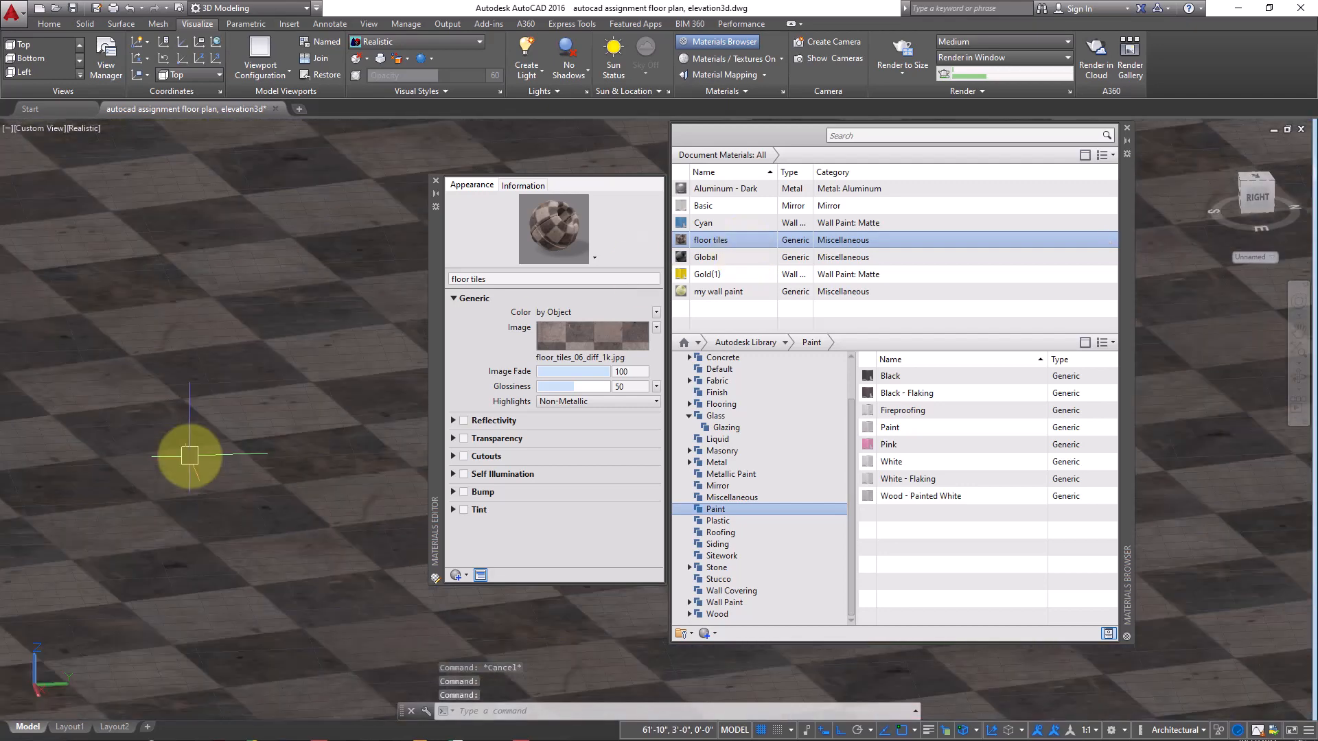
{"action": "scroll", "coordinate": [190, 453], "scroll_direction": "down", "scroll_amount": 7}
{"action": "middle_click_drag", "start_coordinate": [198, 389], "coordinate": [197, 519]}
{"action": "scroll", "coordinate": [268, 450], "scroll_direction": "up", "scroll_amount": 4}
{"action": "scroll", "coordinate": [276, 506], "scroll_direction": "down", "scroll_amount": 3}
{"action": "scroll", "coordinate": [240, 473], "scroll_direction": "up", "scroll_amount": 2}
{"action": "scroll", "coordinate": [246, 474], "scroll_direction": "down", "scroll_amount": 5}
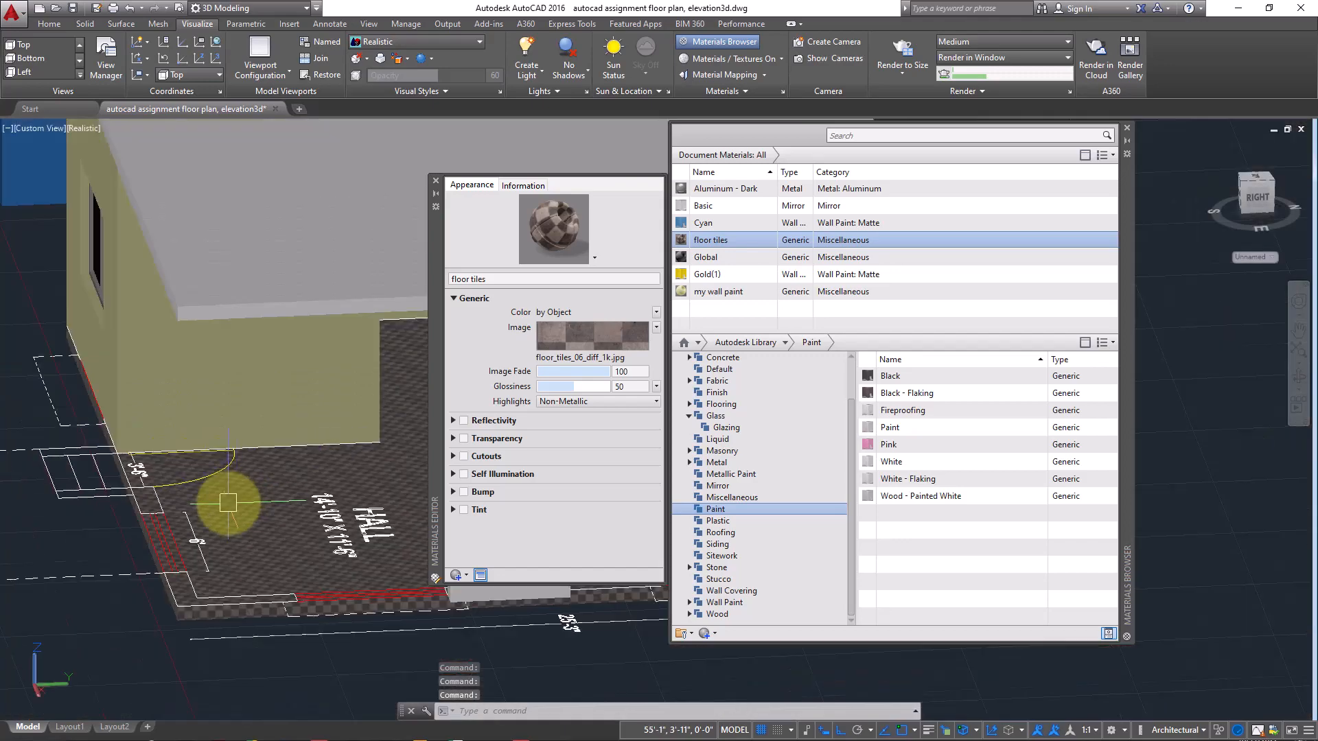
{"action": "middle_click_drag", "start_coordinate": [176, 575], "coordinate": [229, 488]}
{"action": "scroll", "coordinate": [224, 499], "scroll_direction": "up", "scroll_amount": 9}
{"action": "scroll", "coordinate": [189, 565], "scroll_direction": "up", "scroll_amount": 2}
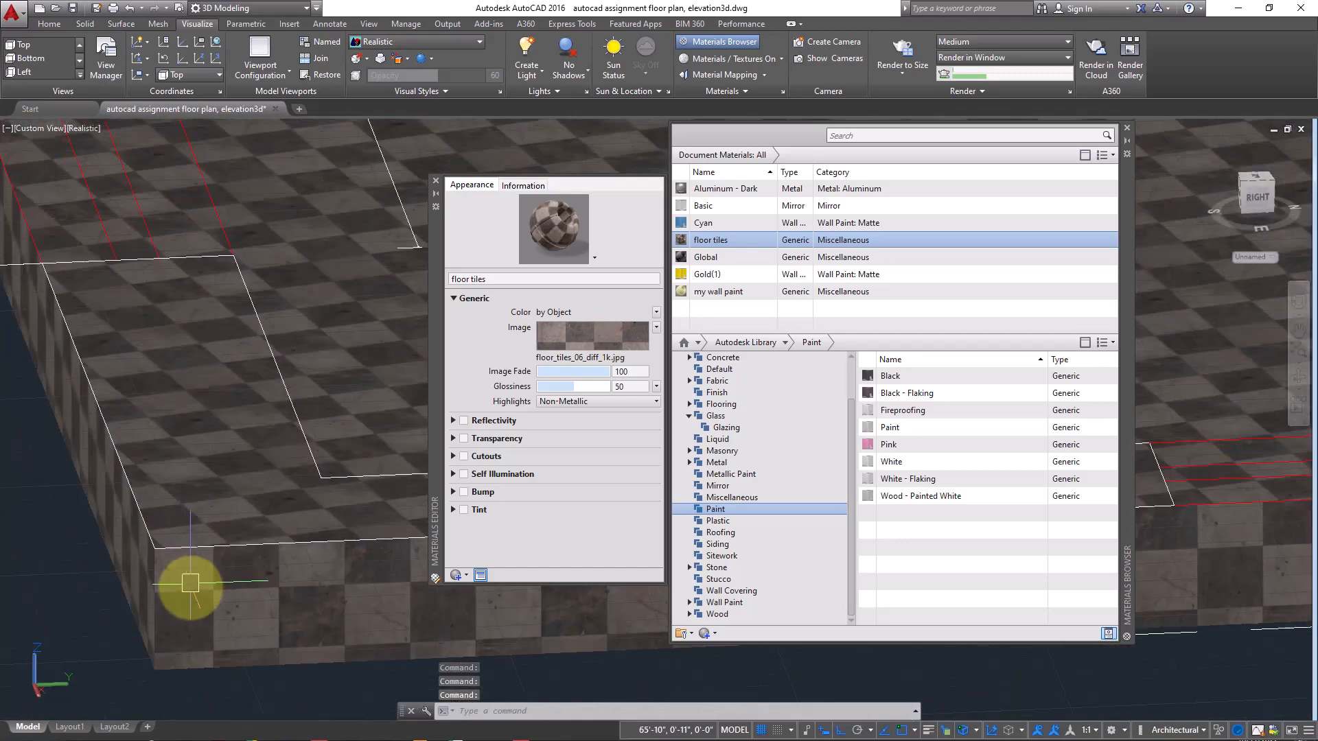
{"action": "middle_click_drag", "start_coordinate": [195, 604], "coordinate": [257, 489]}
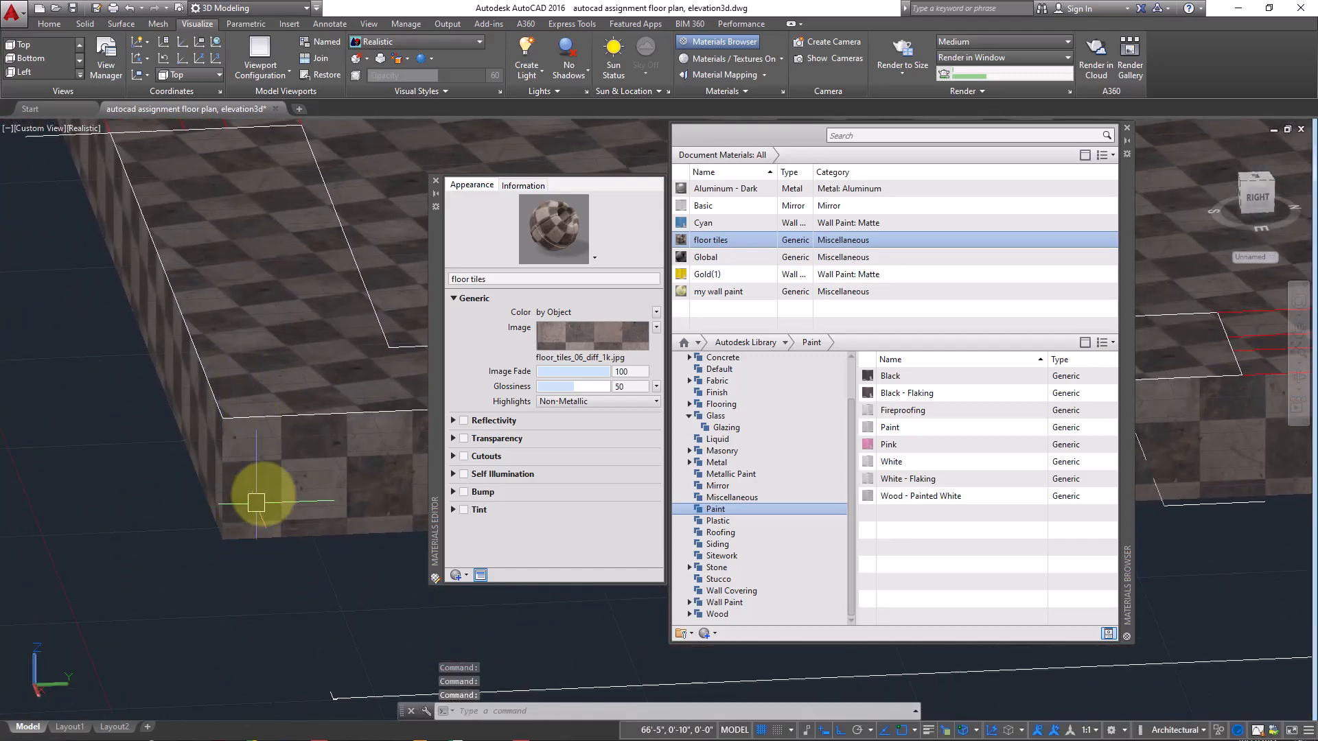
{"action": "middle_click_drag", "start_coordinate": [199, 420], "coordinate": [141, 594]}
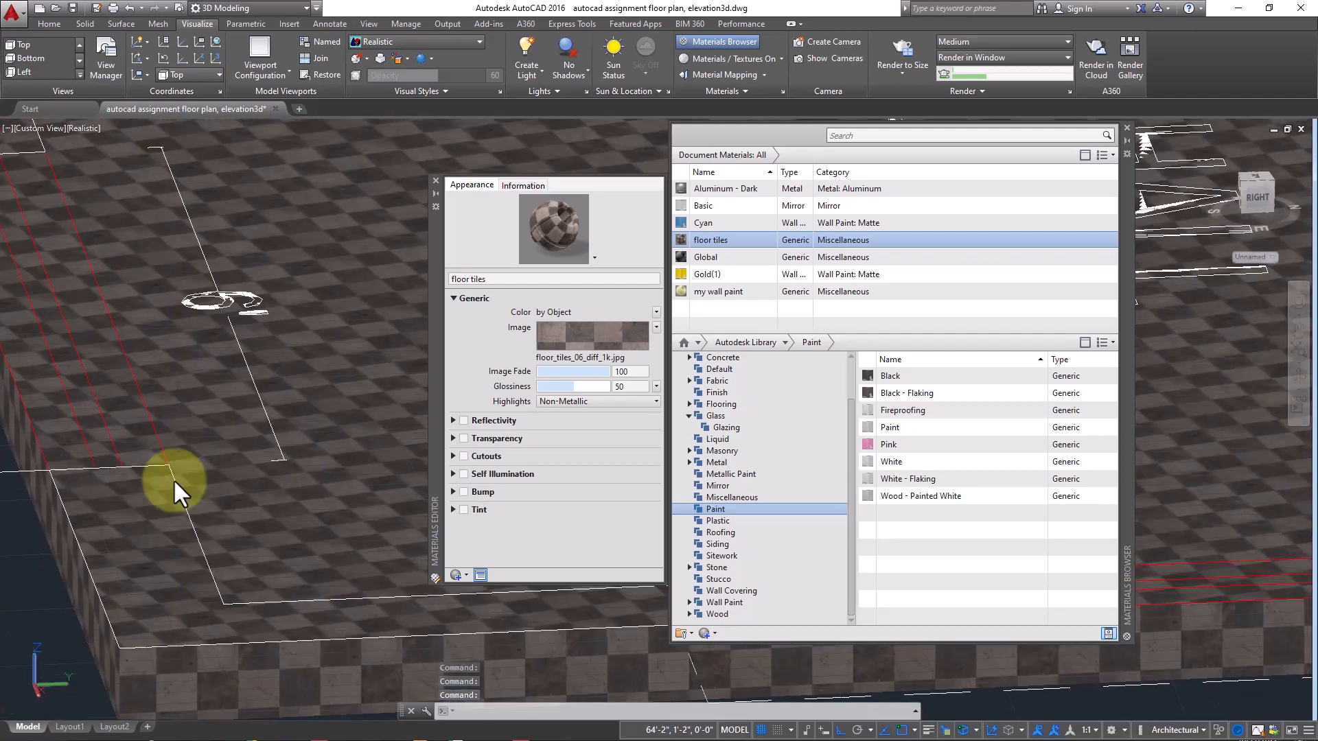
{"action": "scroll", "coordinate": [251, 371], "scroll_direction": "down", "scroll_amount": 4}
{"action": "middle_click_drag", "start_coordinate": [250, 374], "coordinate": [175, 516]}
{"action": "middle_click_drag", "start_coordinate": [204, 418], "coordinate": [279, 534]}
{"action": "scroll", "coordinate": [220, 456], "scroll_direction": "up", "scroll_amount": 2}
{"action": "scroll", "coordinate": [271, 509], "scroll_direction": "up", "scroll_amount": 3}
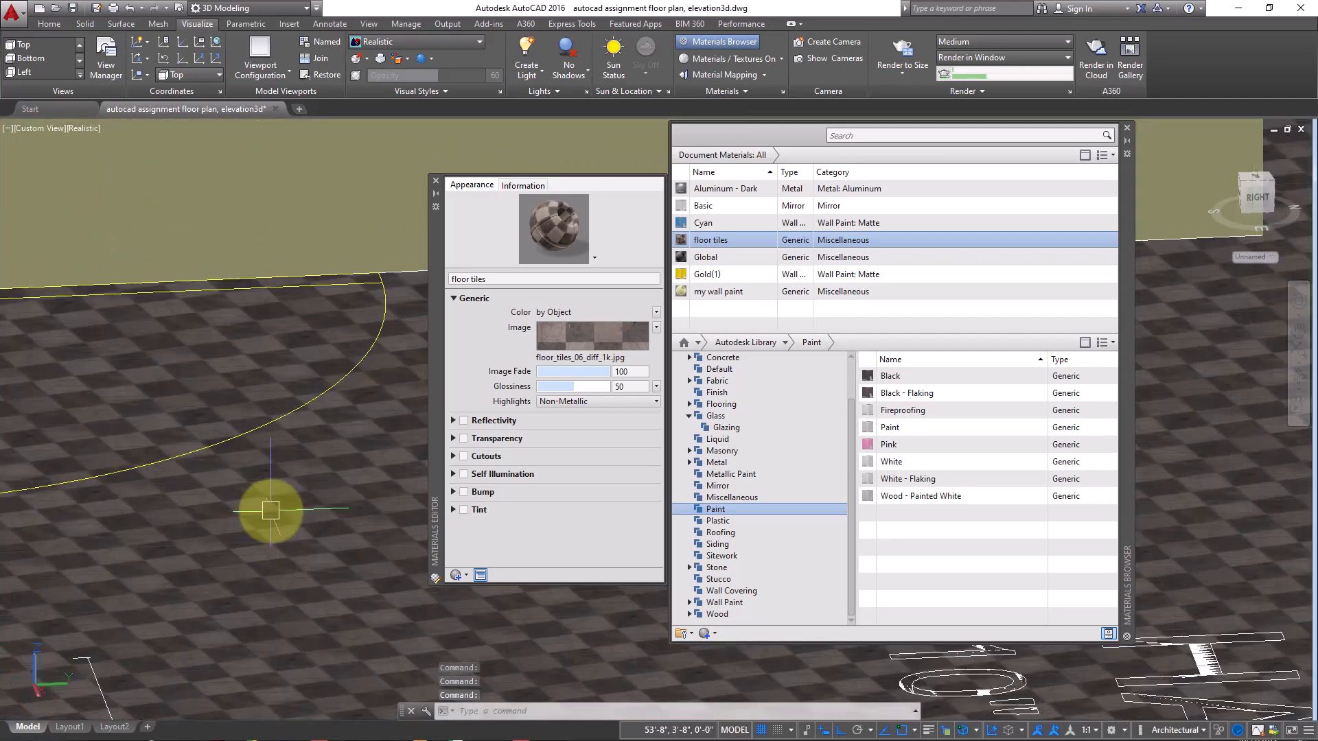
{"action": "middle_click_drag", "start_coordinate": [278, 470], "coordinate": [300, 525]}
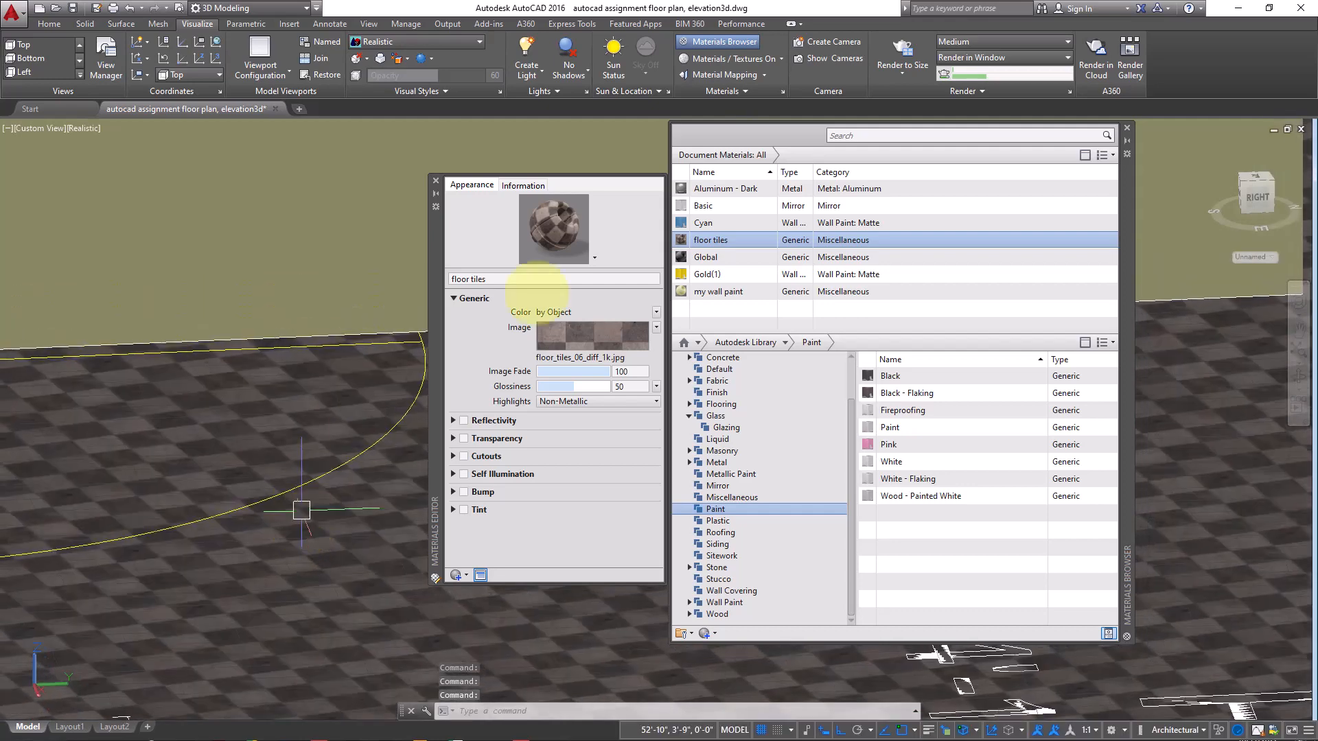
Step: Test-render the tiled floor view, close the render window, and examine the tile pattern on the slab up close
{"action": "left_click", "coordinate": [889, 47]}
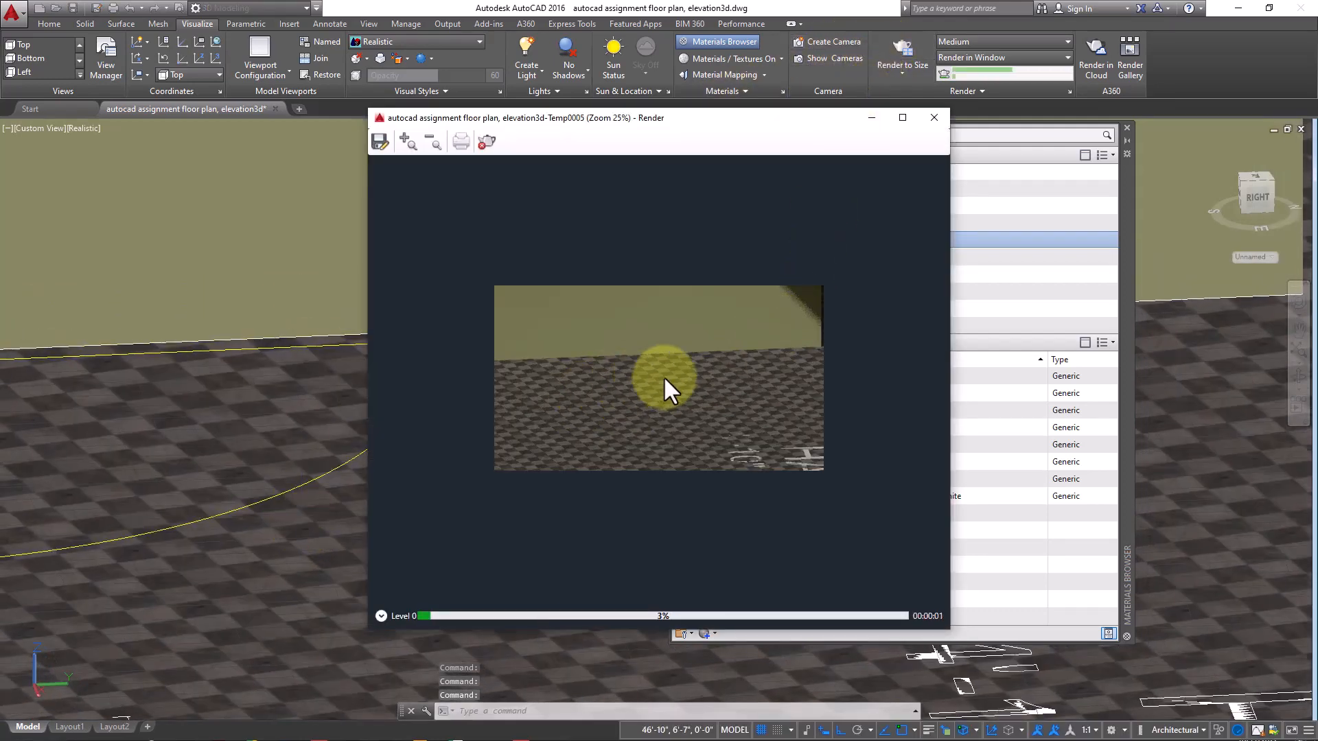
{"action": "left_click", "coordinate": [934, 118]}
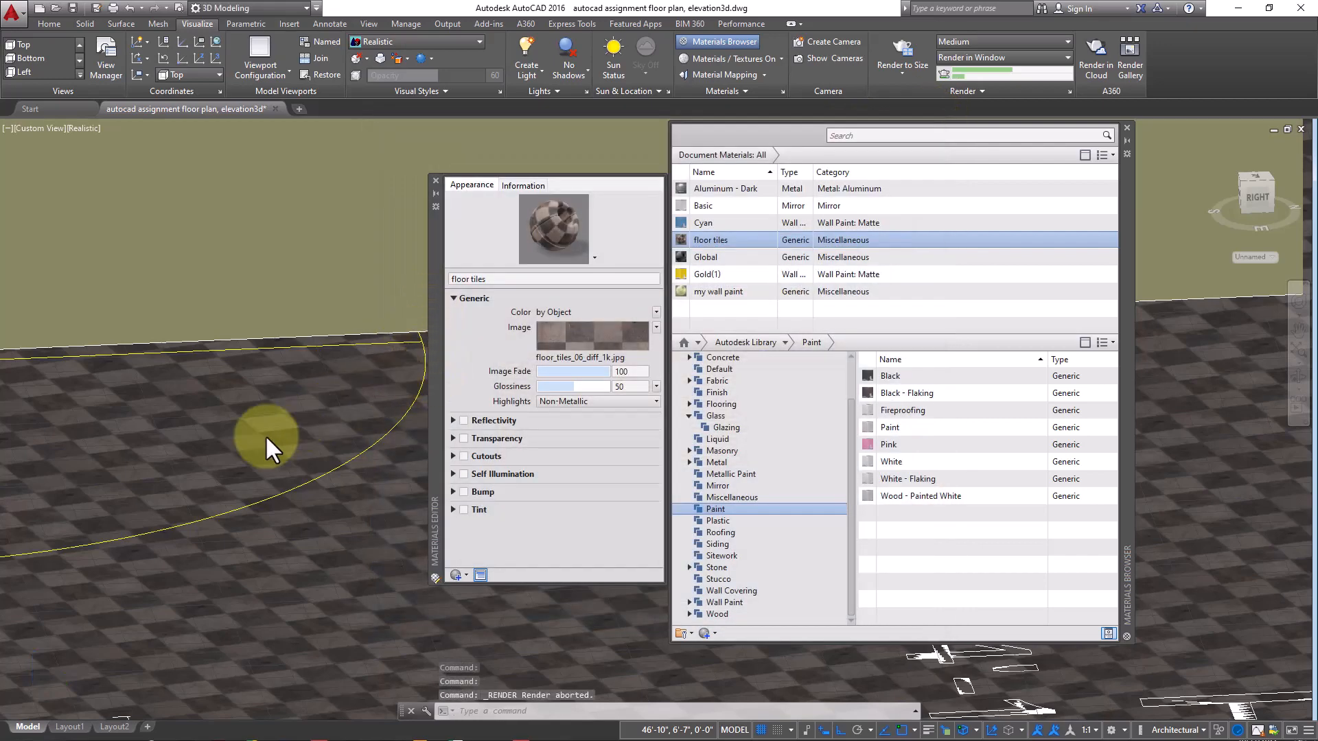
{"action": "scroll", "coordinate": [265, 434], "scroll_direction": "down", "scroll_amount": 4}
{"action": "scroll", "coordinate": [278, 372], "scroll_direction": "up", "scroll_amount": 6}
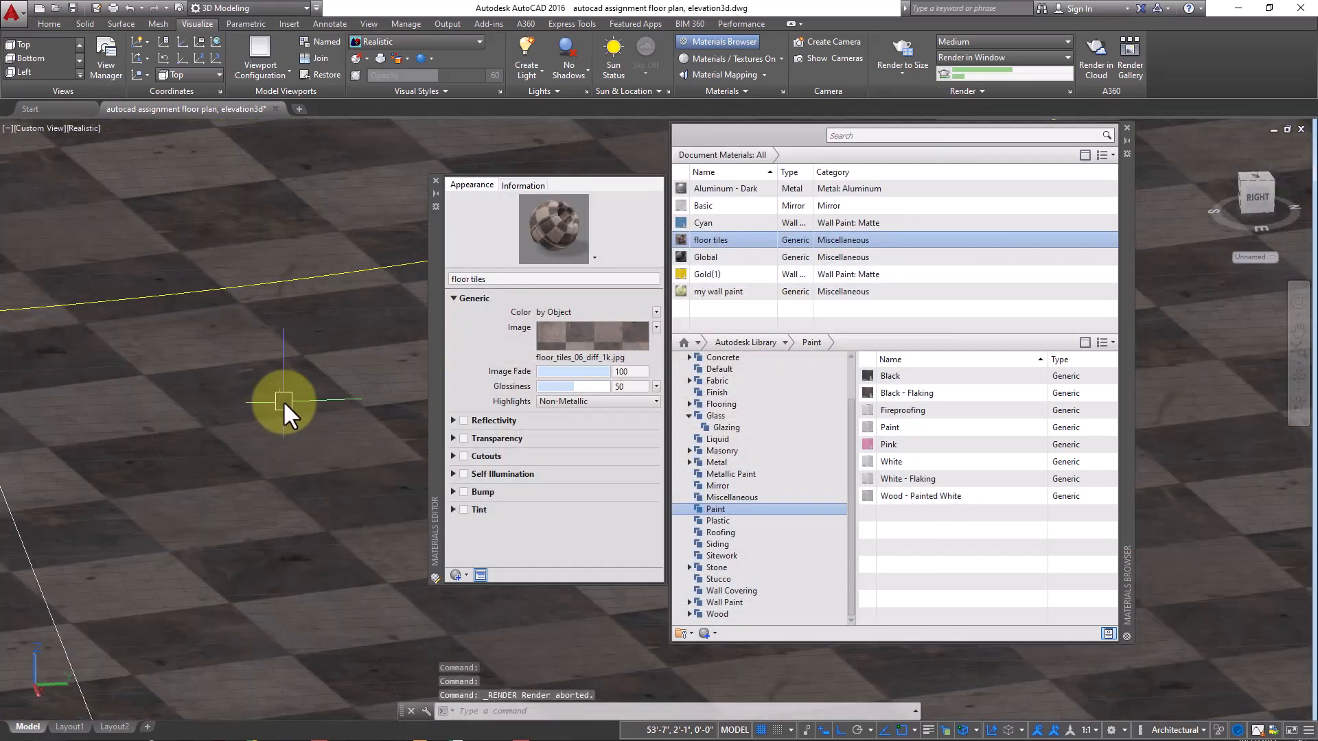
{"action": "middle_click_drag", "start_coordinate": [282, 401], "coordinate": [281, 329], "text": "shift"}
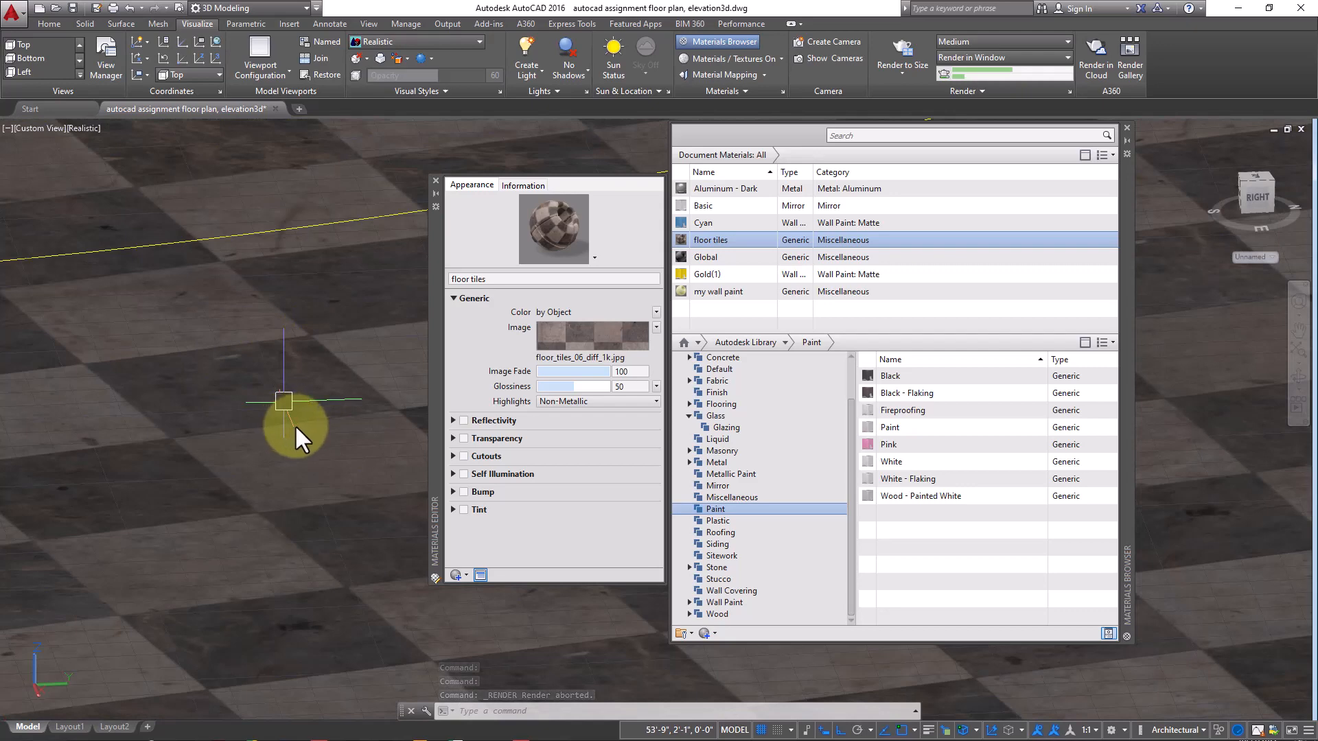
{"action": "scroll", "coordinate": [270, 404], "scroll_direction": "down", "scroll_amount": 3}
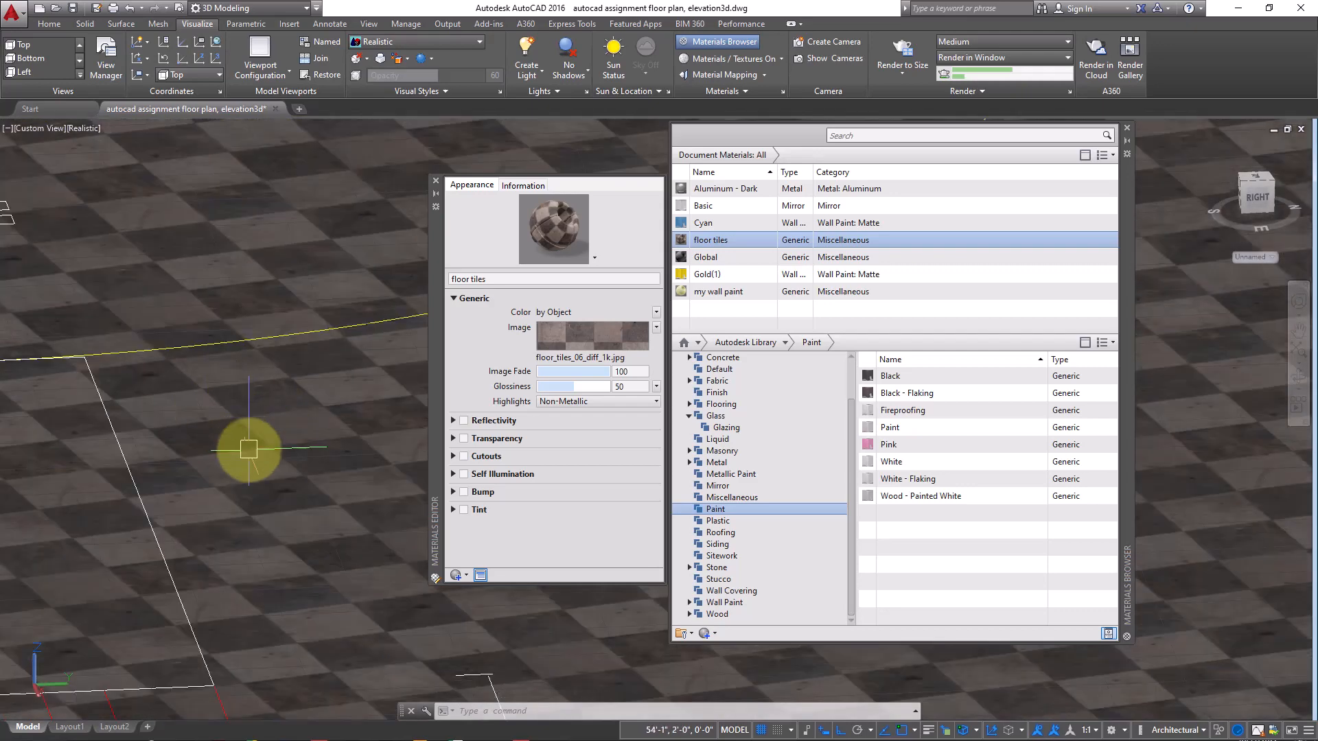
{"action": "scroll", "coordinate": [250, 428], "scroll_direction": "down", "scroll_amount": 2}
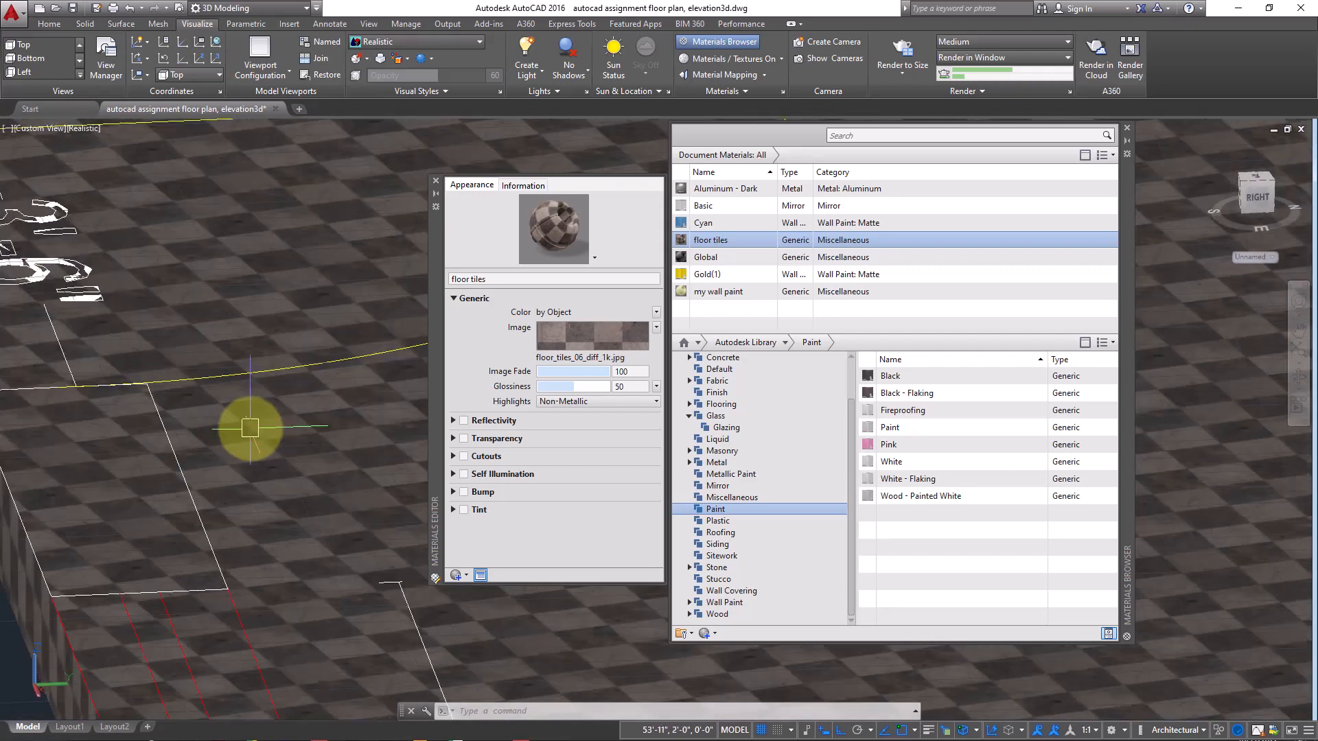
{"action": "scroll", "coordinate": [250, 427], "scroll_direction": "up", "scroll_amount": 2}
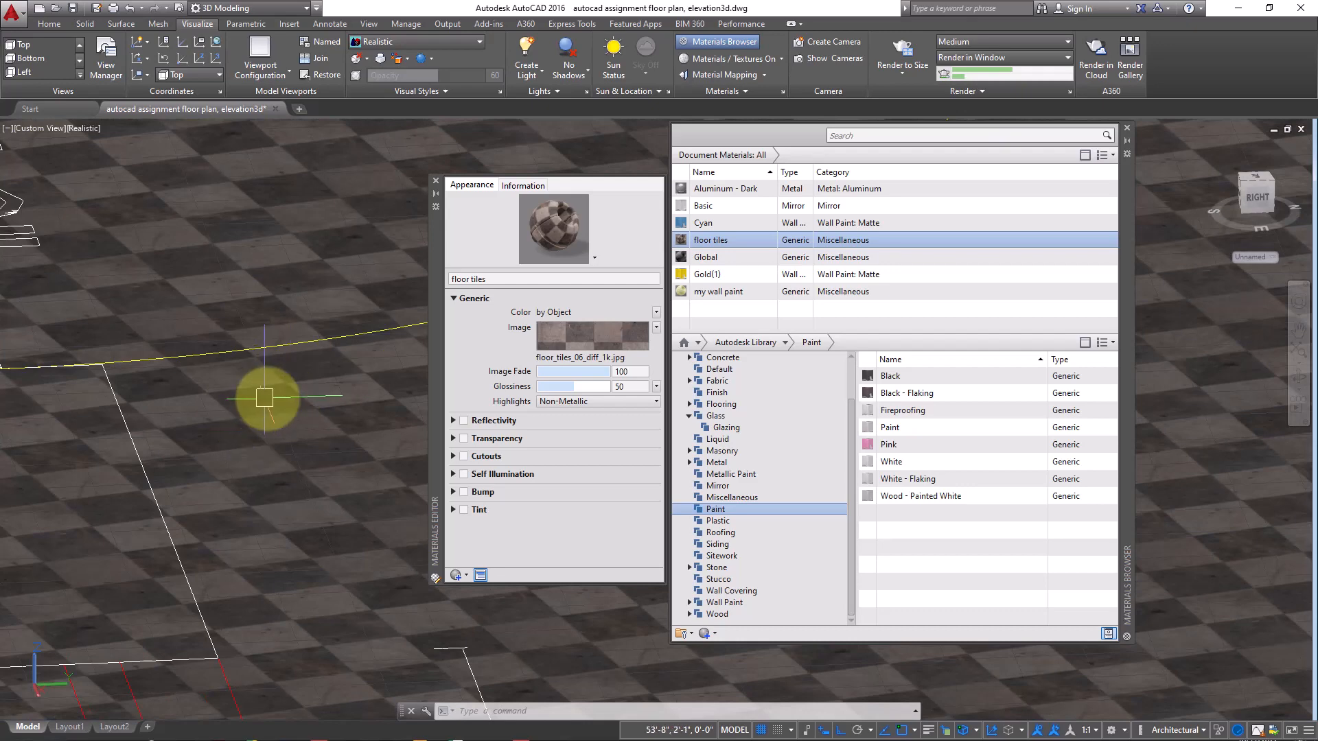
{"action": "mouse_move", "coordinate": [268, 397]}
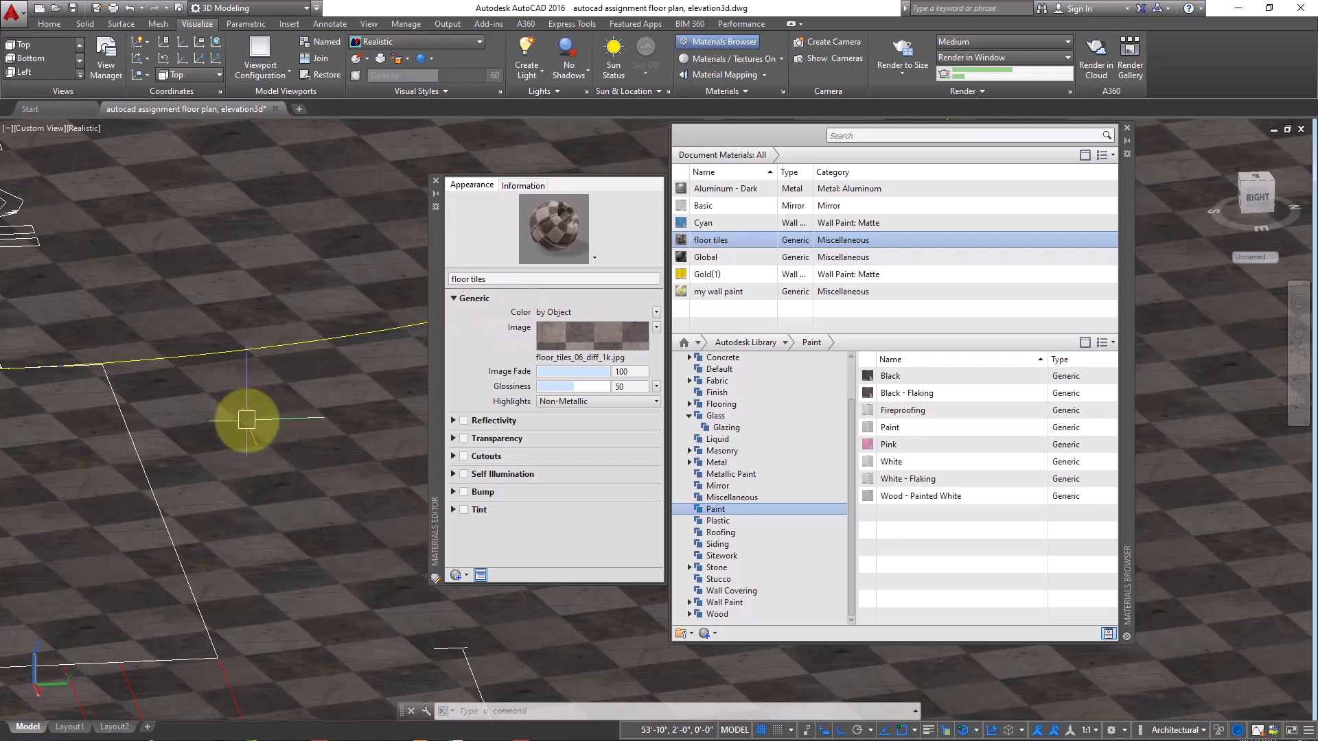
Step: Open the floor tiles image for texture editing and lower its brightness to 96
{"action": "left_click", "coordinate": [595, 336]}
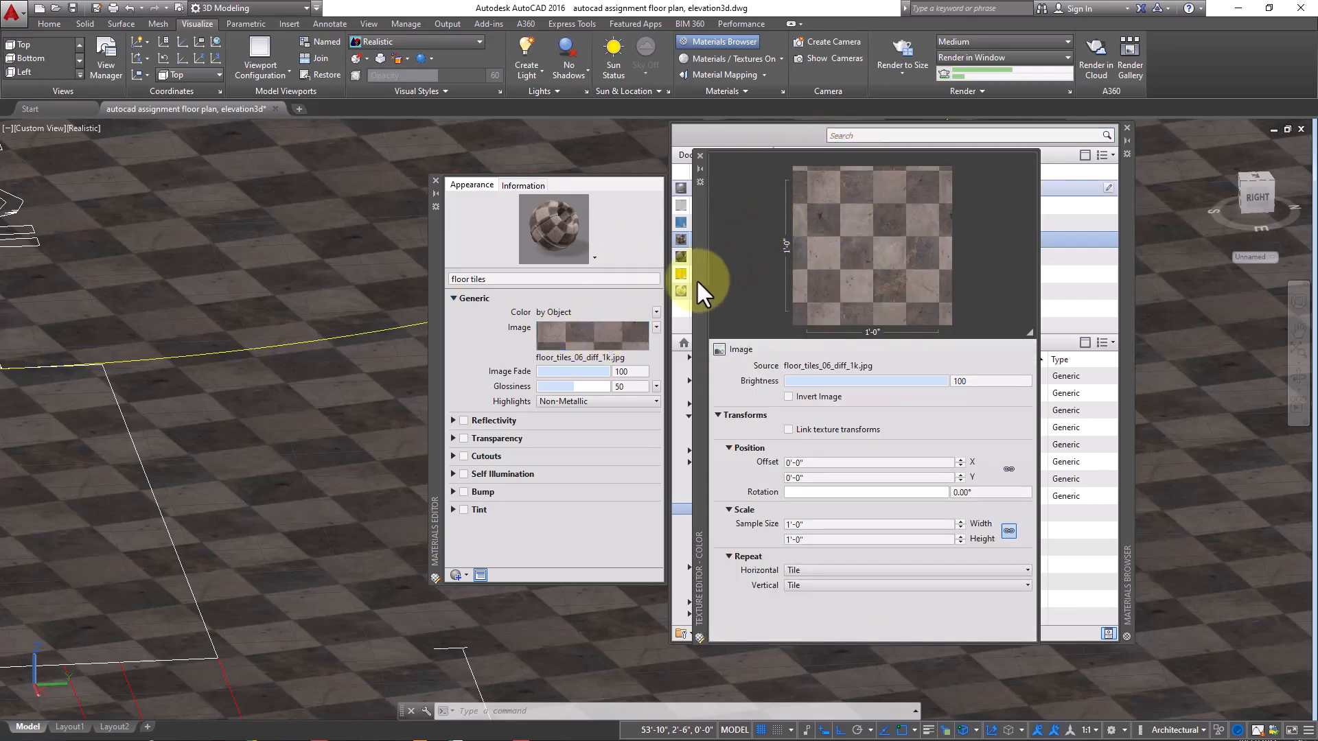
{"action": "left_click_drag", "start_coordinate": [696, 279], "coordinate": [303, 282]}
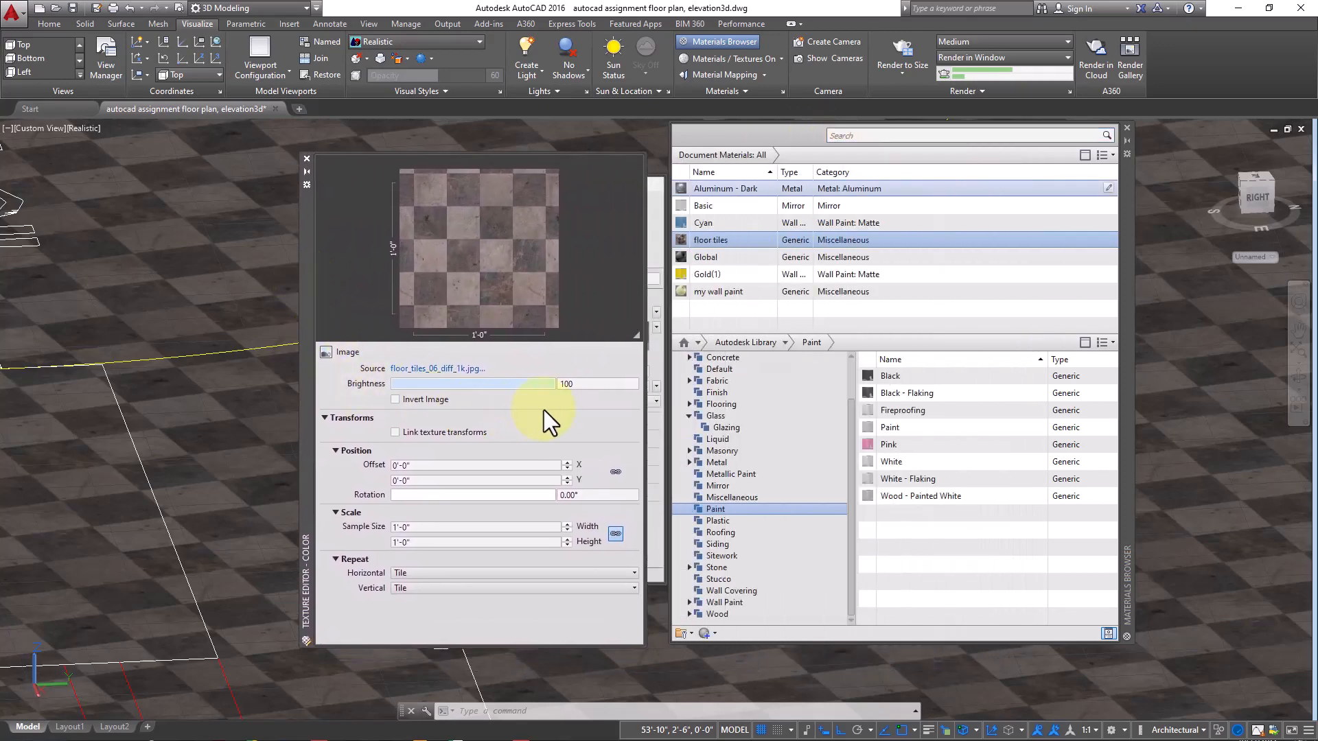
{"action": "left_click_drag", "start_coordinate": [550, 383], "coordinate": [533, 386]}
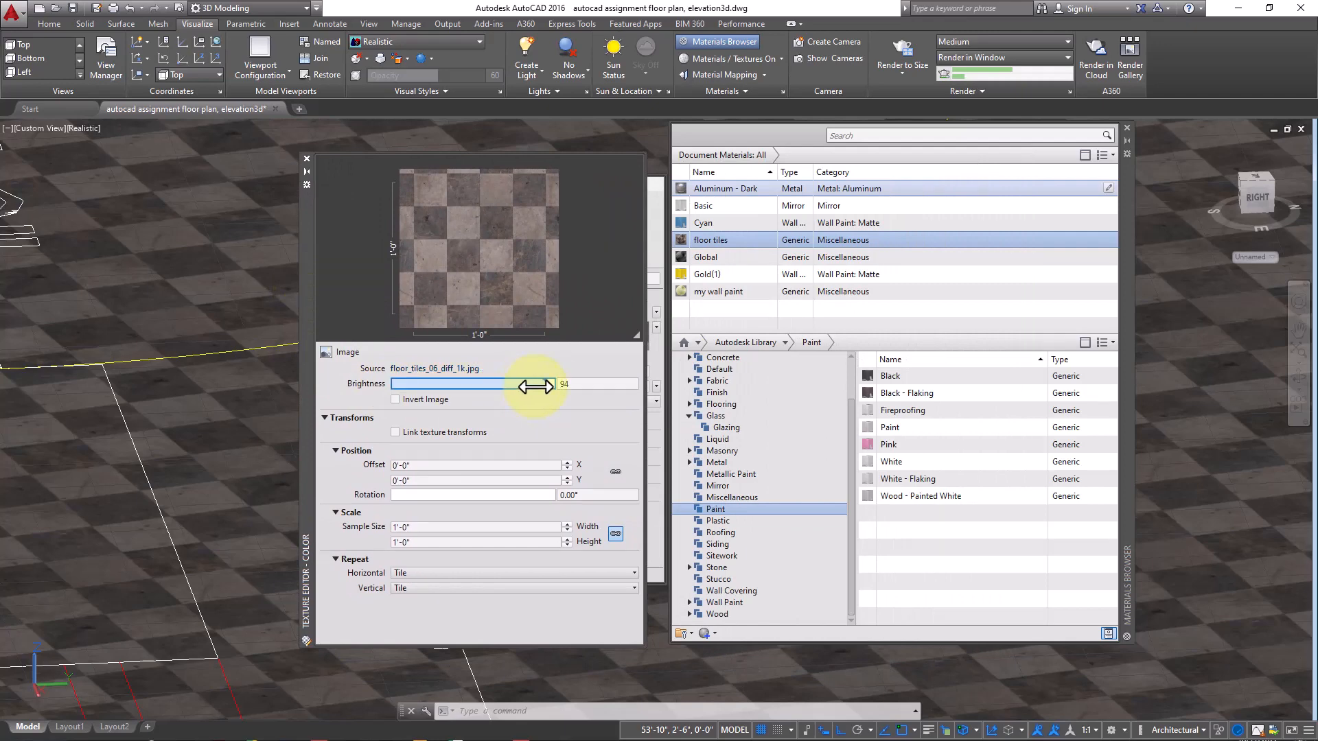
{"action": "left_click_drag", "start_coordinate": [541, 385], "coordinate": [578, 386]}
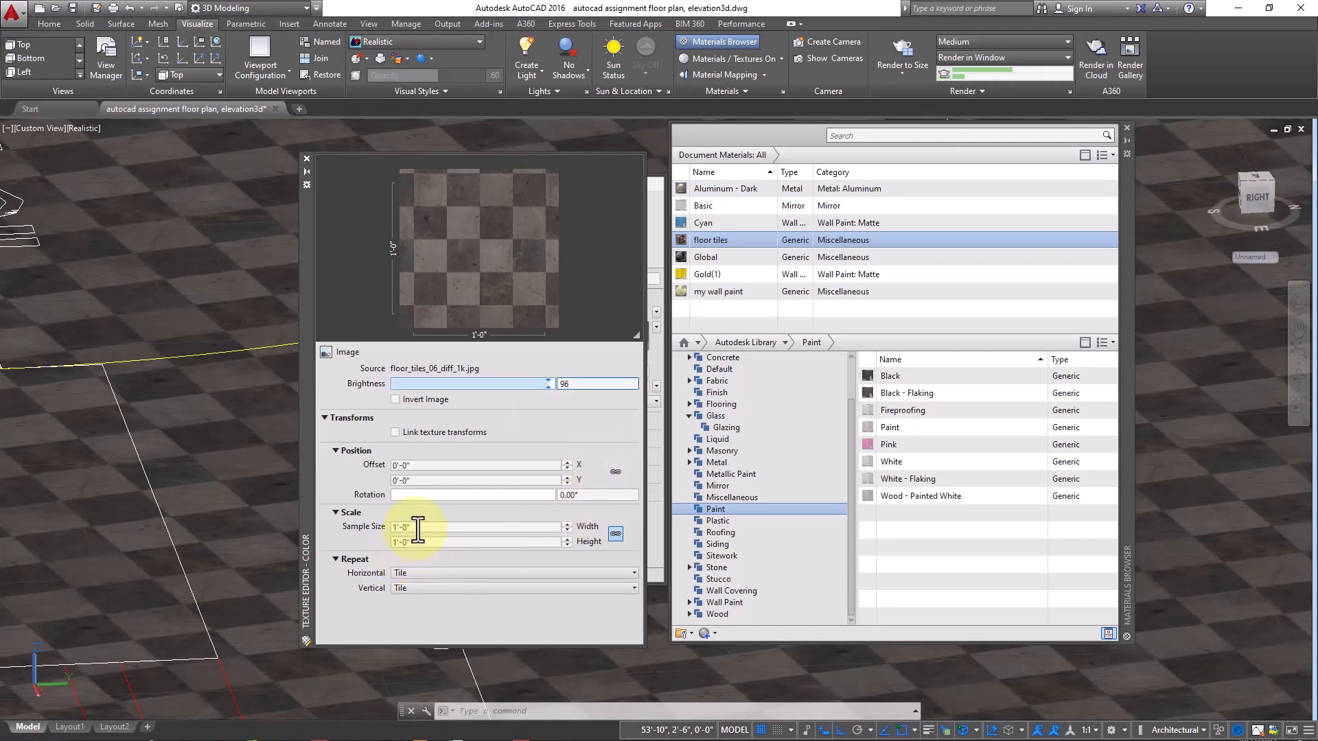
Step: Set the texture's linked sample size to 24 inches and check the enlarged tiles on the floor slab
{"action": "left_click", "coordinate": [418, 528]}
{"action": "double_click", "coordinate": [418, 527]}
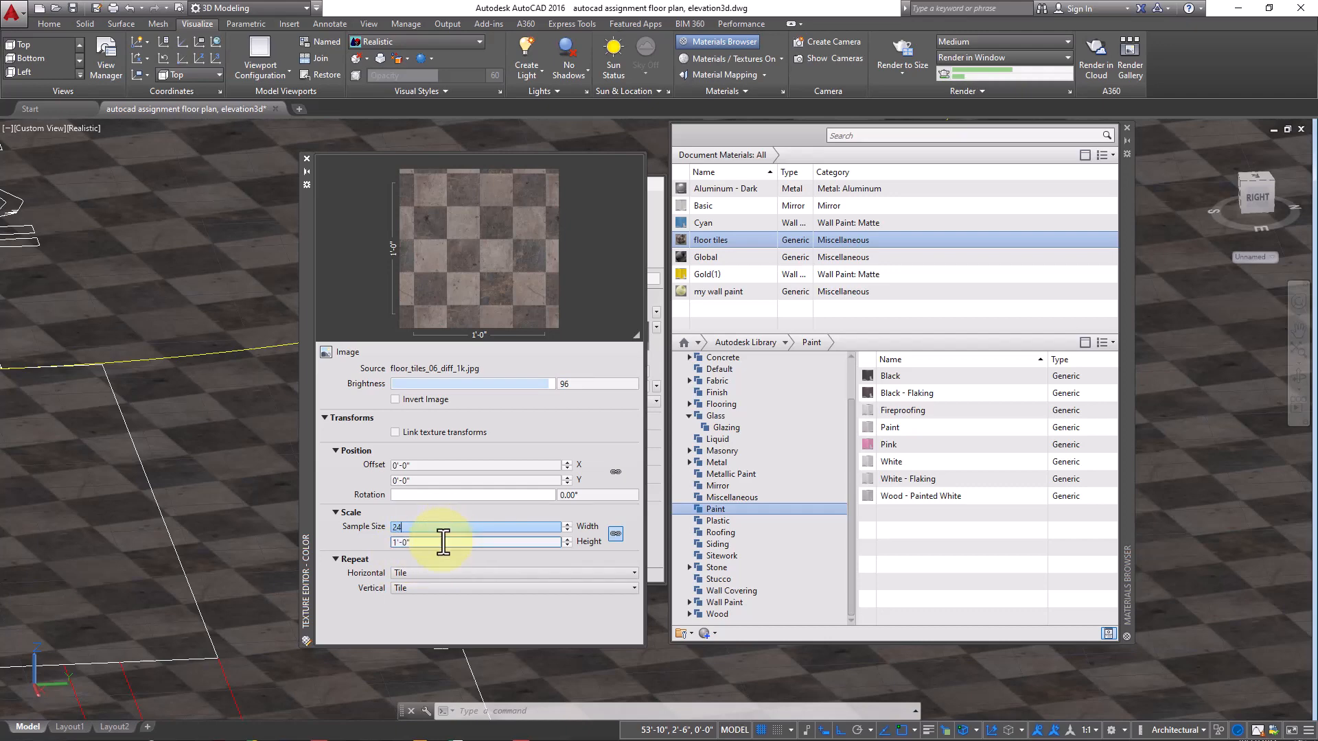
{"action": "key", "text": "Tab"}
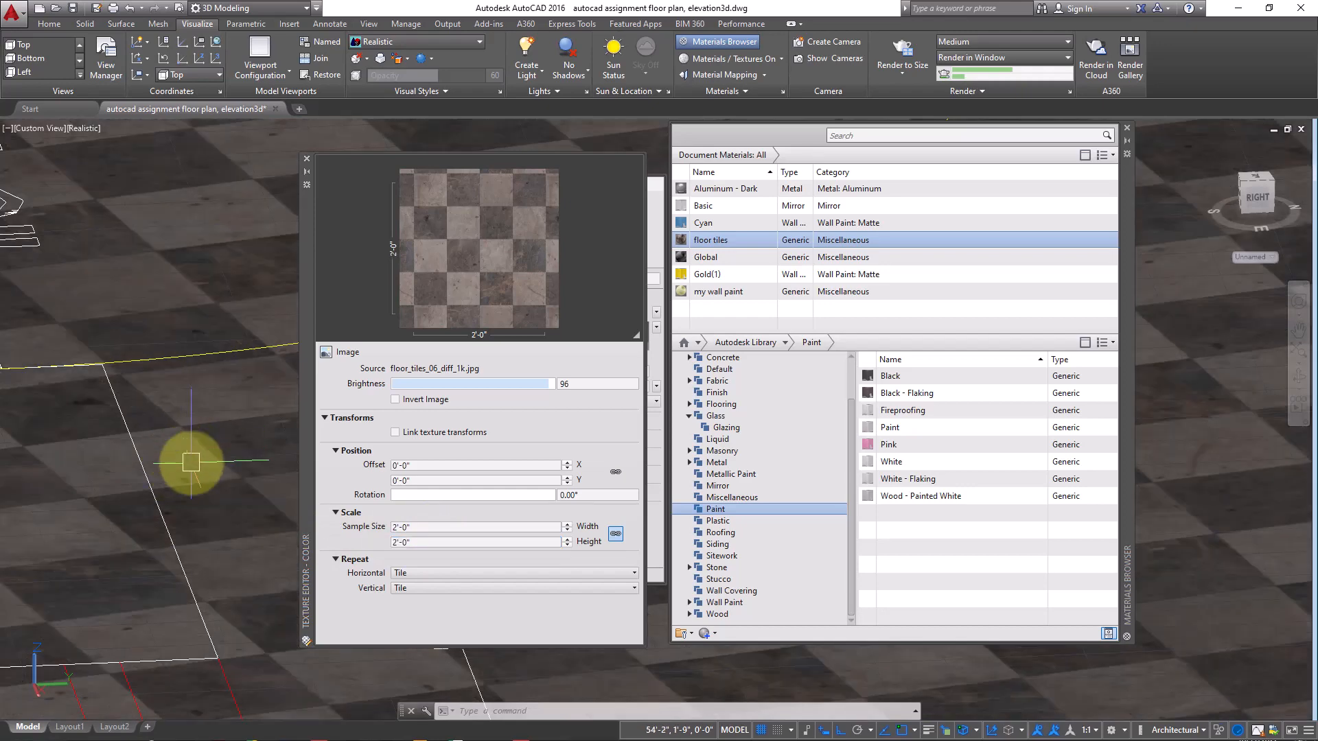
{"action": "scroll", "coordinate": [137, 416], "scroll_direction": "down", "scroll_amount": 5}
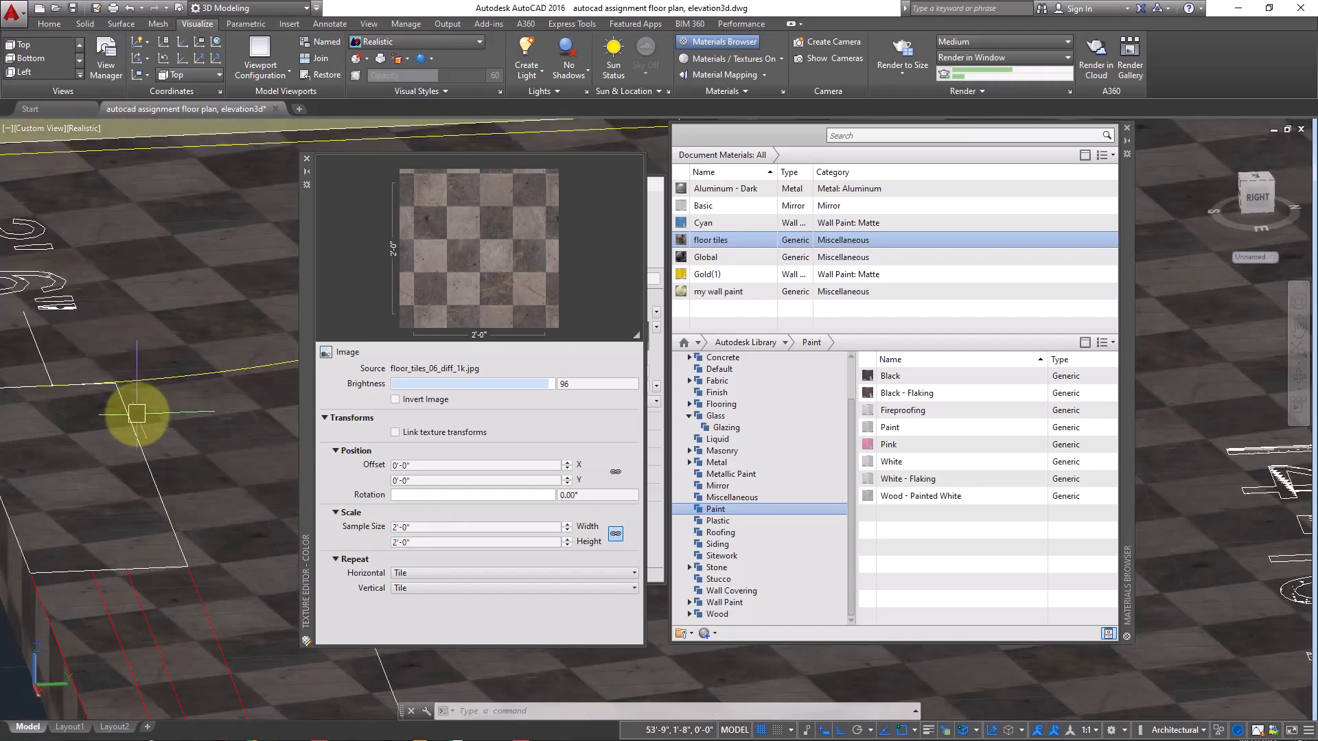
{"action": "middle_click_drag", "start_coordinate": [137, 423], "coordinate": [130, 485]}
{"action": "scroll", "coordinate": [162, 540], "scroll_direction": "up", "scroll_amount": 3}
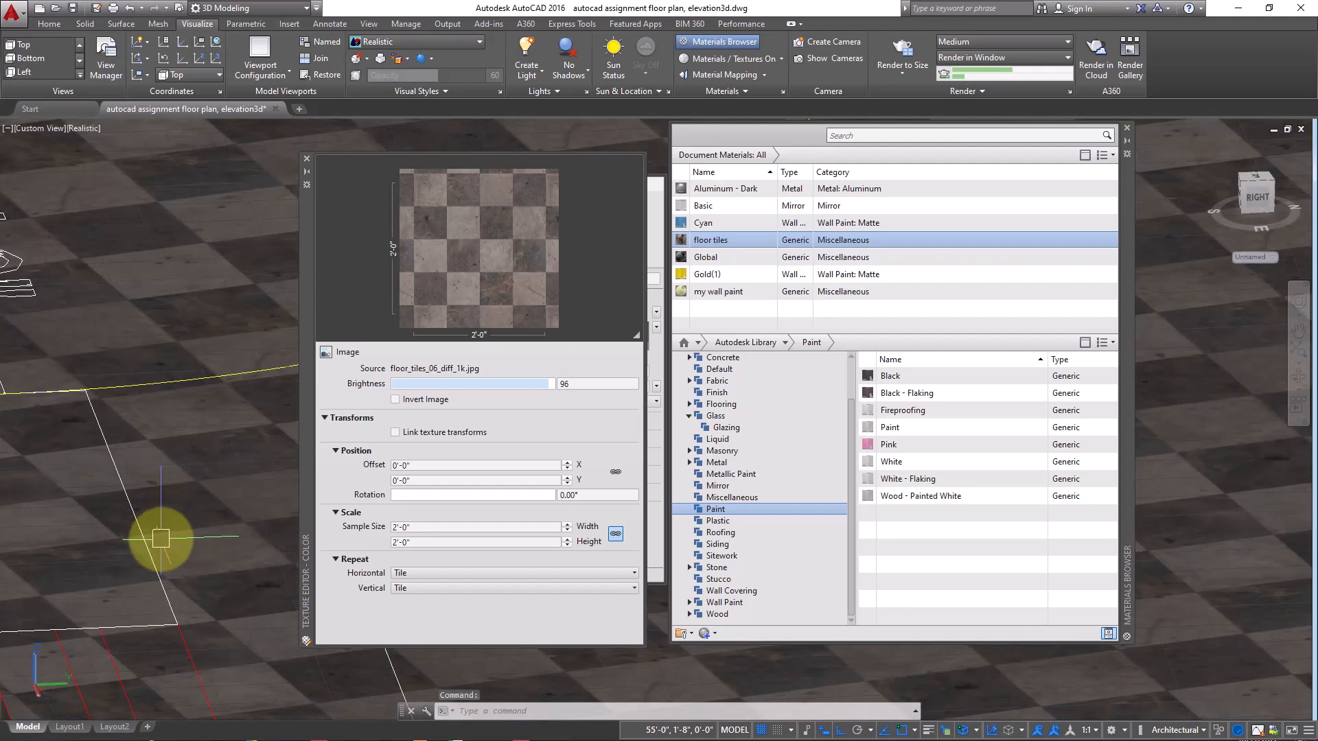
Step: Look at the horizontal repeat options, close the texture editor, and inspect the tiles on the slab
{"action": "left_click", "coordinate": [425, 574]}
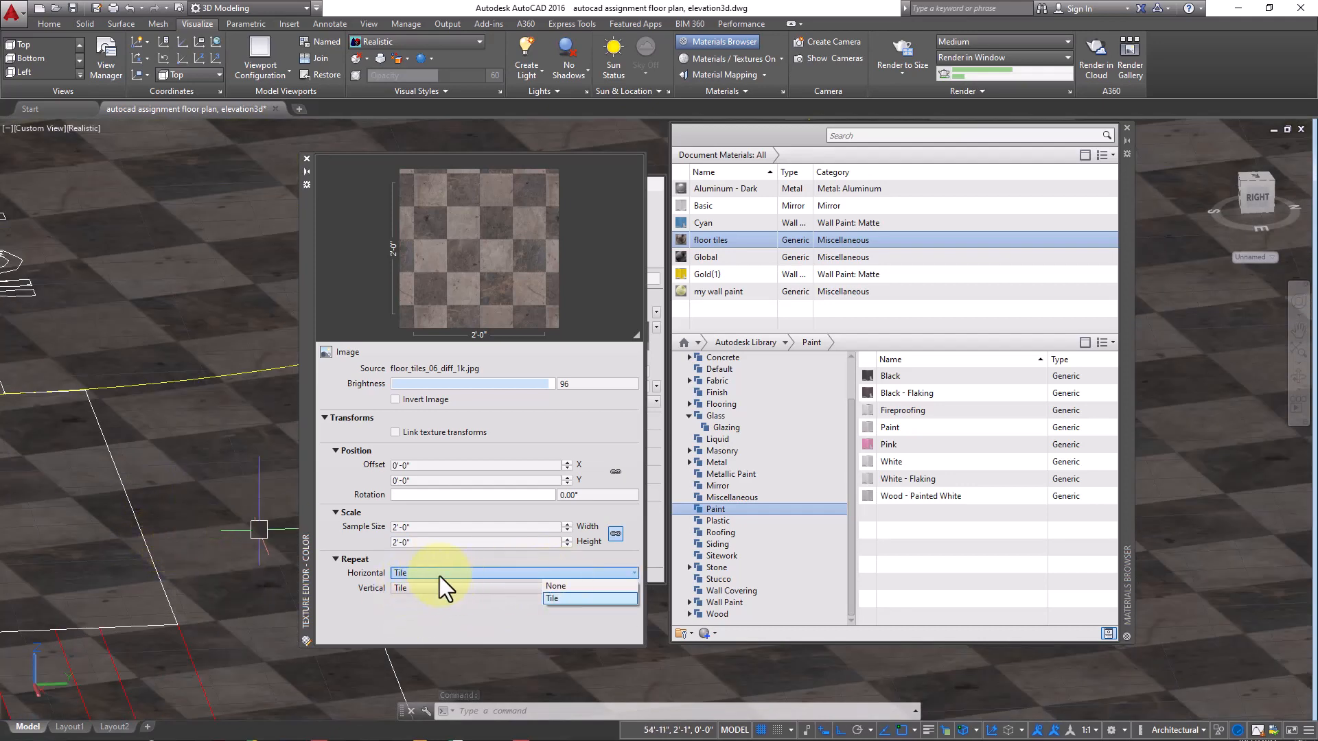
{"action": "left_click", "coordinate": [422, 624]}
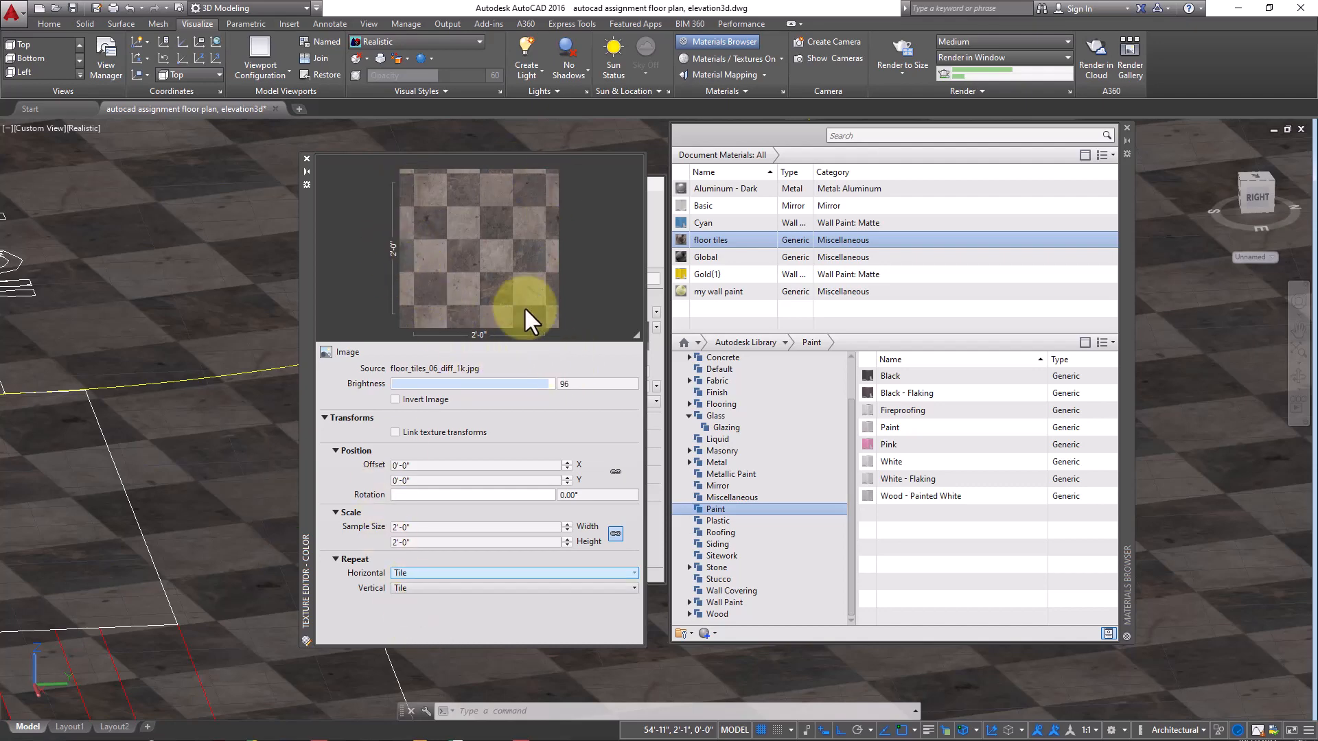
{"action": "left_click", "coordinate": [307, 159]}
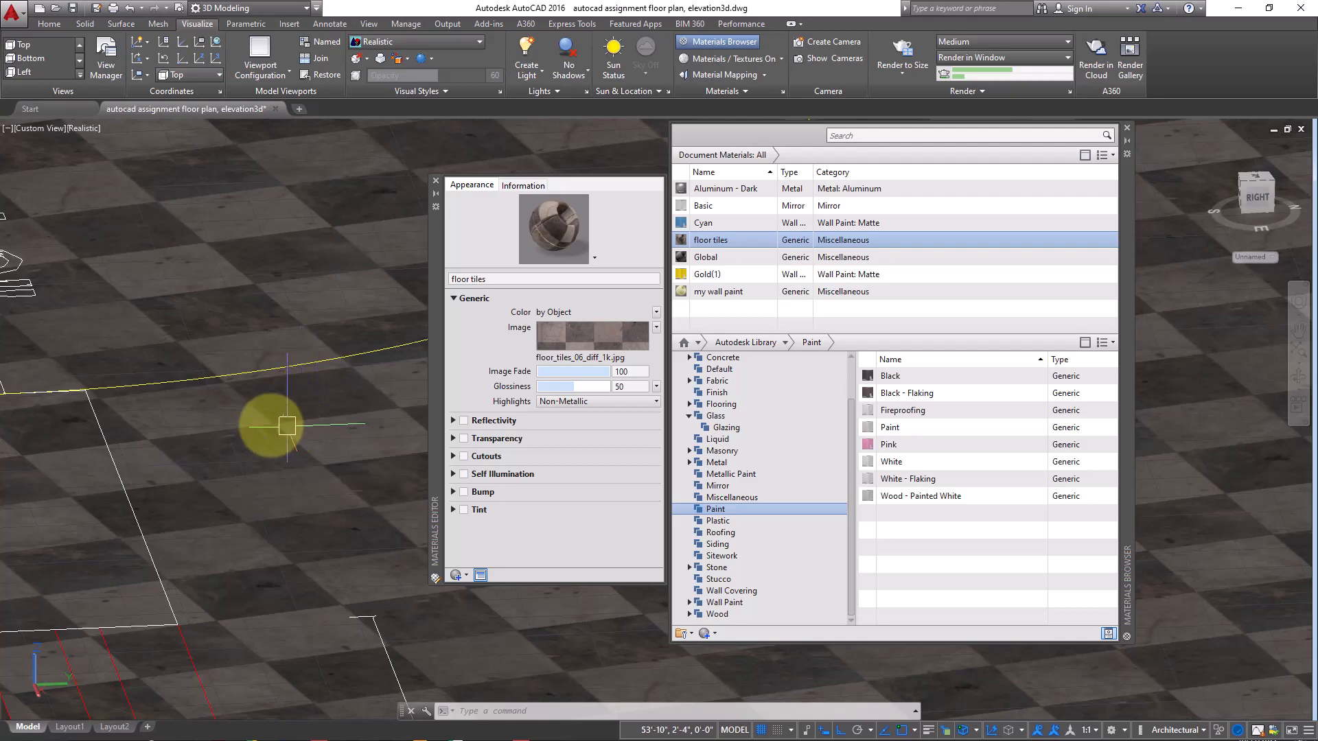
{"action": "scroll", "coordinate": [274, 427], "scroll_direction": "down", "scroll_amount": 5}
{"action": "scroll", "coordinate": [280, 431], "scroll_direction": "up", "scroll_amount": 2}
{"action": "middle_click_drag", "start_coordinate": [285, 433], "coordinate": [235, 421]}
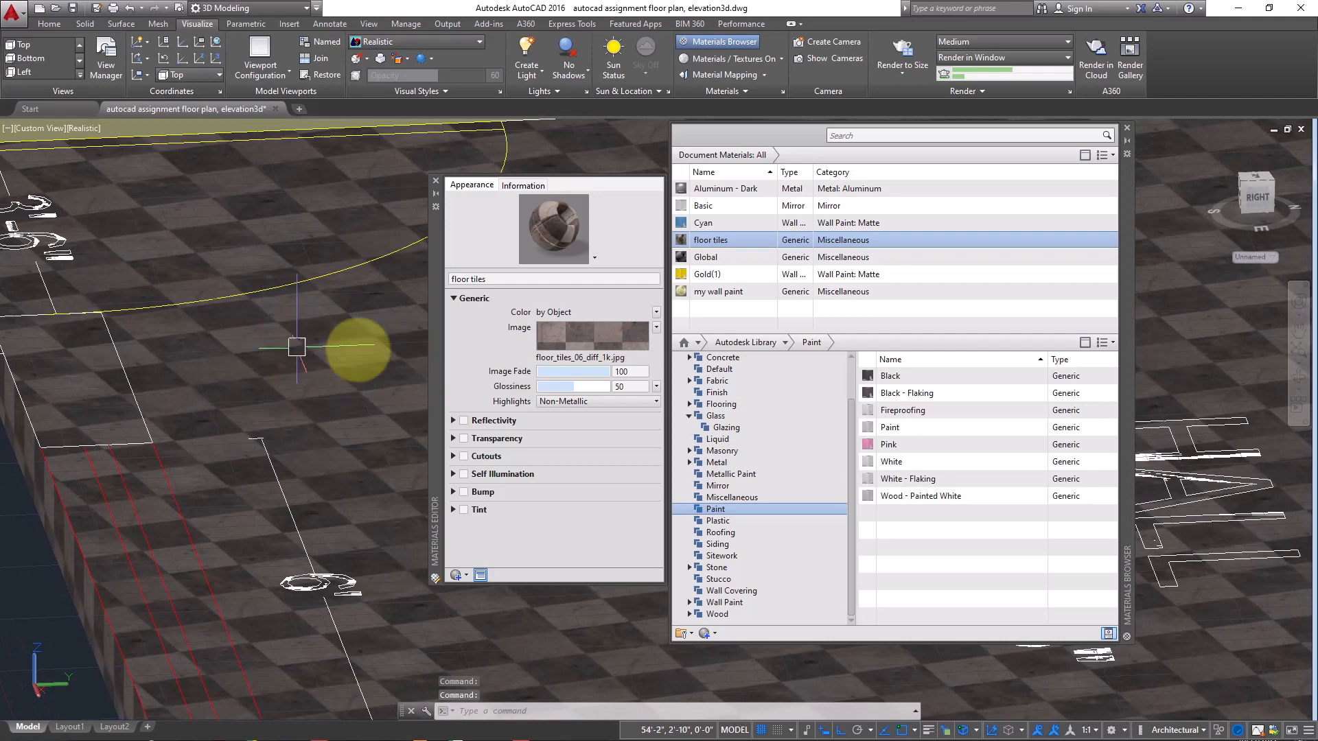
Step: Rotate the floor tiles texture to 26.26°, close the texture editor, and check the slab
{"action": "left_click", "coordinate": [583, 335]}
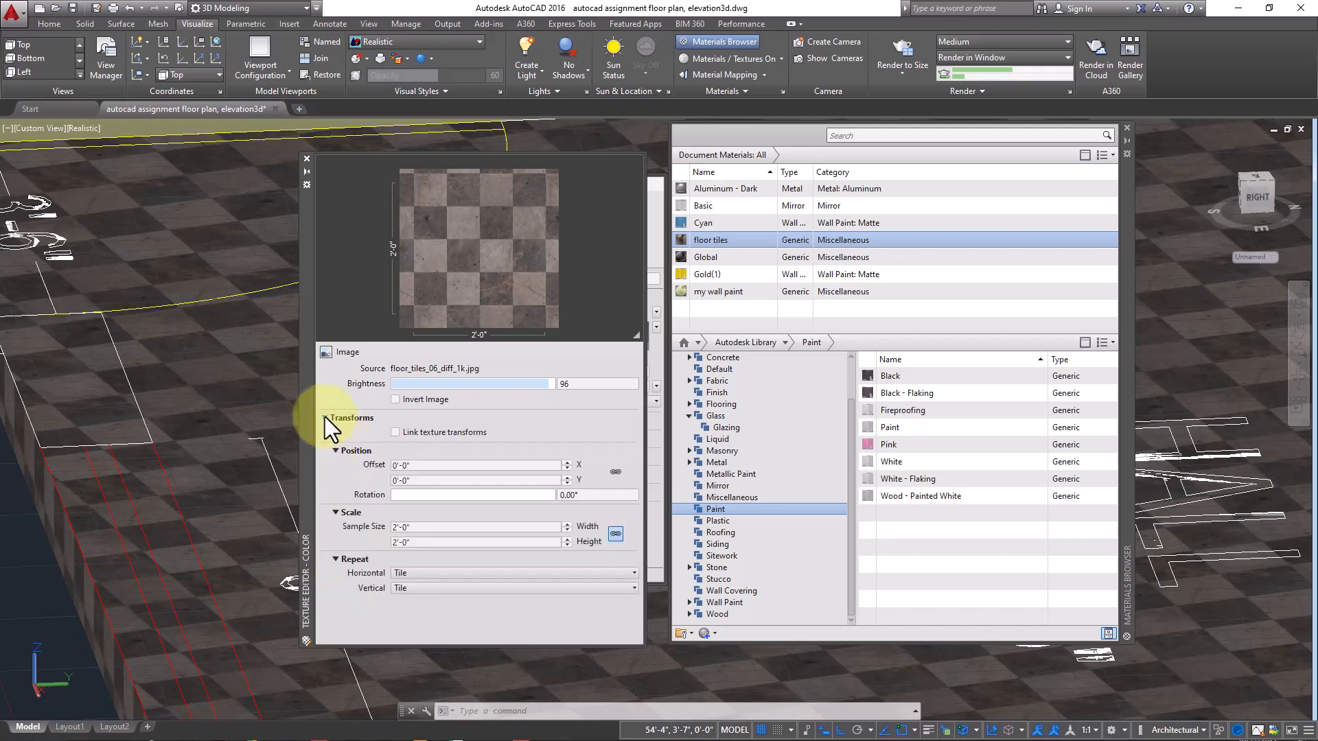
{"action": "left_click", "coordinate": [547, 495]}
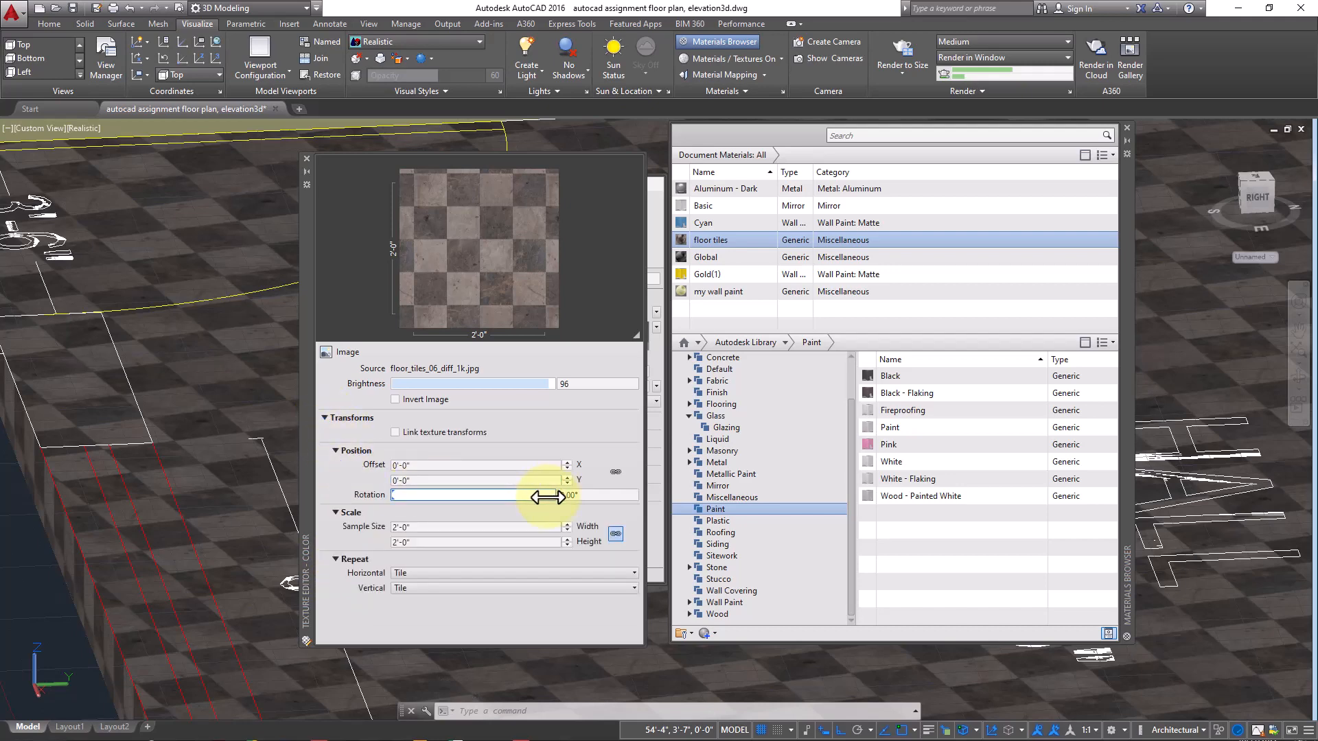
{"action": "left_click_drag", "start_coordinate": [537, 495], "coordinate": [425, 506]}
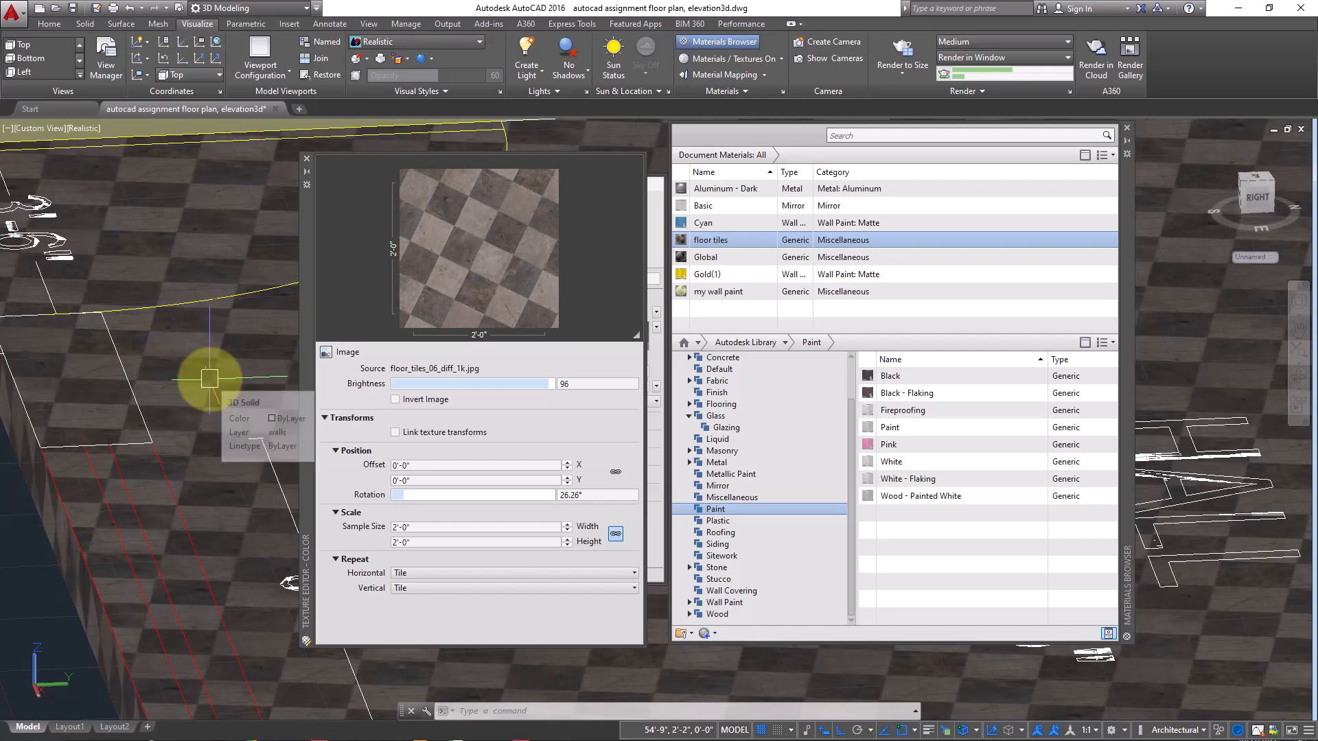
{"action": "left_click", "coordinate": [306, 161]}
{"action": "scroll", "coordinate": [361, 388], "scroll_direction": "up", "scroll_amount": 3}
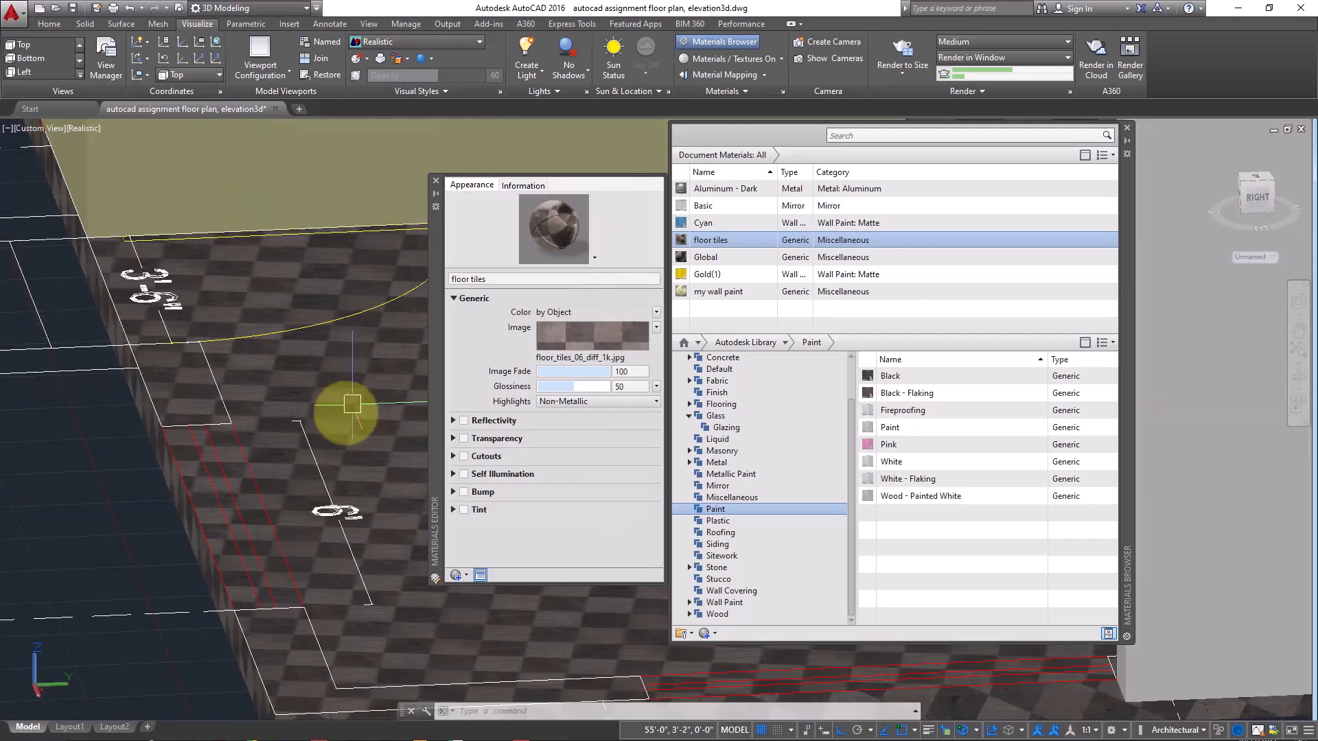
{"action": "scroll", "coordinate": [344, 419], "scroll_direction": "up", "scroll_amount": 3}
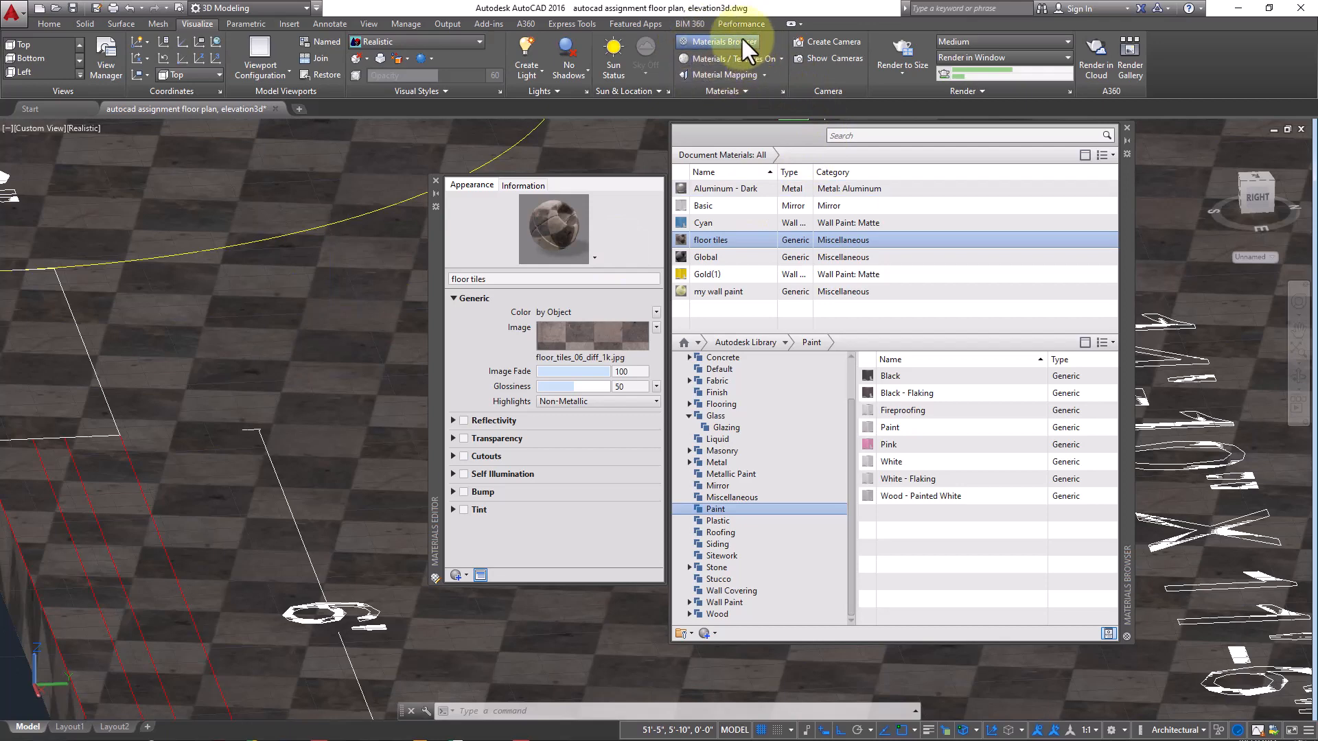
Step: Remove the assigned material from the house's floor slab with Remove Materials
{"action": "left_click", "coordinate": [749, 89]}
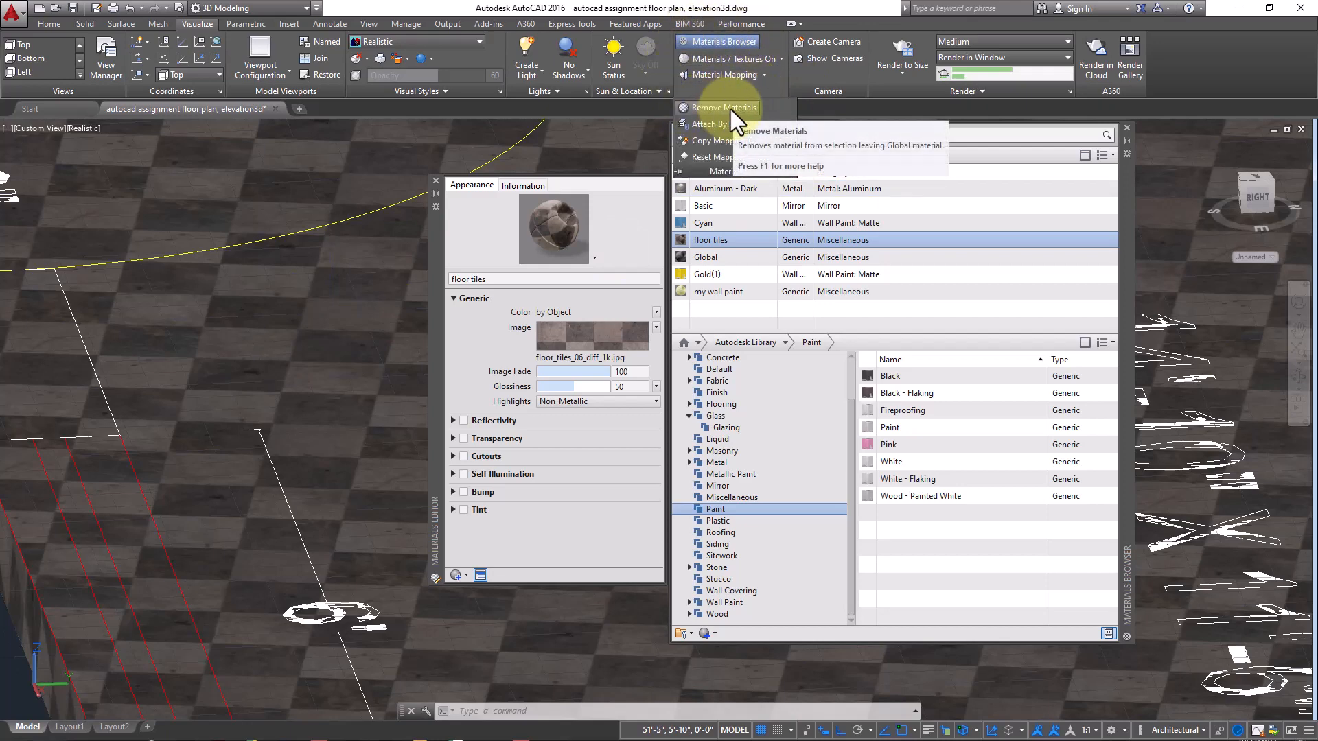
{"action": "left_click", "coordinate": [730, 109]}
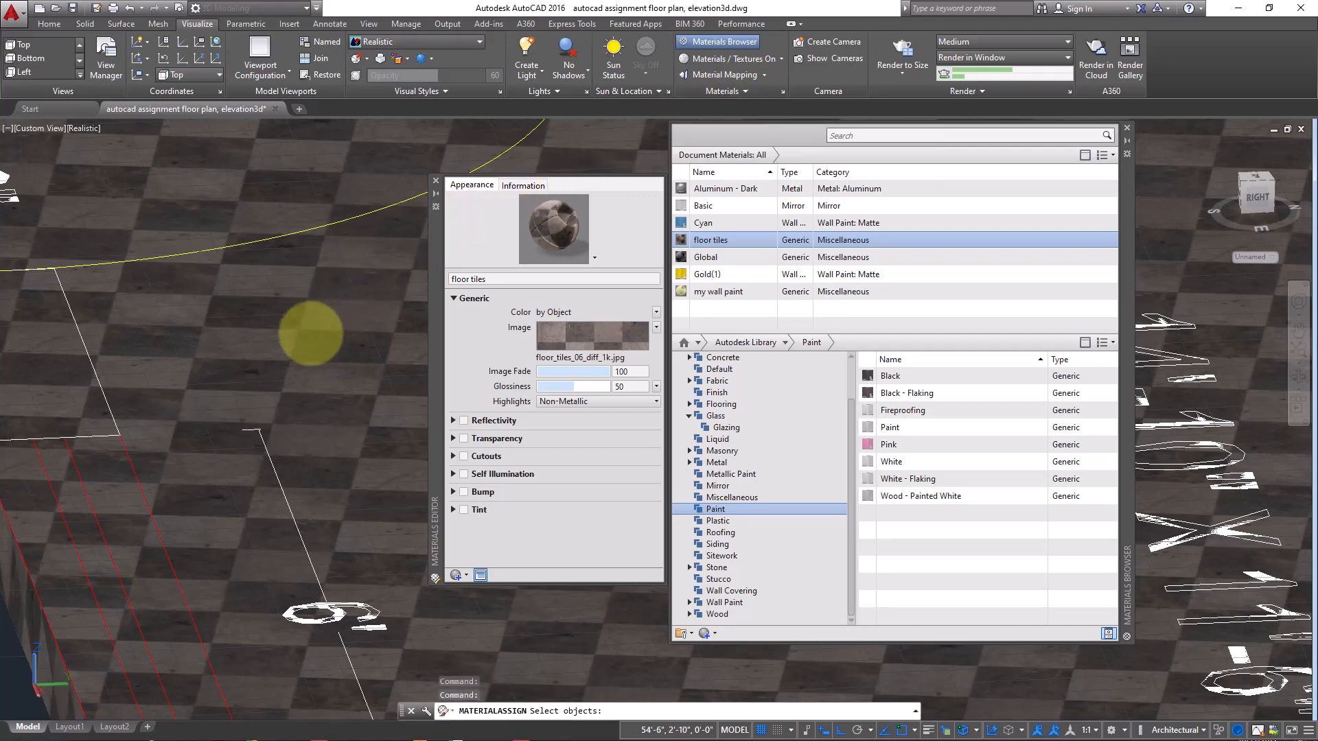
{"action": "left_click", "coordinate": [310, 334]}
{"action": "scroll", "coordinate": [318, 329], "scroll_direction": "down", "scroll_amount": 3}
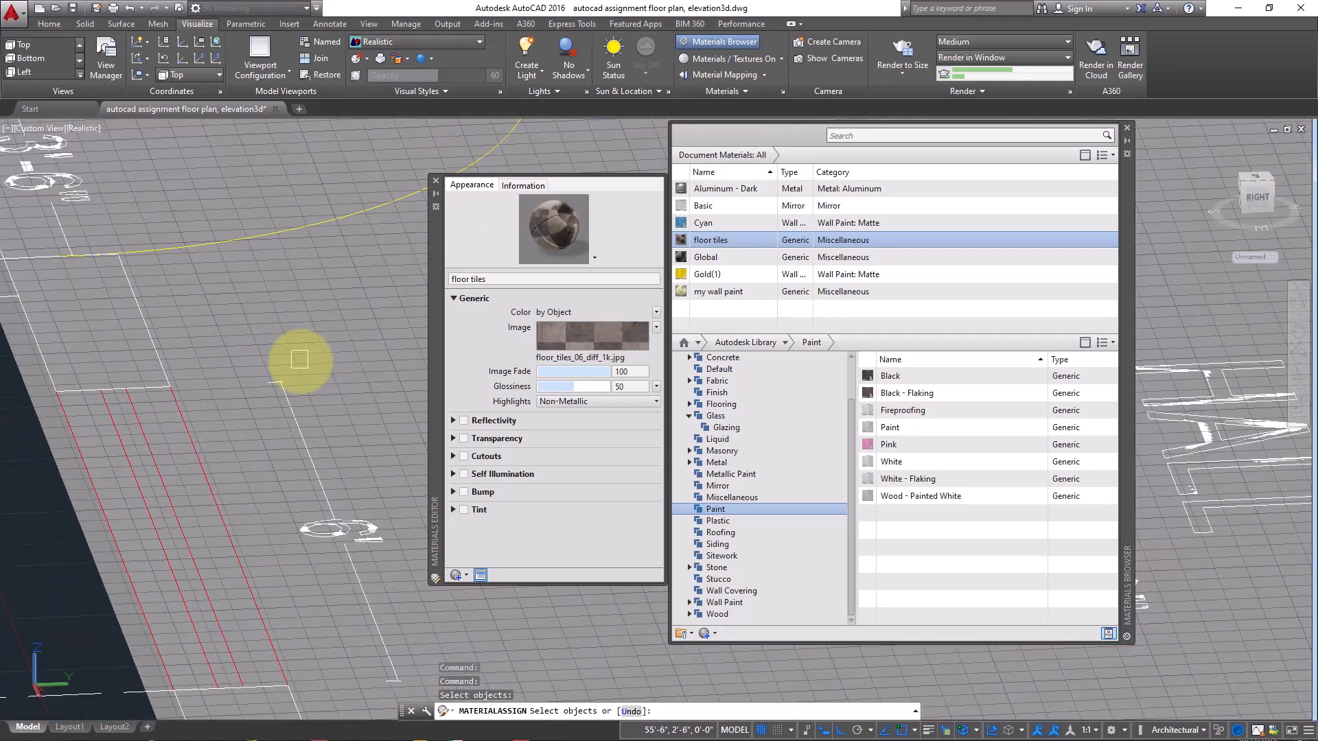
{"action": "scroll", "coordinate": [299, 359], "scroll_direction": "down", "scroll_amount": 4}
Step: Remove the assigned material from the window's two glass panes and end the material removal command
{"action": "left_click", "coordinate": [198, 326]}
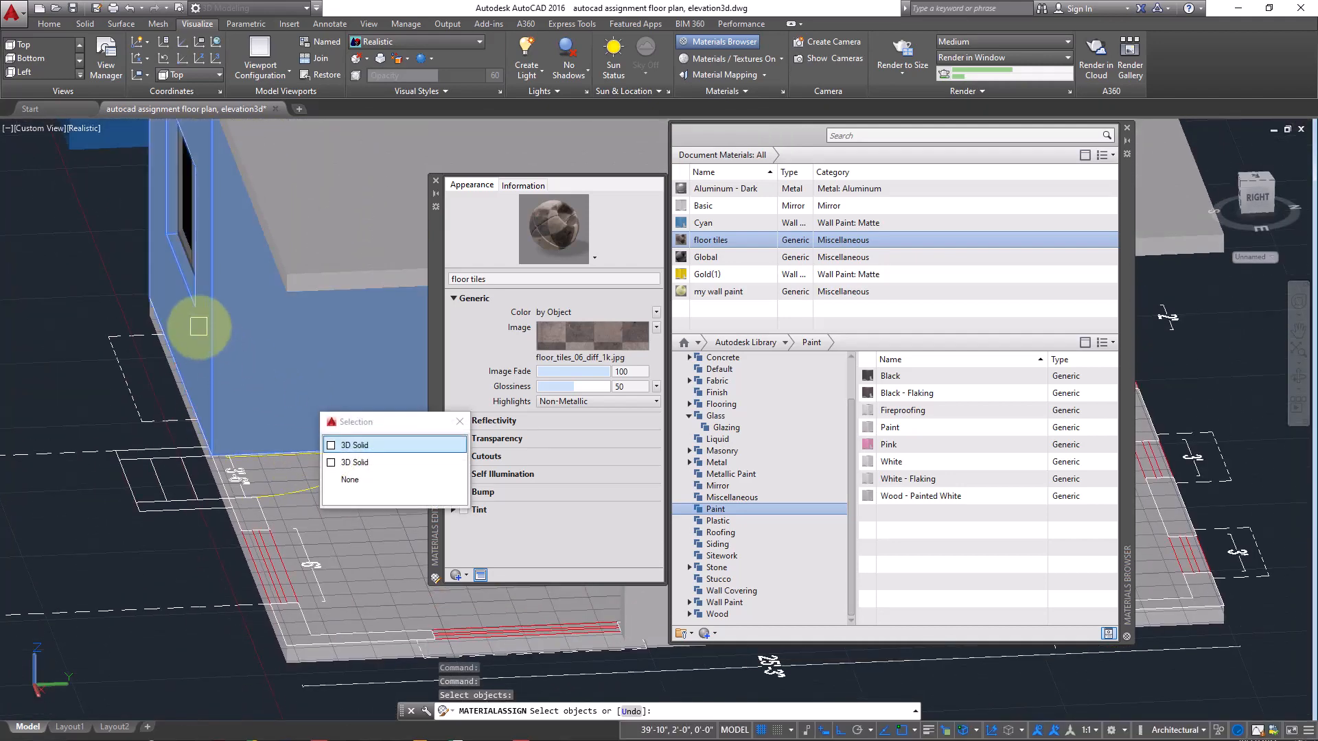
{"action": "middle_click_drag", "start_coordinate": [198, 327], "coordinate": [293, 364]}
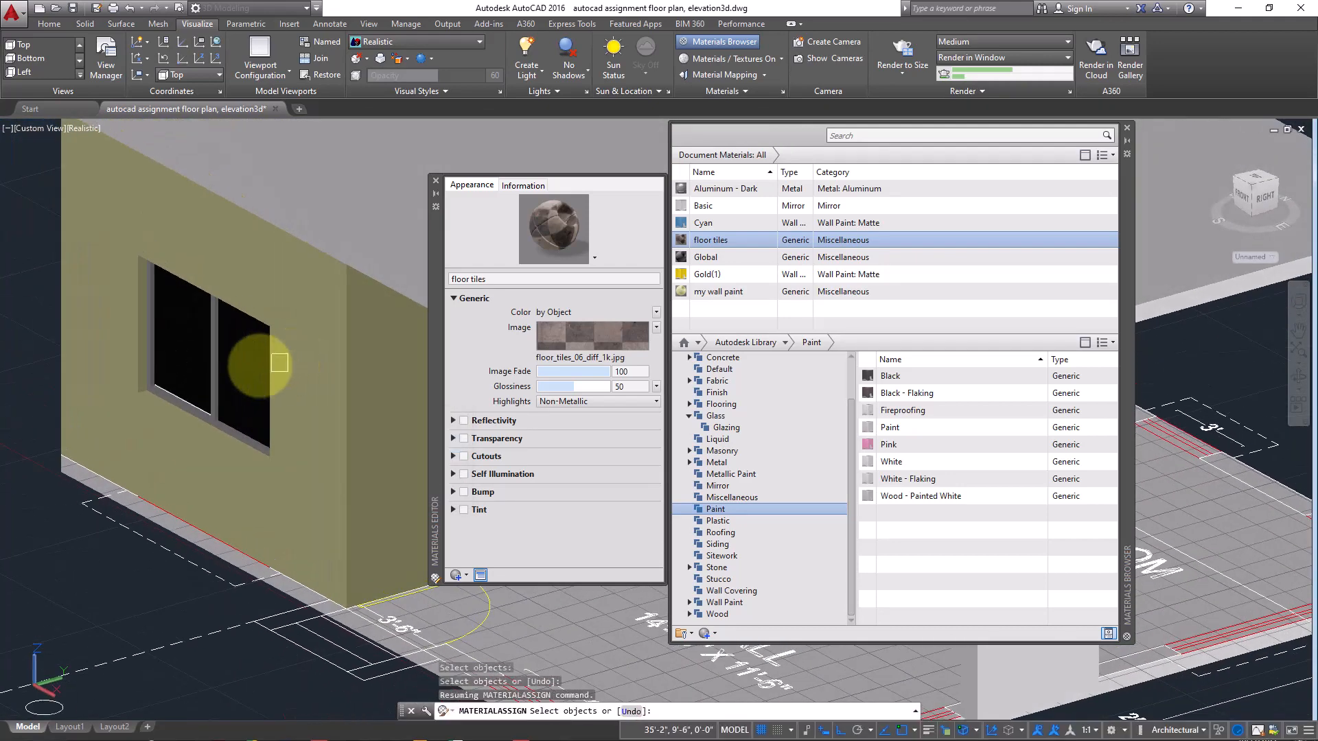
{"action": "left_click", "coordinate": [245, 362]}
{"action": "left_click", "coordinate": [180, 340]}
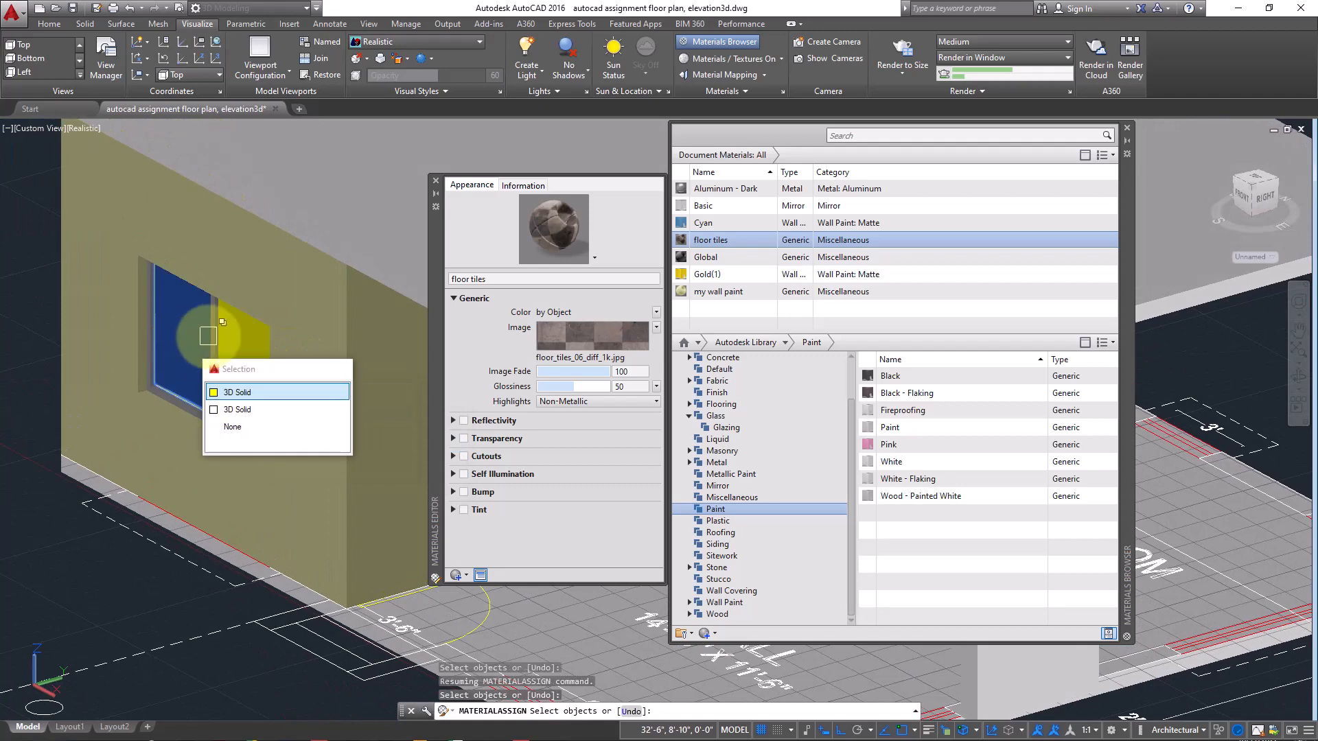
{"action": "scroll", "coordinate": [210, 329], "scroll_direction": "up", "scroll_amount": 2}
{"action": "left_click", "coordinate": [215, 317]}
{"action": "scroll", "coordinate": [212, 322], "scroll_direction": "up", "scroll_amount": 2}
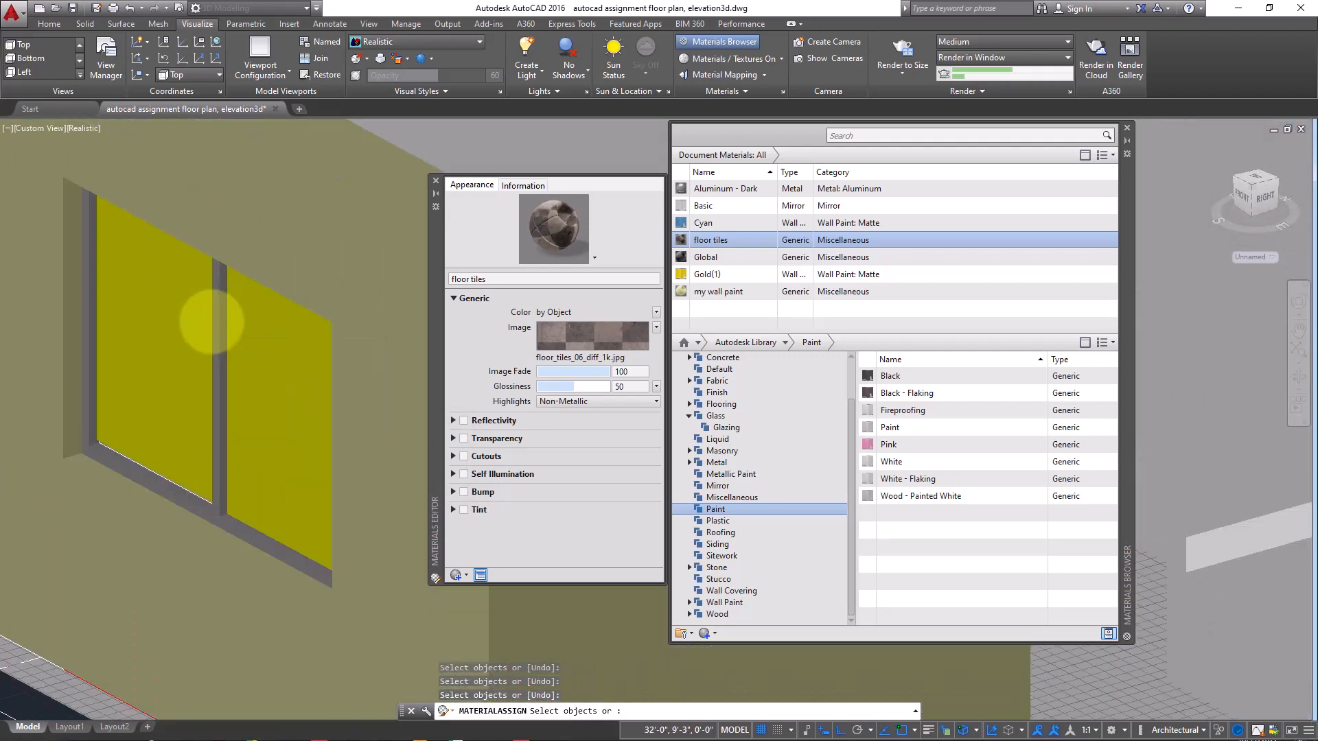
{"action": "scroll", "coordinate": [213, 317], "scroll_direction": "up", "scroll_amount": 2}
{"action": "left_click", "coordinate": [222, 305]}
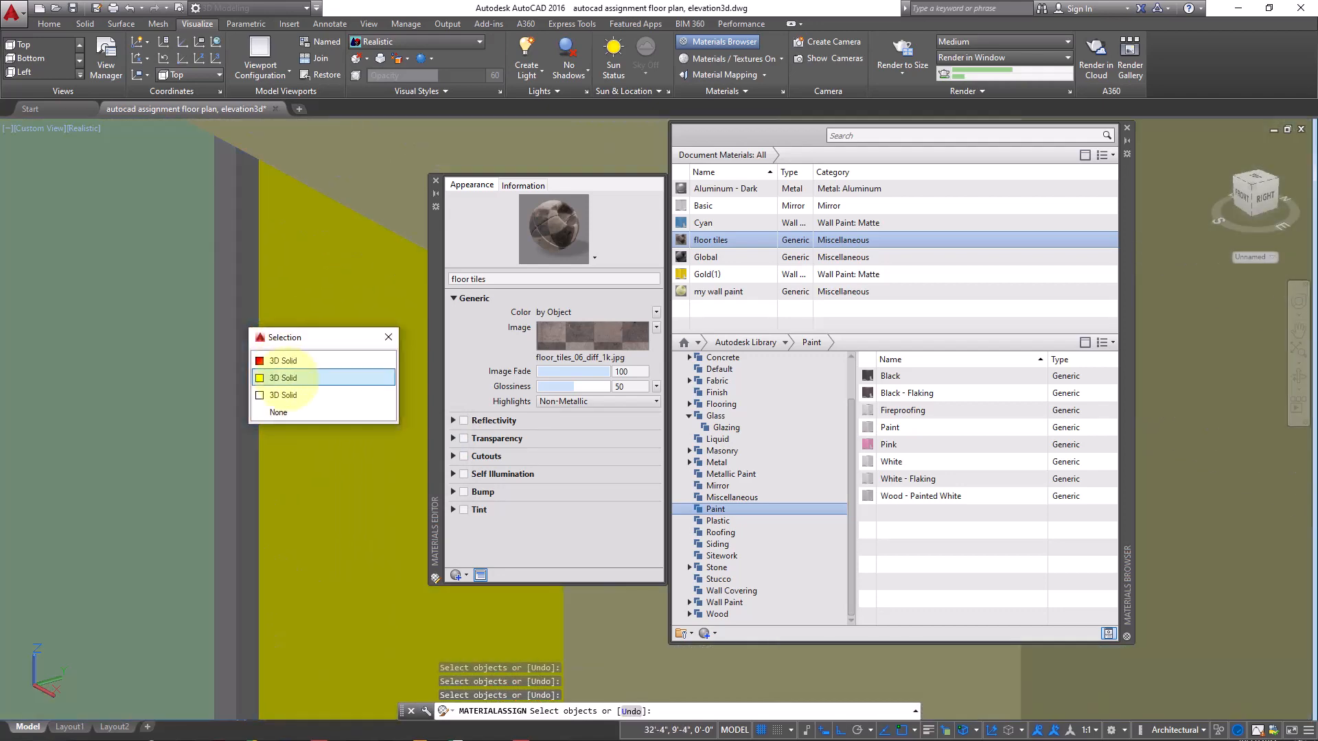
{"action": "left_click", "coordinate": [284, 378]}
{"action": "scroll", "coordinate": [226, 385], "scroll_direction": "down", "scroll_amount": 3}
{"action": "key", "text": "Escape"}
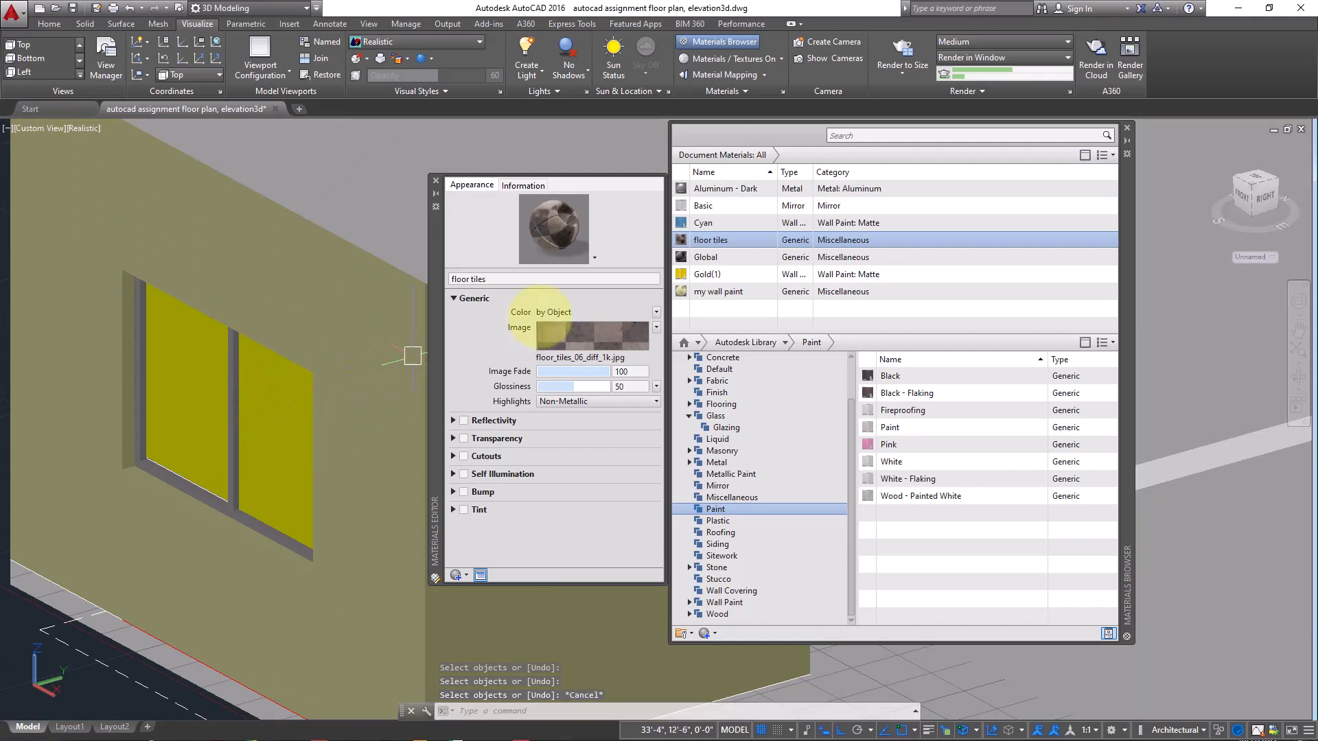
{"action": "scroll", "coordinate": [65, 382], "scroll_direction": "down", "scroll_amount": 3}
{"action": "scroll", "coordinate": [170, 485], "scroll_direction": "up", "scroll_amount": 5}
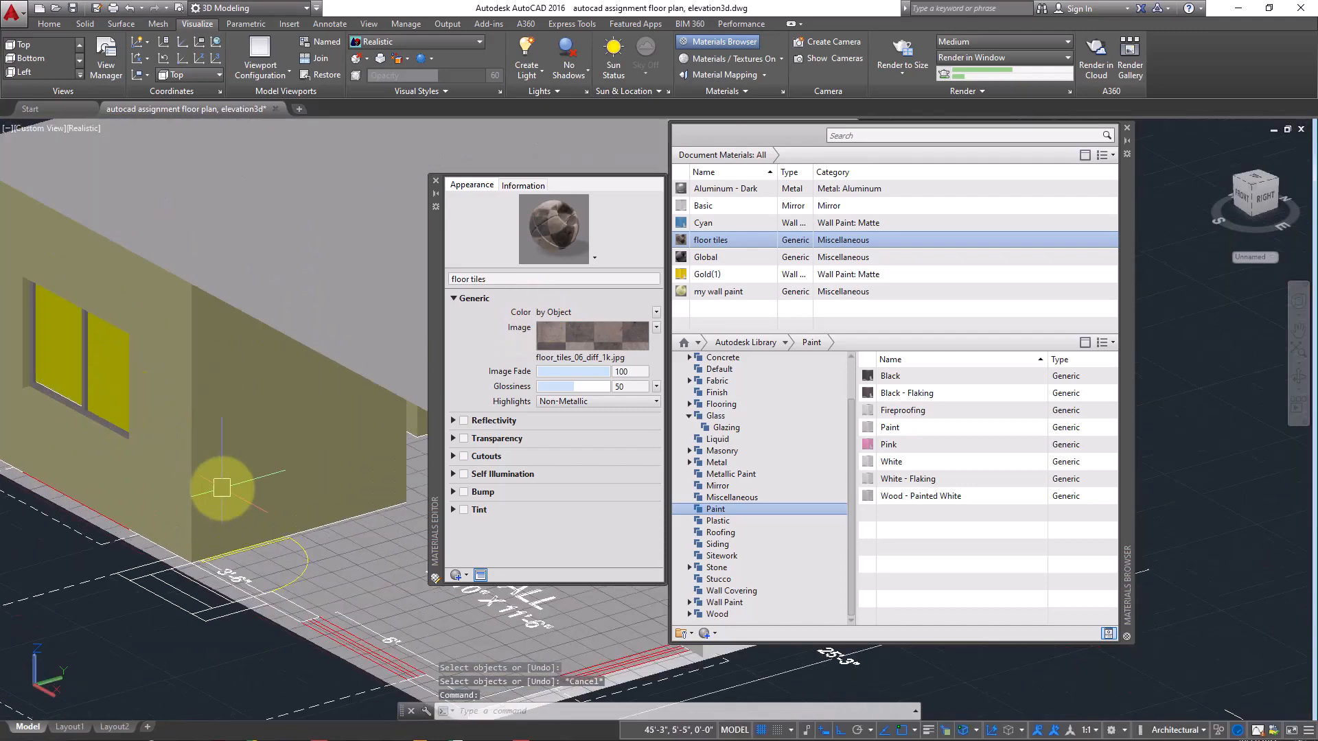
Step: Select the house's exterior wall solid, assign the floor tiles material to it, and clear the selection
{"action": "scroll", "coordinate": [222, 488], "scroll_direction": "up", "scroll_amount": 2}
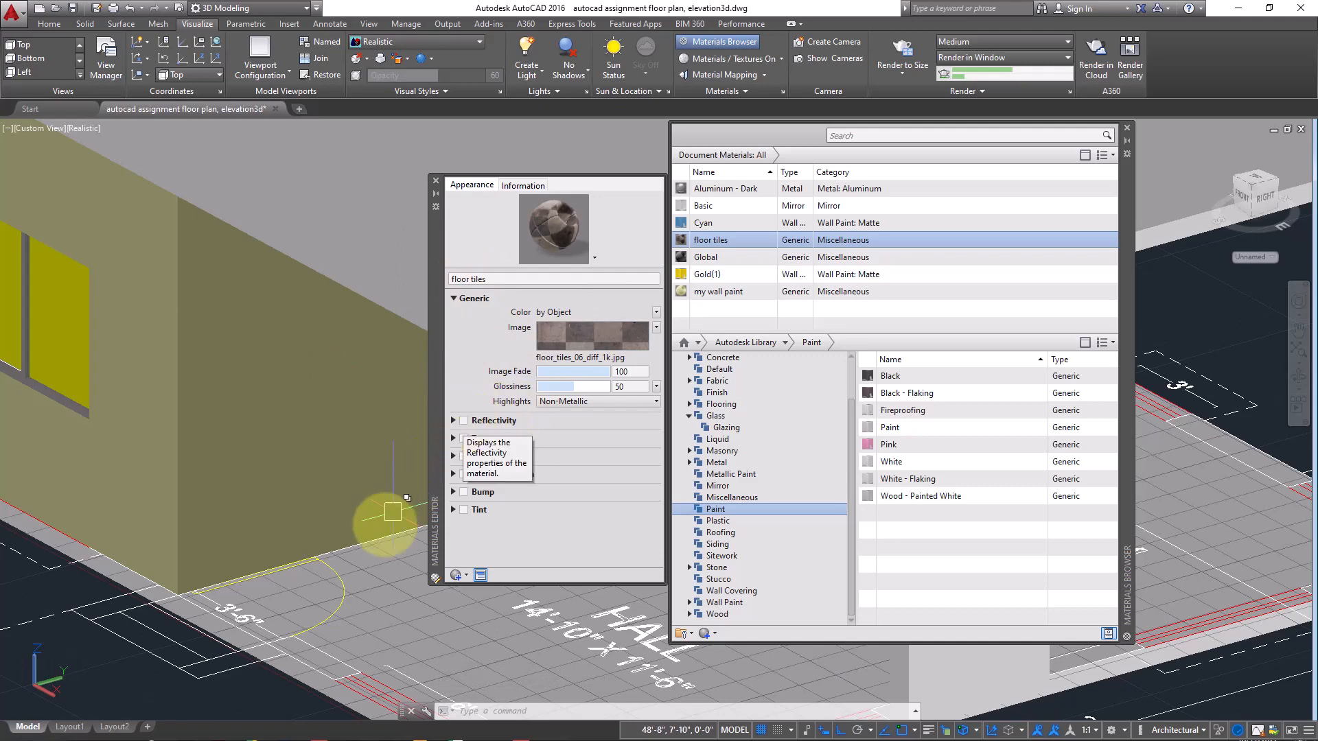
{"action": "middle_click_drag", "start_coordinate": [385, 525], "coordinate": [282, 492]}
{"action": "scroll", "coordinate": [278, 454], "scroll_direction": "up", "scroll_amount": 2}
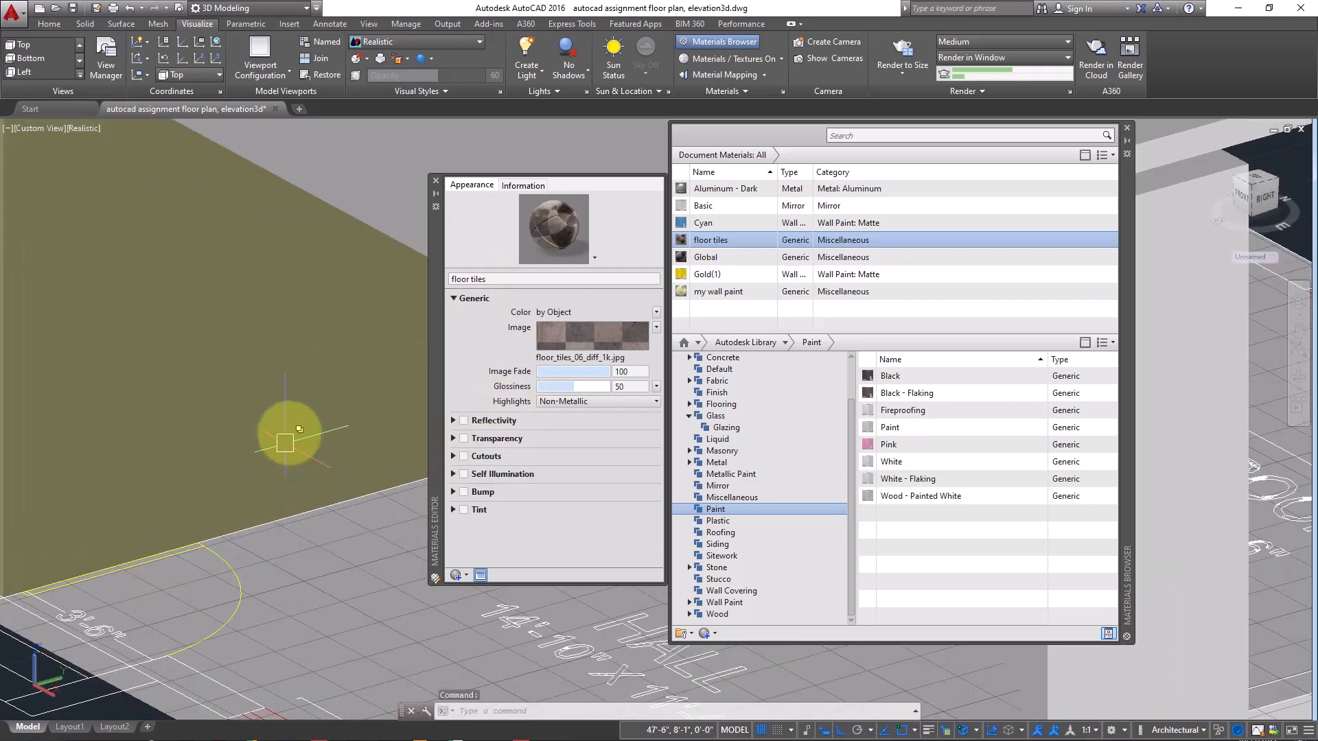
{"action": "left_click", "coordinate": [268, 353]}
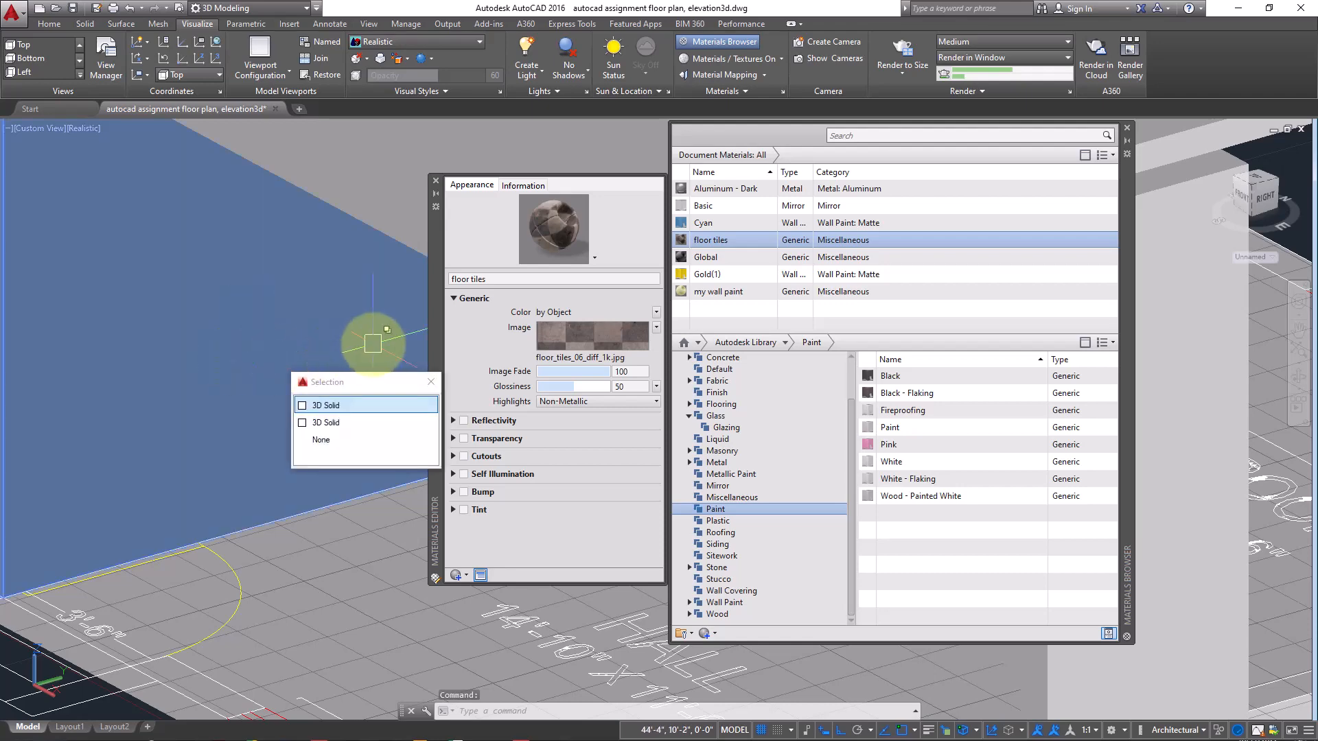
{"action": "left_click", "coordinate": [326, 405]}
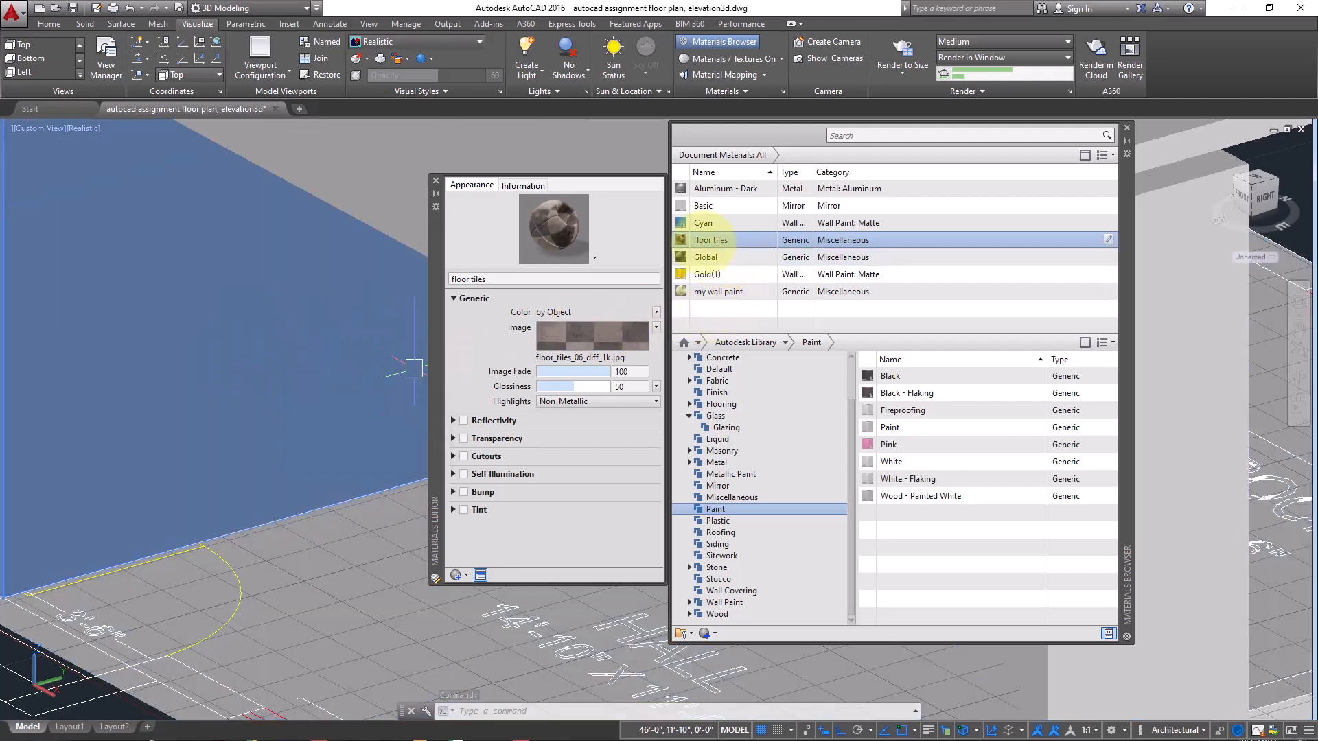
{"action": "right_click", "coordinate": [704, 240]}
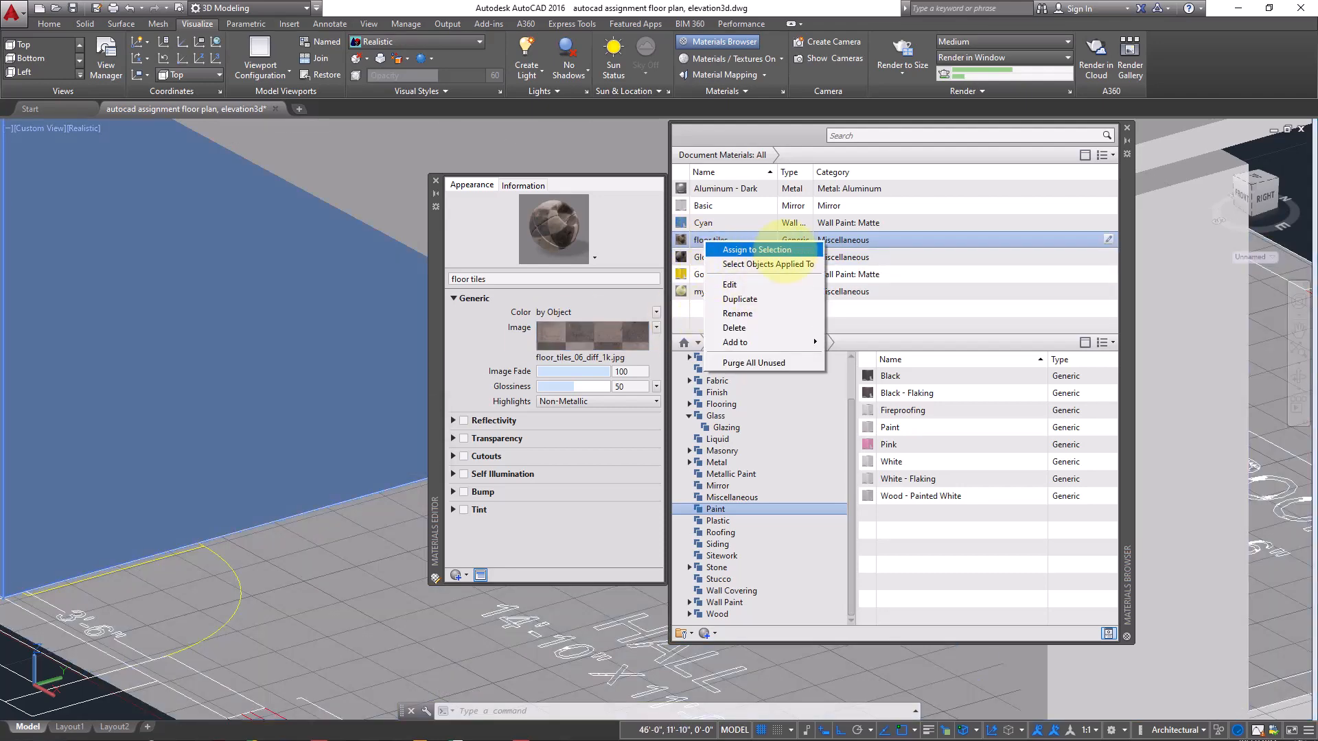
{"action": "left_click", "coordinate": [755, 250]}
{"action": "key", "text": "Escape"}
{"action": "scroll", "coordinate": [196, 368], "scroll_direction": "up", "scroll_amount": 2}
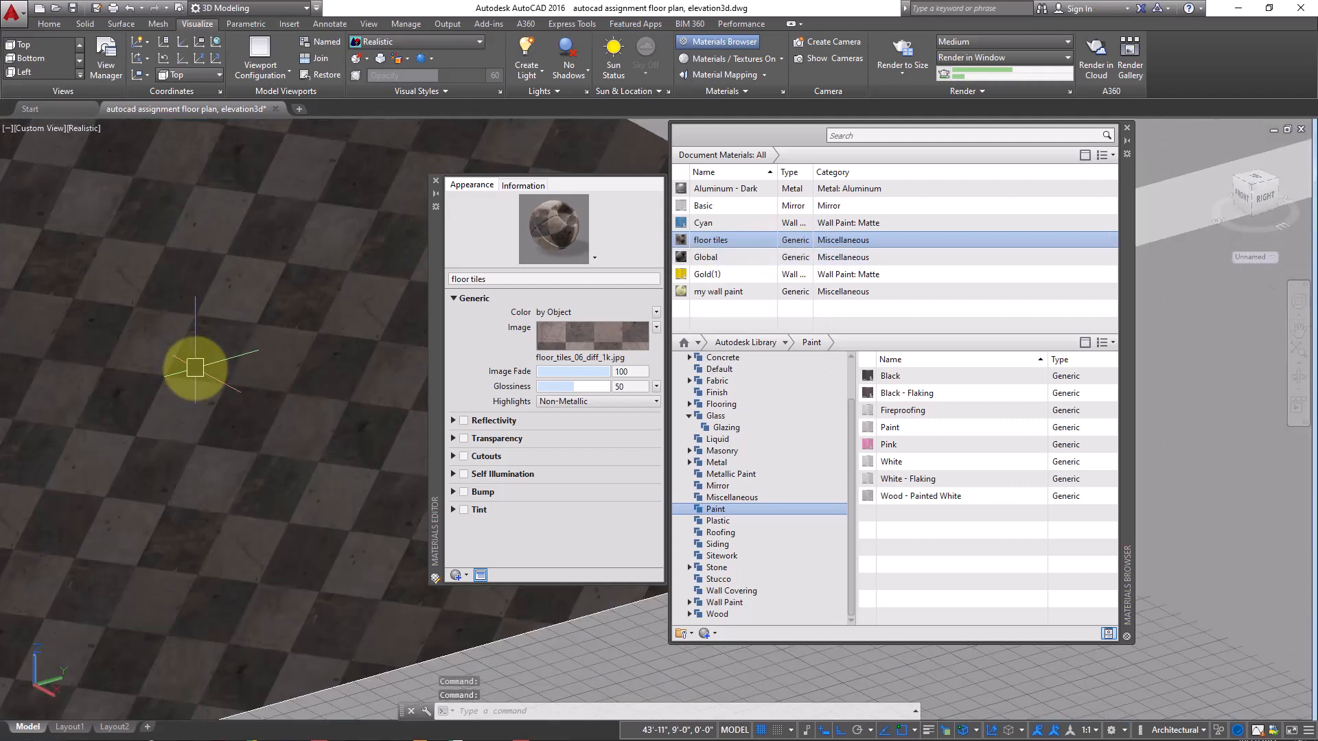
{"action": "scroll", "coordinate": [195, 368], "scroll_direction": "down", "scroll_amount": 3}
{"action": "middle_click_drag", "start_coordinate": [195, 368], "coordinate": [223, 362]}
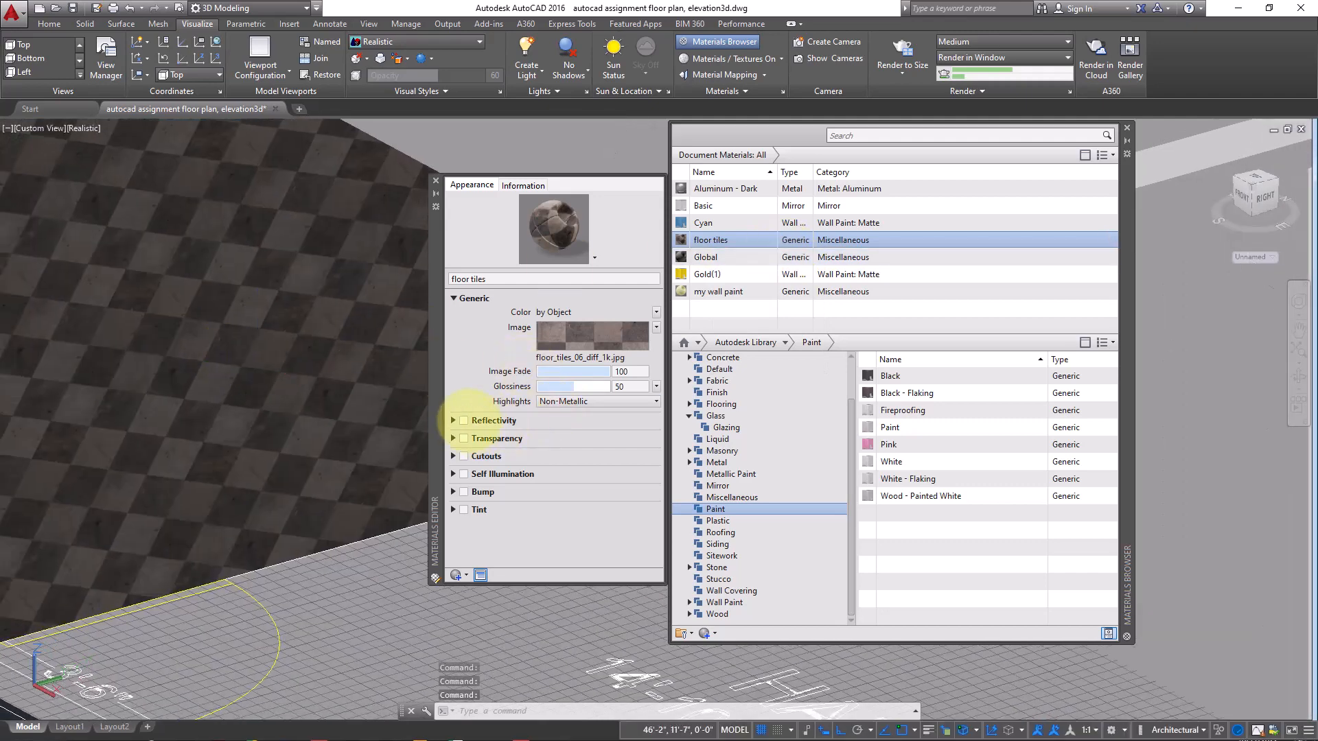
Step: Try Reflectivity and Transparency on the floor tiles material, switching each one off again
{"action": "left_click", "coordinate": [454, 420]}
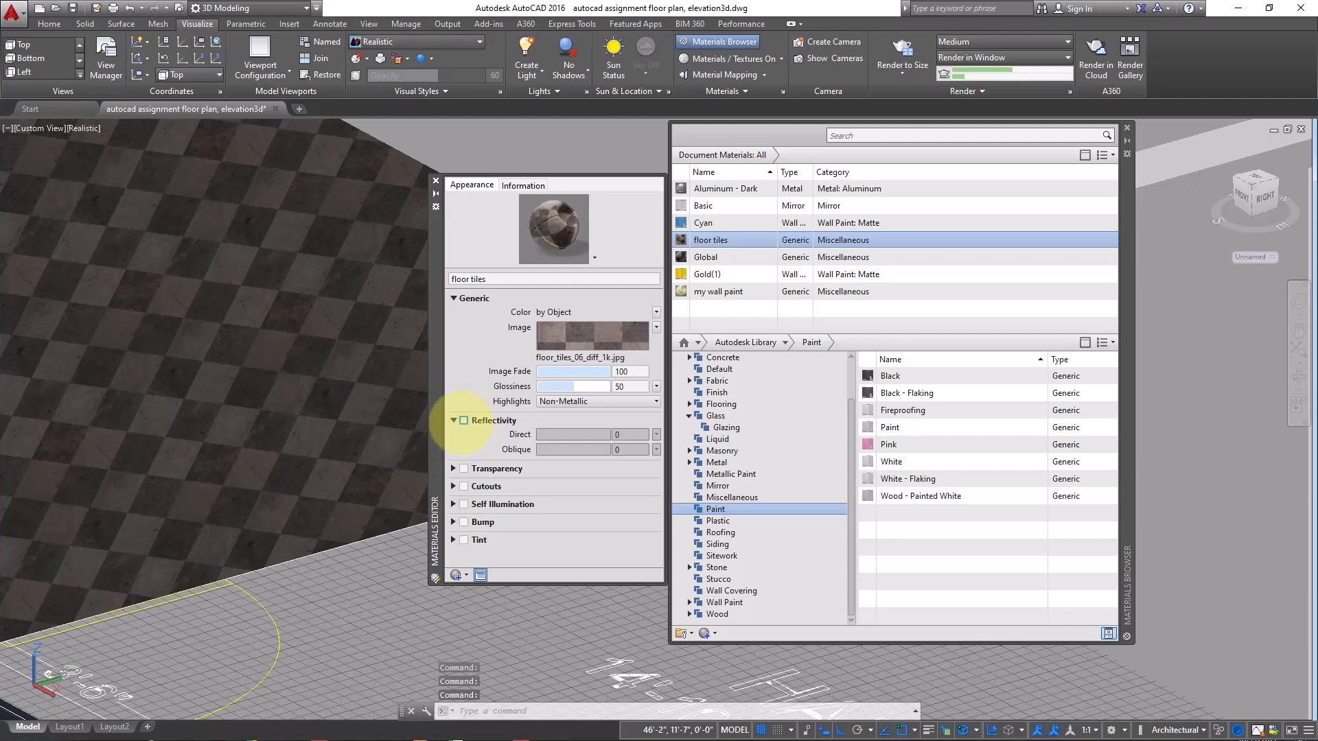
{"action": "left_click", "coordinate": [464, 420]}
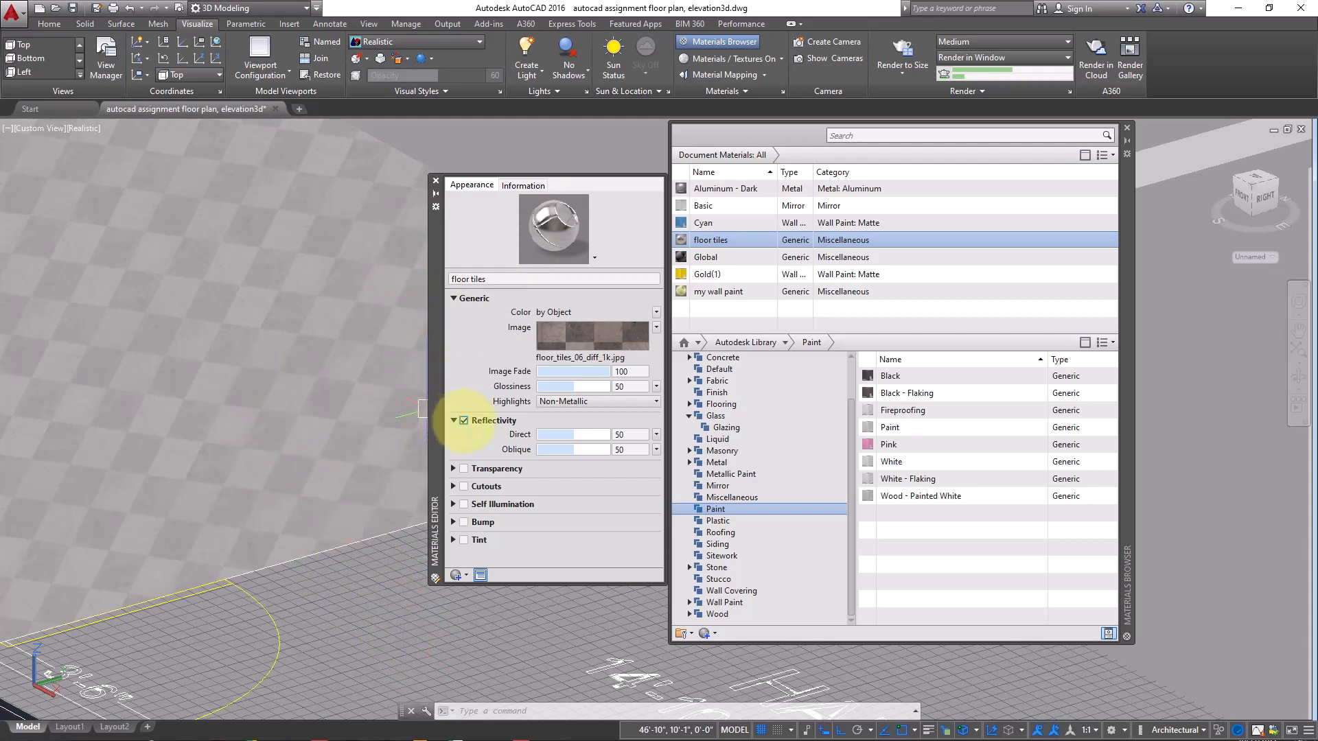
{"action": "left_click", "coordinate": [464, 420]}
{"action": "left_click", "coordinate": [464, 468]}
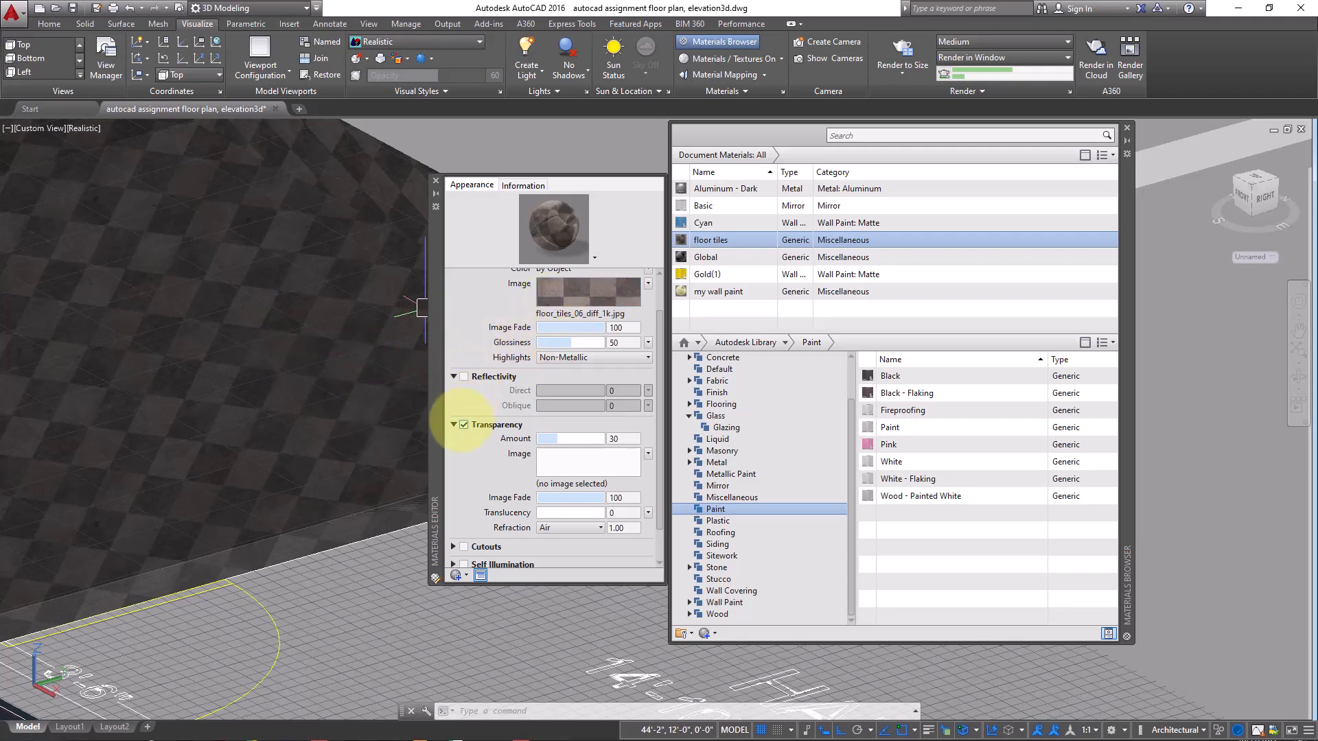
{"action": "left_click", "coordinate": [464, 425]}
Step: Enable Bump on the floor tiles material using the image floor_tiles_06_disp_1k from the textures folder
{"action": "scroll", "coordinate": [491, 339], "scroll_direction": "down", "scroll_amount": 1}
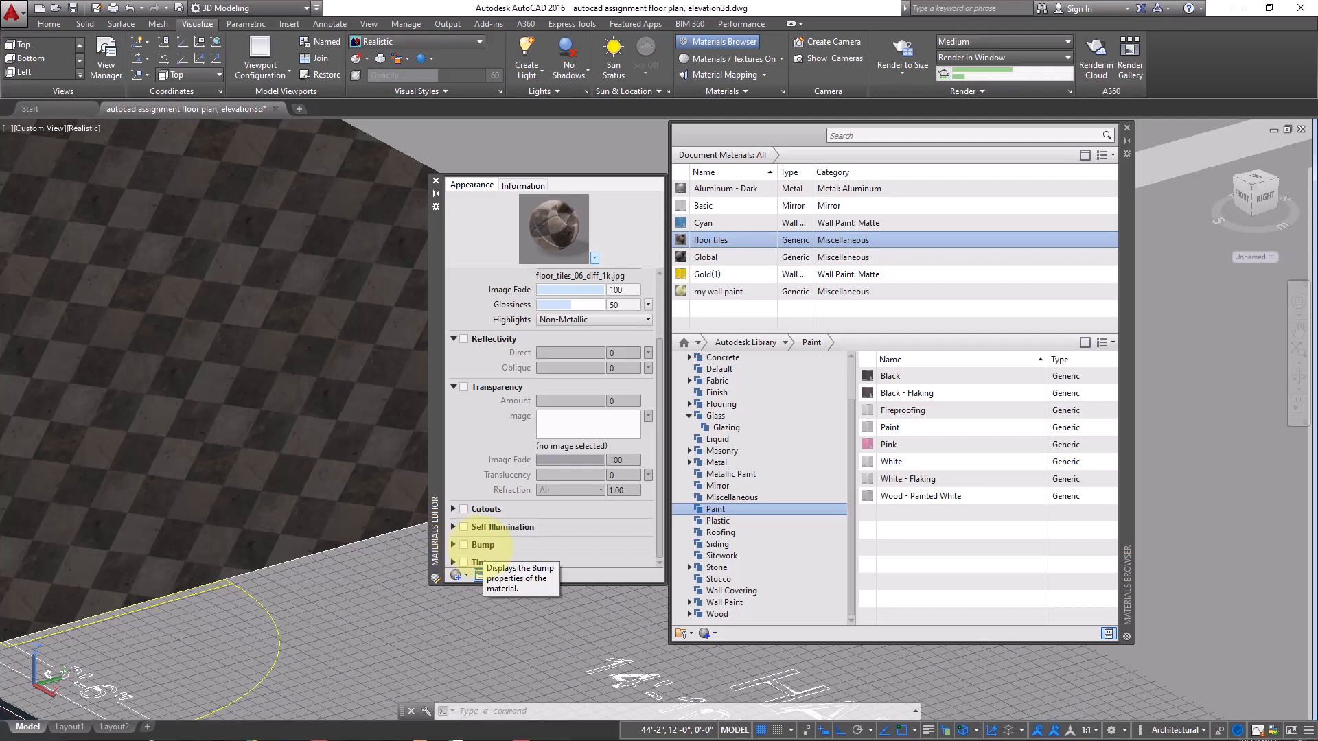
{"action": "scroll", "coordinate": [244, 322], "scroll_direction": "up", "scroll_amount": 5}
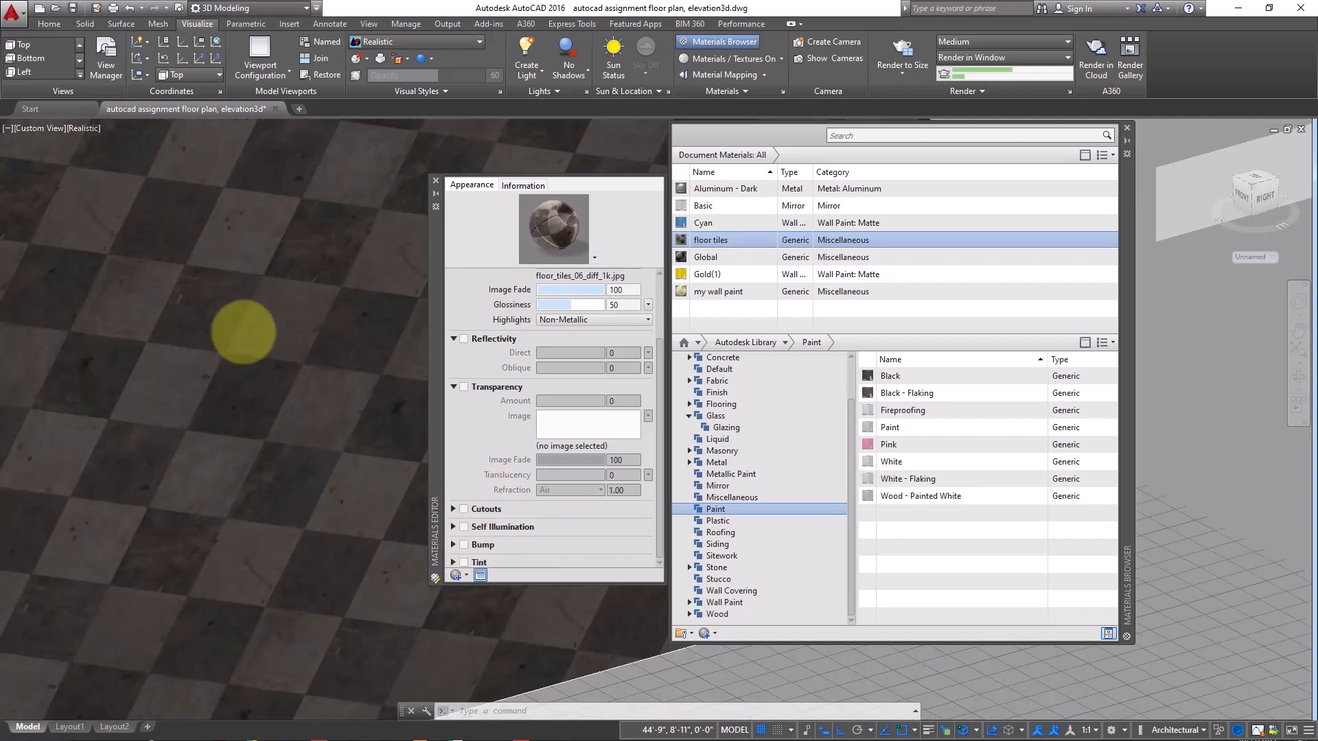
{"action": "scroll", "coordinate": [250, 309], "scroll_direction": "up", "scroll_amount": 3}
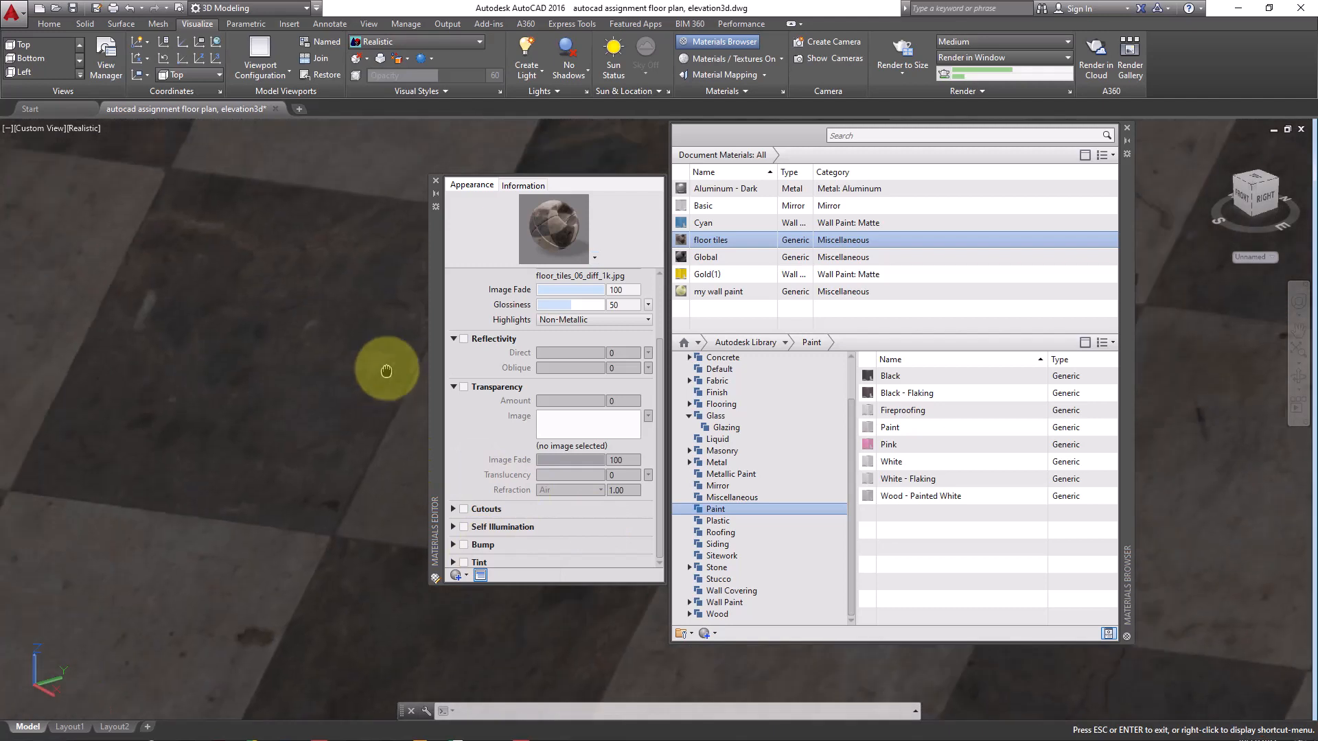
{"action": "scroll", "coordinate": [168, 184], "scroll_direction": "up", "scroll_amount": 3}
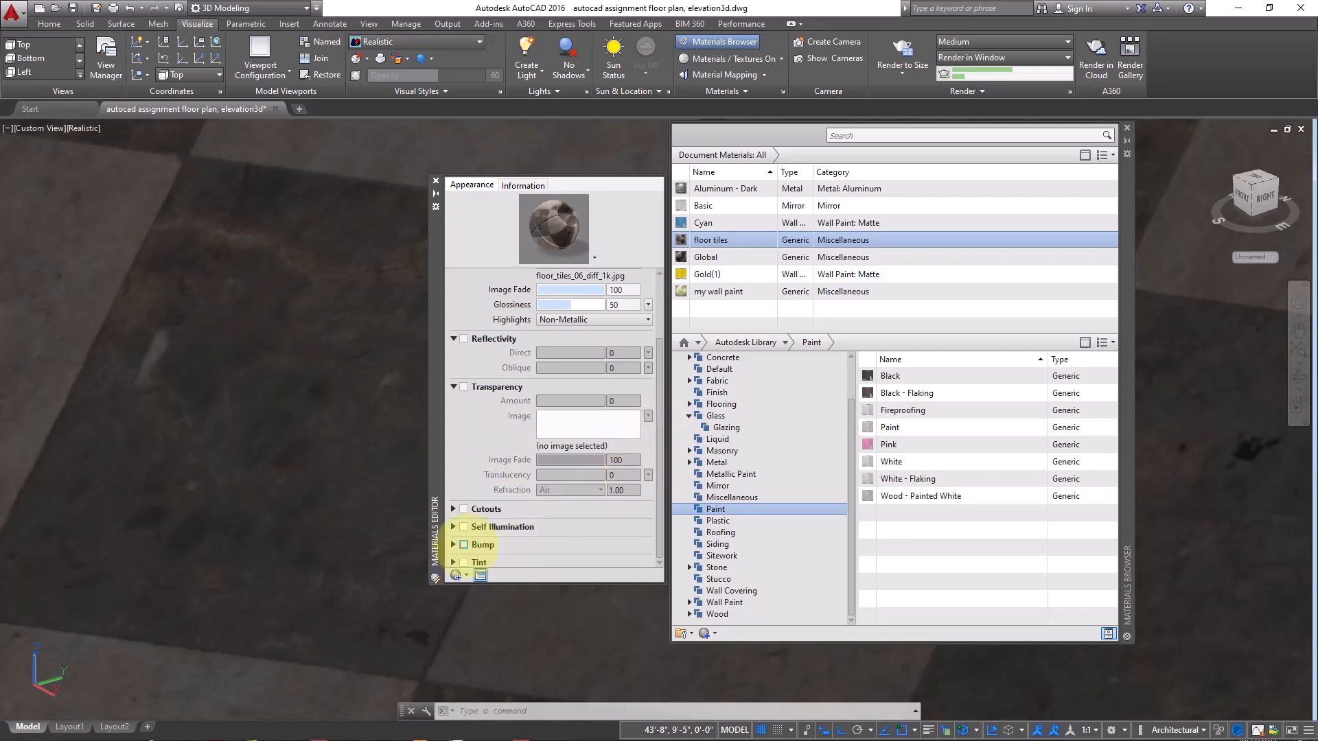
{"action": "left_click", "coordinate": [464, 545]}
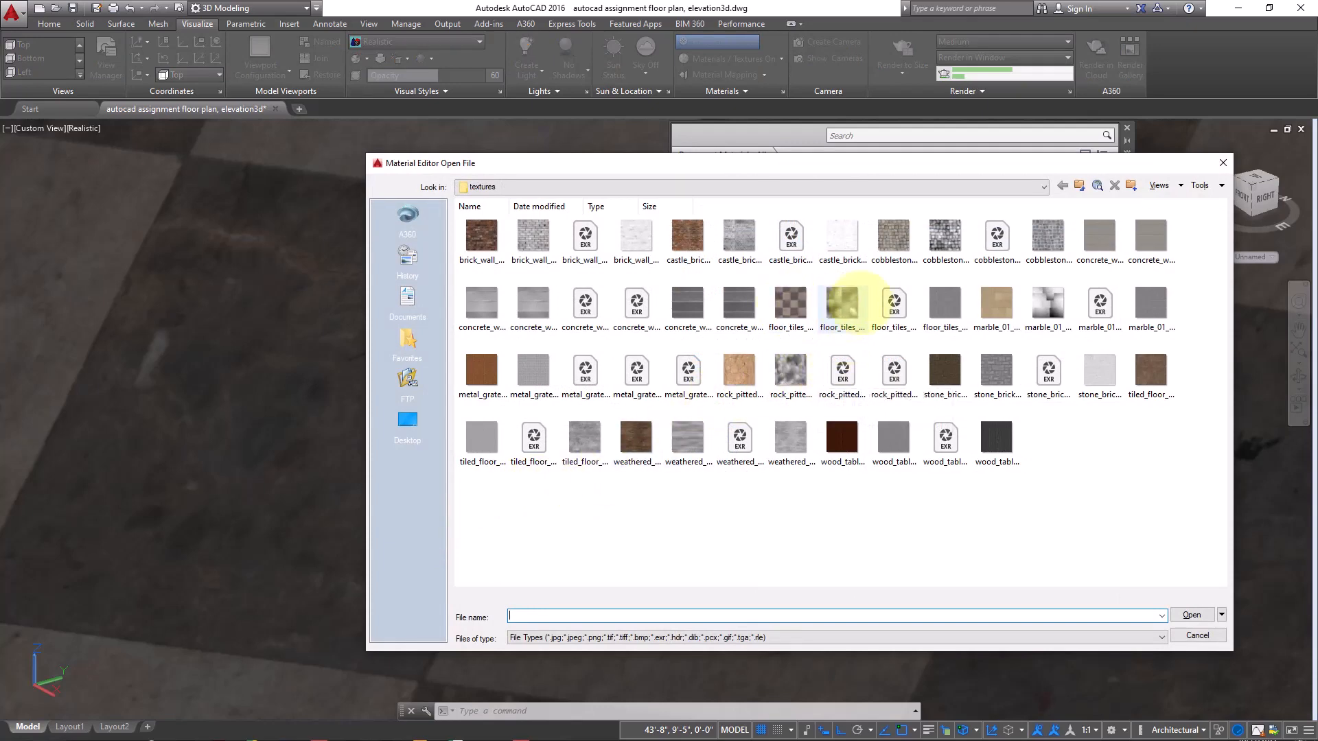
{"action": "left_click", "coordinate": [859, 309]}
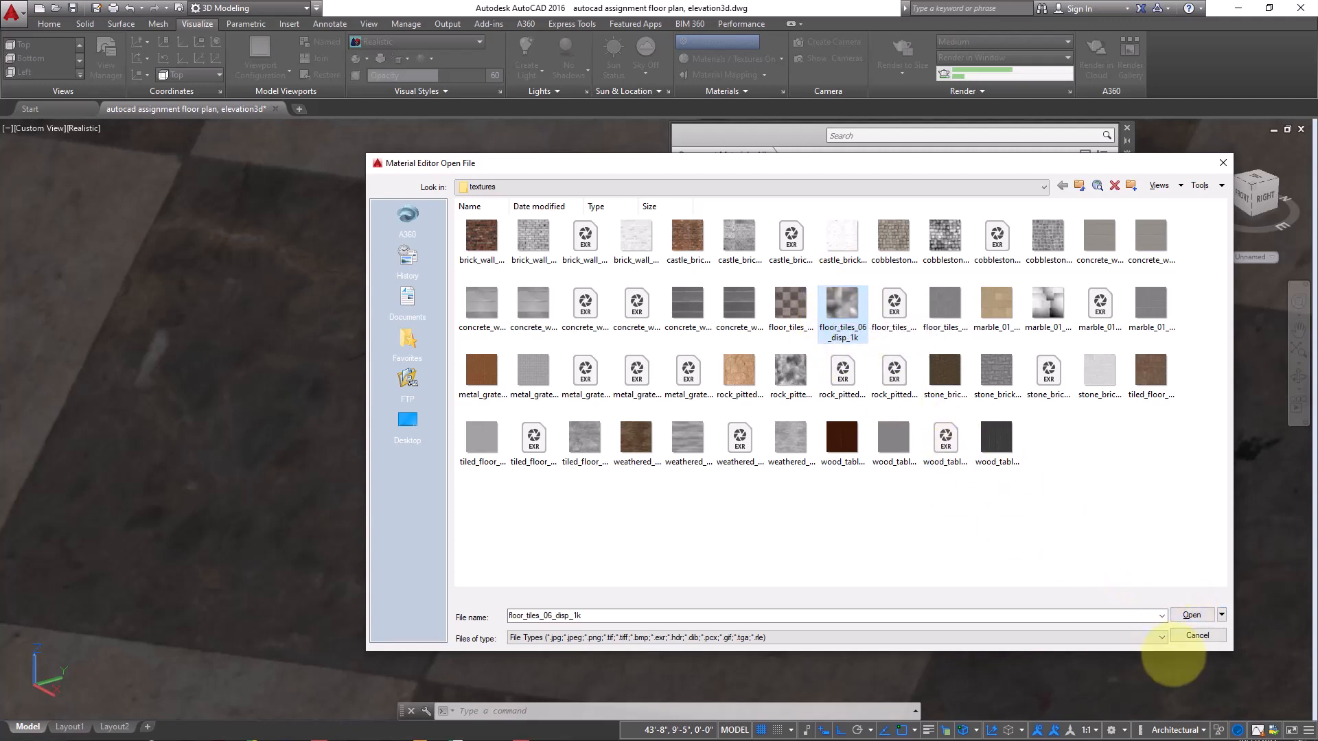
{"action": "left_click", "coordinate": [1191, 614]}
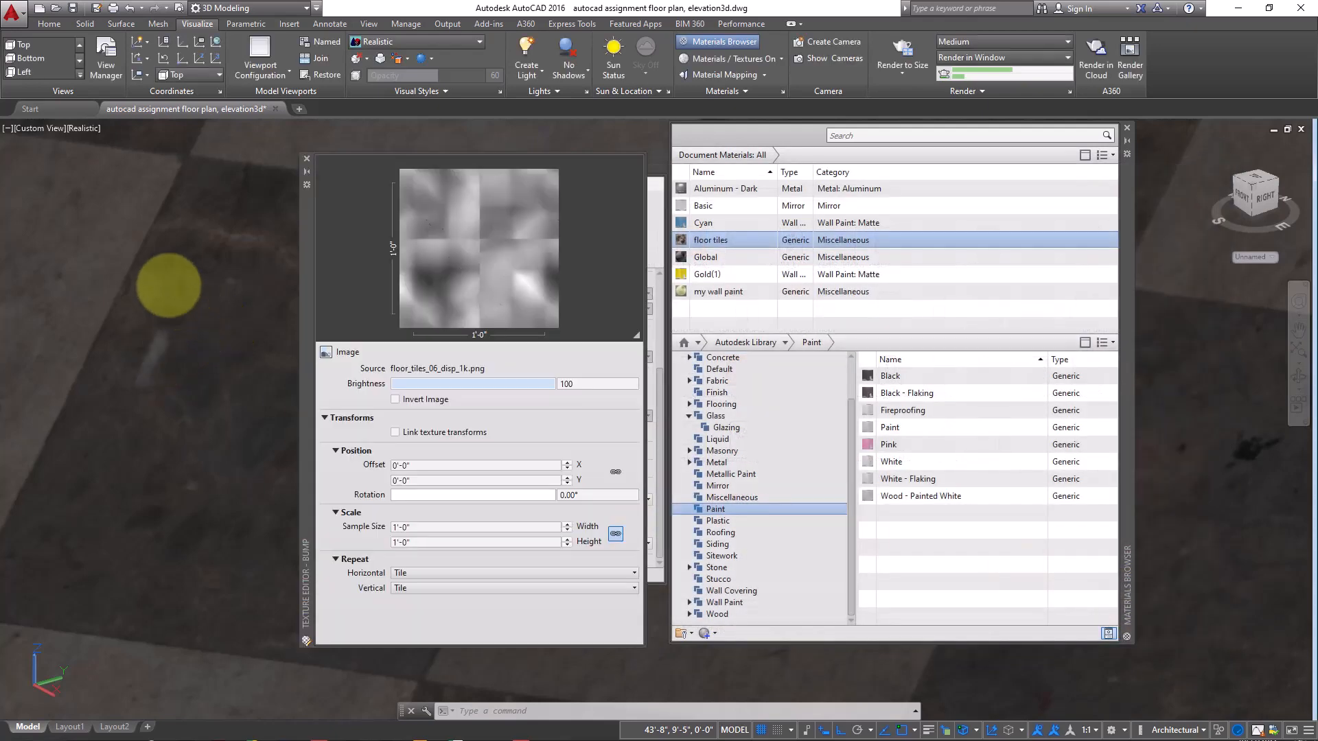
Step: Examine the bump relief on the wall's tiles from close up and from farther away
{"action": "scroll", "coordinate": [166, 223], "scroll_direction": "down", "scroll_amount": 4}
{"action": "middle_click_drag", "start_coordinate": [174, 267], "coordinate": [173, 269]}
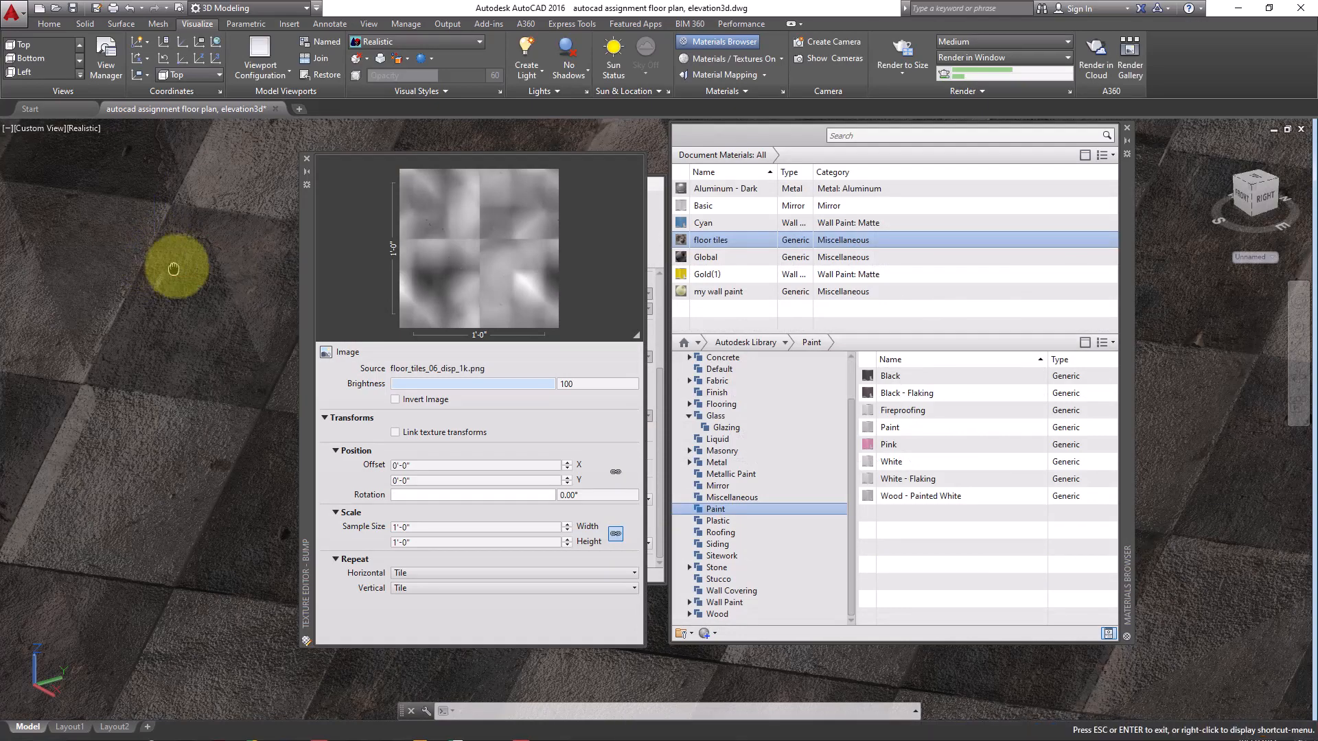
{"action": "scroll", "coordinate": [118, 295], "scroll_direction": "up", "scroll_amount": 3}
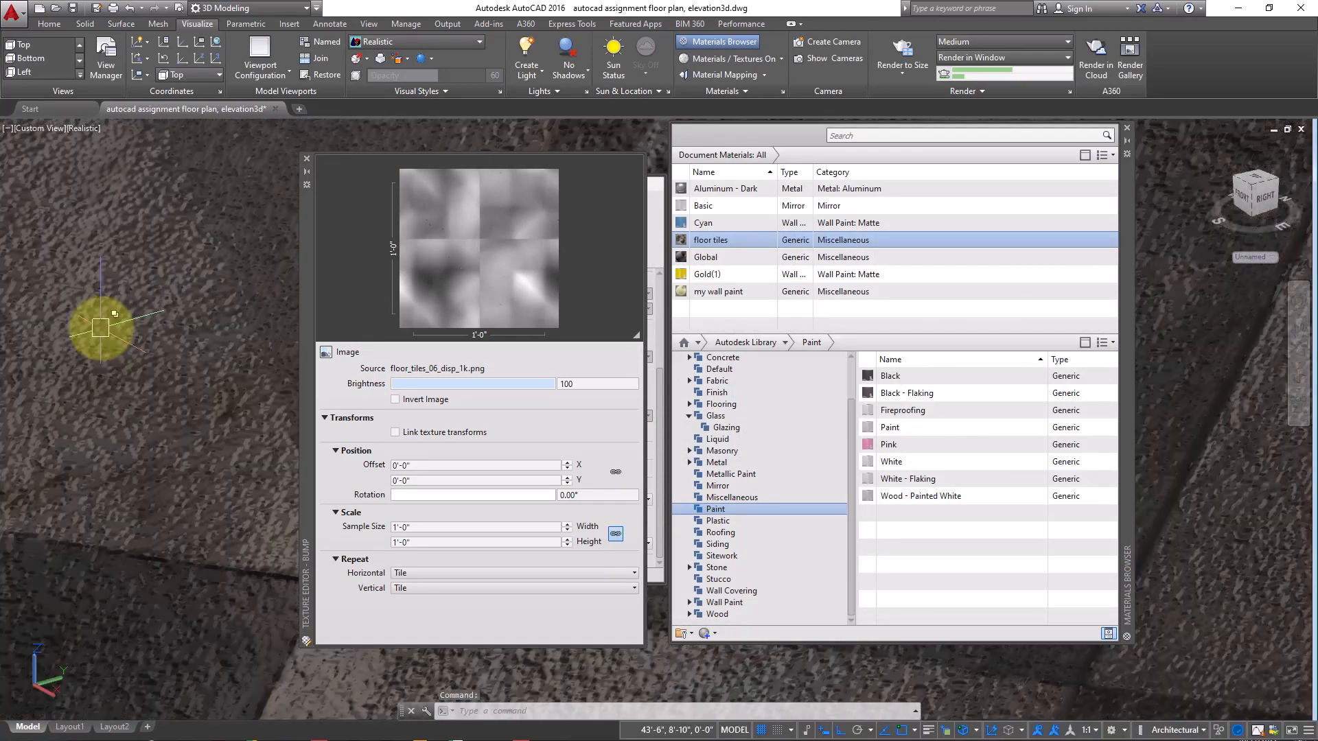
{"action": "scroll", "coordinate": [103, 340], "scroll_direction": "down", "scroll_amount": 2}
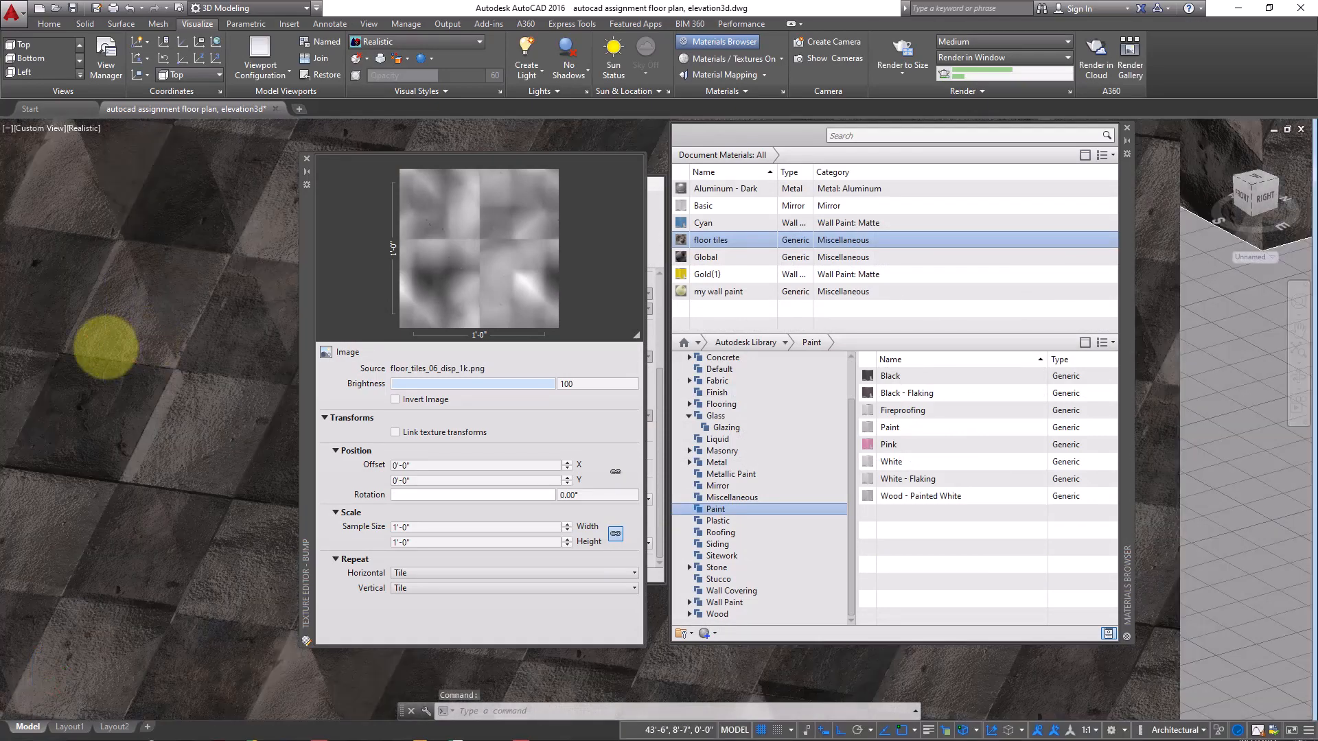
{"action": "scroll", "coordinate": [106, 347], "scroll_direction": "down", "scroll_amount": 3}
{"action": "middle_click_drag", "start_coordinate": [107, 348], "coordinate": [230, 347]}
{"action": "scroll", "coordinate": [97, 365], "scroll_direction": "up", "scroll_amount": 3}
{"action": "scroll", "coordinate": [96, 365], "scroll_direction": "down", "scroll_amount": 4}
{"action": "middle_click_drag", "start_coordinate": [100, 365], "coordinate": [221, 396]}
{"action": "scroll", "coordinate": [144, 351], "scroll_direction": "up", "scroll_amount": 4}
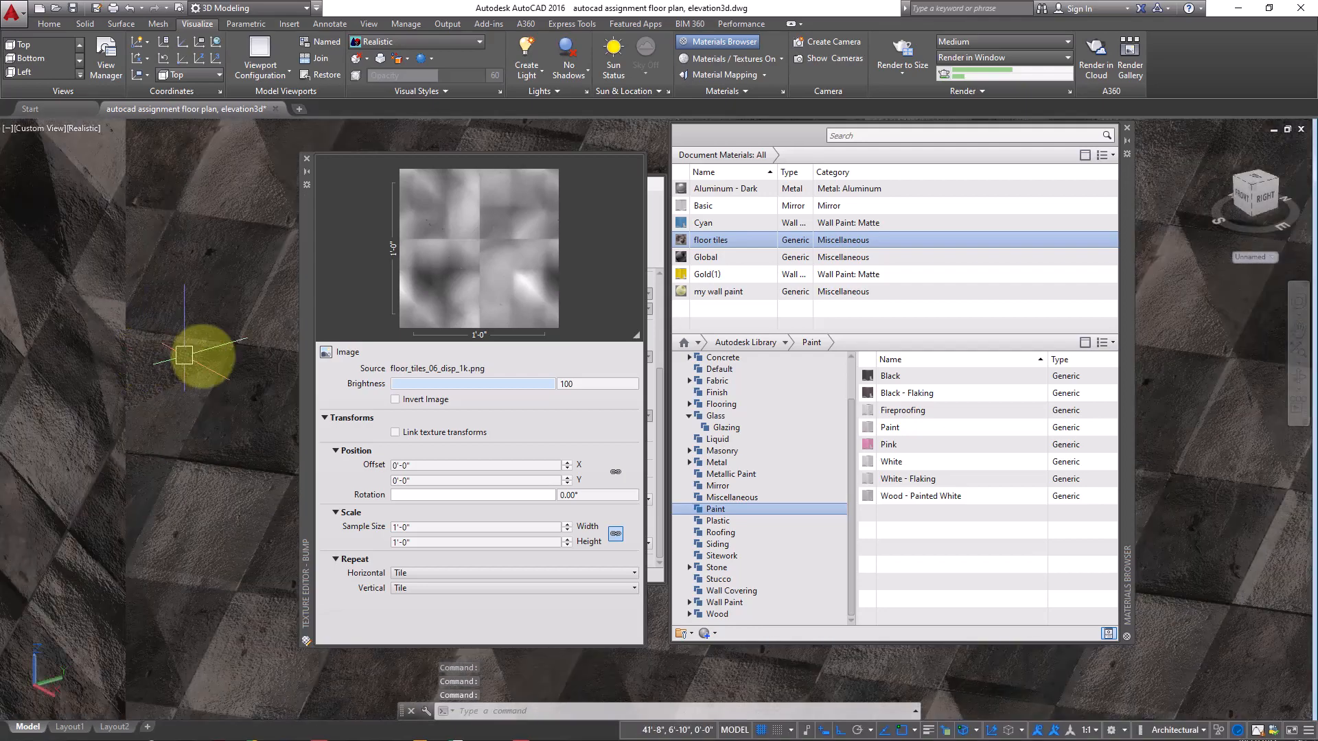
{"action": "scroll", "coordinate": [103, 383], "scroll_direction": "up", "scroll_amount": 2}
{"action": "scroll", "coordinate": [116, 332], "scroll_direction": "up", "scroll_amount": 3}
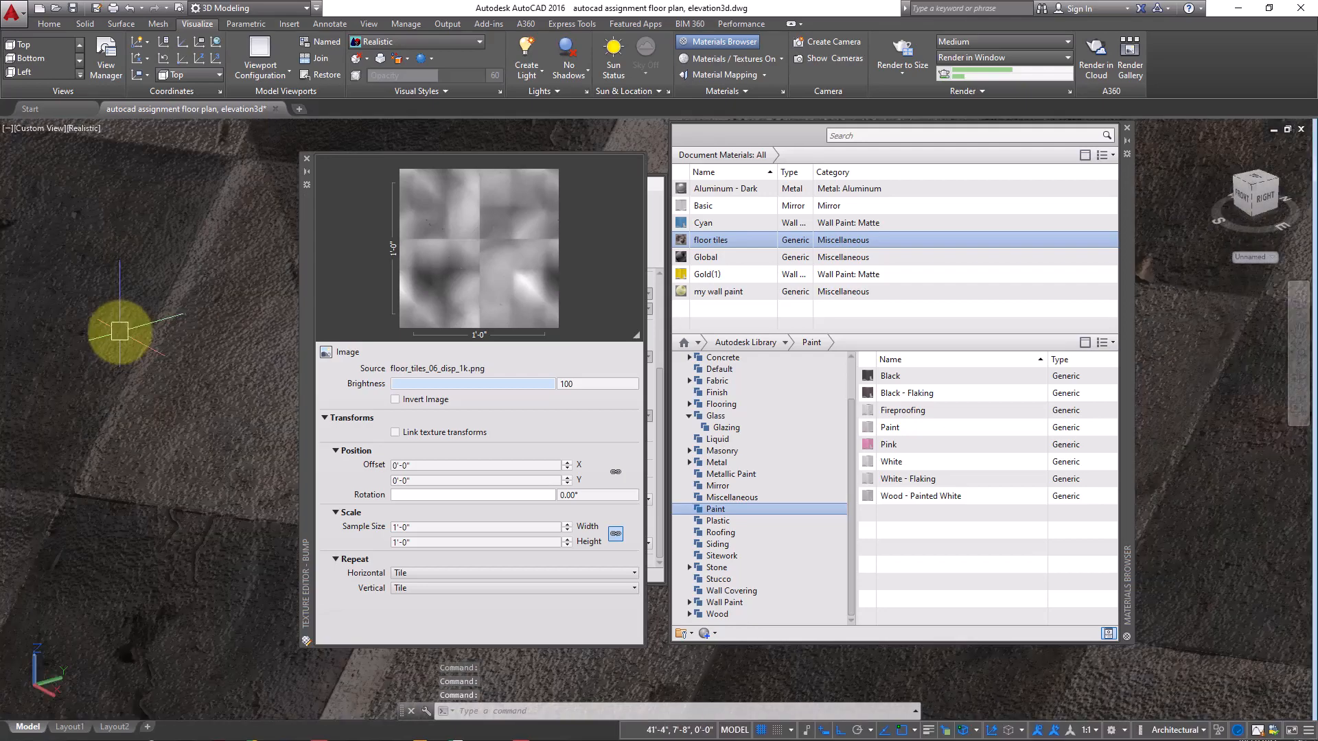
{"action": "scroll", "coordinate": [119, 331], "scroll_direction": "down", "scroll_amount": 3}
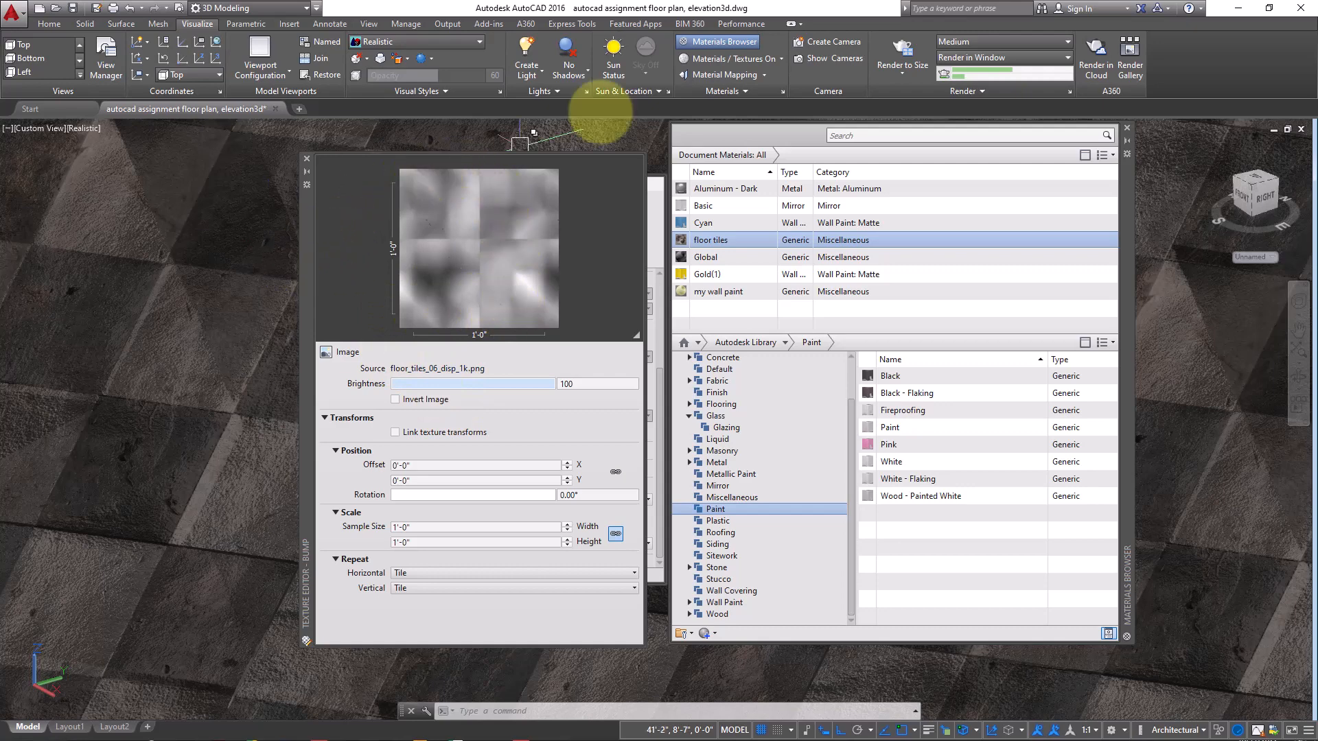
Step: Render the close-up of the tiled wall, close the render window, and inspect the relief around the window
{"action": "left_click", "coordinate": [903, 48]}
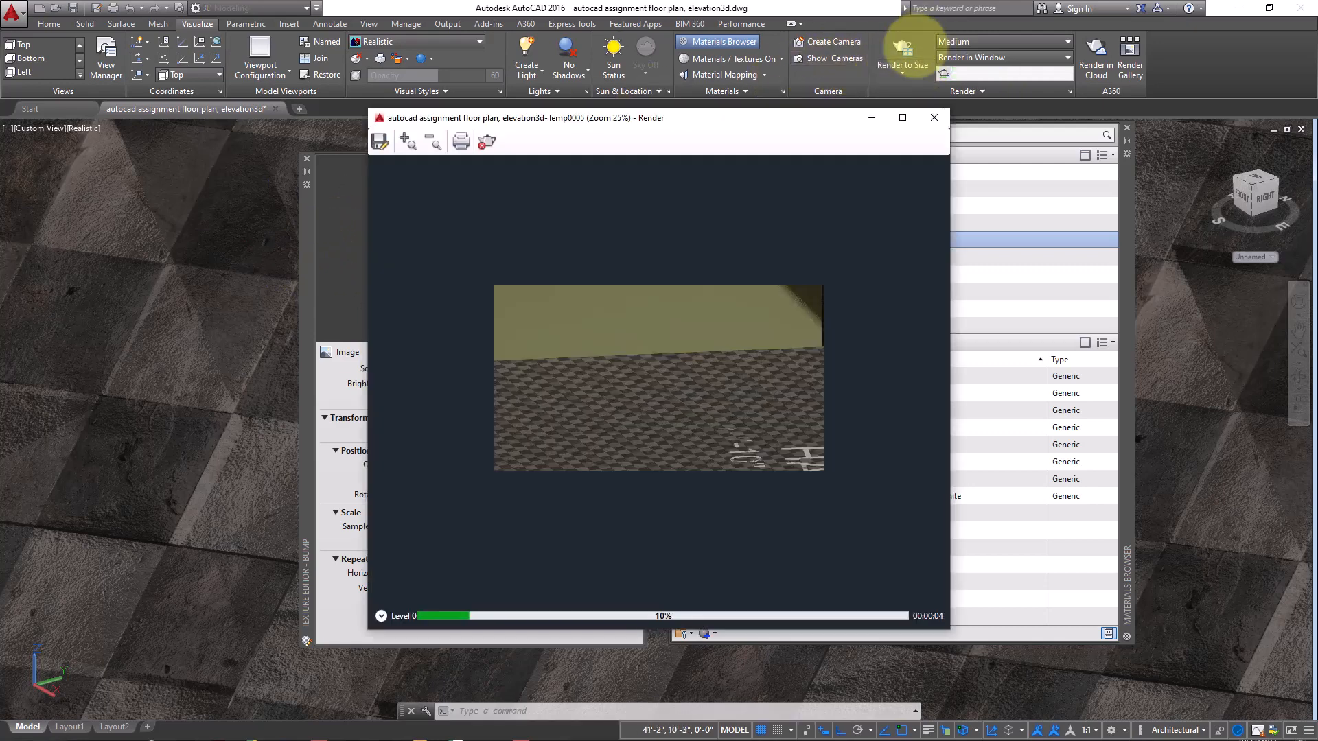
{"action": "scroll", "coordinate": [661, 381], "scroll_direction": "up", "scroll_amount": 3}
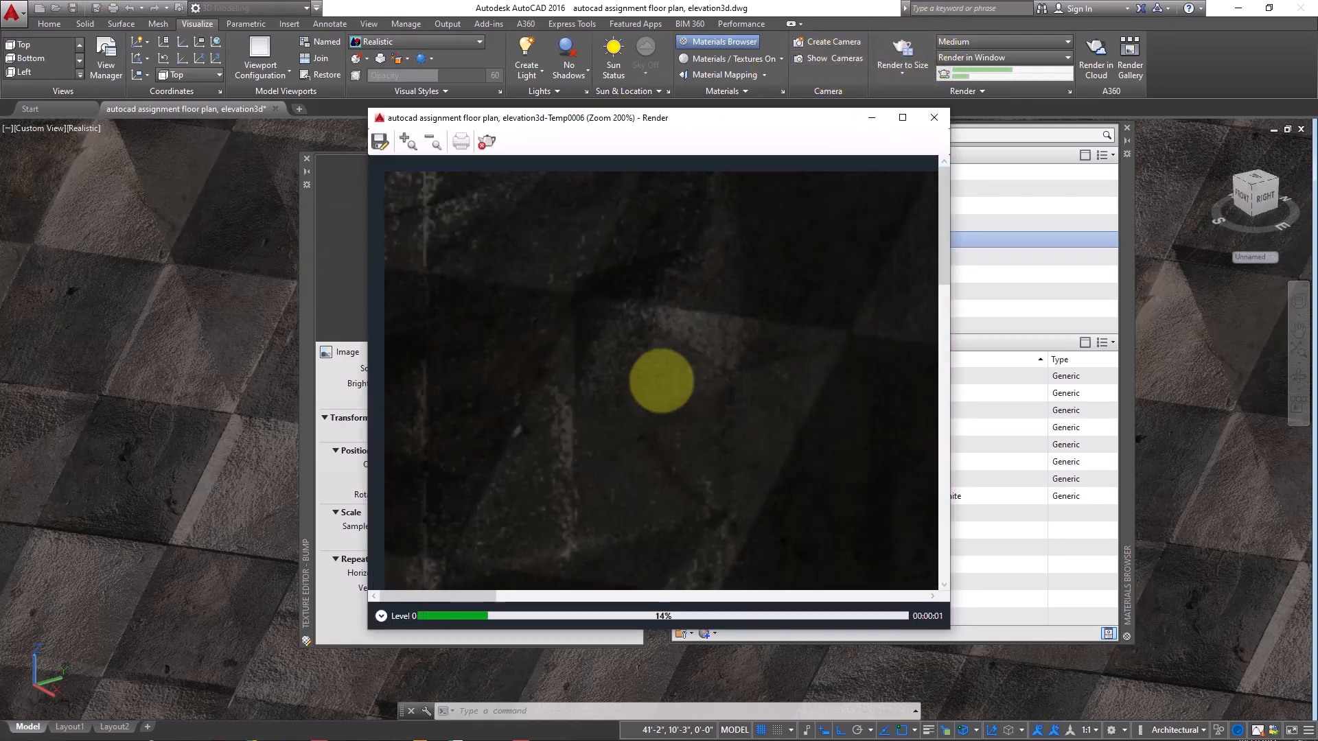
{"action": "scroll", "coordinate": [659, 344], "scroll_direction": "down", "scroll_amount": 3}
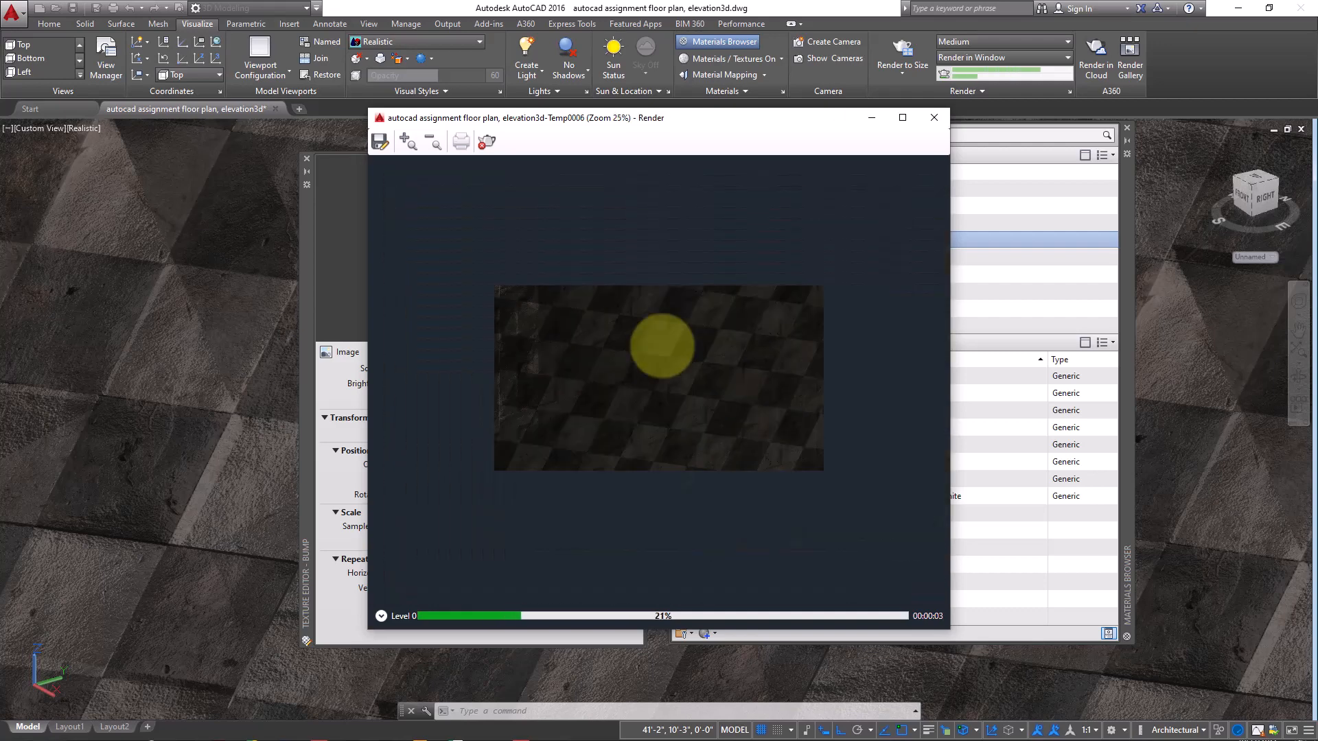
{"action": "left_click", "coordinate": [933, 118]}
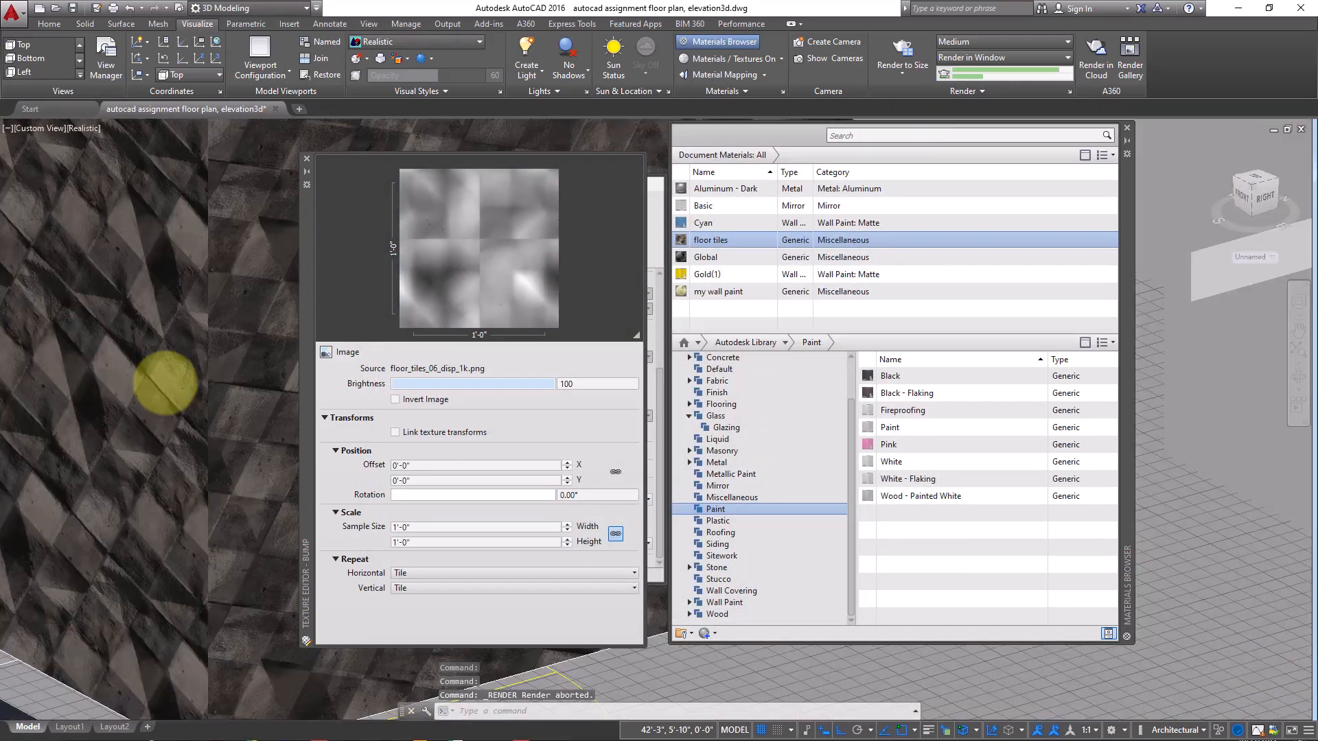
{"action": "scroll", "coordinate": [163, 385], "scroll_direction": "down", "scroll_amount": 3}
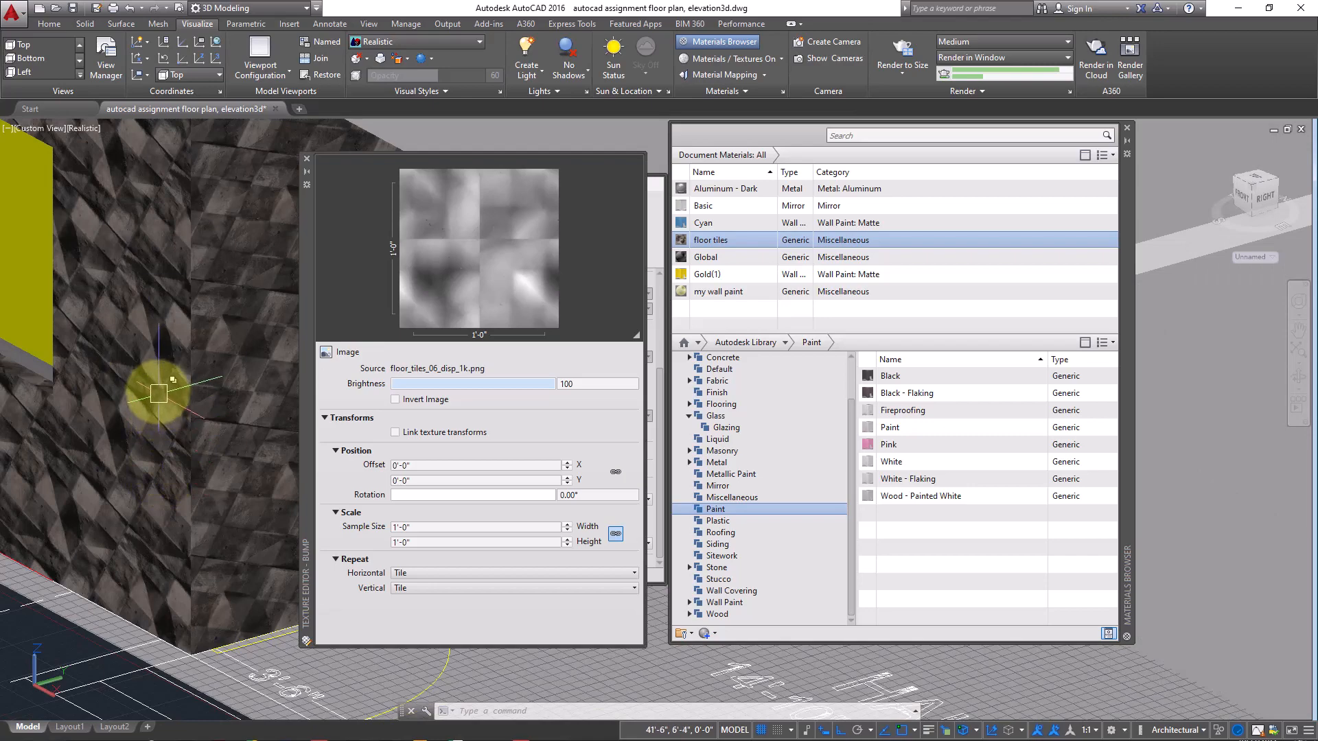
{"action": "scroll", "coordinate": [157, 383], "scroll_direction": "up", "scroll_amount": 4}
{"action": "middle_click_drag", "start_coordinate": [156, 376], "coordinate": [256, 435]}
{"action": "middle_click_drag", "start_coordinate": [160, 351], "coordinate": [245, 493]}
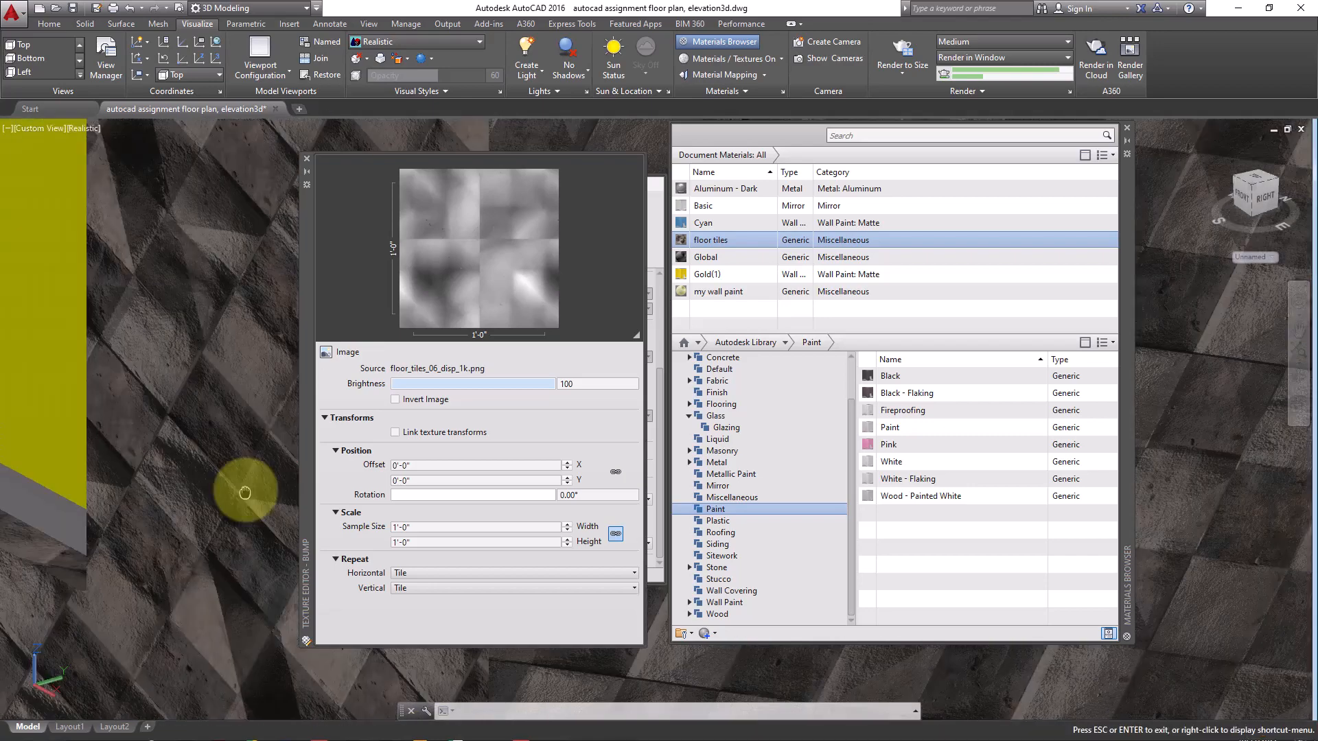
{"action": "scroll", "coordinate": [212, 471], "scroll_direction": "down", "scroll_amount": 5}
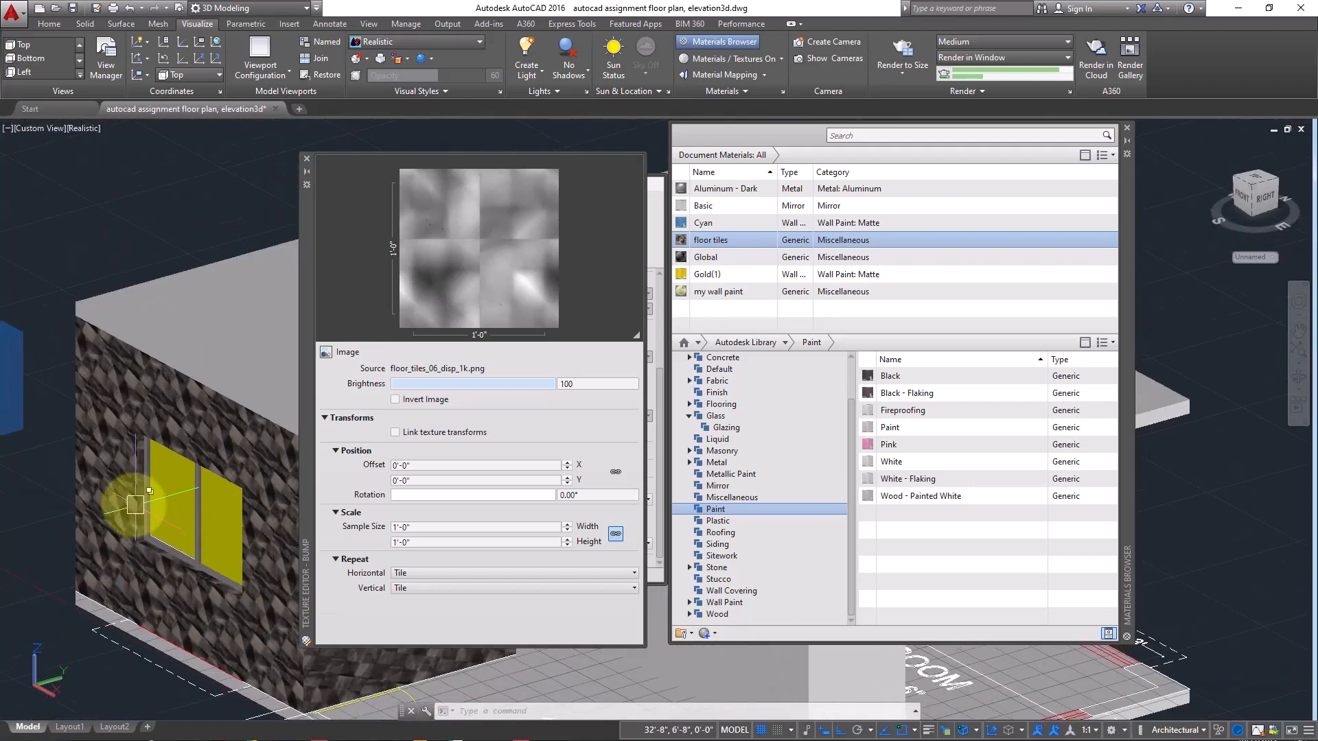
{"action": "scroll", "coordinate": [135, 505], "scroll_direction": "up", "scroll_amount": 4}
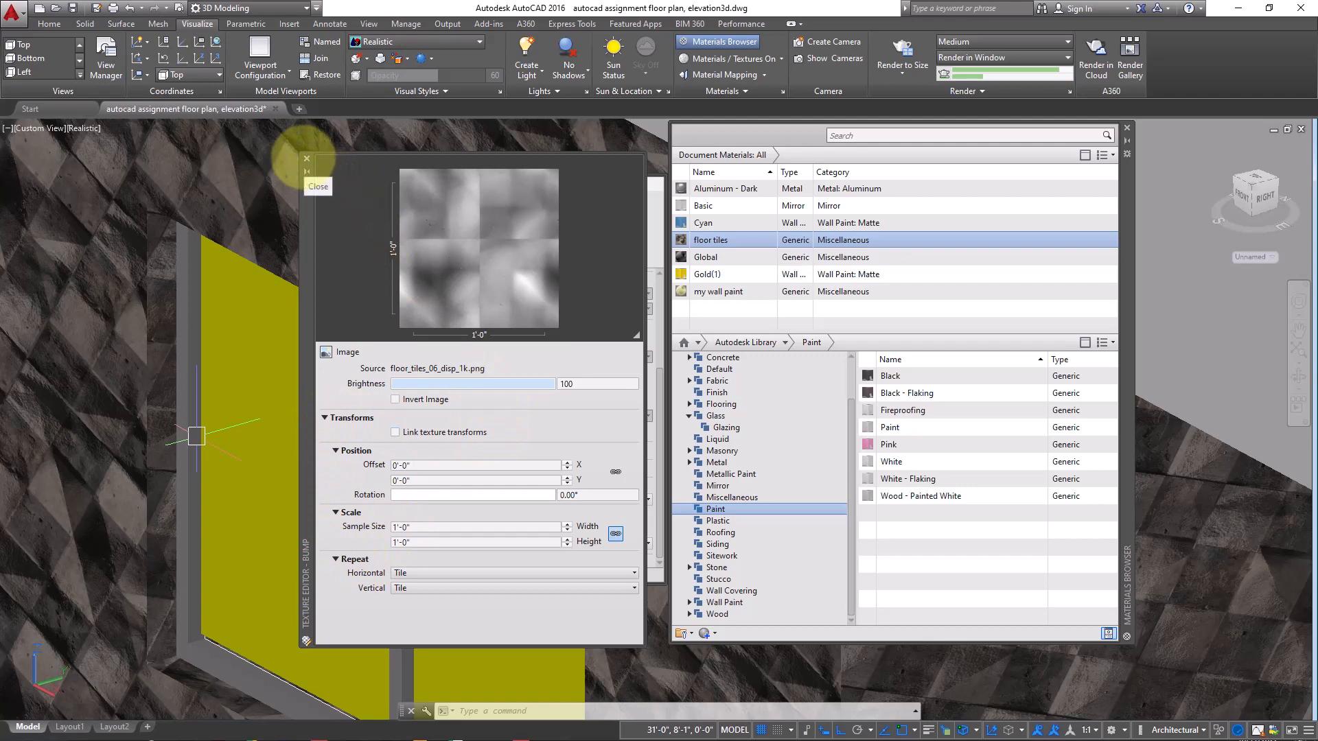
Step: Close the bump texture editor, set the floor tiles' bump amount to 635, and check the wall
{"action": "left_click", "coordinate": [307, 159]}
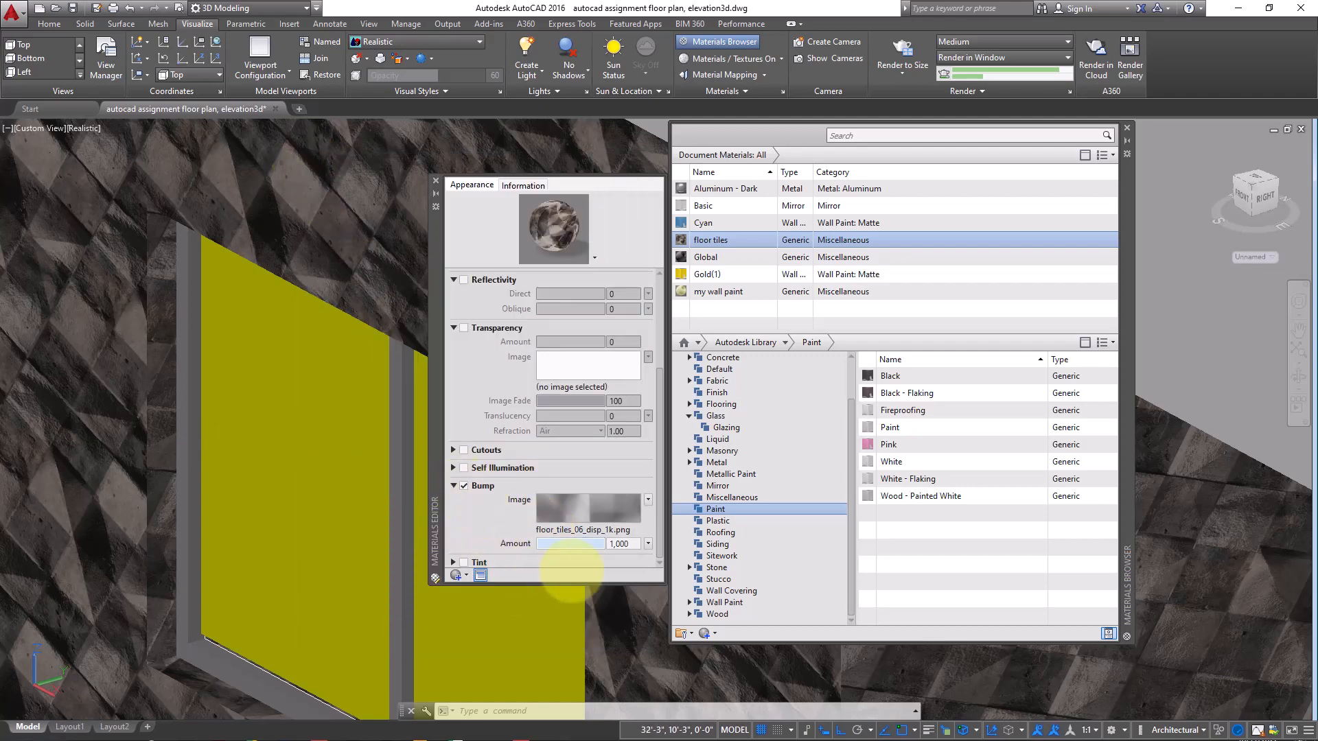
{"action": "left_click_drag", "start_coordinate": [571, 543], "coordinate": [577, 543]}
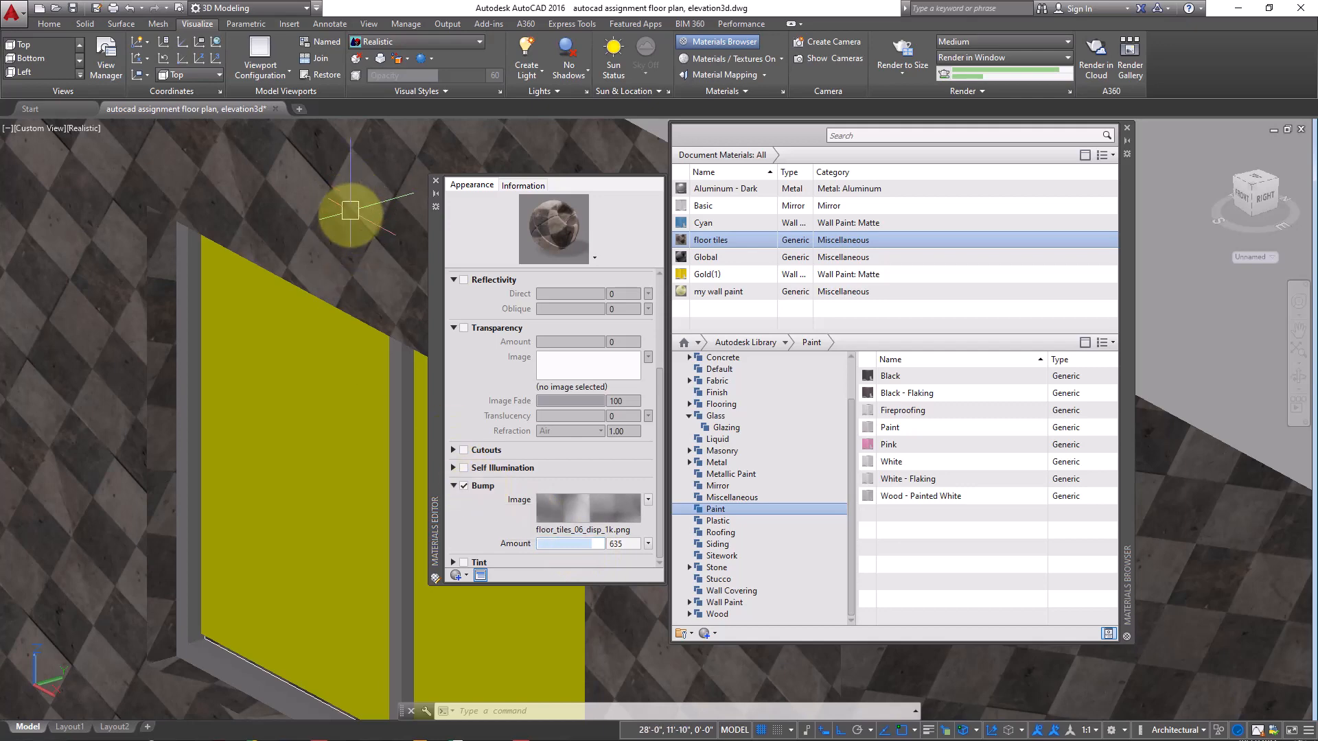
{"action": "scroll", "coordinate": [350, 213], "scroll_direction": "up", "scroll_amount": 3}
{"action": "scroll", "coordinate": [350, 214], "scroll_direction": "up", "scroll_amount": 2}
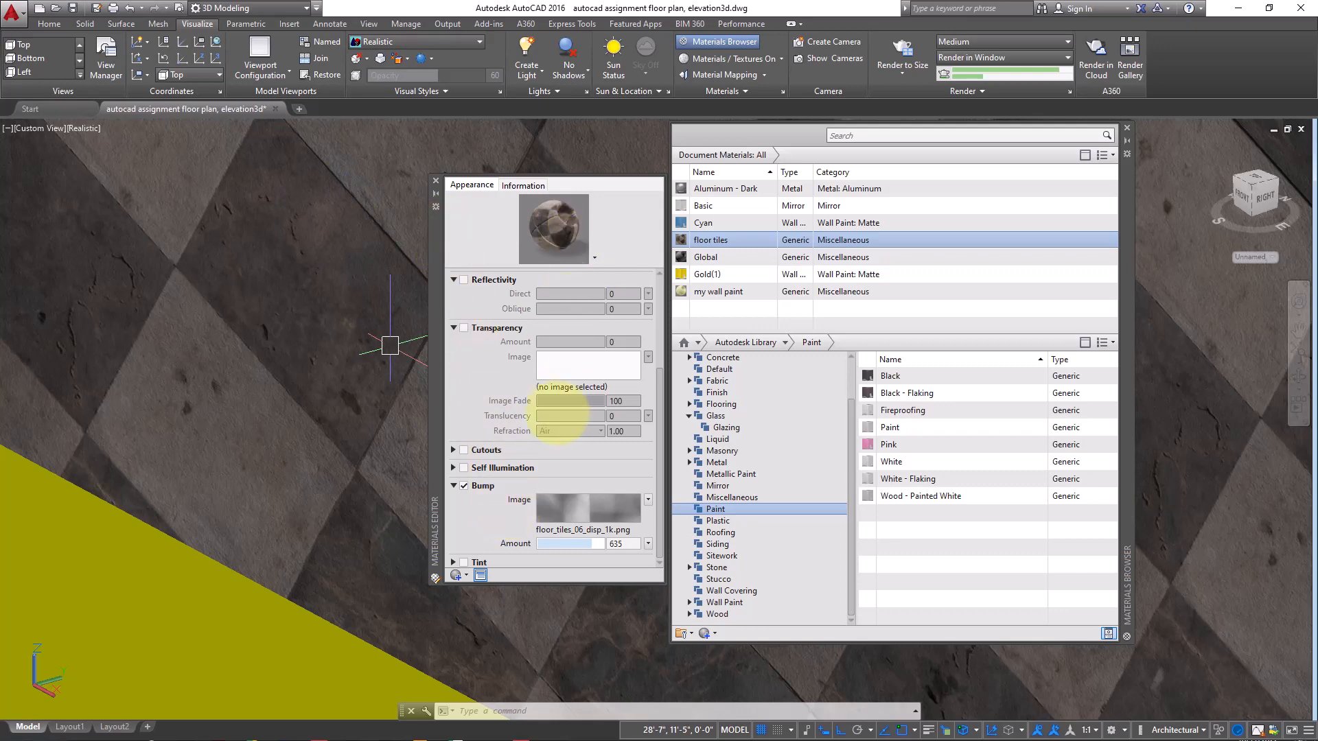
{"action": "scroll", "coordinate": [242, 343], "scroll_direction": "down", "scroll_amount": 3}
{"action": "scroll", "coordinate": [241, 343], "scroll_direction": "down", "scroll_amount": 3}
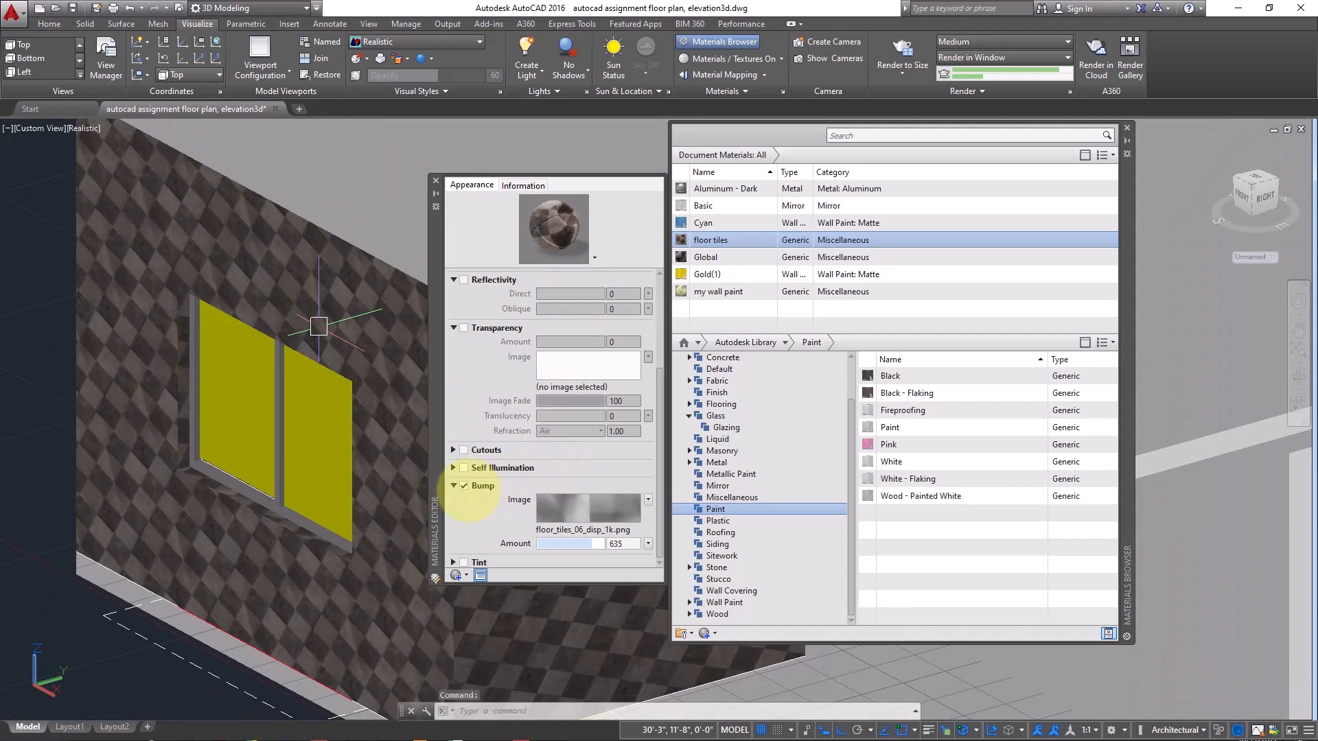
Step: Close the material editor and the Materials Browser and examine the tiled walls around the window
{"action": "left_click", "coordinate": [435, 181]}
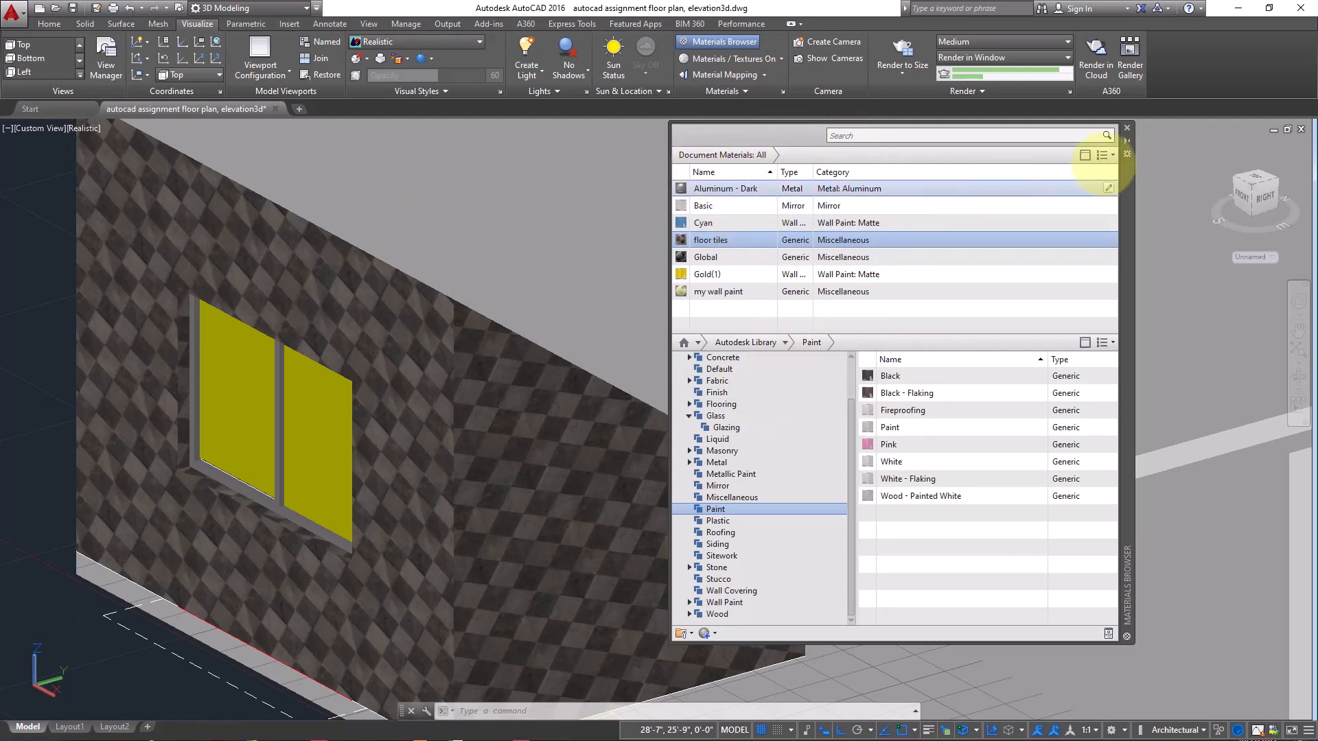
{"action": "left_click", "coordinate": [1126, 128]}
{"action": "scroll", "coordinate": [509, 374], "scroll_direction": "down", "scroll_amount": 4}
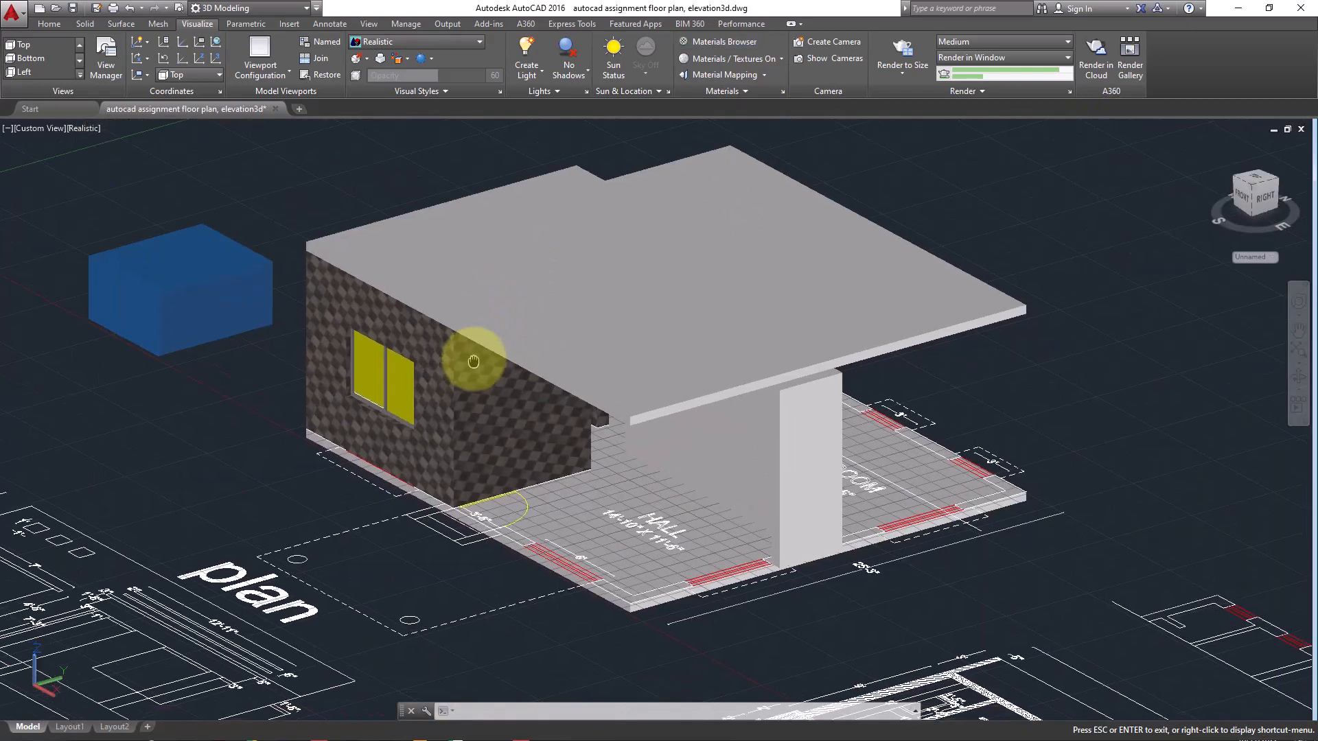
{"action": "scroll", "coordinate": [440, 344], "scroll_direction": "up", "scroll_amount": 5}
{"action": "scroll", "coordinate": [440, 344], "scroll_direction": "up", "scroll_amount": 2}
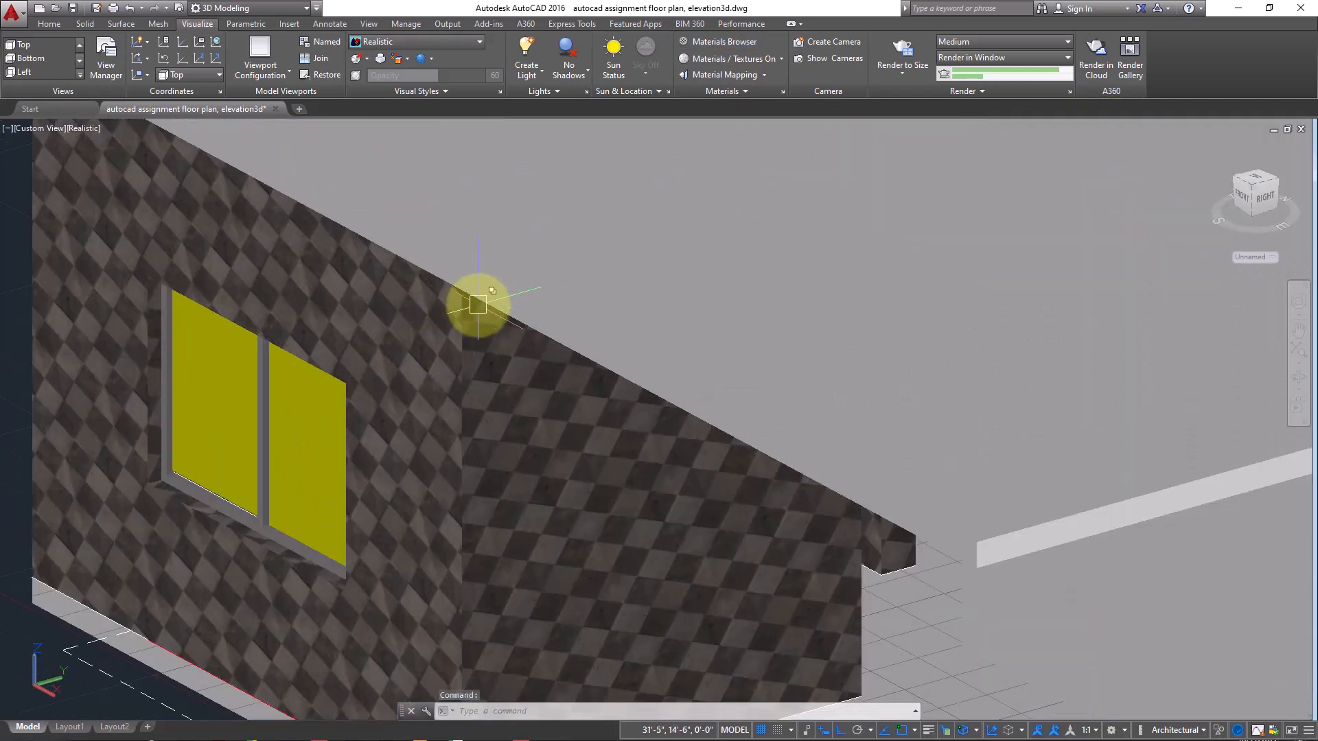
{"action": "middle_click_drag", "start_coordinate": [476, 300], "coordinate": [517, 424]}
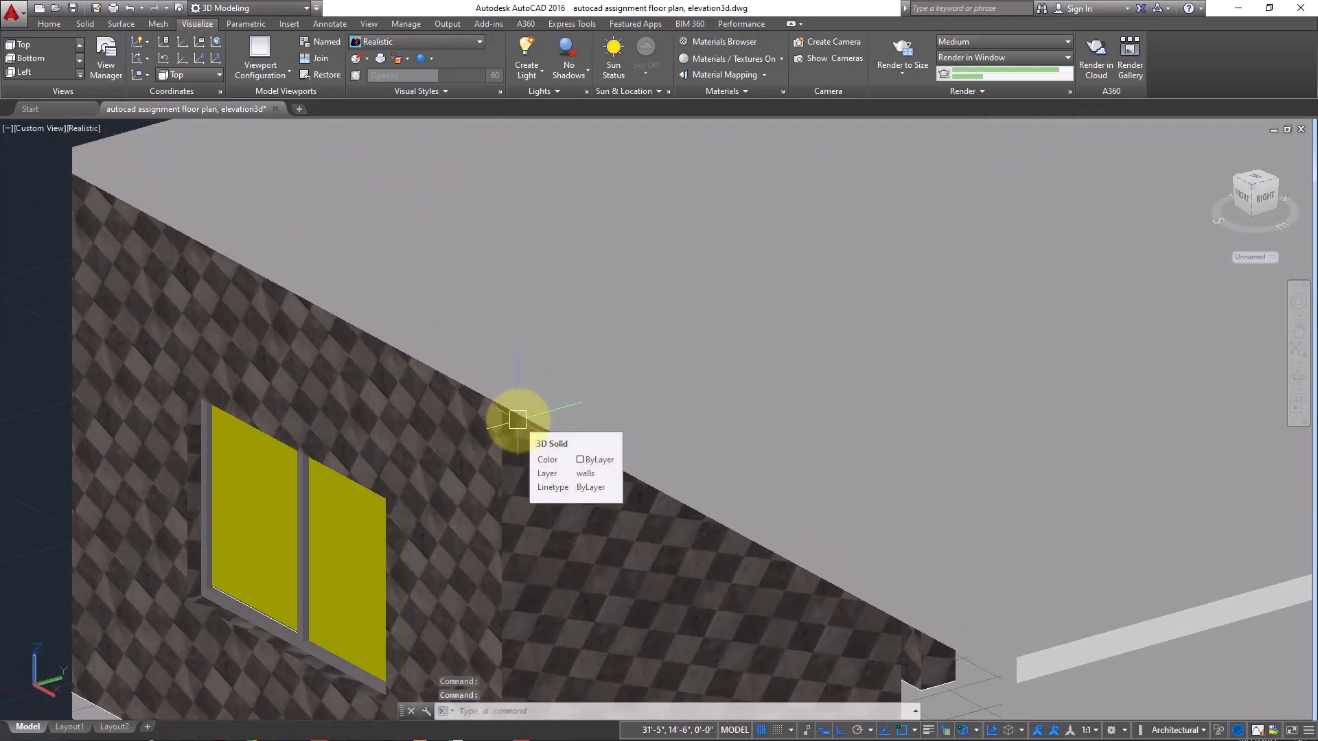
{"action": "middle_click_drag", "start_coordinate": [286, 544], "coordinate": [382, 465]}
{"action": "scroll", "coordinate": [383, 465], "scroll_direction": "up", "scroll_amount": 2}
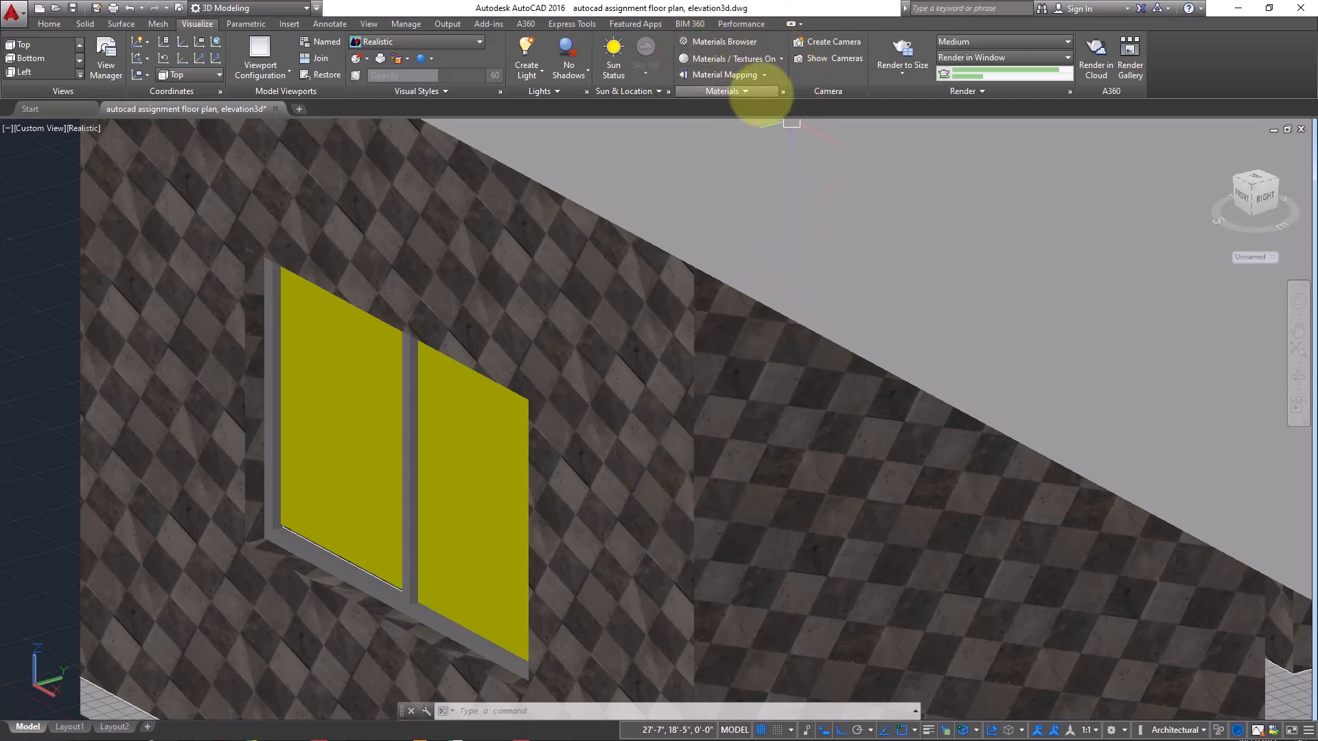
{"action": "left_click", "coordinate": [758, 95]}
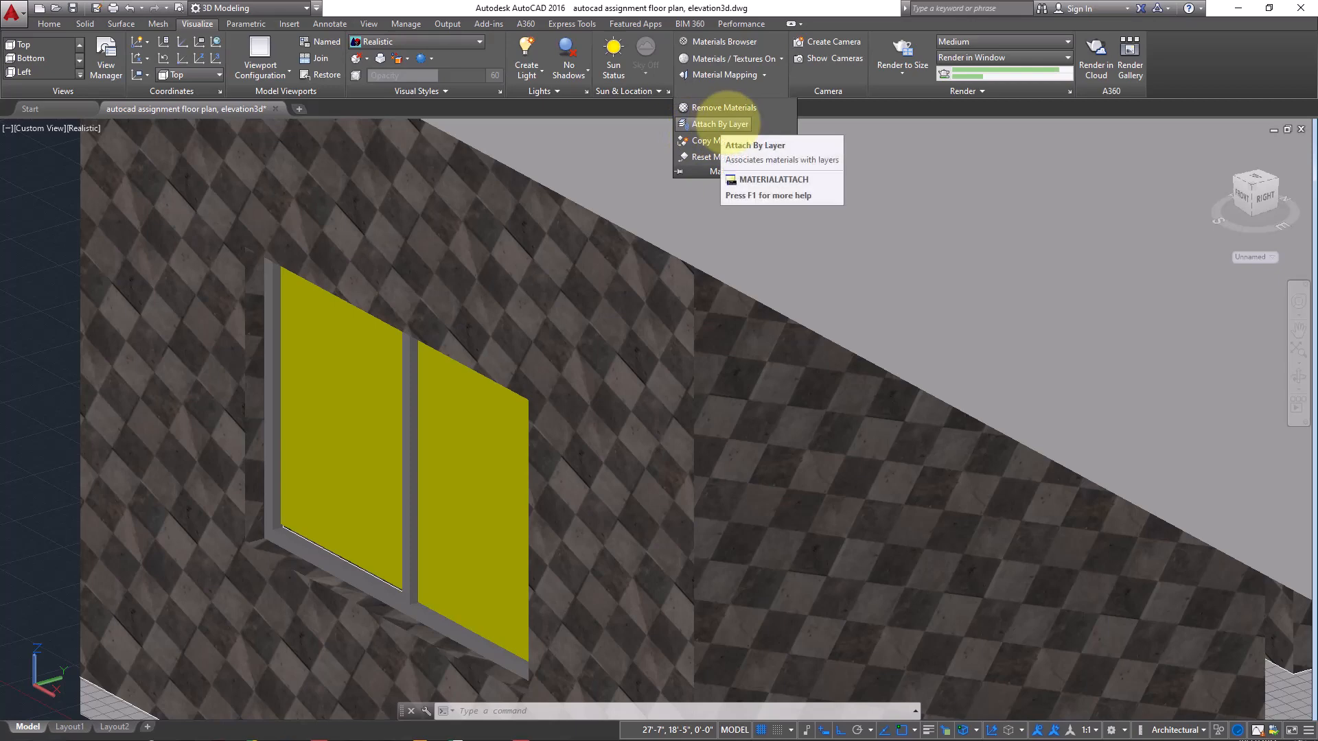
{"action": "left_click", "coordinate": [726, 123]}
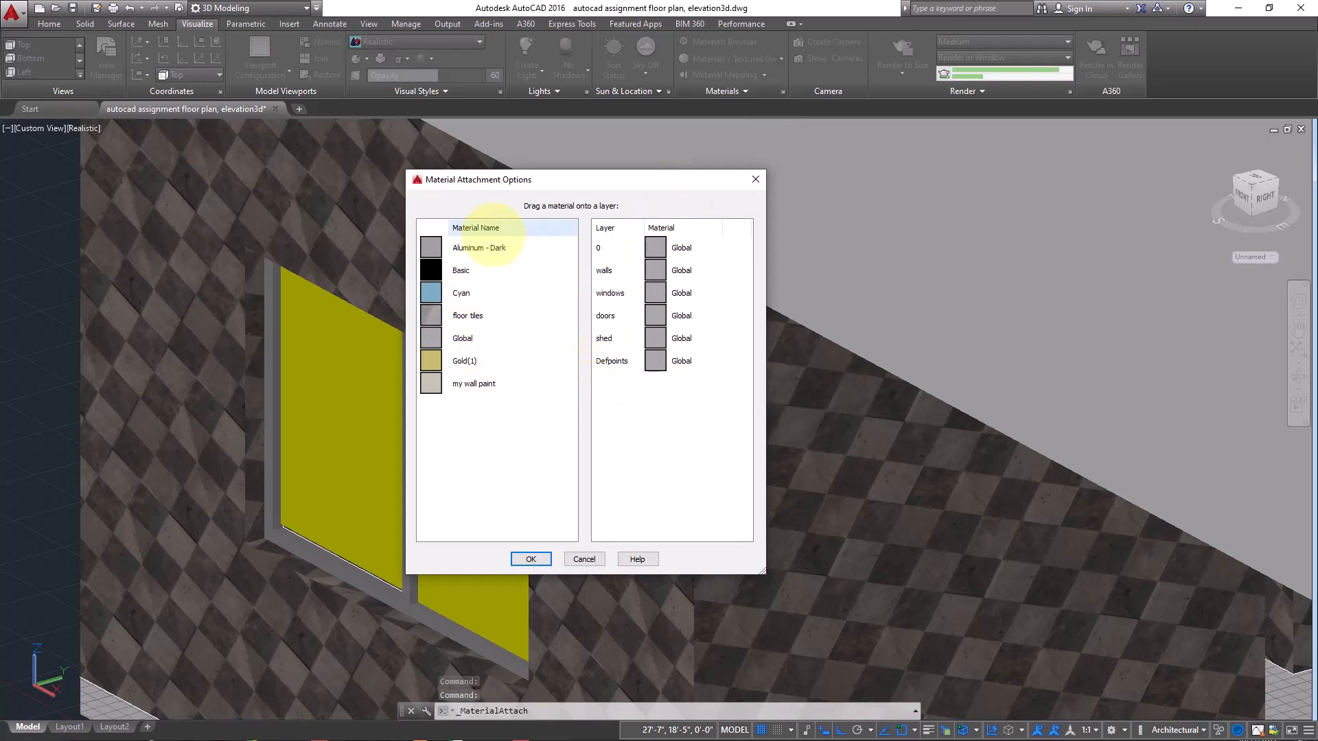
{"action": "left_click_drag", "start_coordinate": [461, 360], "coordinate": [648, 370]}
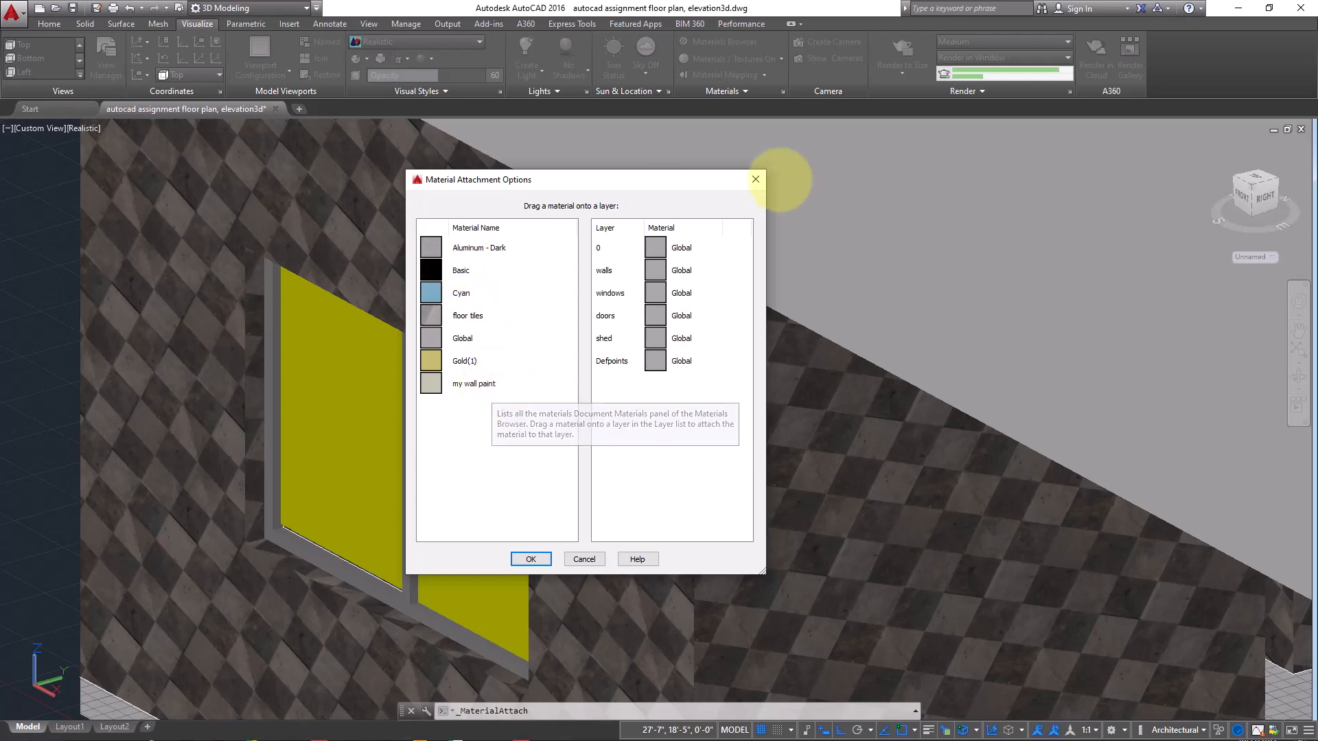
{"action": "left_click", "coordinate": [755, 179]}
Step: Add the library materials Shingle - Half-Round Light Brown and Fine Polished - Alabaster to the document, and close the Materials Browser
{"action": "left_click", "coordinate": [720, 41]}
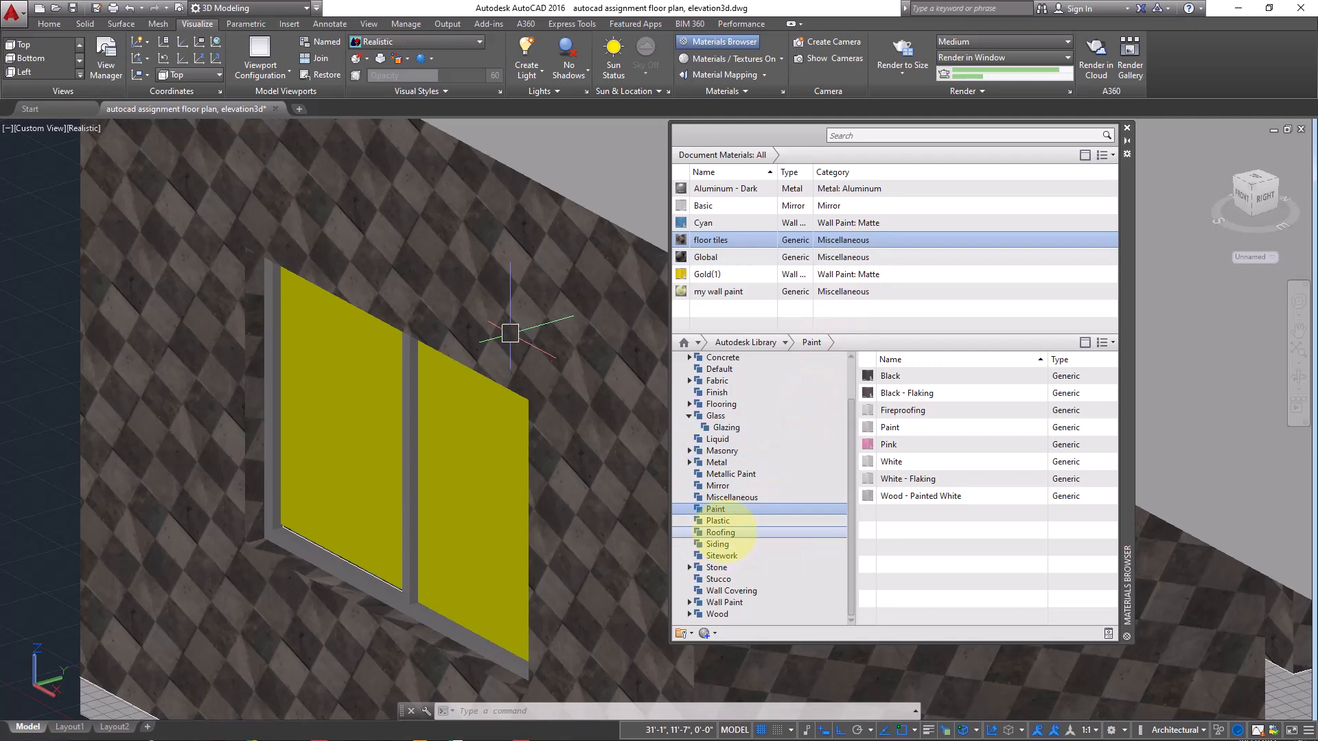
{"action": "left_click", "coordinate": [729, 532]}
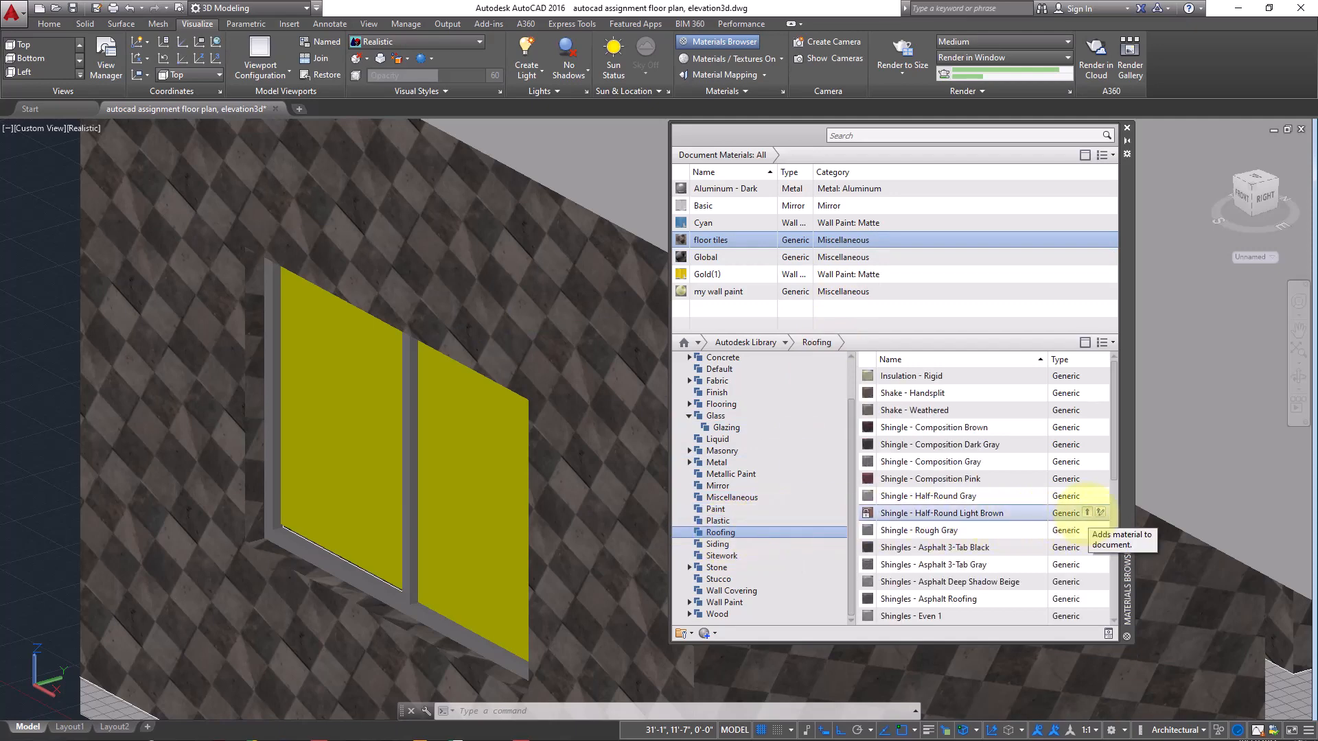
{"action": "left_click", "coordinate": [1087, 513]}
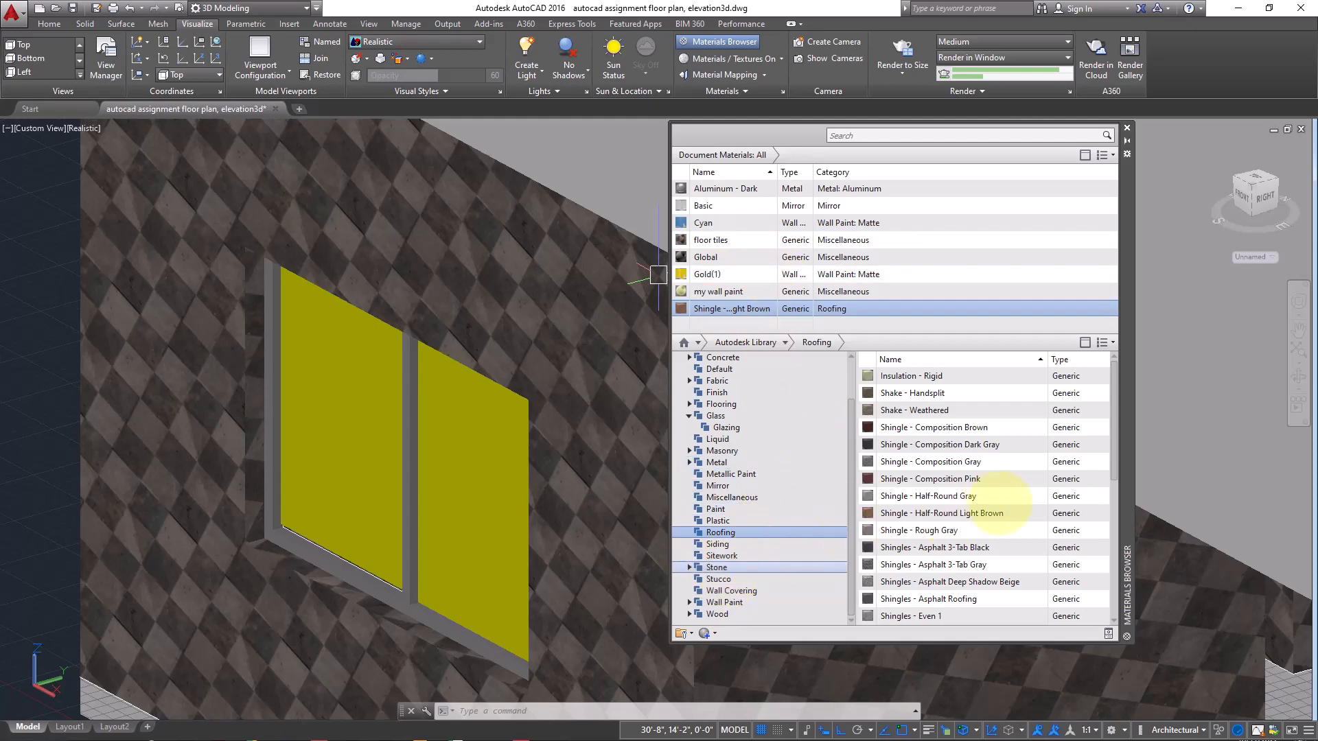
{"action": "left_click", "coordinate": [717, 567]}
{"action": "left_click", "coordinate": [1086, 461]}
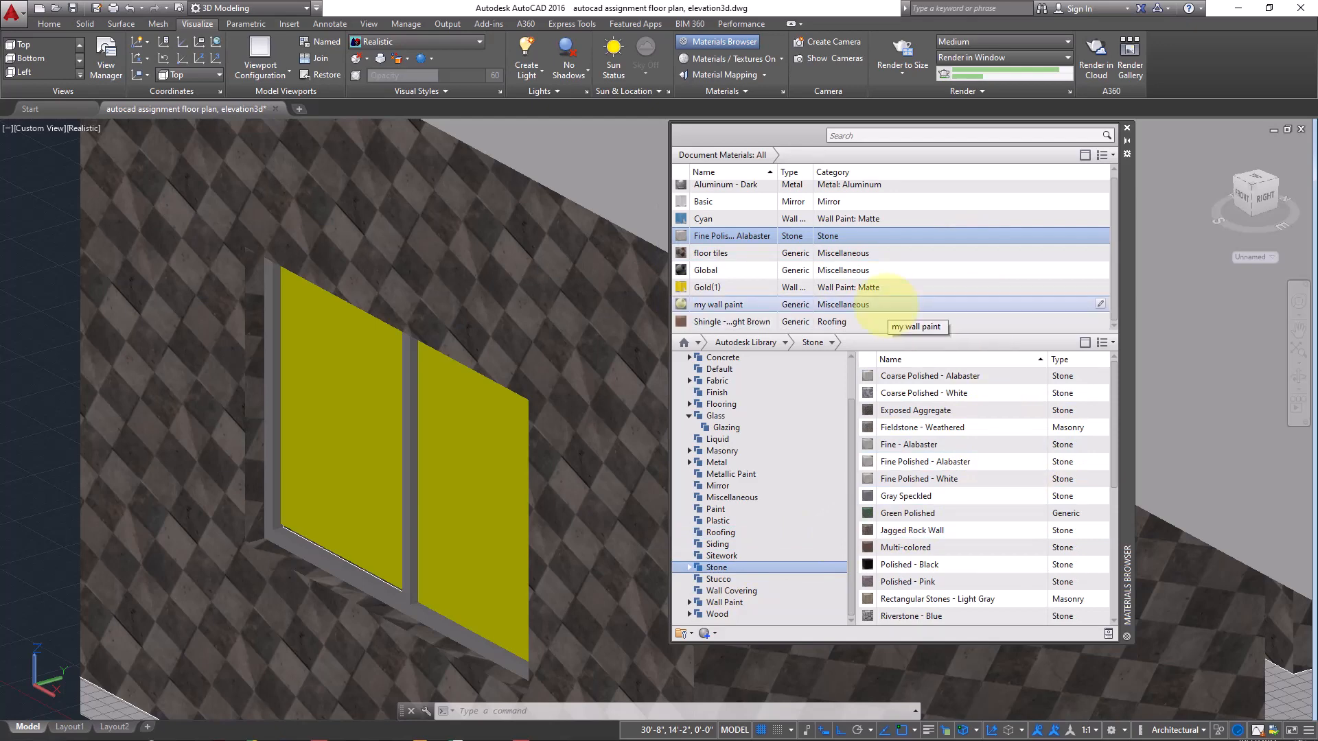
{"action": "scroll", "coordinate": [911, 284], "scroll_direction": "up", "scroll_amount": 1}
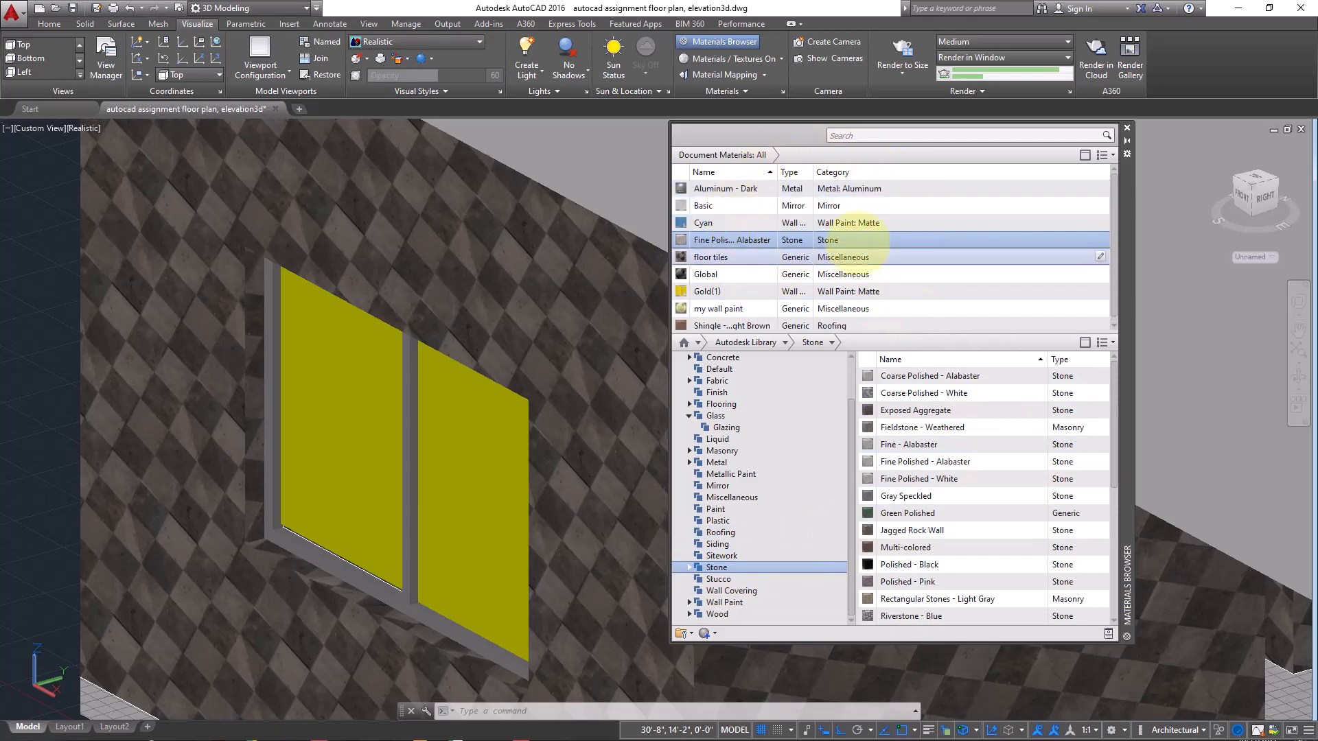
{"action": "scroll", "coordinate": [414, 291], "scroll_direction": "down", "scroll_amount": 5}
{"action": "scroll", "coordinate": [353, 362], "scroll_direction": "up", "scroll_amount": 8}
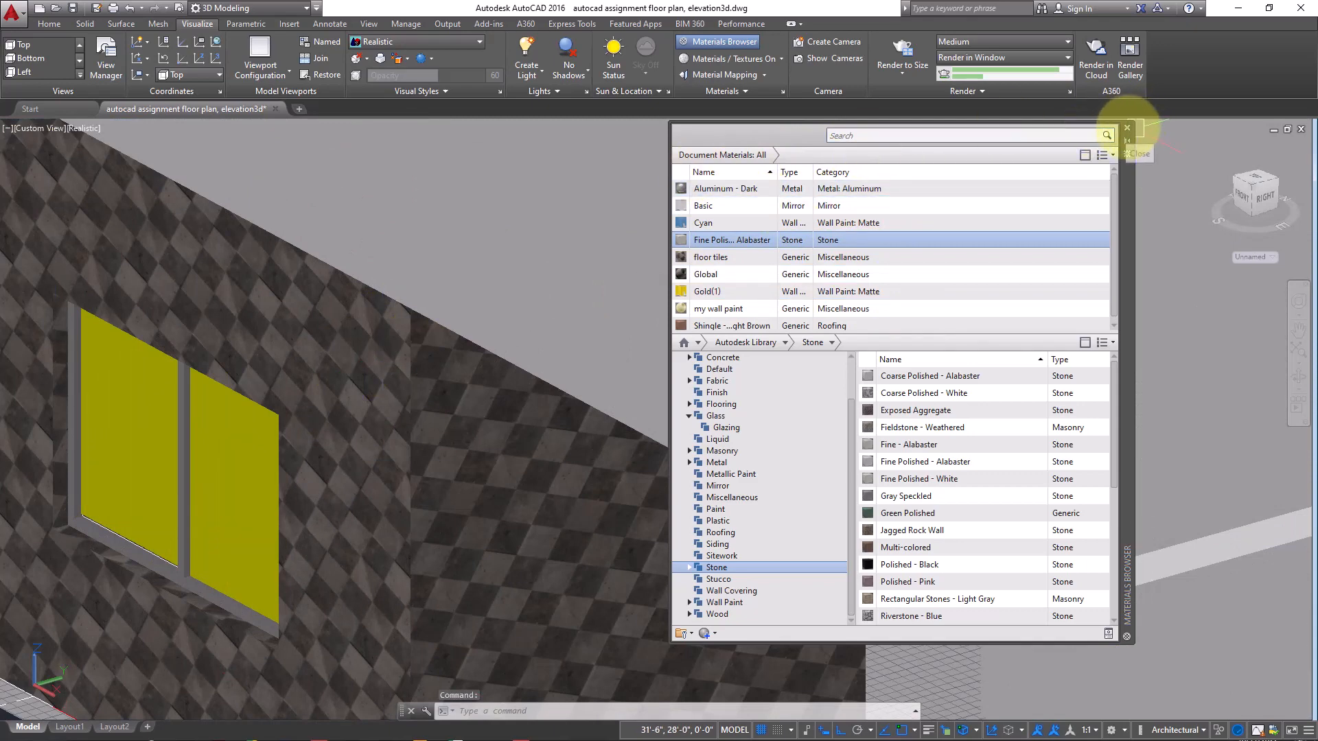
{"action": "left_click", "coordinate": [1126, 127]}
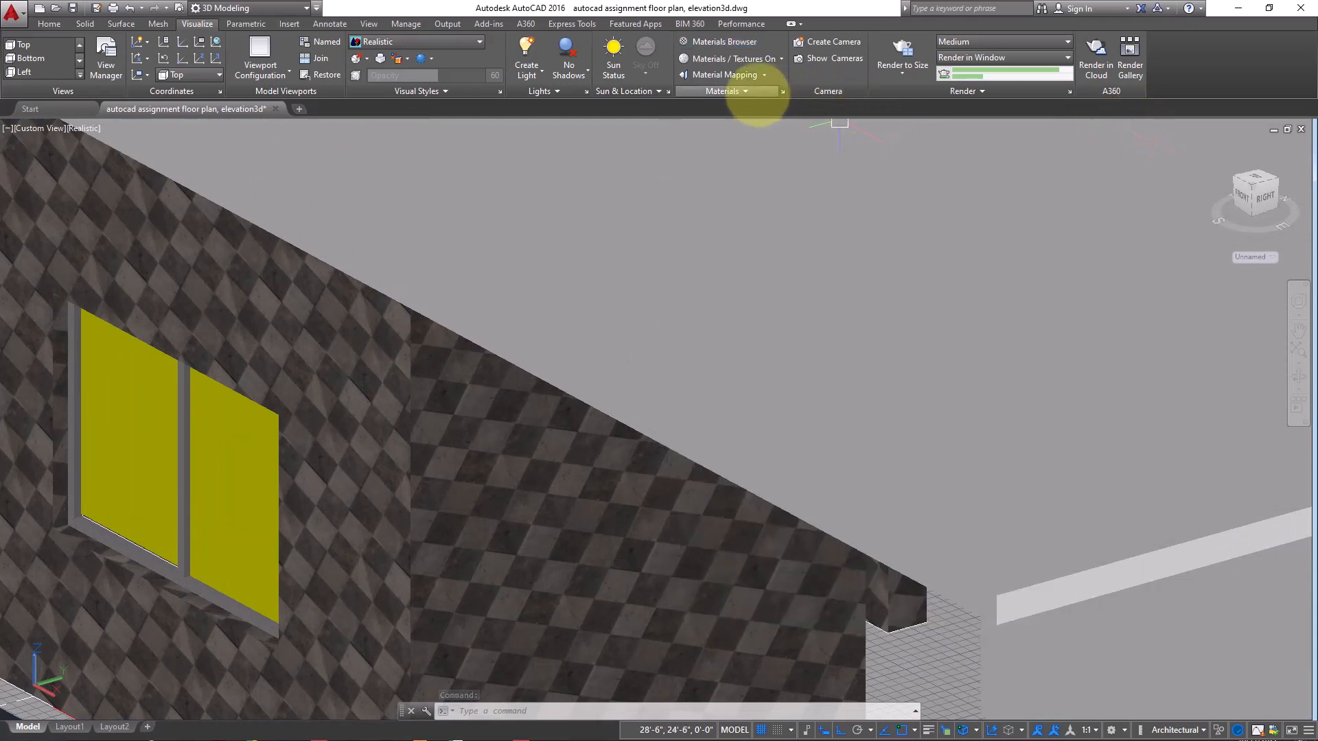
Step: Attach the Cyan material to the walls layer and check the house
{"action": "left_click", "coordinate": [755, 90]}
{"action": "left_click", "coordinate": [748, 123]}
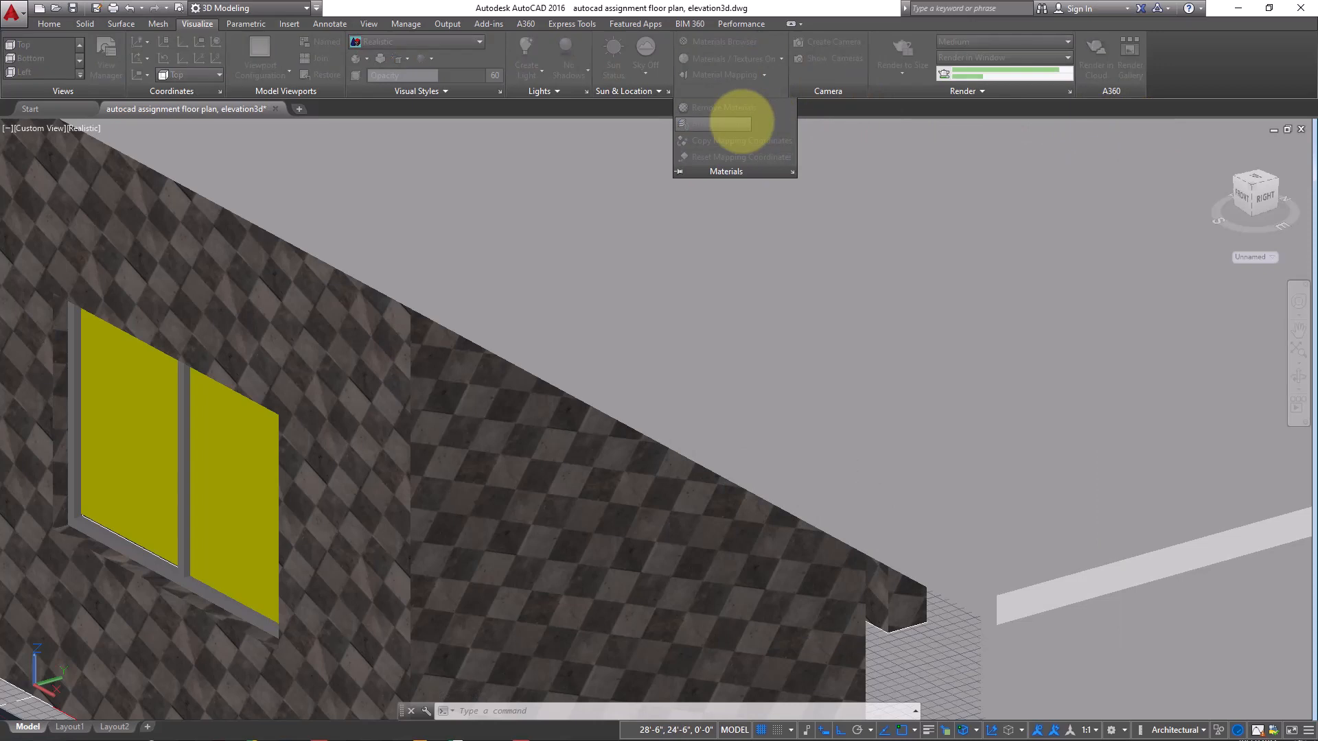
{"action": "left_click_drag", "start_coordinate": [544, 376], "coordinate": [660, 362]}
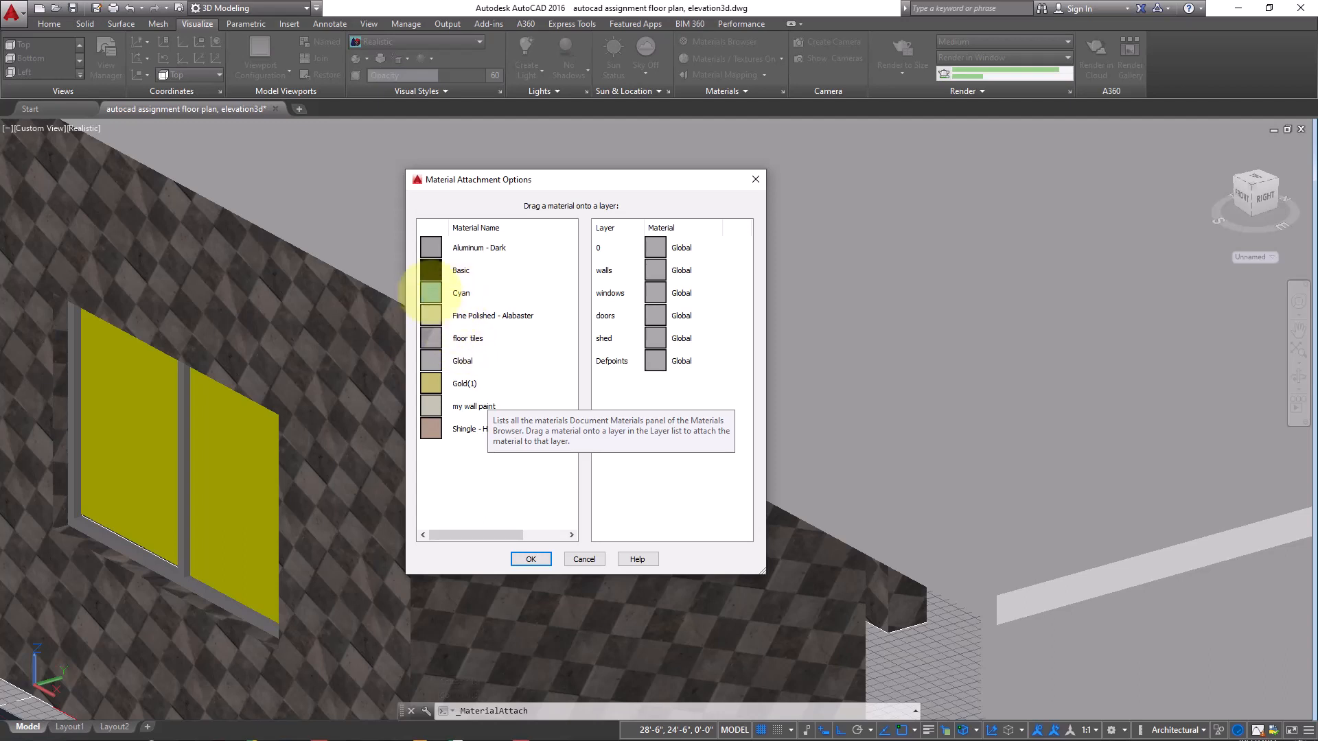
{"action": "left_click_drag", "start_coordinate": [425, 294], "coordinate": [655, 271]}
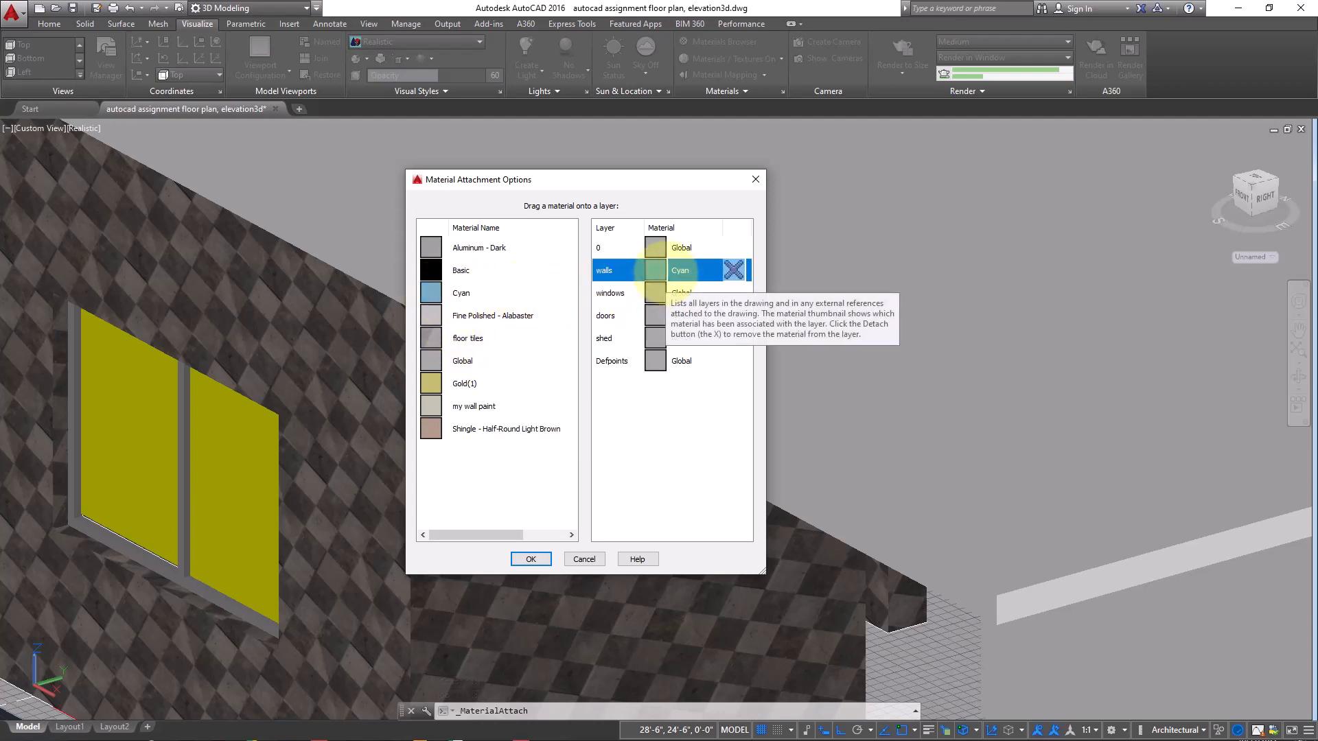
{"action": "left_click", "coordinate": [530, 558]}
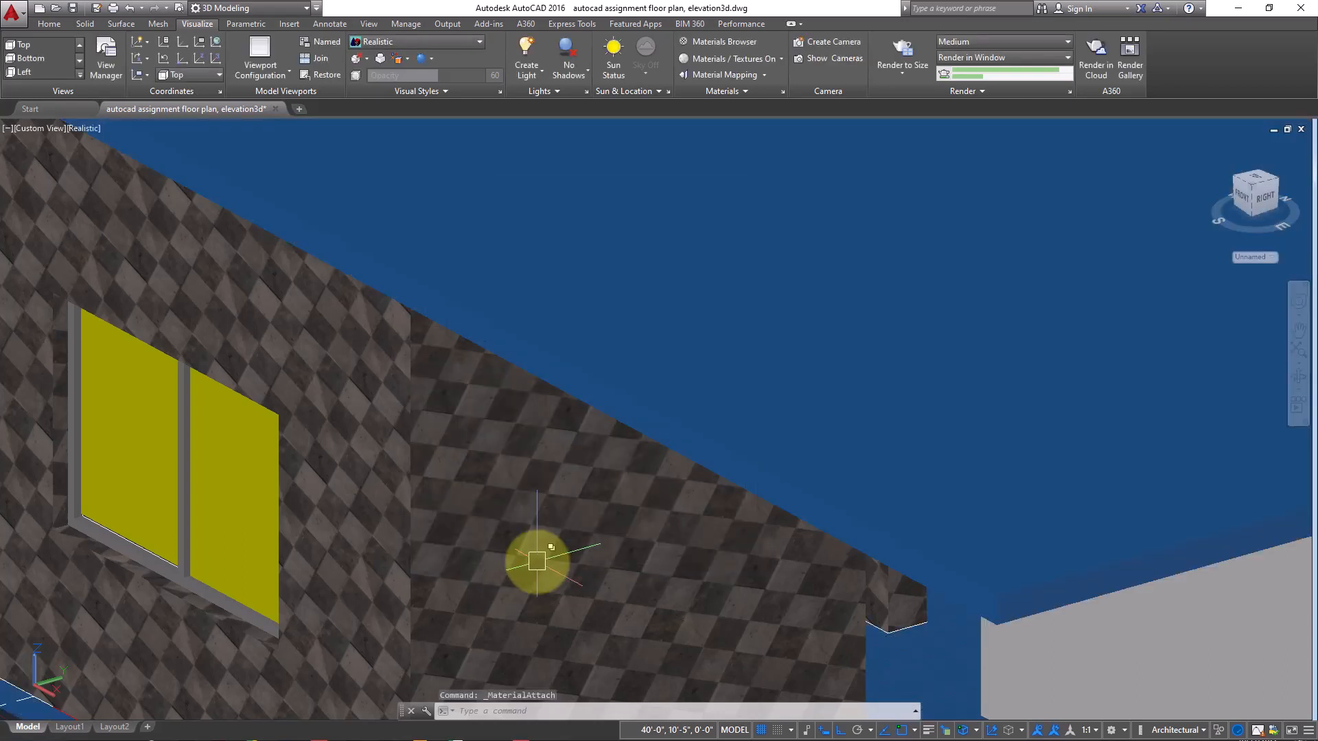
{"action": "scroll", "coordinate": [583, 404], "scroll_direction": "down", "scroll_amount": 5}
{"action": "middle_click_drag", "start_coordinate": [582, 405], "coordinate": [553, 403]}
{"action": "scroll", "coordinate": [553, 403], "scroll_direction": "up", "scroll_amount": 4}
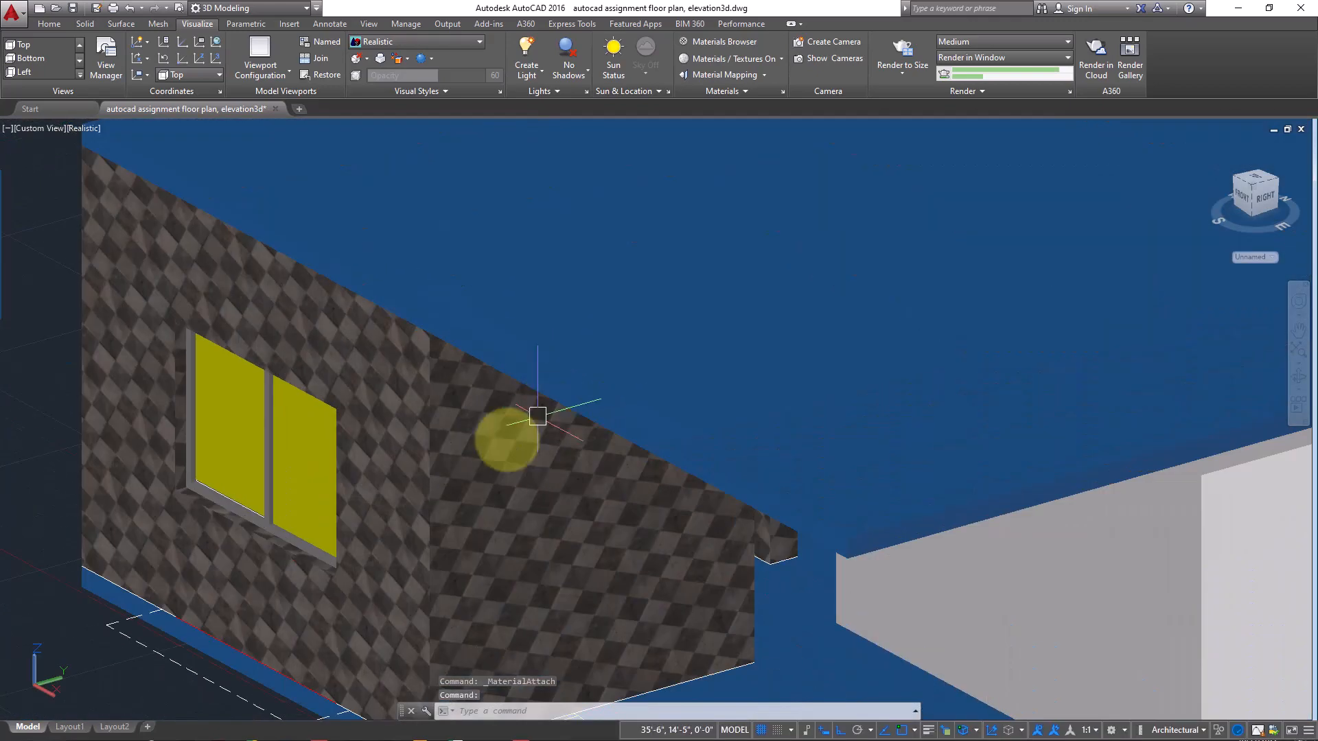
{"action": "middle_click_drag", "start_coordinate": [472, 468], "coordinate": [509, 441]}
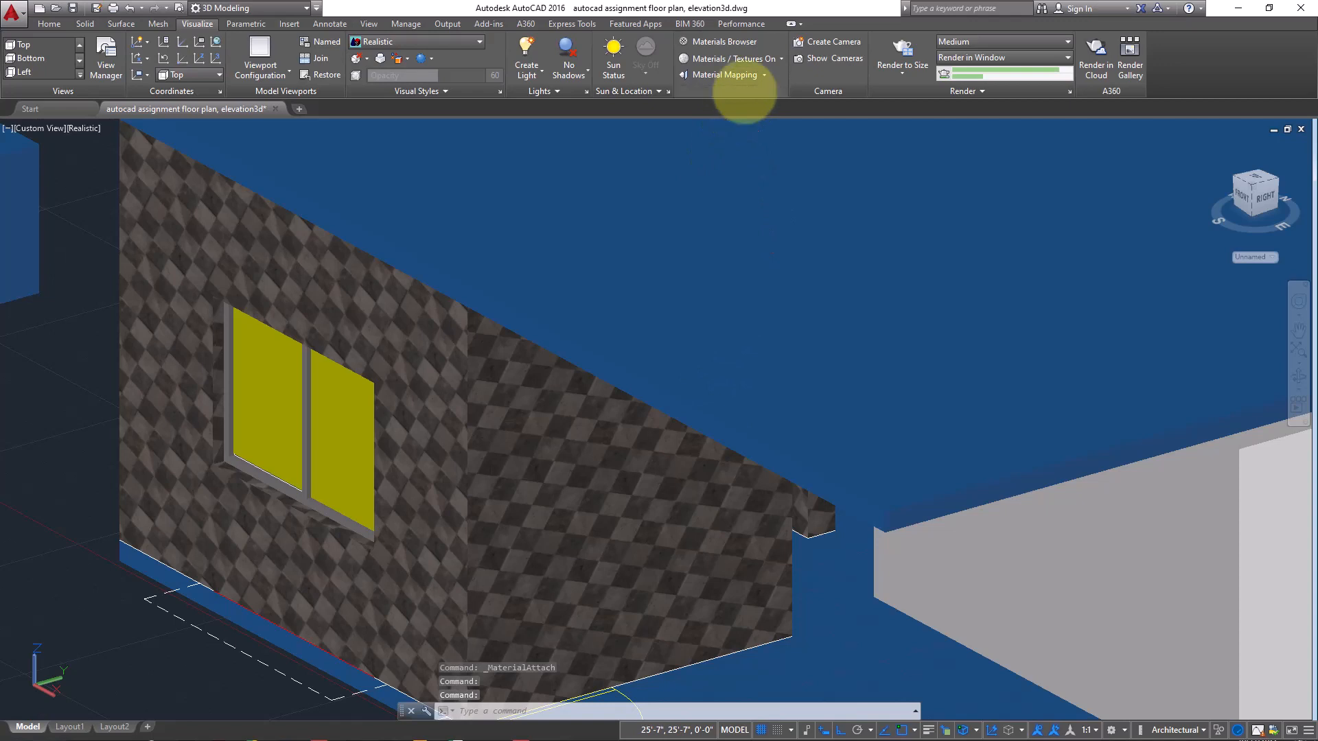
Step: Remove the directly assigned floor tiles material from the wall solid around the window
{"action": "left_click", "coordinate": [740, 91]}
{"action": "left_click", "coordinate": [728, 108]}
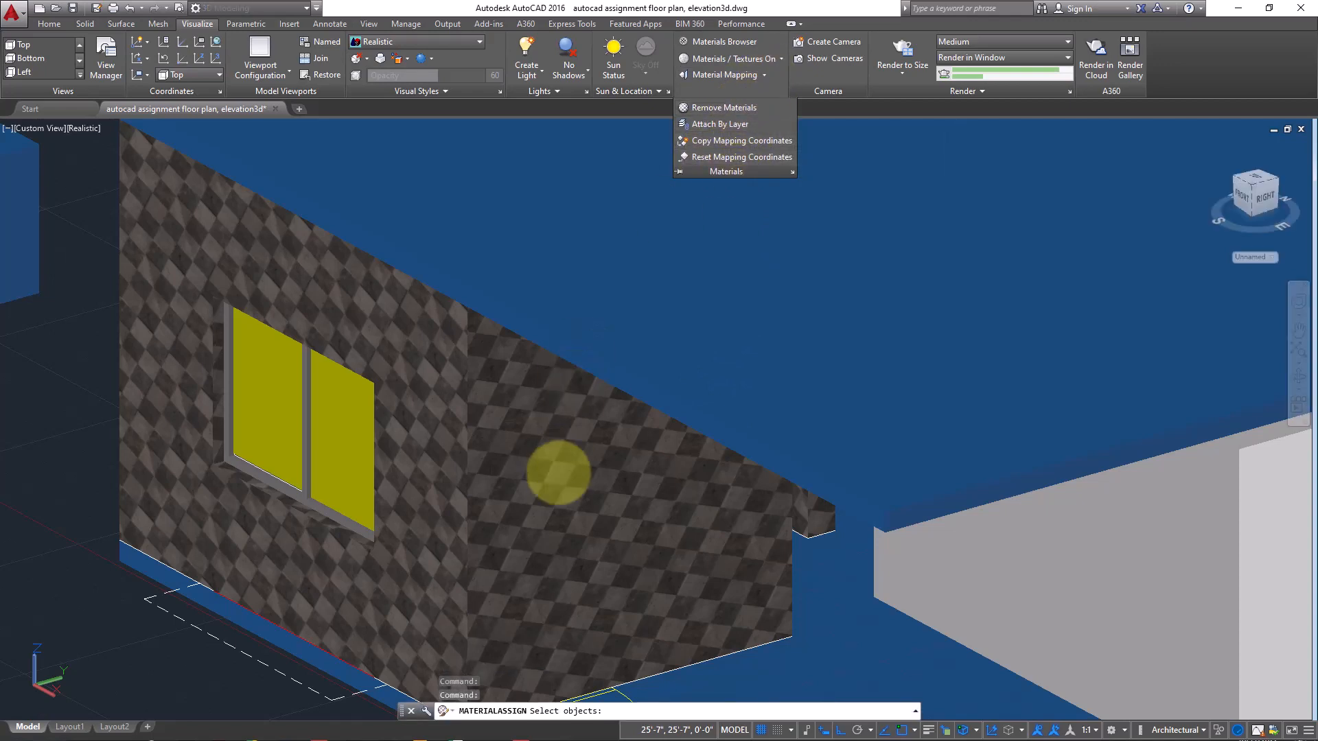
{"action": "left_click", "coordinate": [536, 505]}
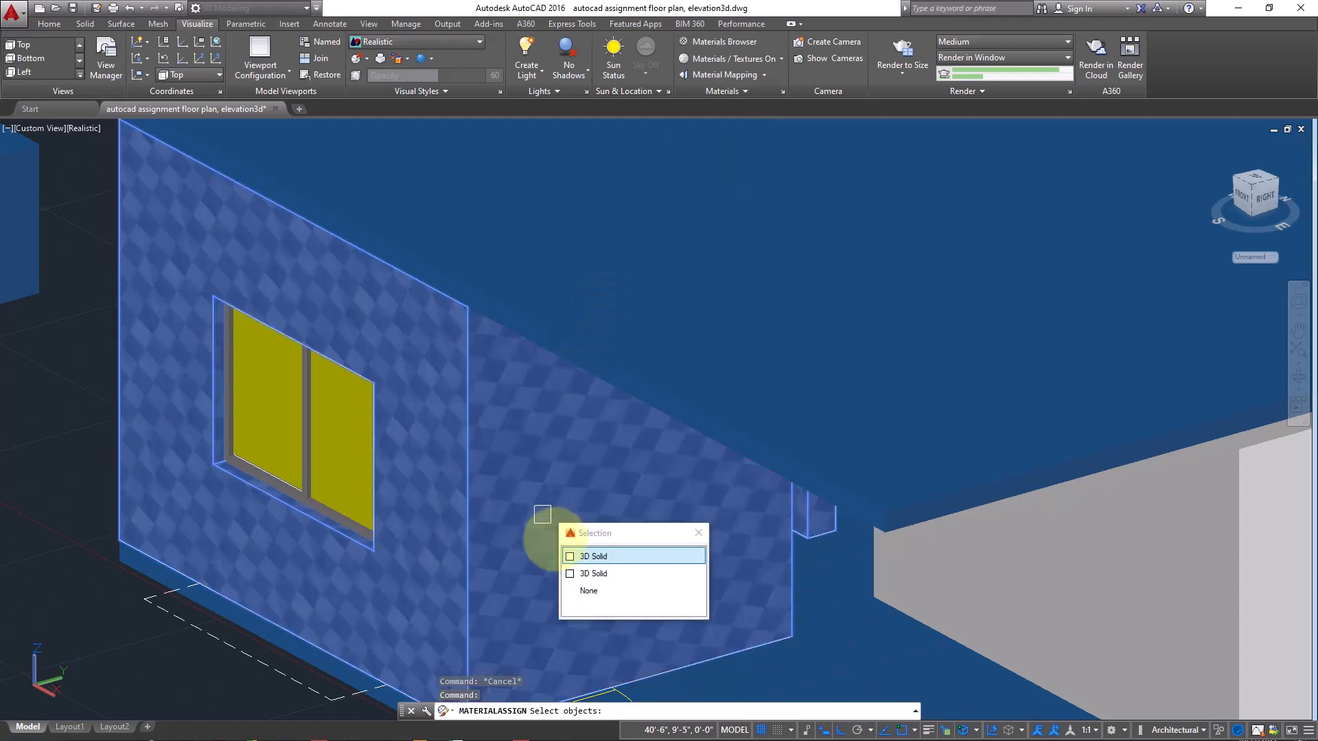
{"action": "left_click", "coordinate": [568, 556]}
{"action": "scroll", "coordinate": [561, 507], "scroll_direction": "down", "scroll_amount": 2}
{"action": "scroll", "coordinate": [561, 506], "scroll_direction": "up", "scroll_amount": 5}
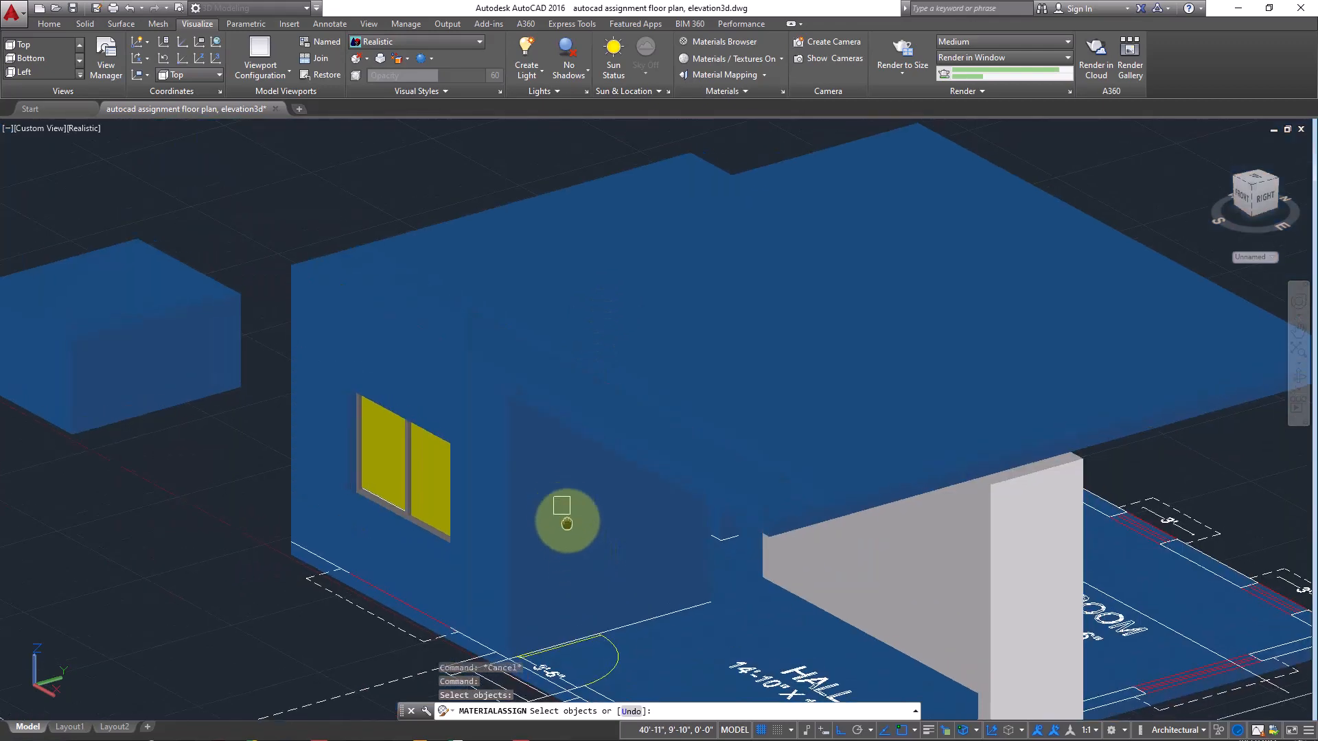
{"action": "middle_click_drag", "start_coordinate": [602, 427], "coordinate": [619, 429]}
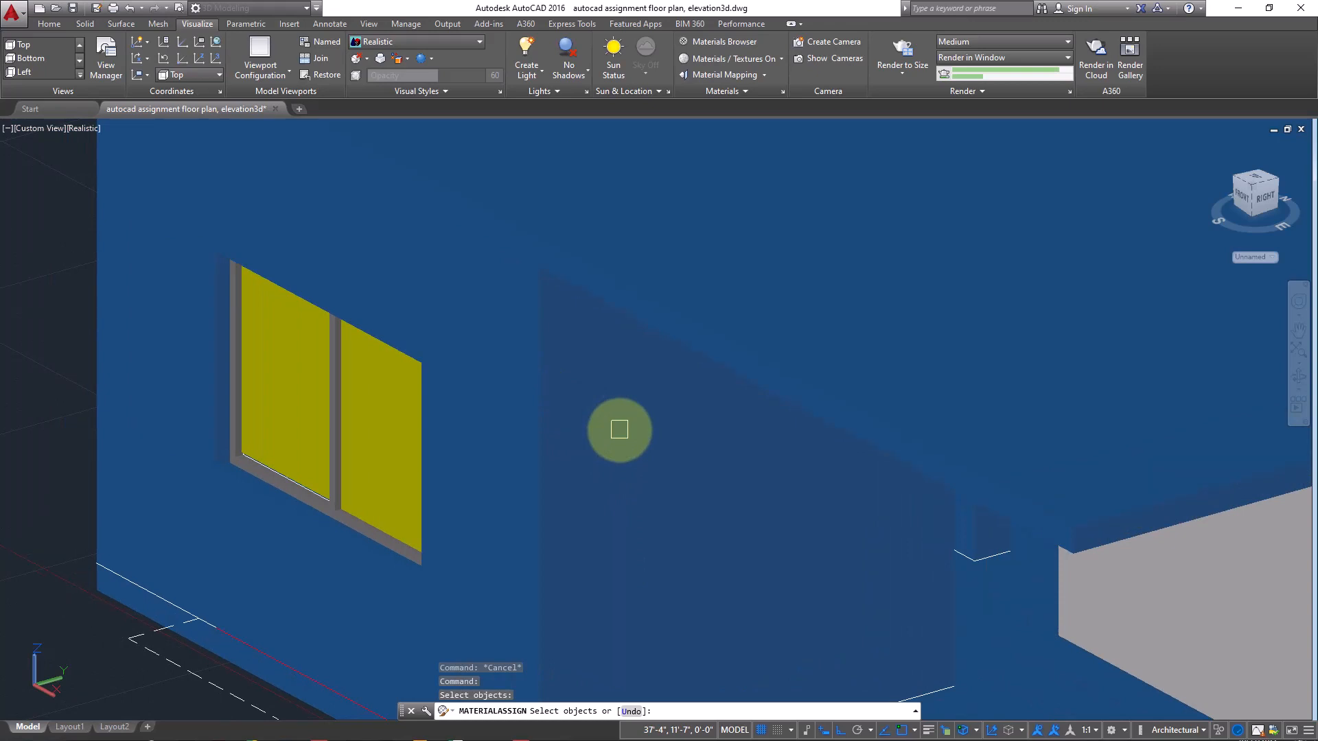
Step: Detach the Cyan material from the walls layer
{"action": "left_click", "coordinate": [742, 91]}
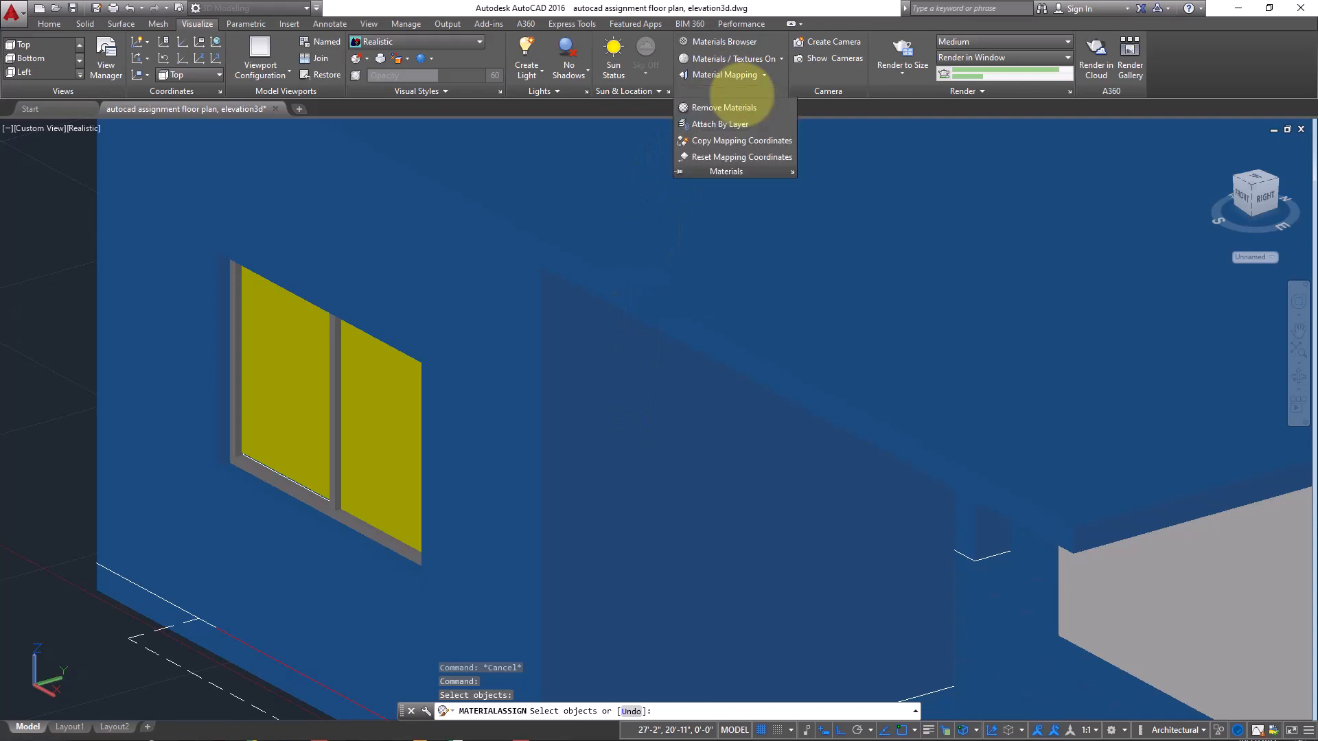
{"action": "left_click", "coordinate": [722, 125]}
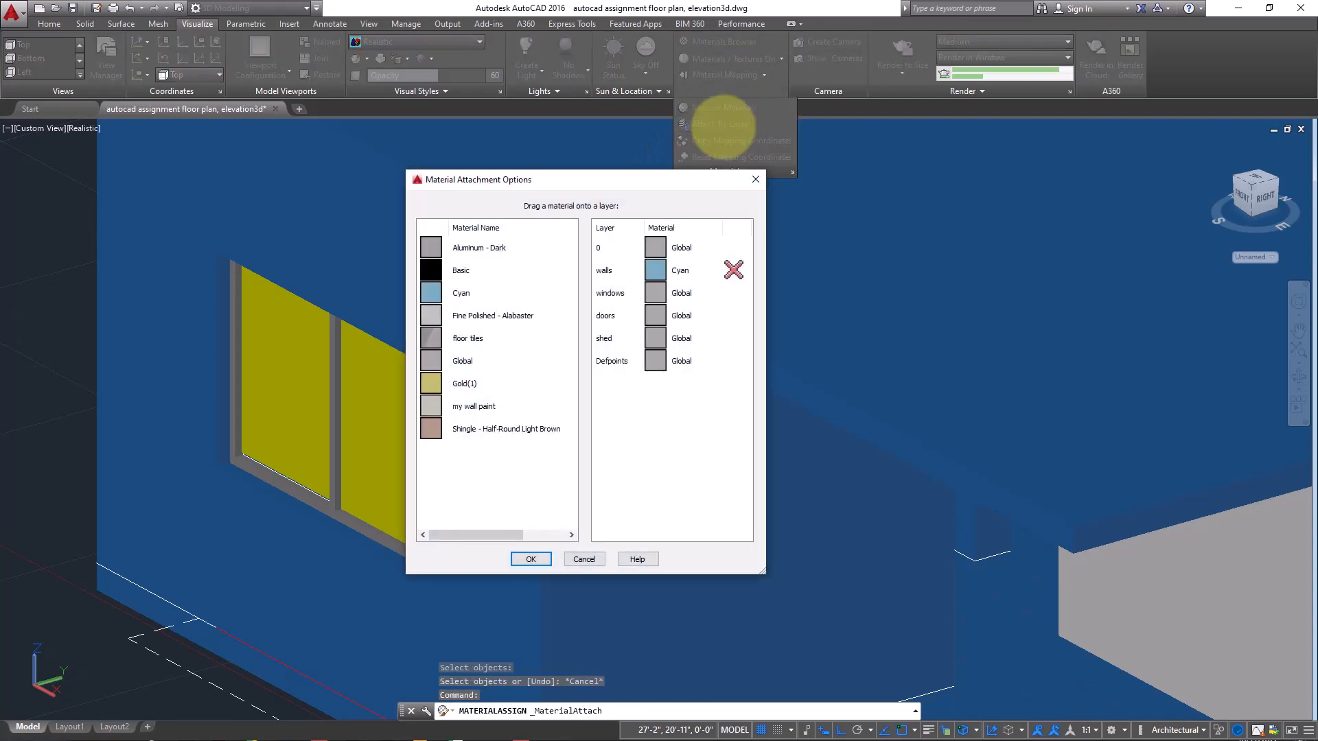
{"action": "left_click", "coordinate": [732, 269]}
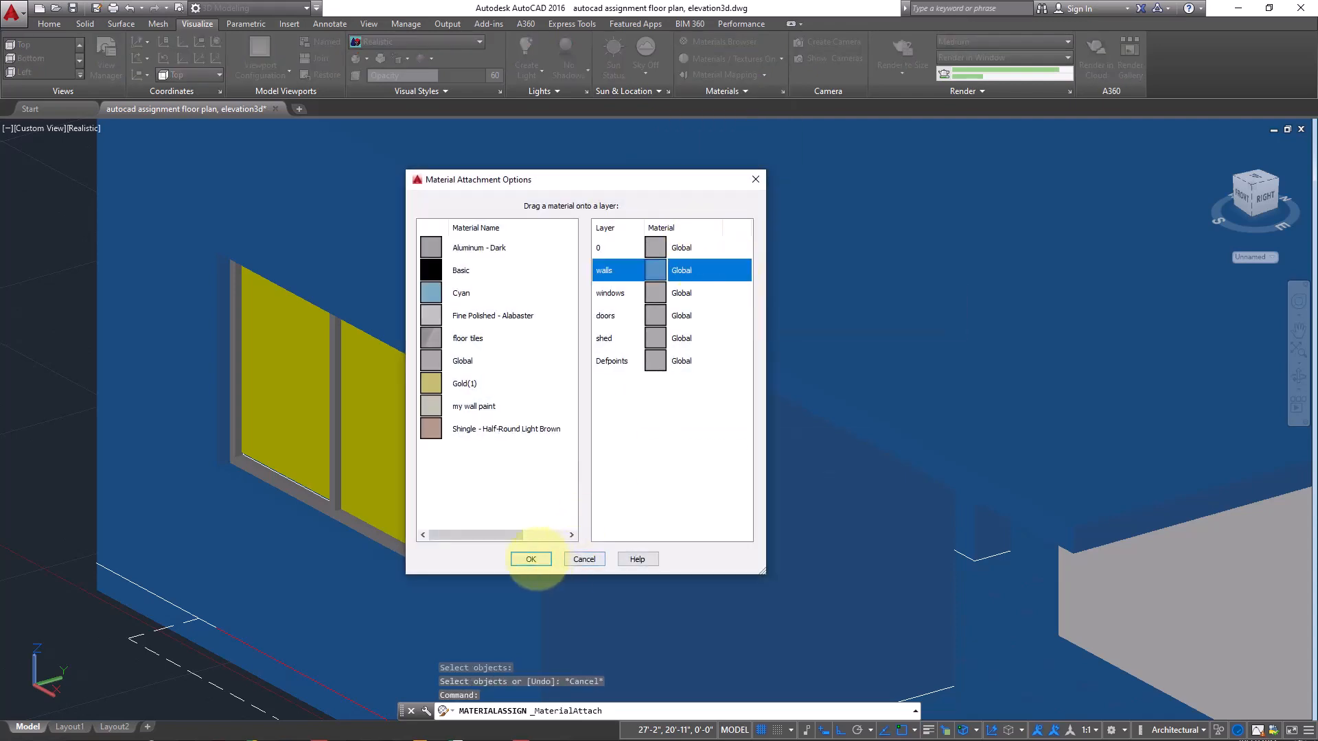
{"action": "left_click", "coordinate": [530, 560]}
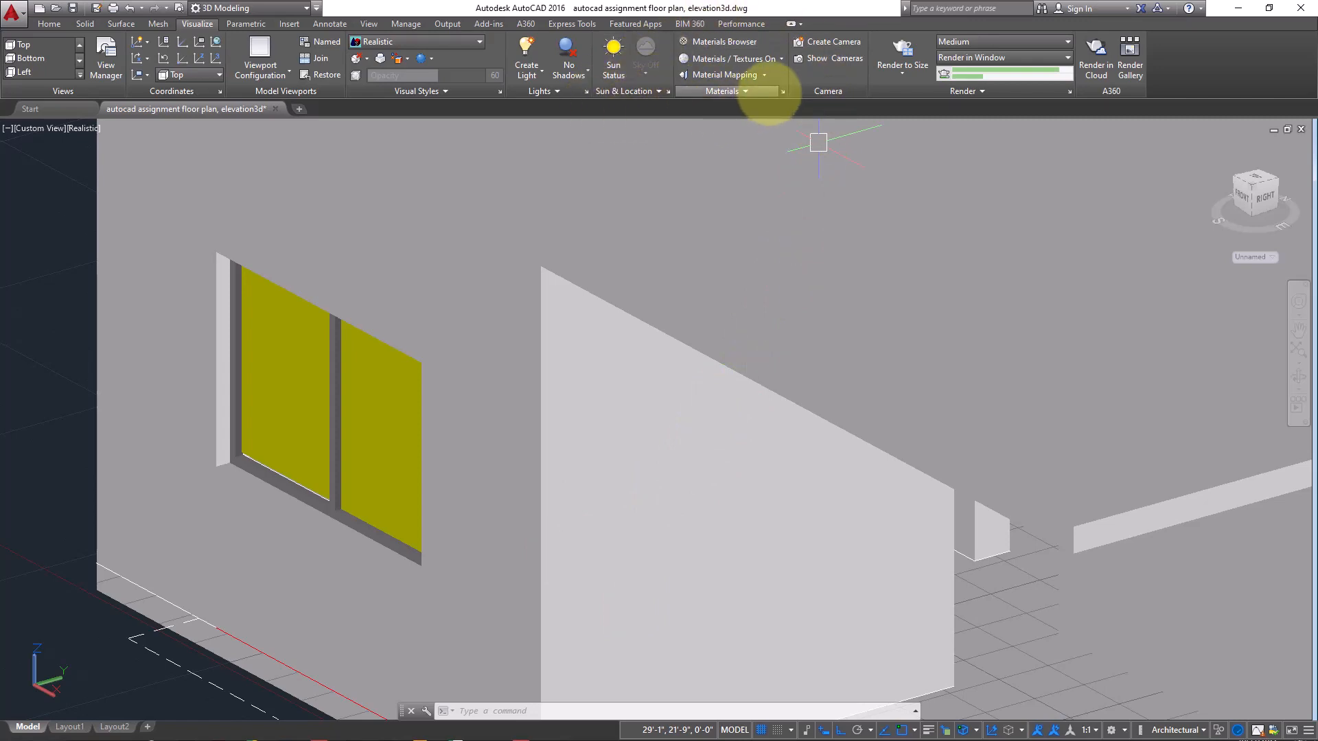
Step: Reattach the Cyan material to the walls layer
{"action": "left_click", "coordinate": [755, 93]}
{"action": "left_click", "coordinate": [721, 123]}
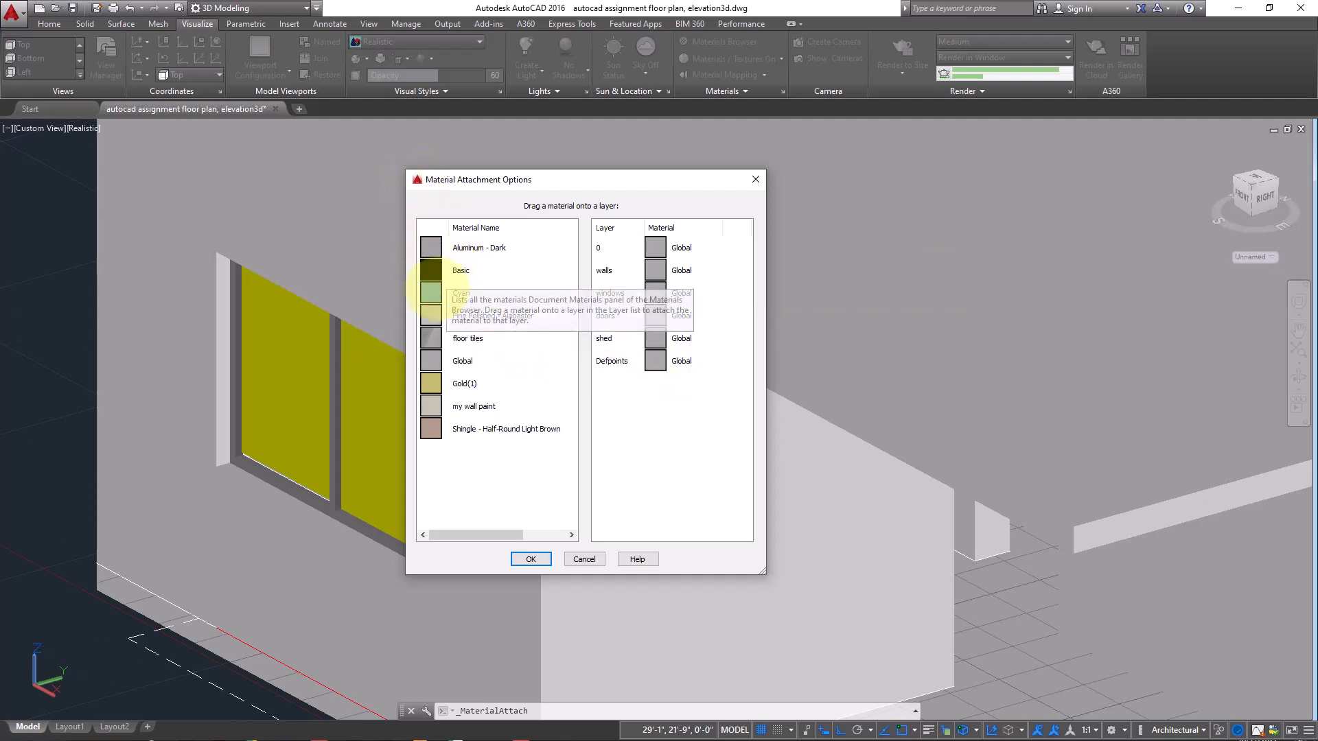
{"action": "left_click_drag", "start_coordinate": [461, 293], "coordinate": [717, 271]}
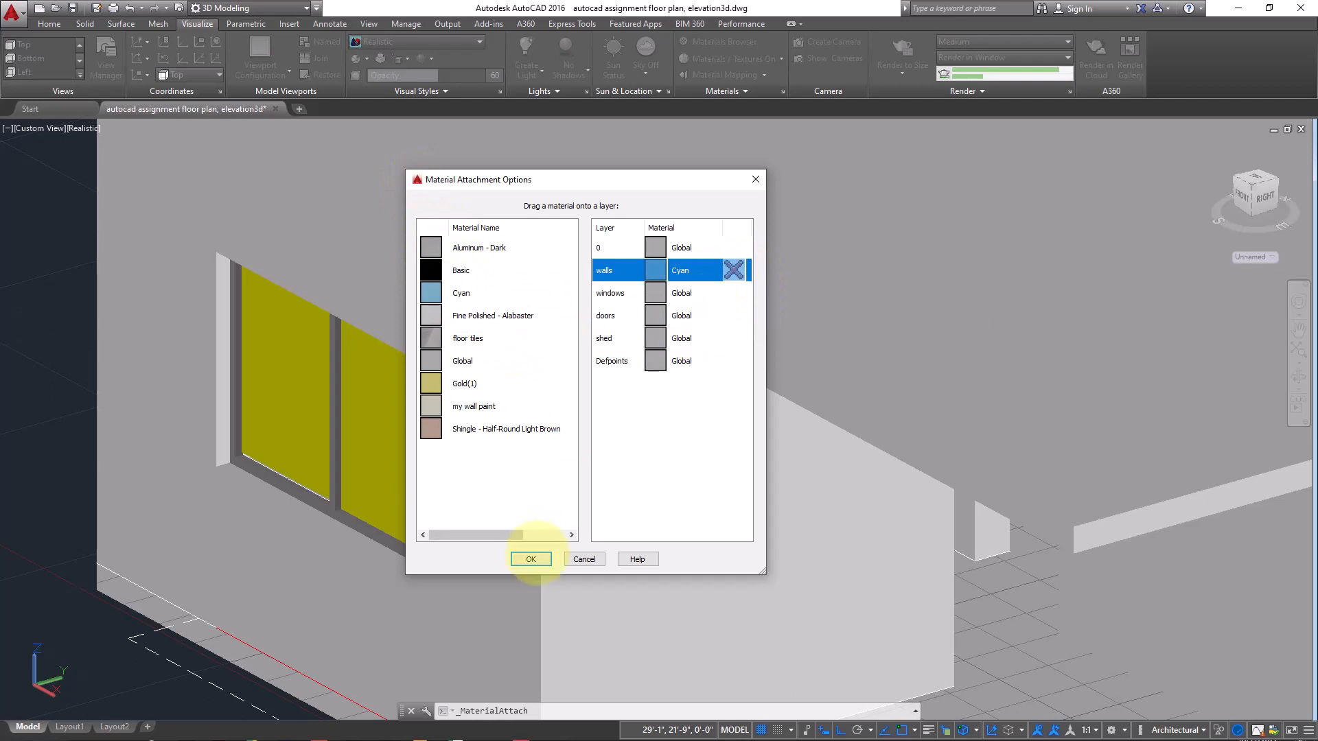
{"action": "left_click", "coordinate": [531, 560]}
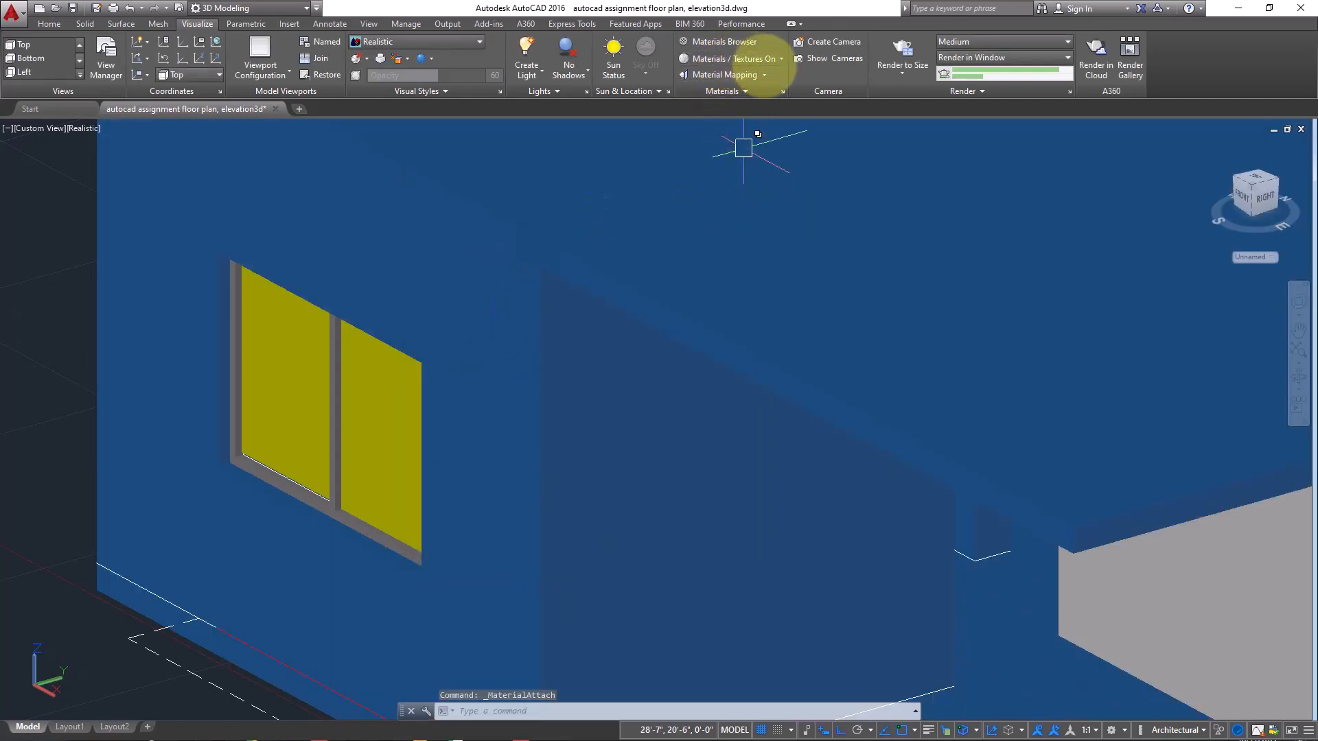
Step: Switch the viewport display to Materials / Textures Off and inspect the house
{"action": "left_click", "coordinate": [781, 58]}
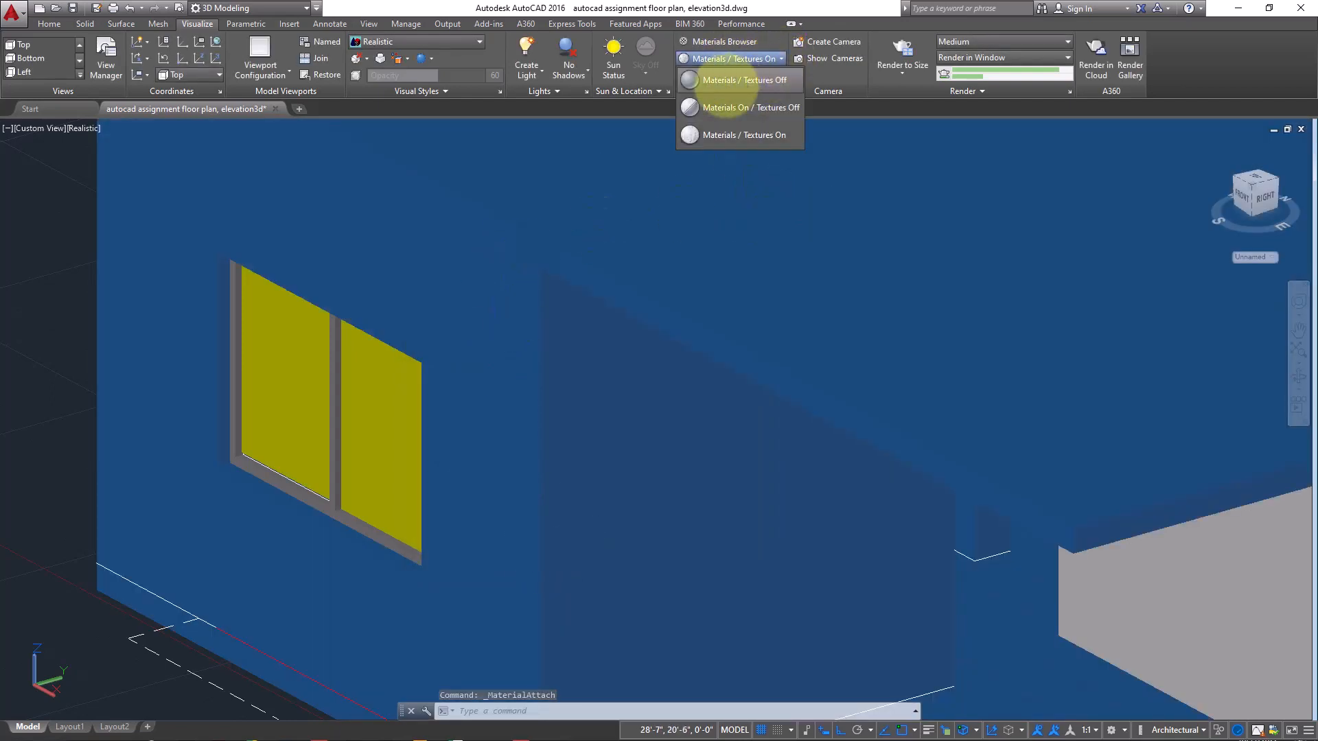
{"action": "left_click", "coordinate": [761, 81]}
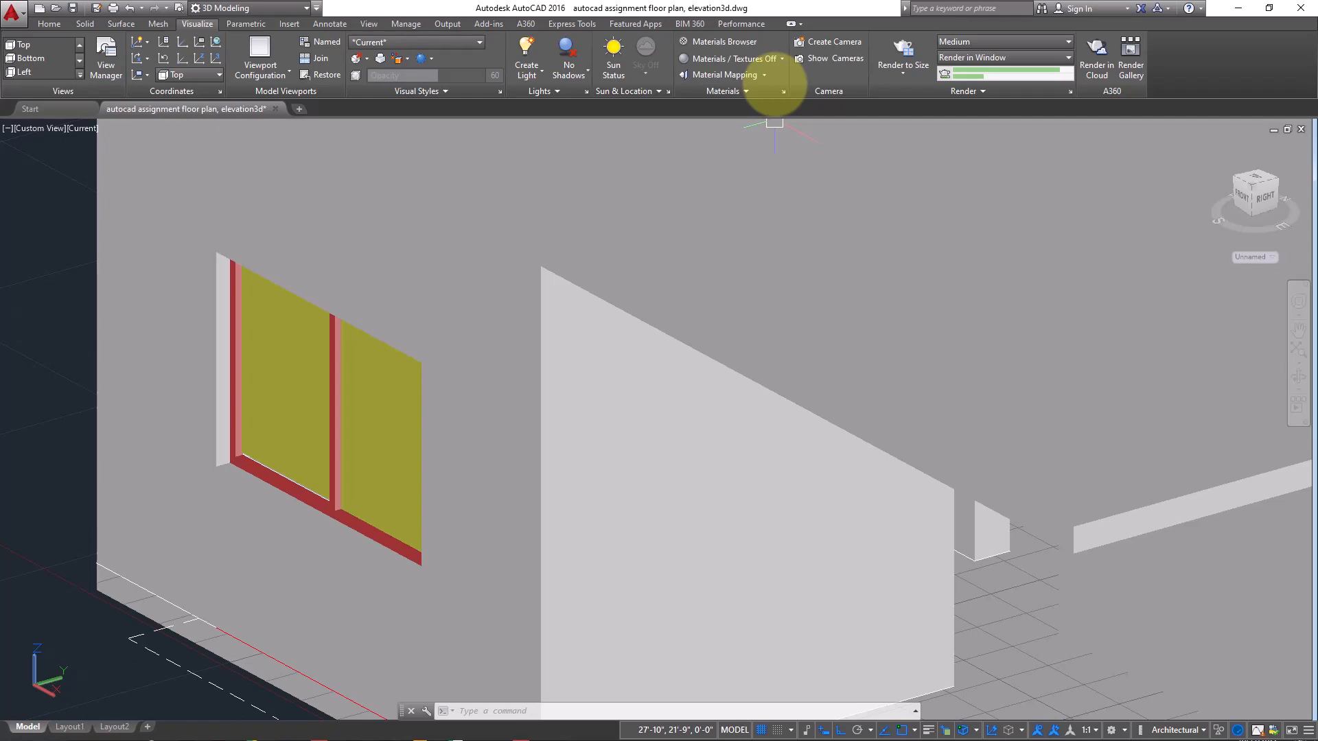
{"action": "left_click", "coordinate": [769, 59]}
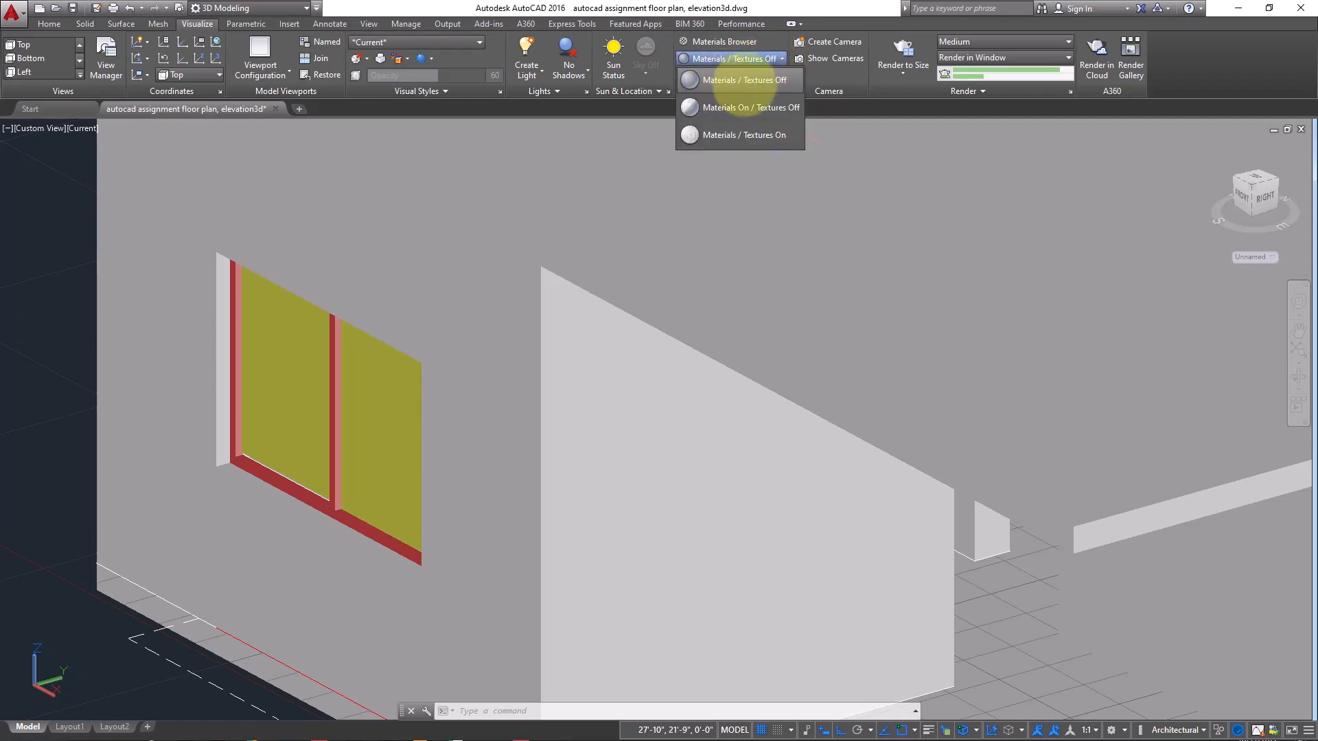
{"action": "left_click", "coordinate": [745, 81]}
{"action": "scroll", "coordinate": [565, 289], "scroll_direction": "down", "scroll_amount": 3}
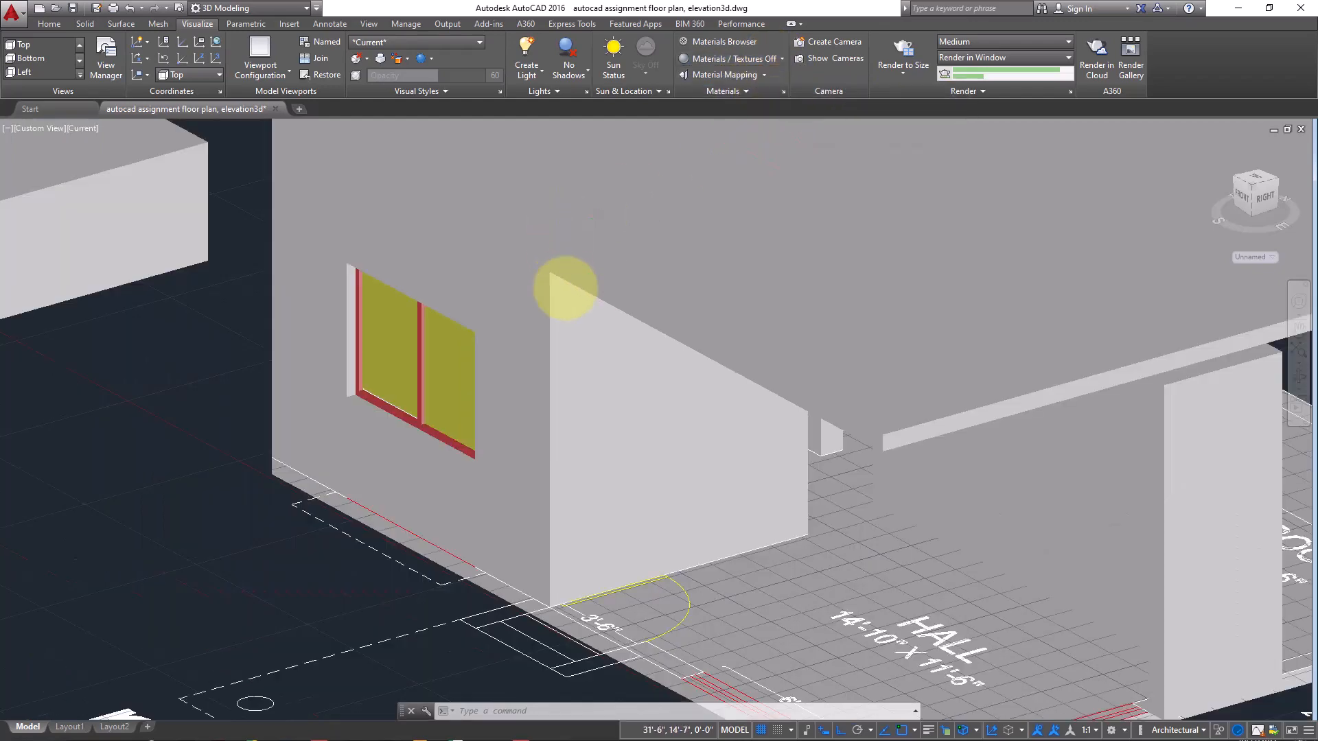
{"action": "scroll", "coordinate": [524, 343], "scroll_direction": "down", "scroll_amount": 3}
{"action": "scroll", "coordinate": [524, 339], "scroll_direction": "up", "scroll_amount": 5}
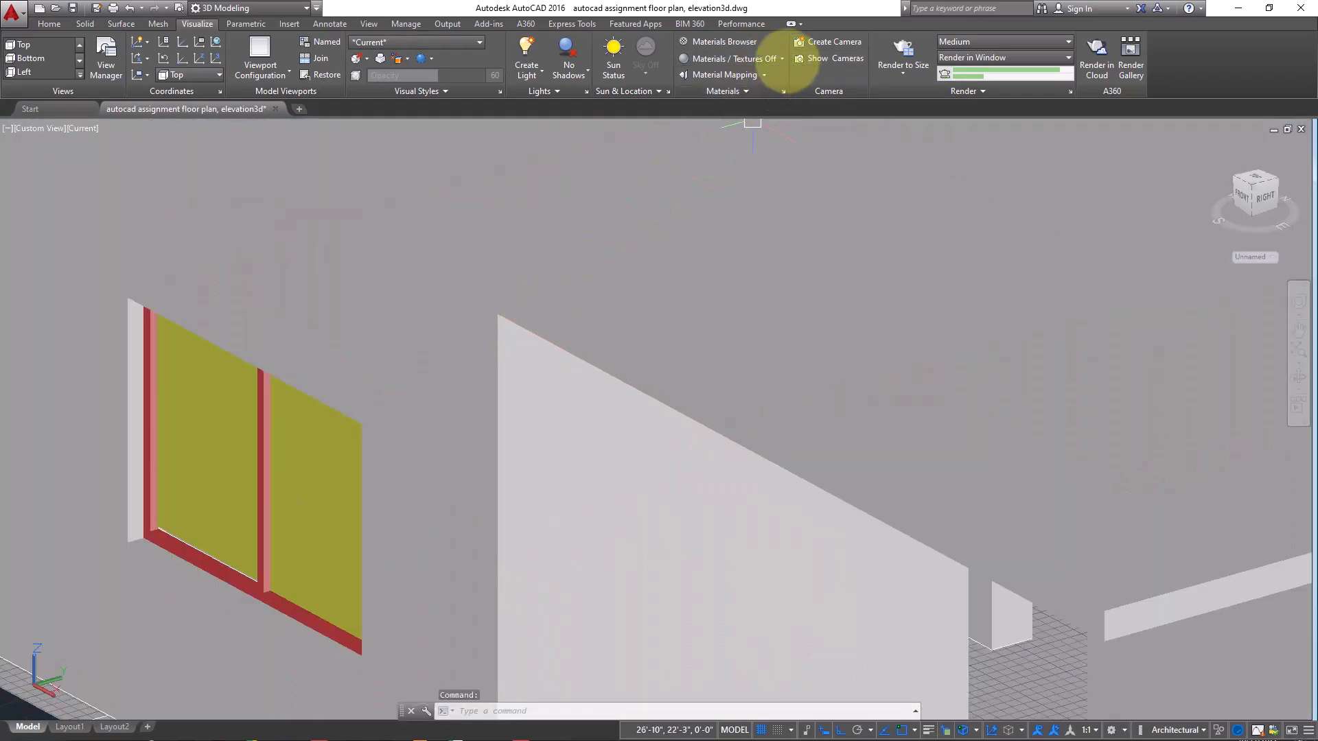
Step: Switch the viewport display to Materials / Textures On
{"action": "left_click", "coordinate": [782, 59]}
{"action": "left_click", "coordinate": [775, 133]}
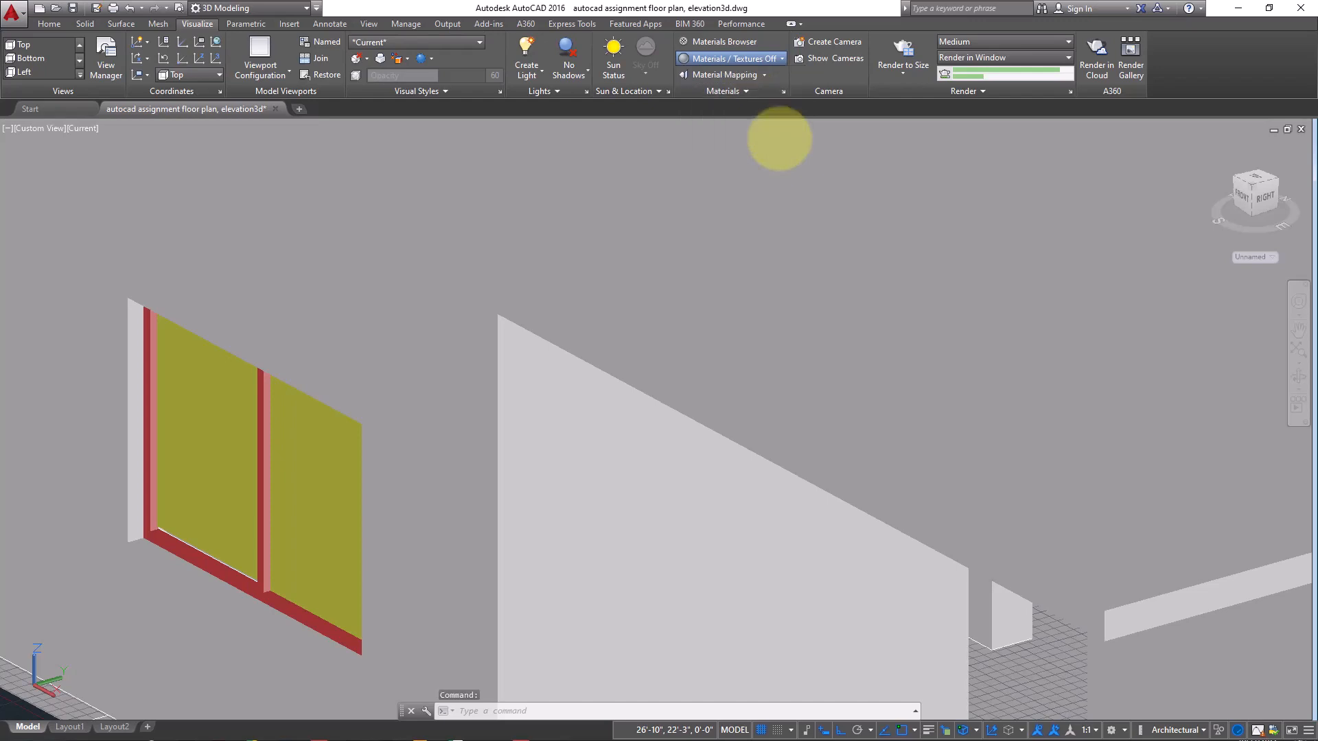